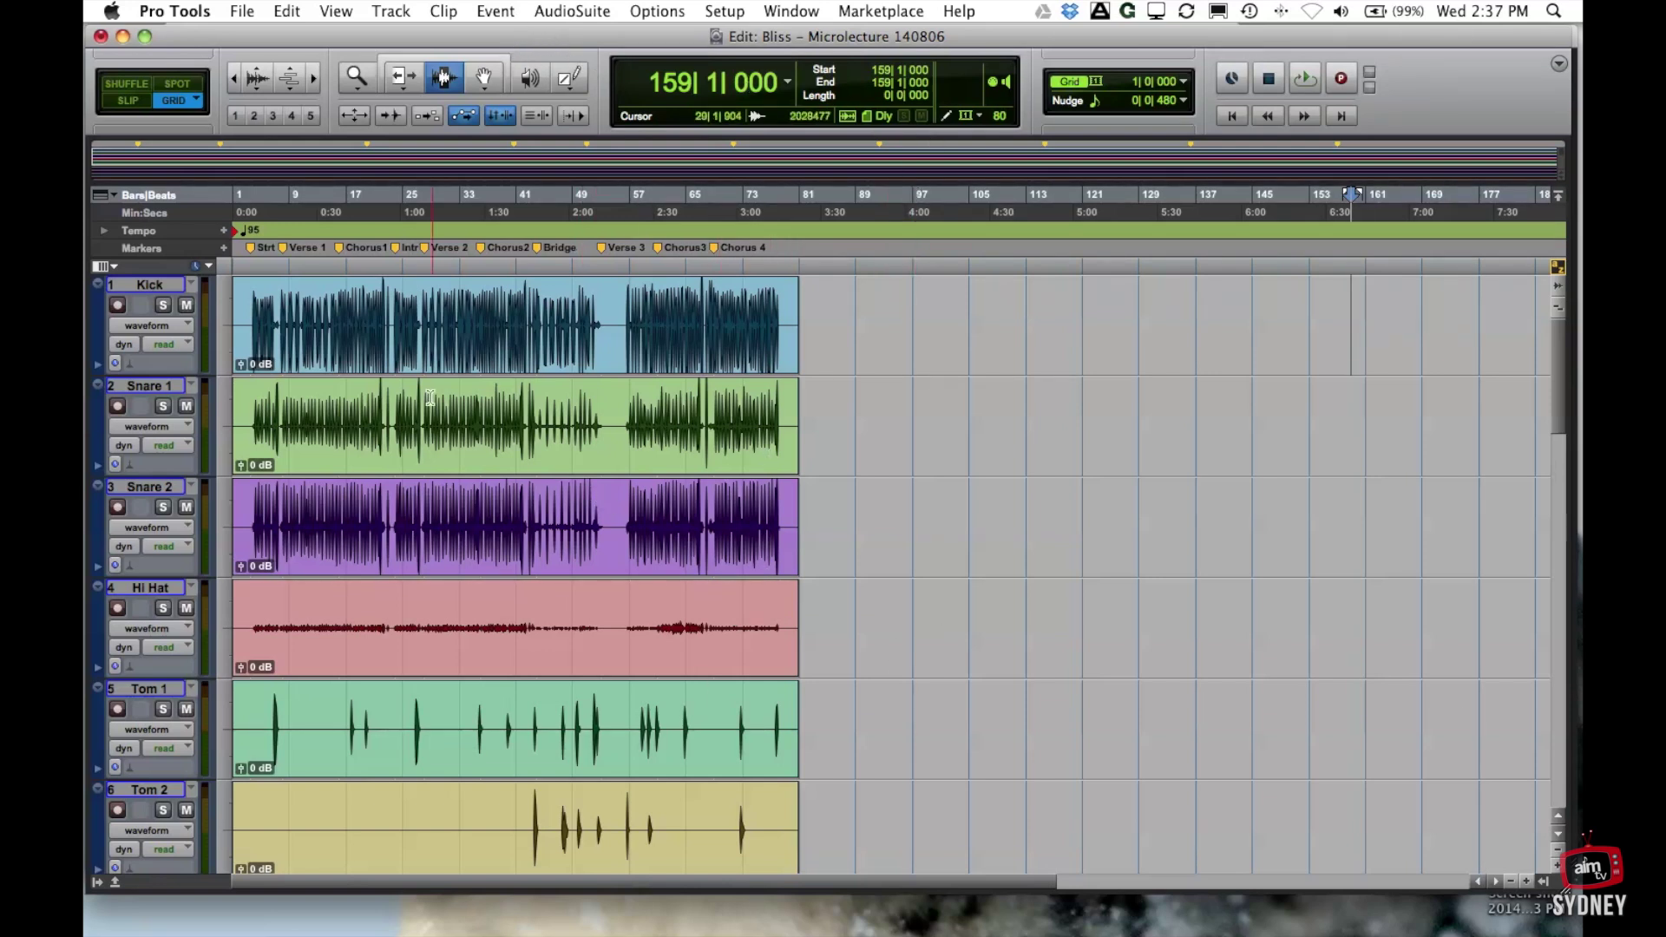
# Place the insertion point on the Kick track at bar 9 (9|1|000) and nudge the window right
pyautogui.click(287, 353)
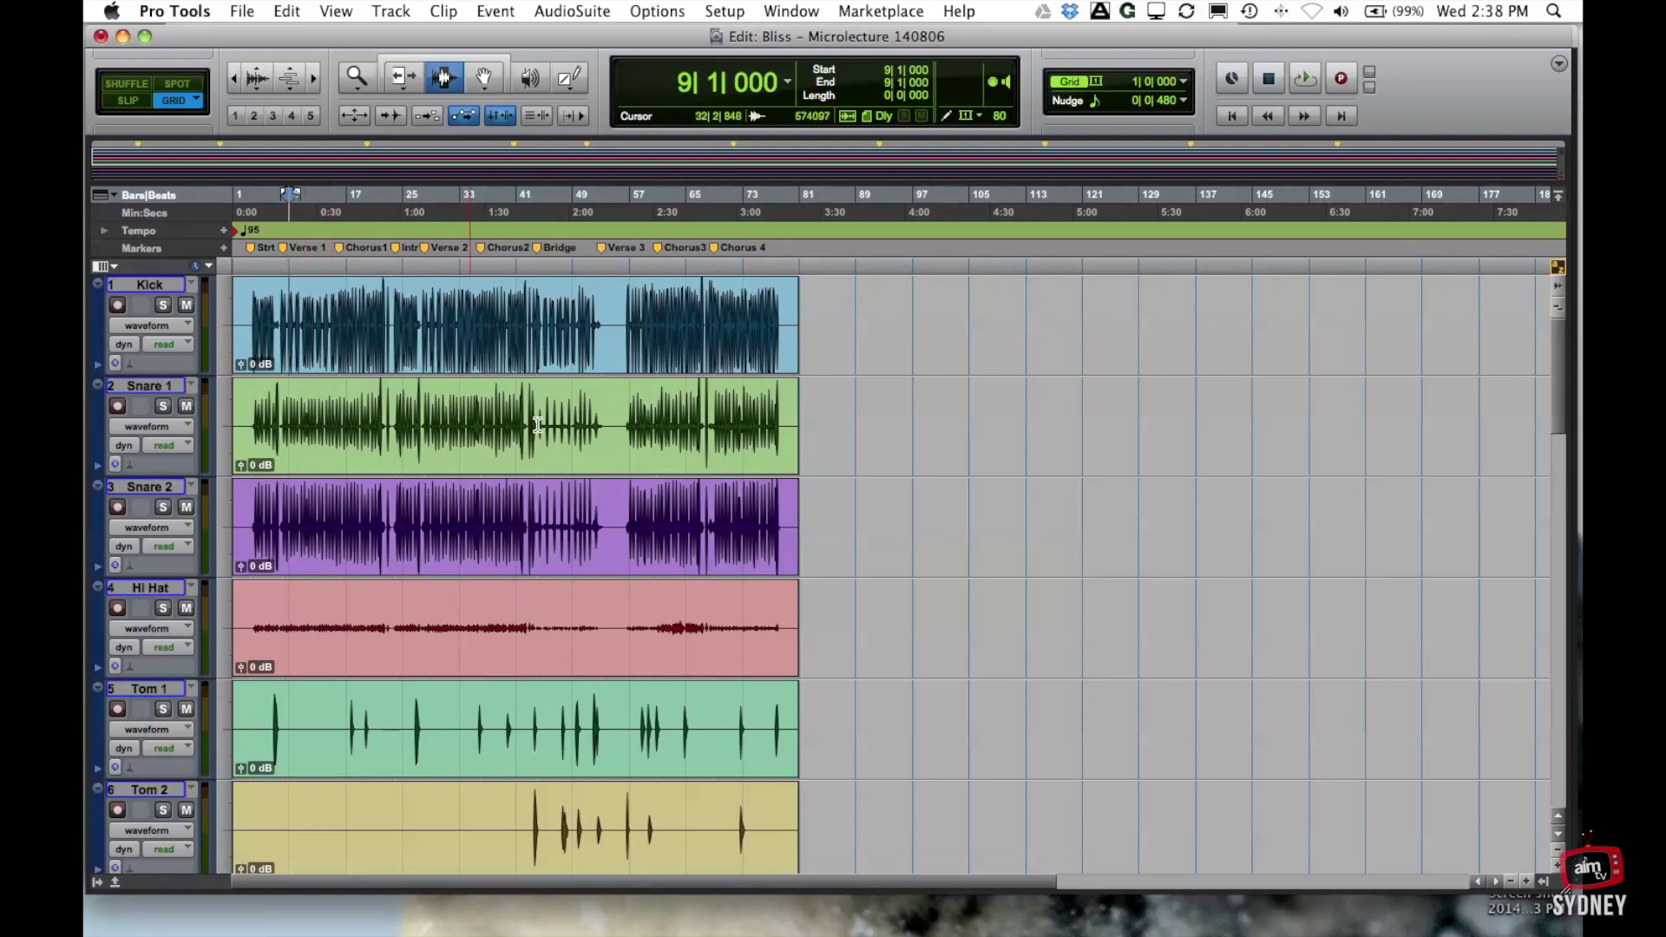
pyautogui.scroll(-3, 962, 531)
pyautogui.scroll(-3, 962, 531)
pyautogui.scroll(6, 962, 531)
pyautogui.moveTo(372, 31)
pyautogui.mouseDown()
pyautogui.moveTo(390, 29)
pyautogui.moveTo(376, 31)
pyautogui.mouseUp()
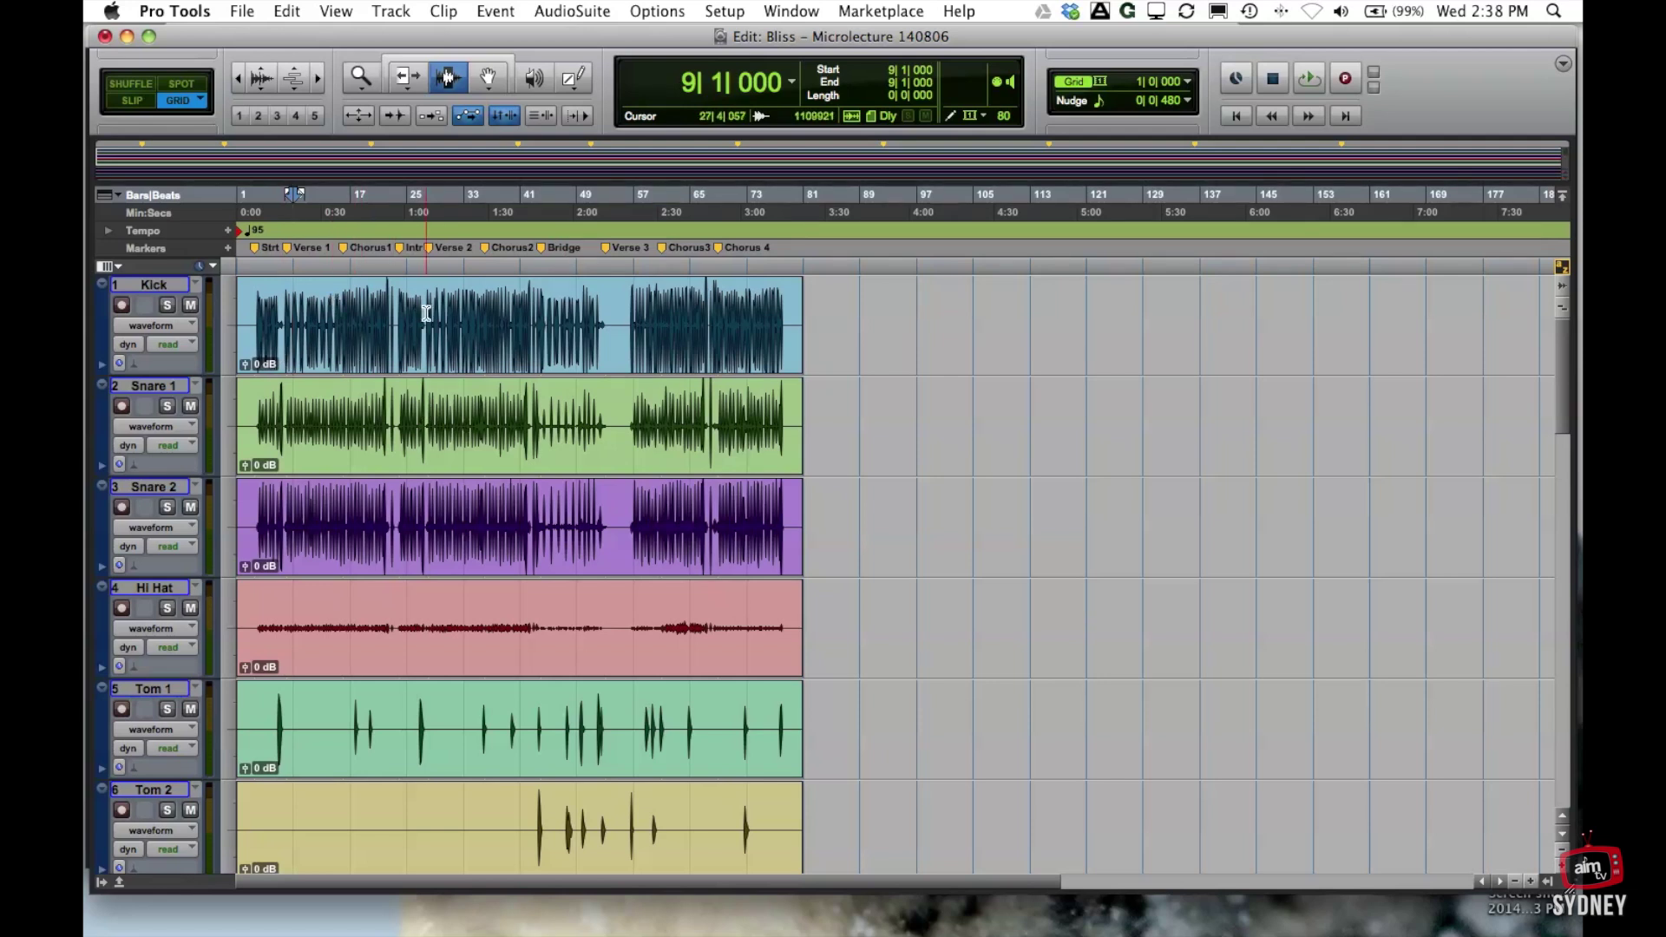
# Toggle between the Mix and Edit windows with Cmd+=, ending on the Edit window
pyautogui.press('super+equal')
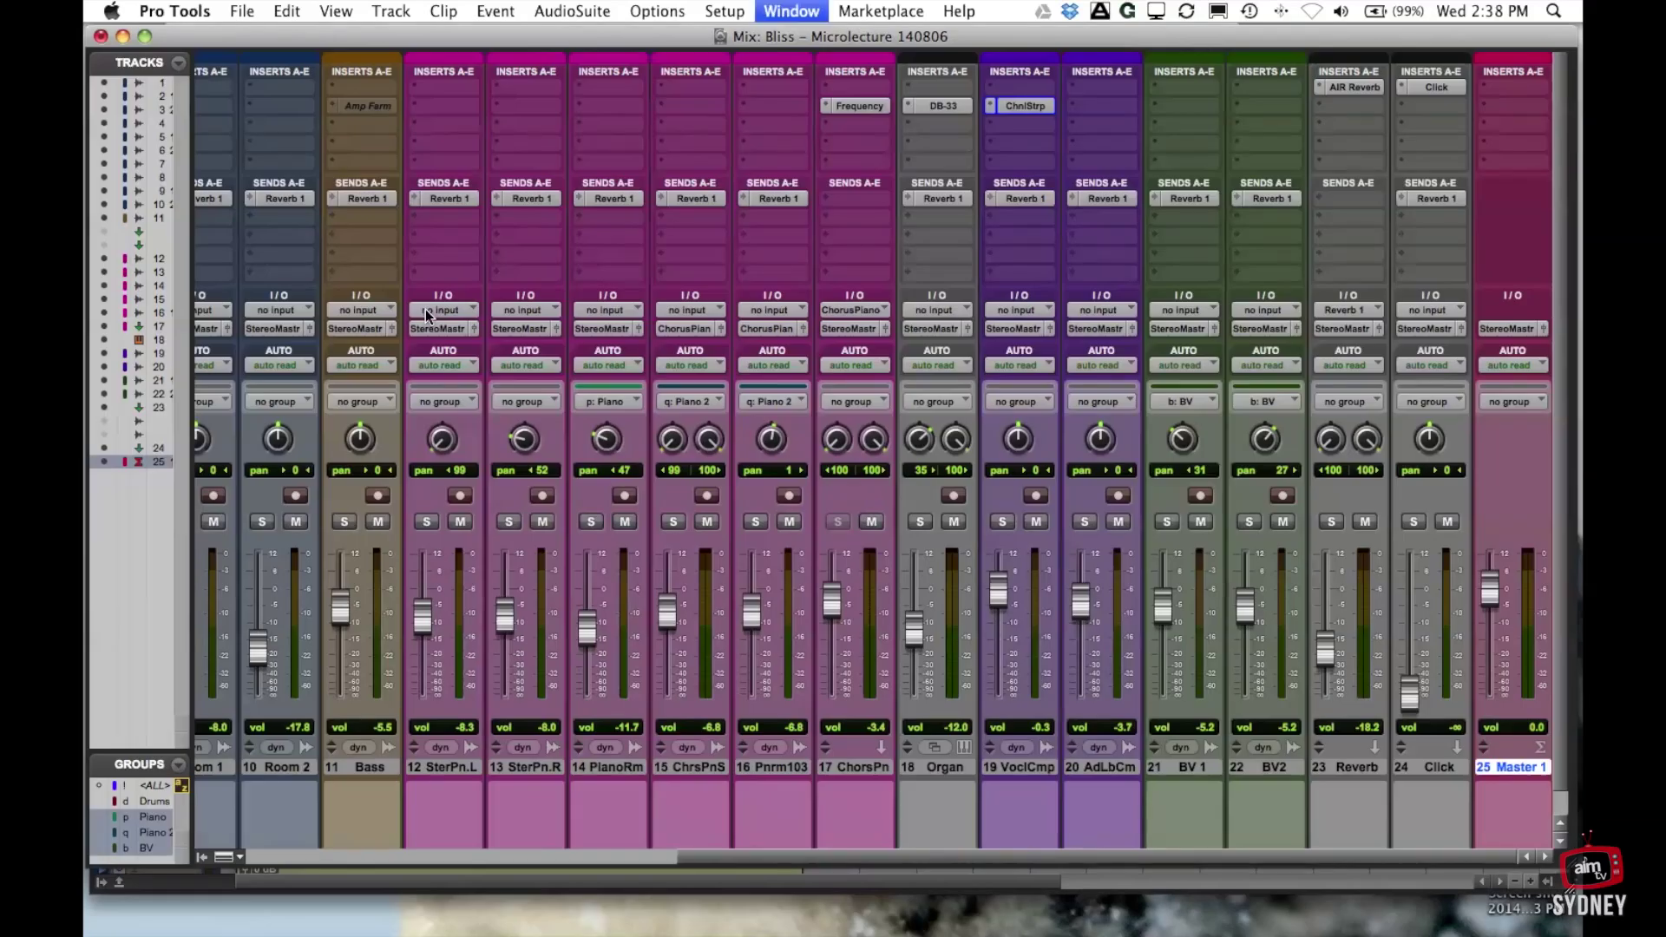
pyautogui.hscroll(-10, 547, 720)
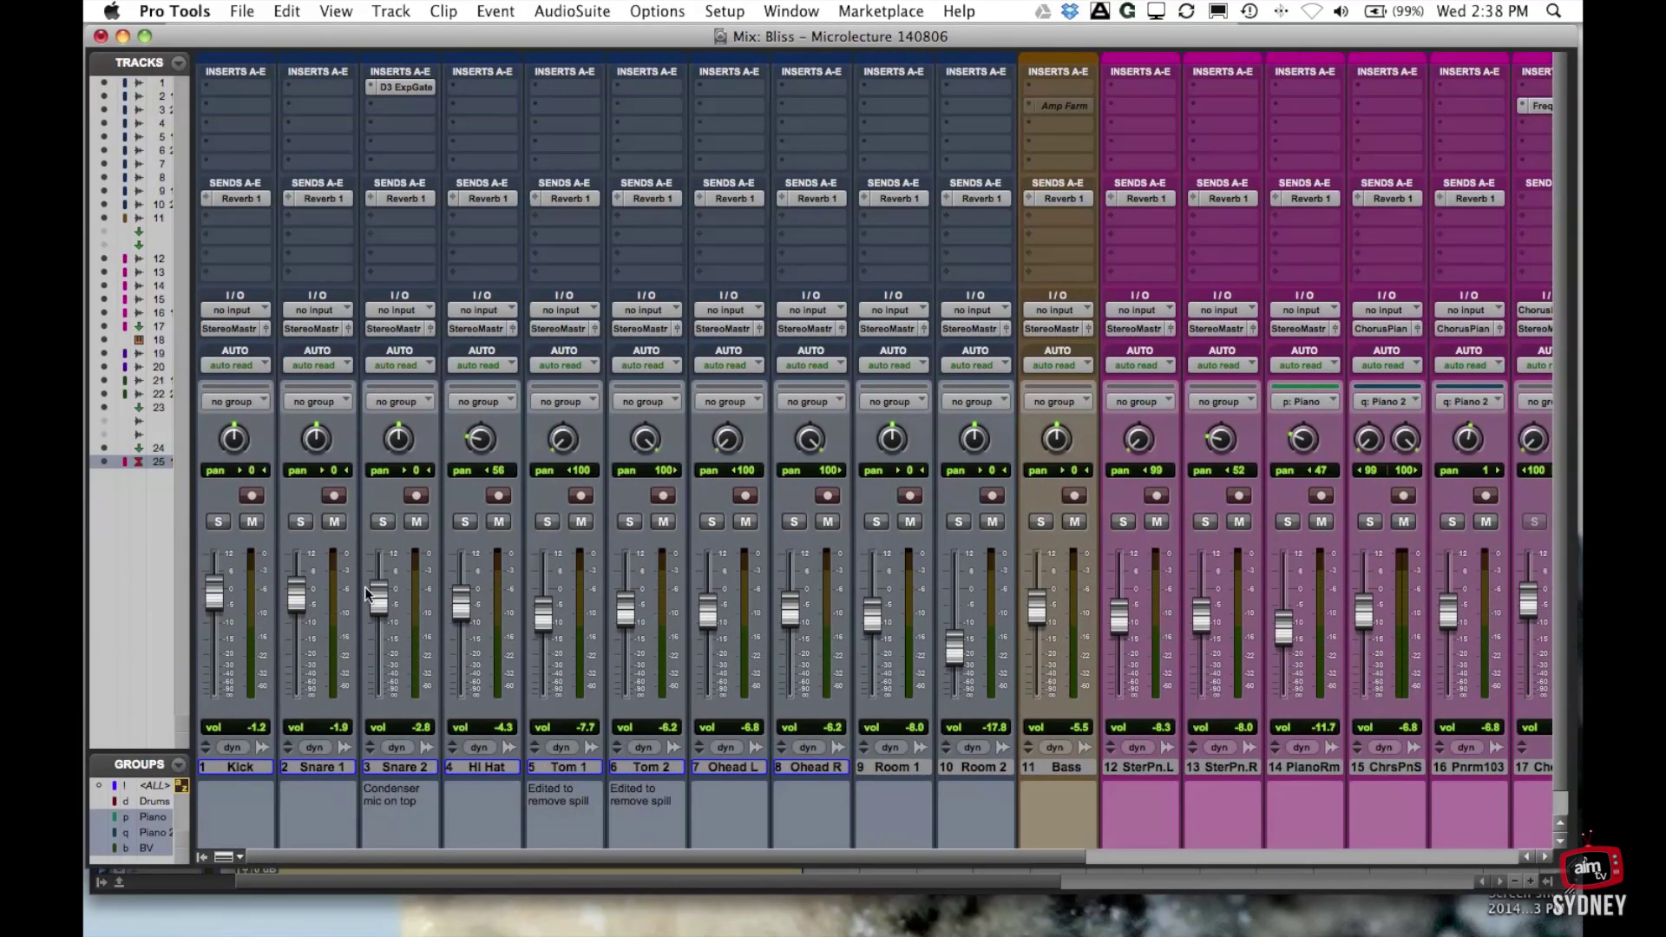
pyautogui.hscroll(10, 598, 675)
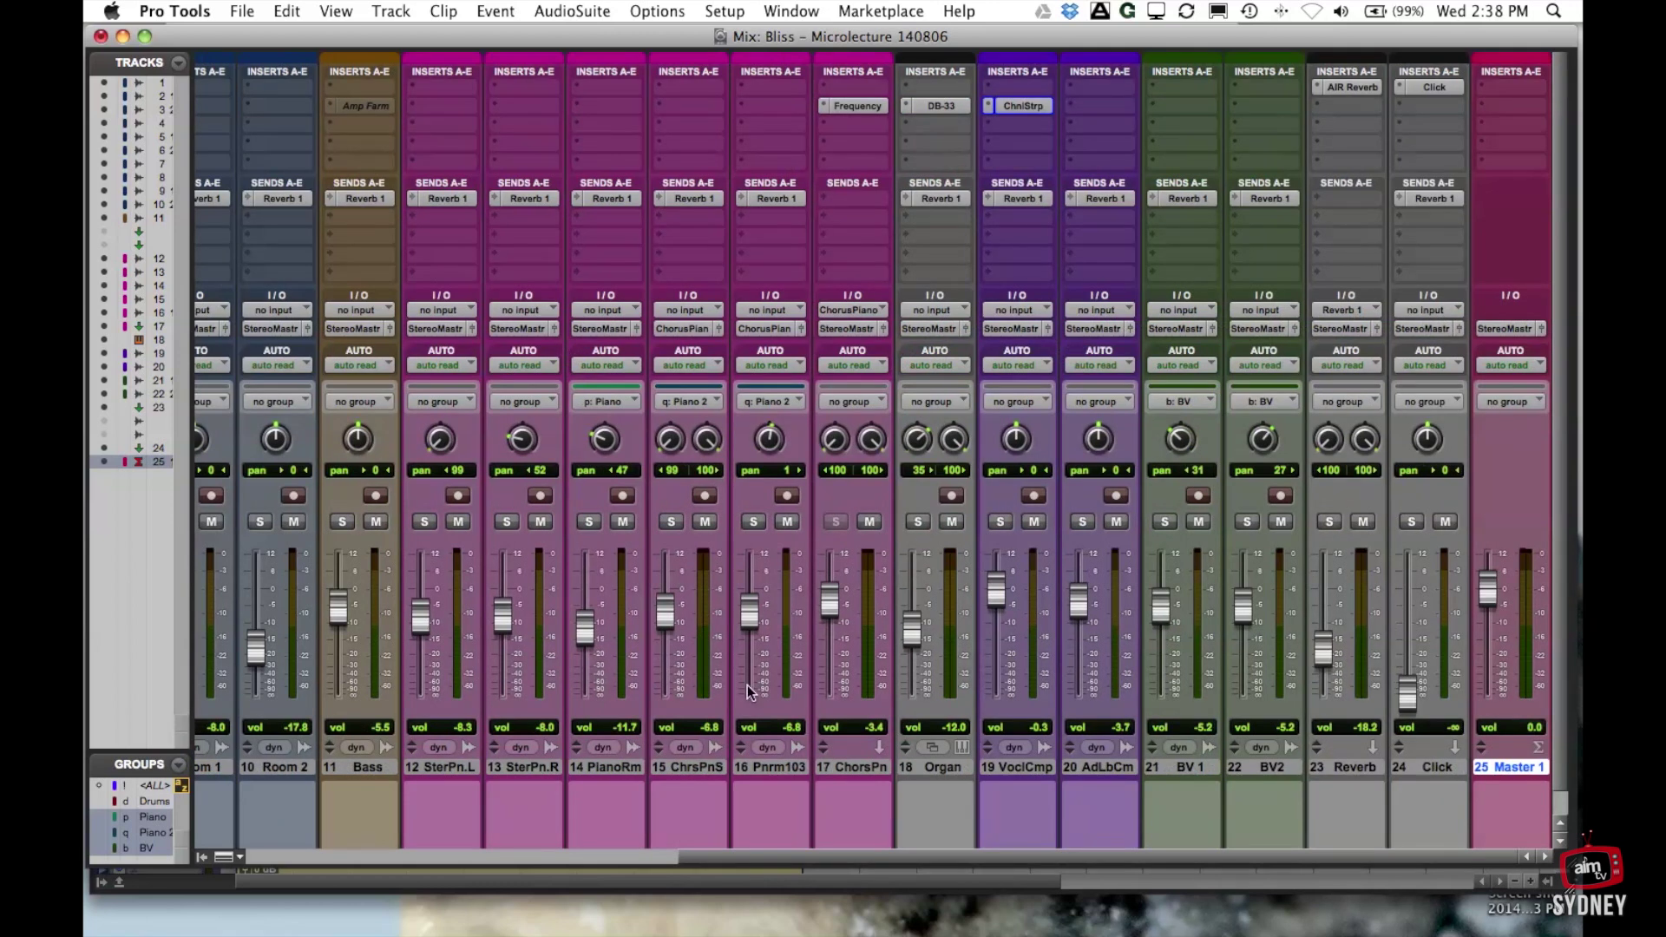
pyautogui.hscroll(-10, 747, 685)
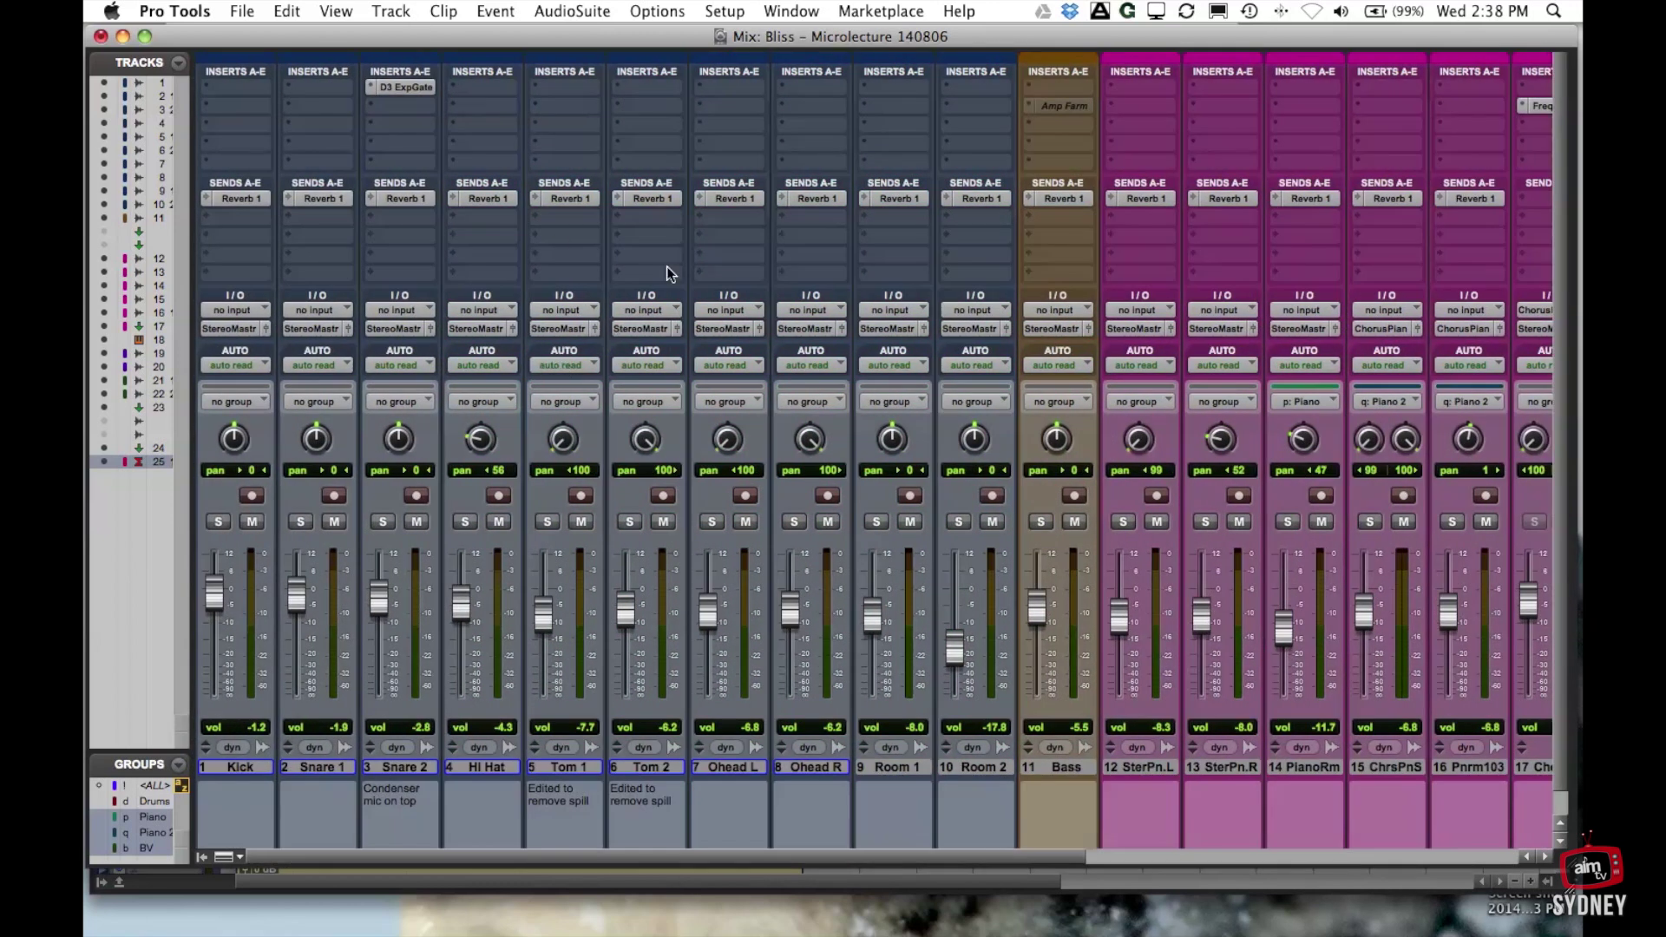
pyautogui.press('super+equal')
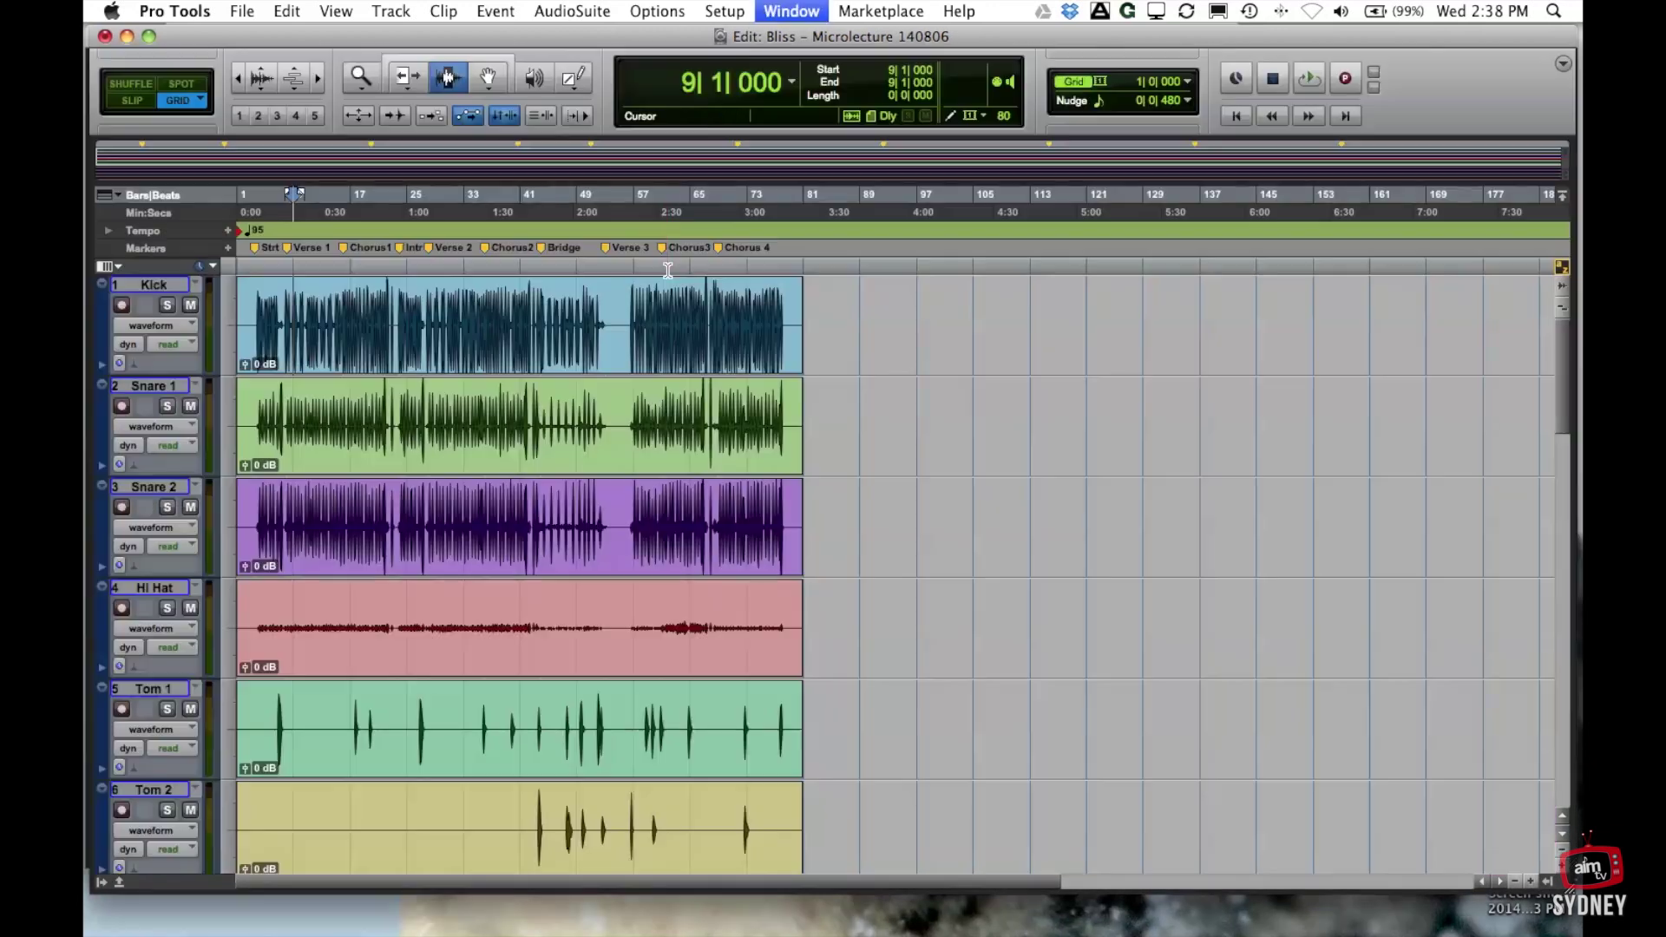
pyautogui.press('super+equal')
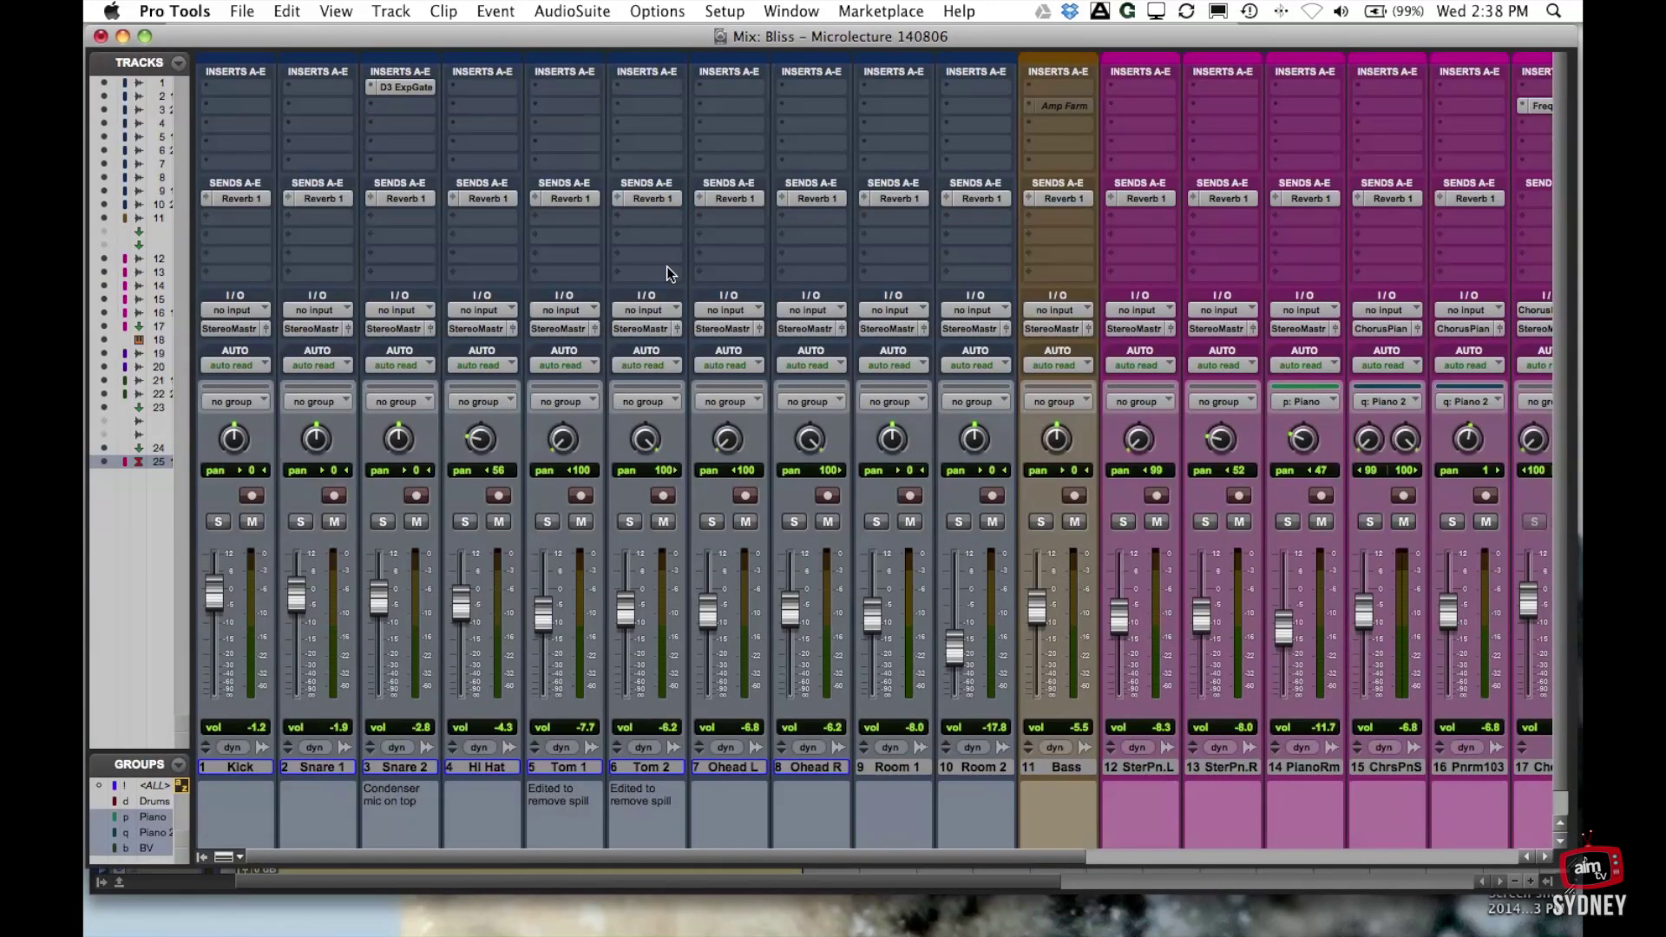
pyautogui.press('super+equal')
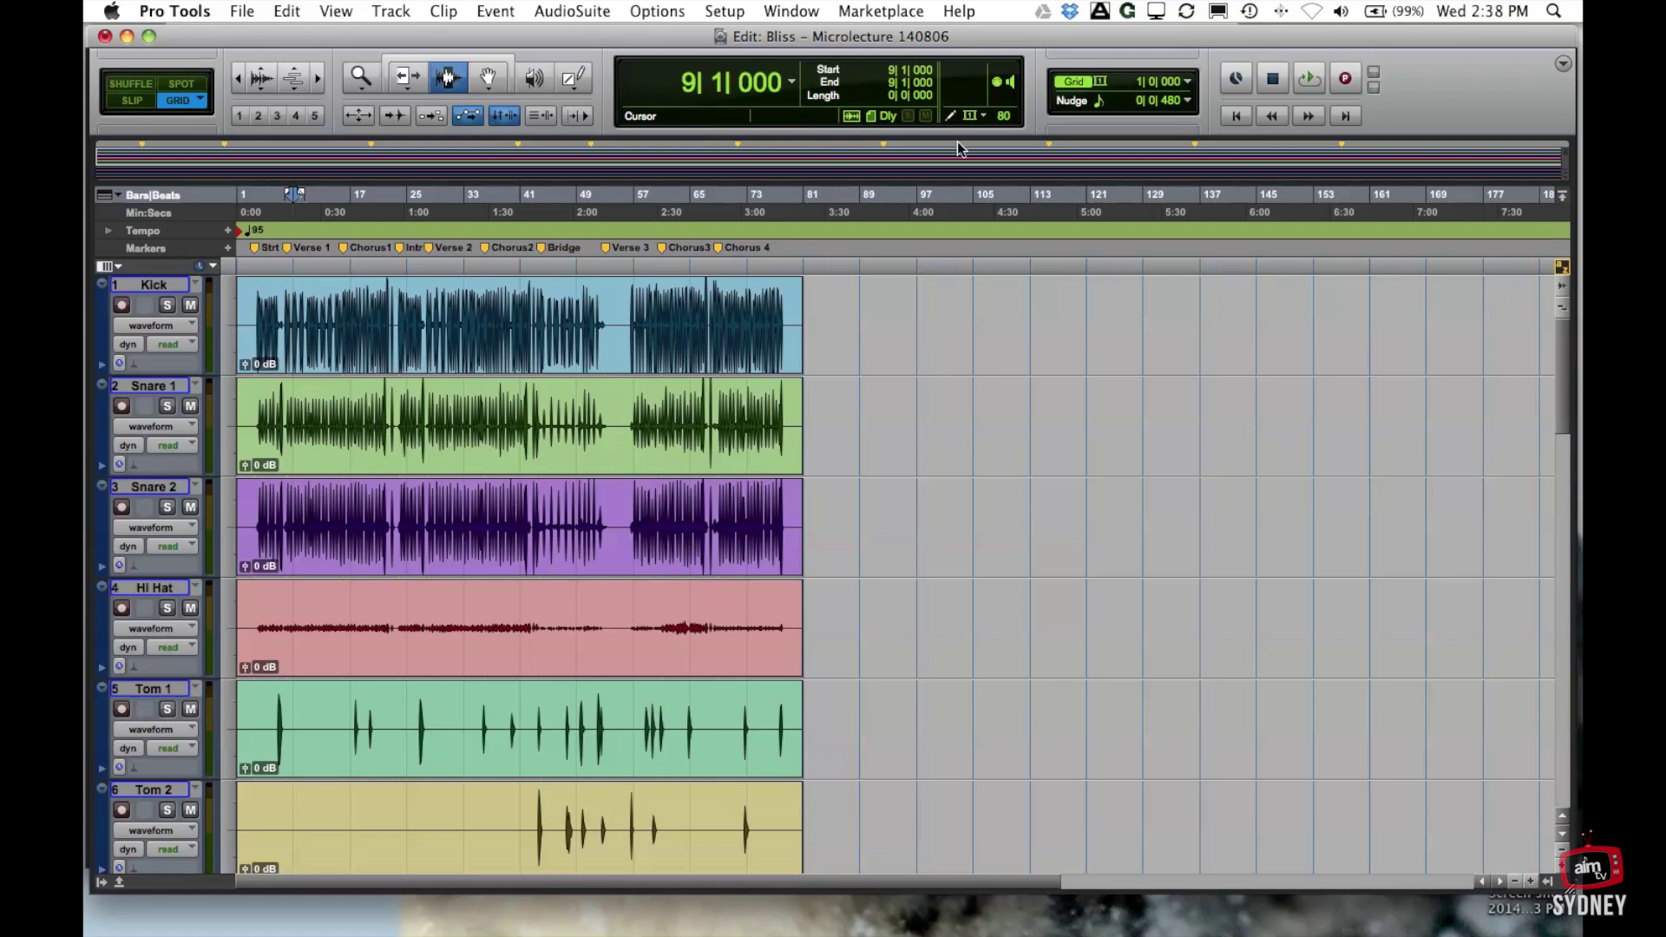
# Bring up the Mix window from the Window menu, then flip between Mix and Edit again
pyautogui.click(784, 11)
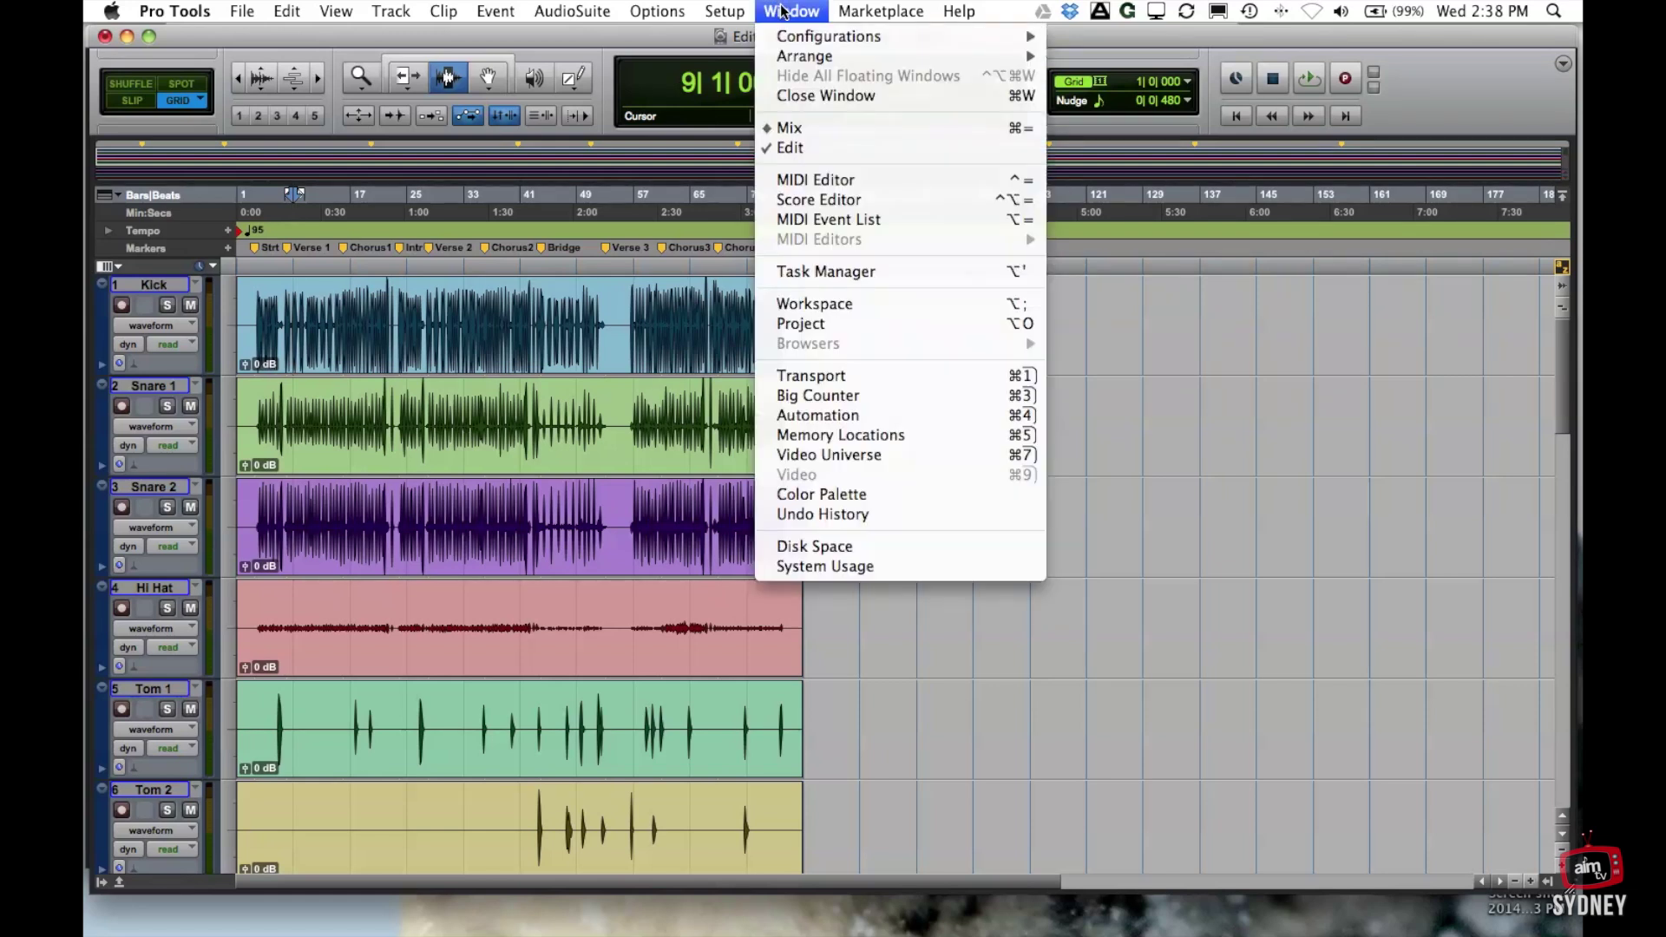
pyautogui.click(1009, 131)
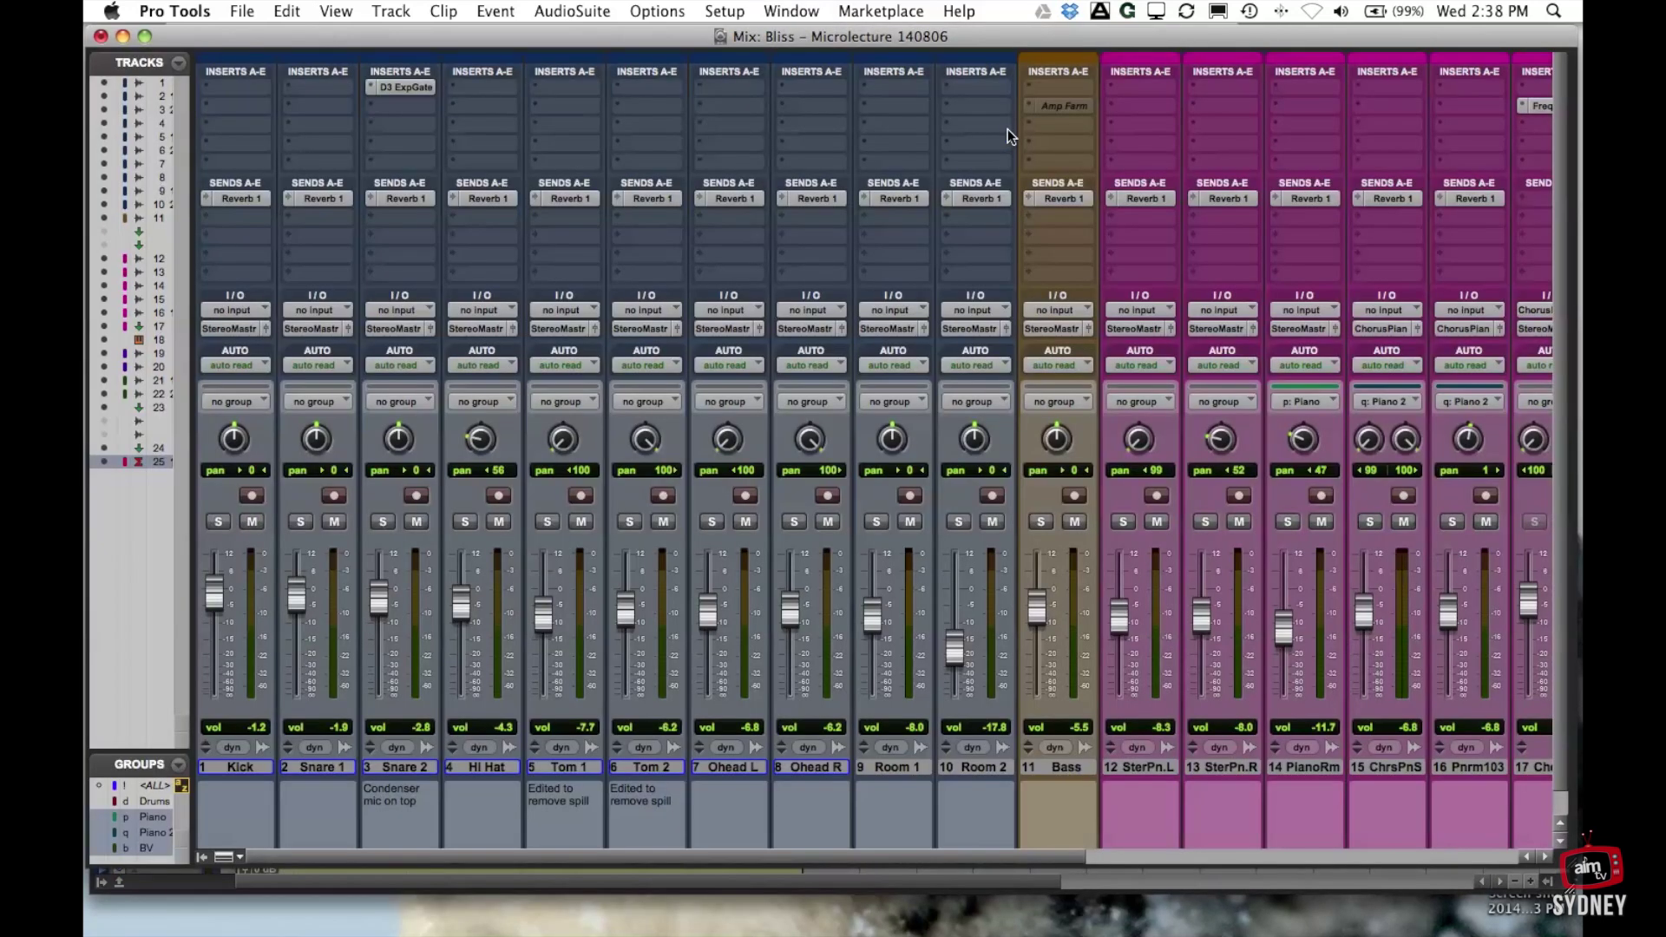
pyautogui.press('super+equal')
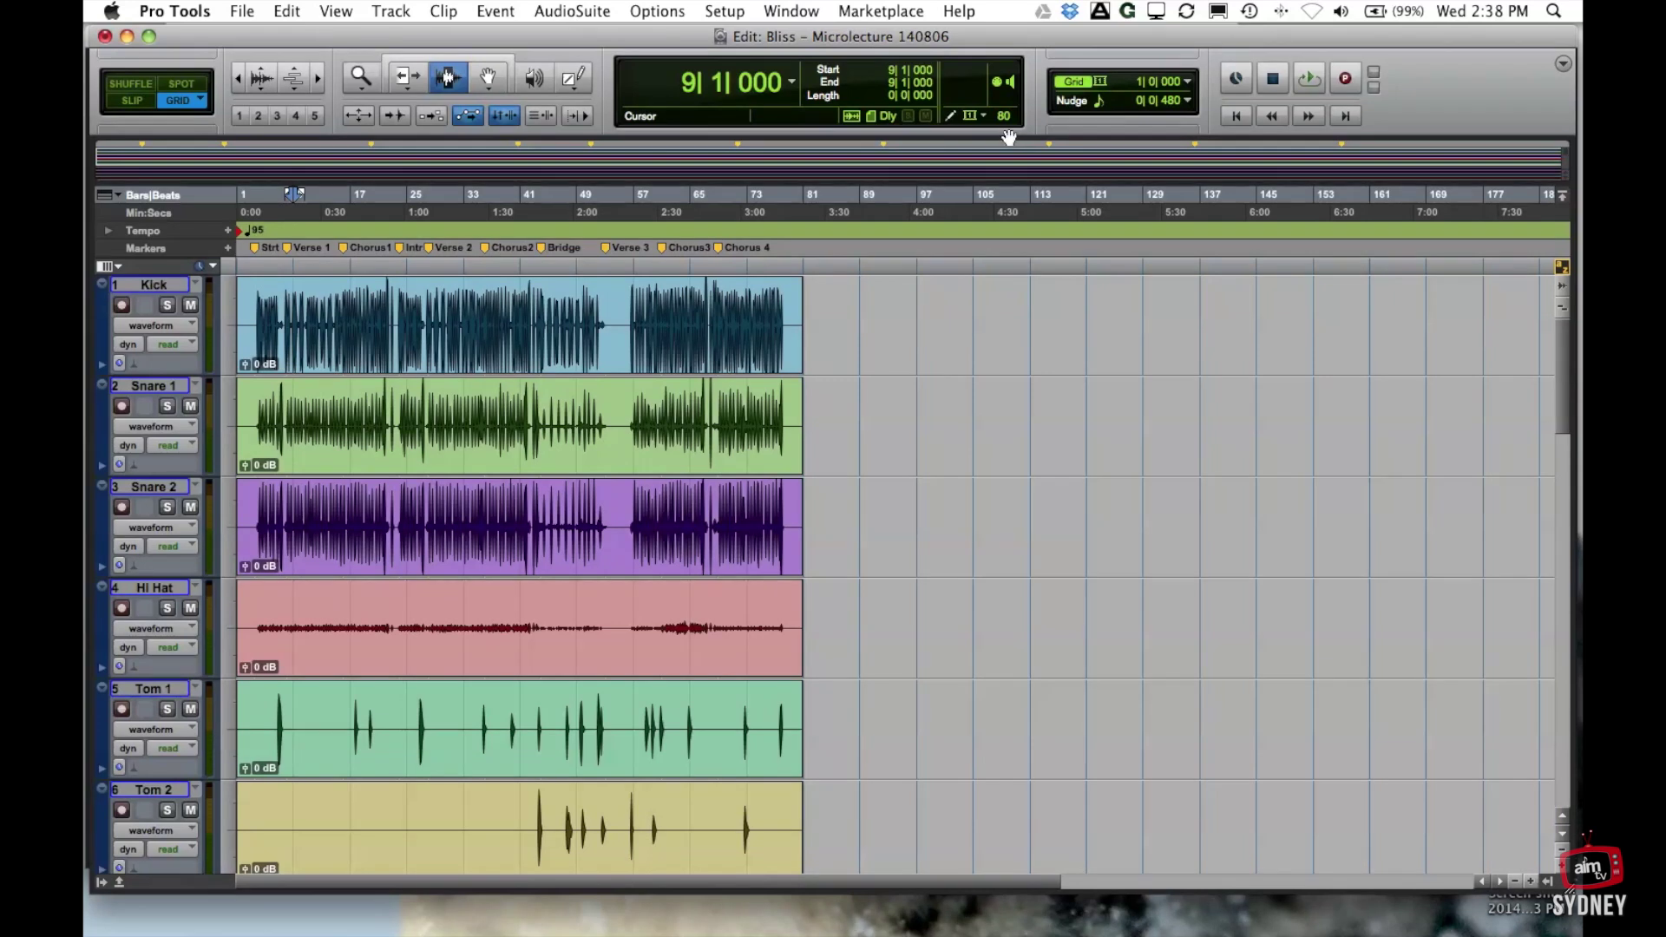
pyautogui.press('super+equal')
pyautogui.press('super+equal')
pyautogui.click(791, 10)
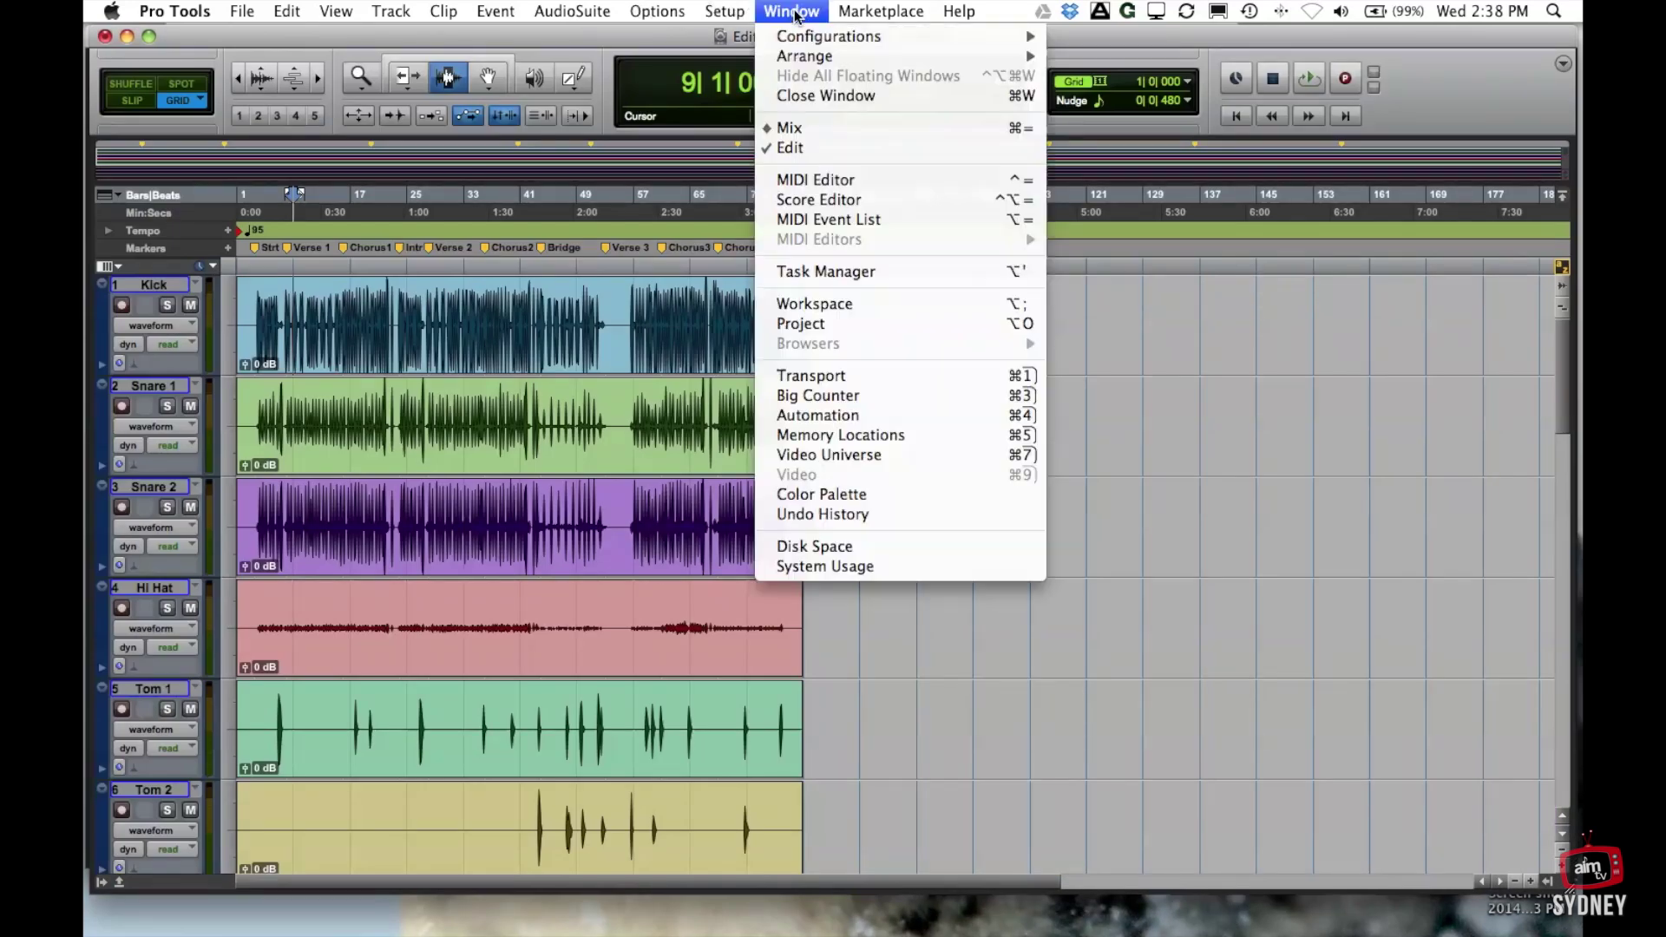
pyautogui.click(603, 271)
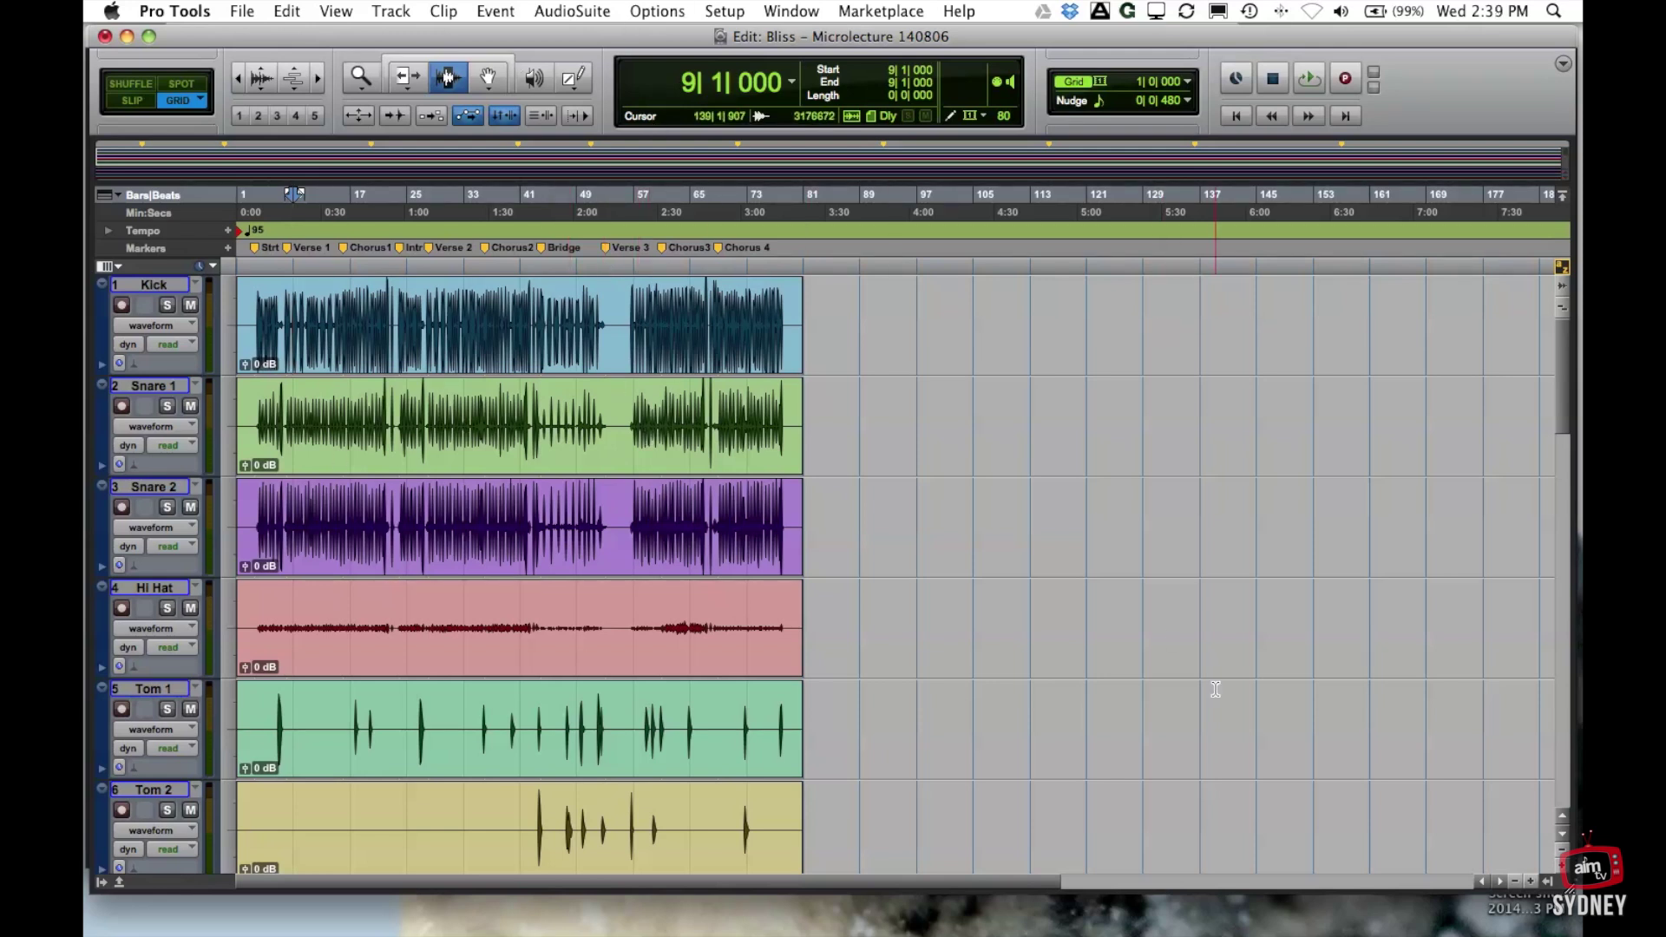
# Set the insertion point at bar 30, after briefly trying bar 55
pyautogui.moveTo(341, 42)
pyautogui.mouseDown()
pyautogui.moveTo(387, 33)
pyautogui.moveTo(354, 40)
pyautogui.mouseUp()
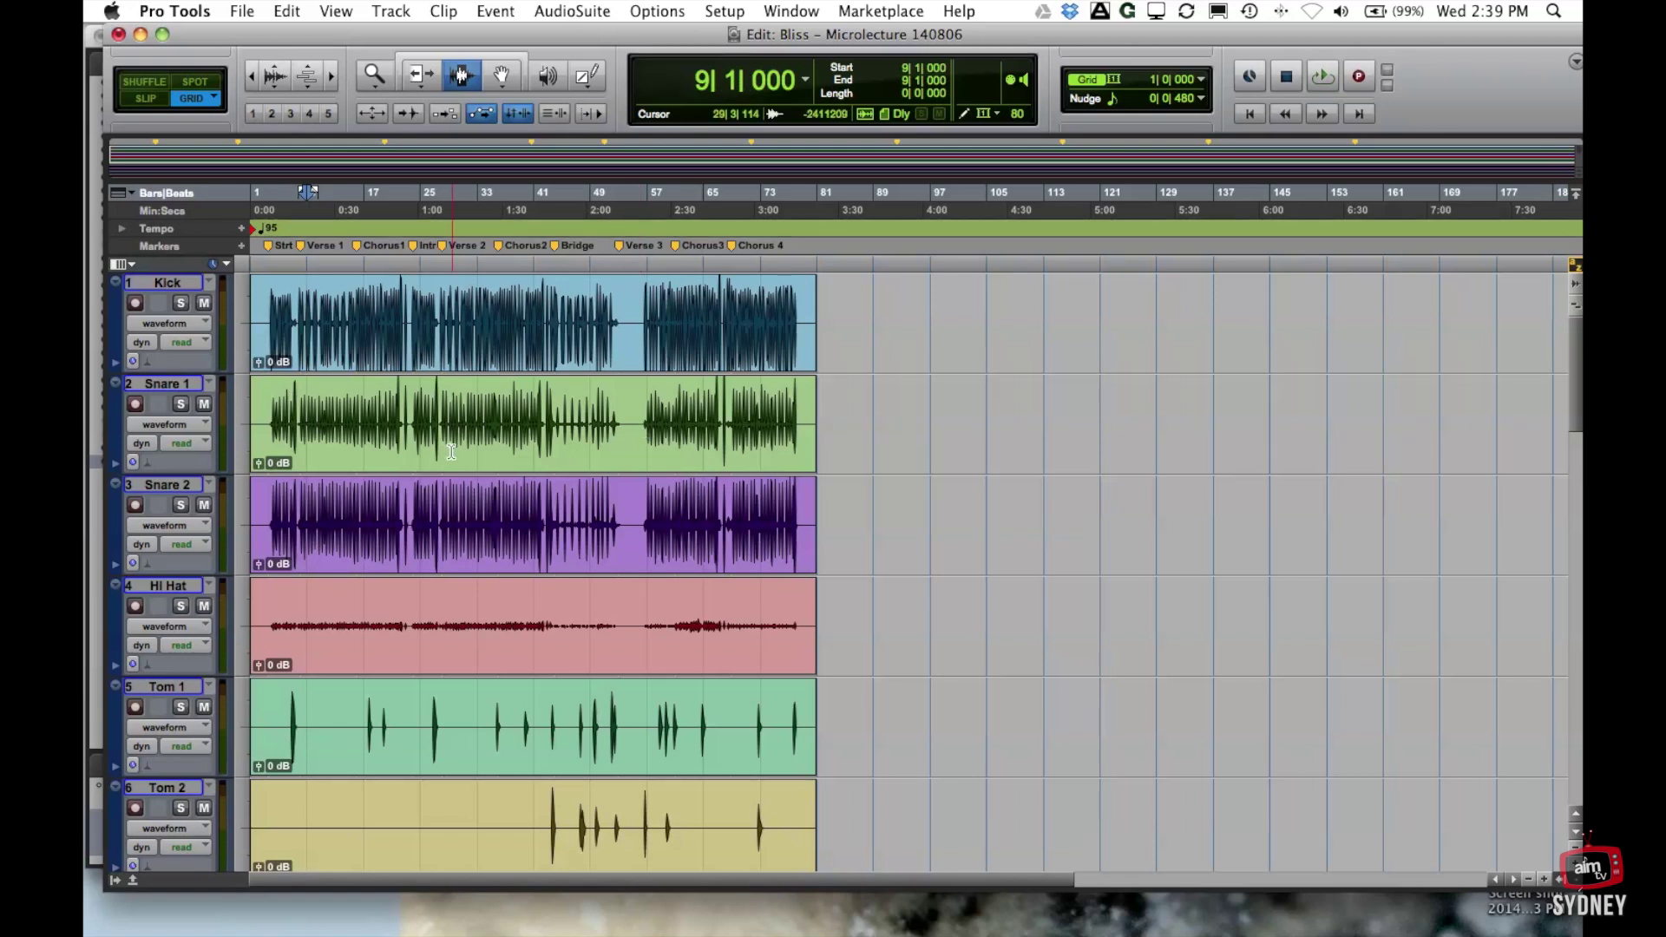
pyautogui.click(454, 341)
pyautogui.click(632, 314)
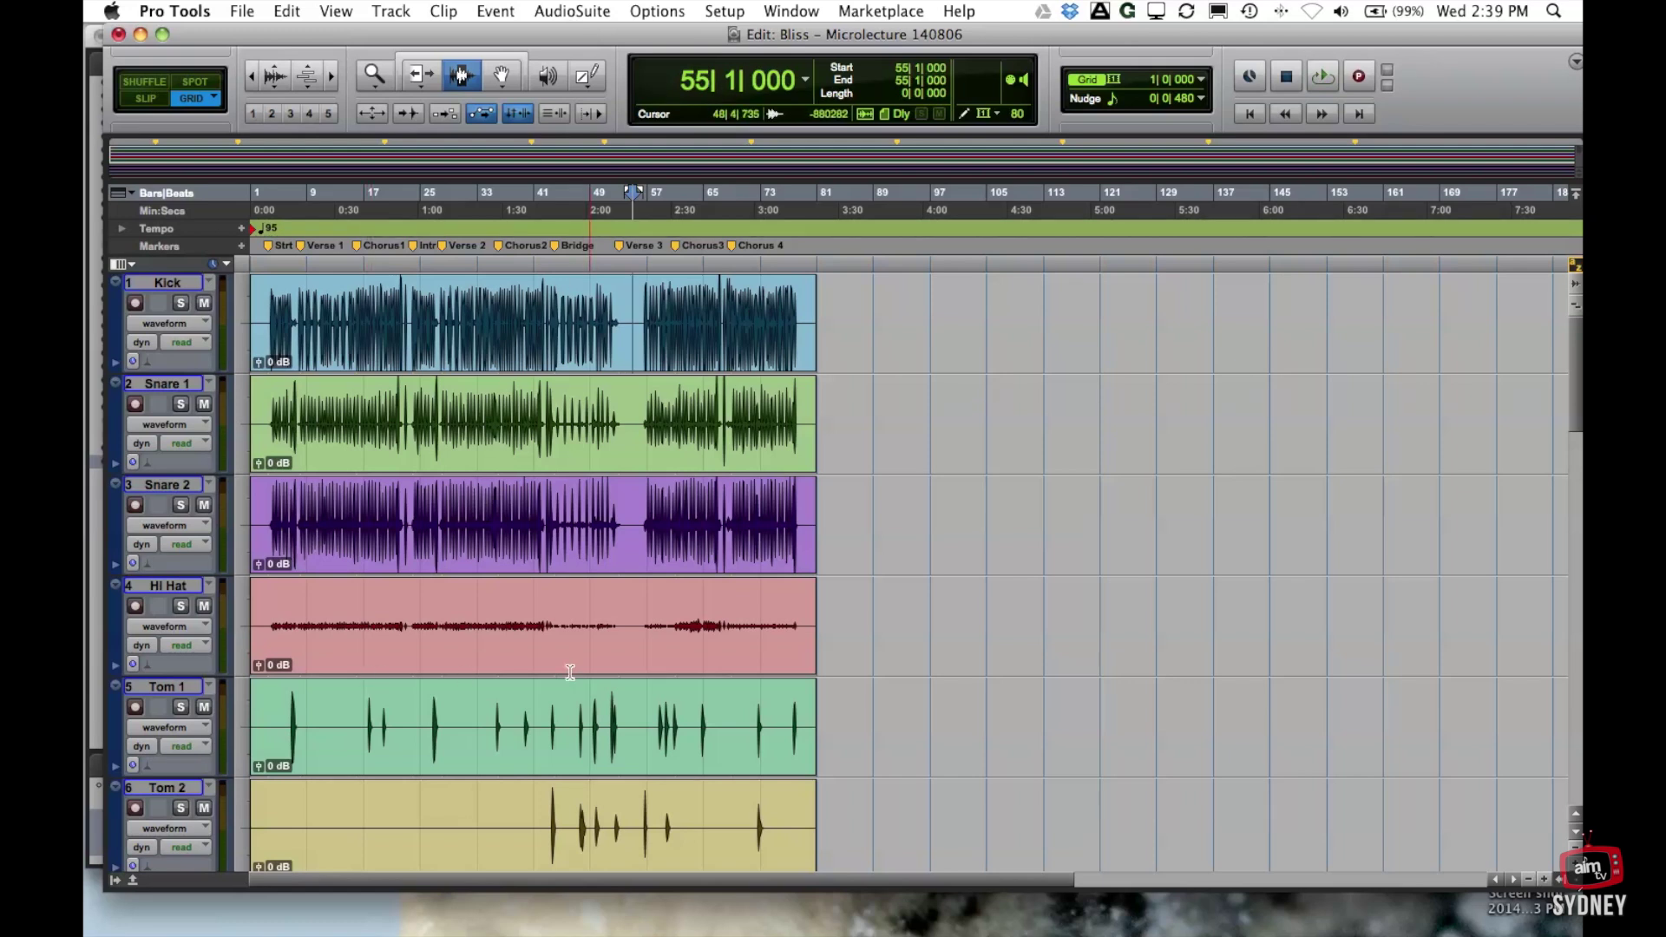
pyautogui.click(454, 644)
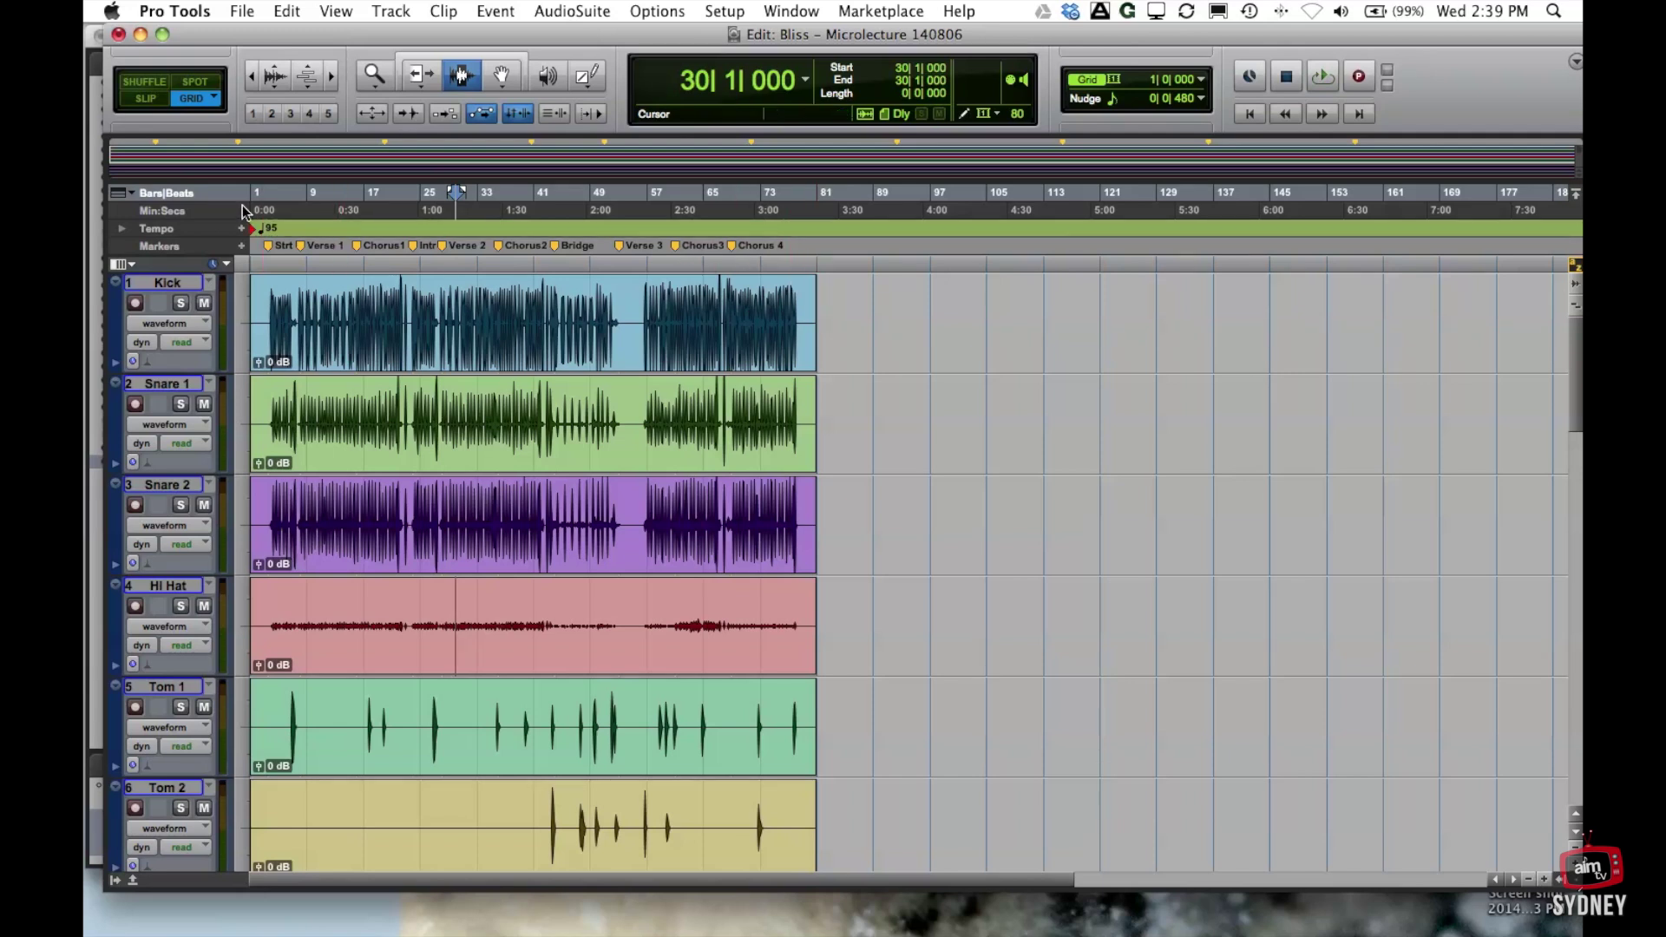
# Browse through all 25 tracks, selecting ChorusPlan and Organ, then scroll back to the top
pyautogui.scroll(-4, 368, 506)
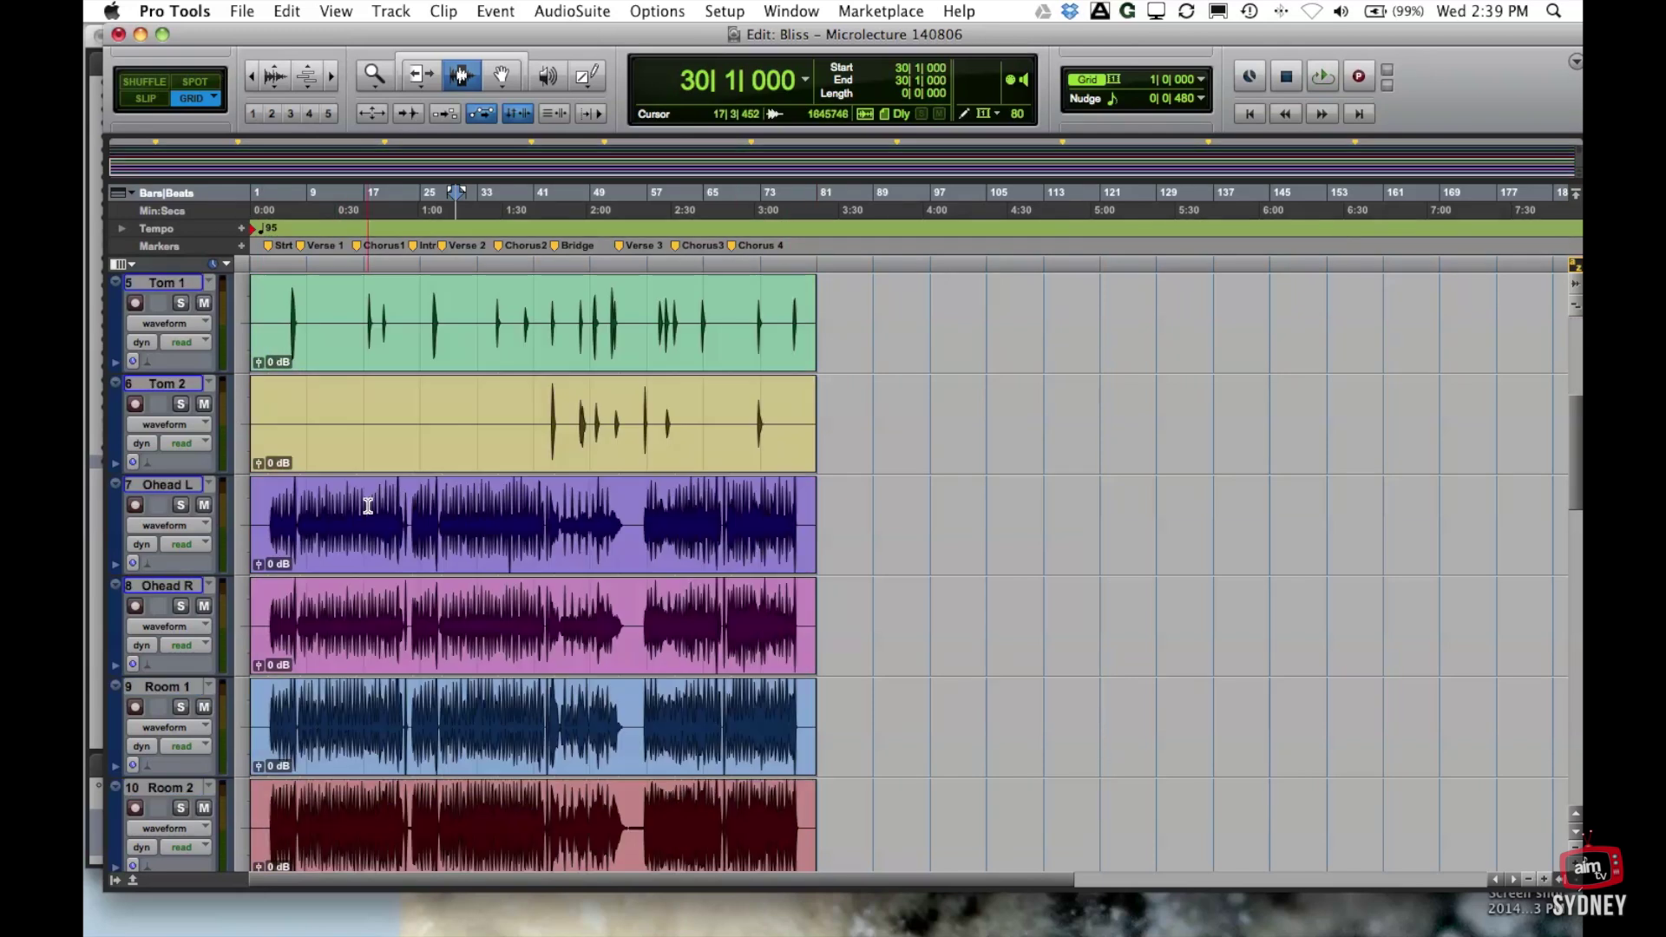
pyautogui.scroll(4, 364, 502)
pyautogui.scroll(-1, 371, 486)
pyautogui.scroll(-5, 374, 467)
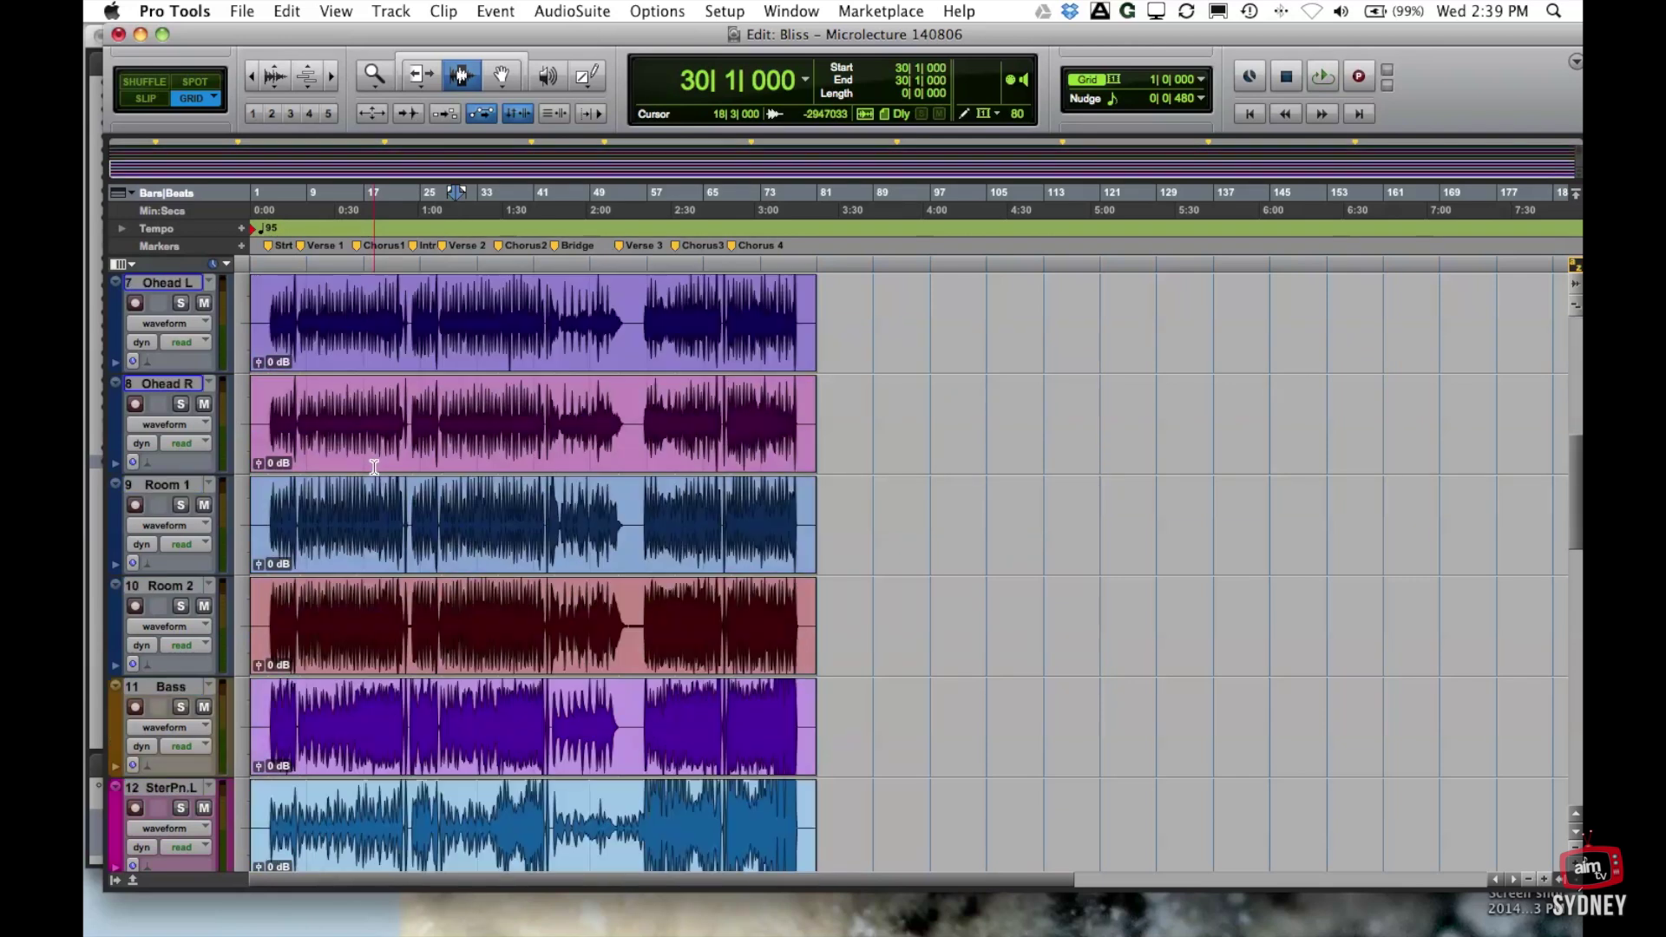
pyautogui.scroll(6, 539, 495)
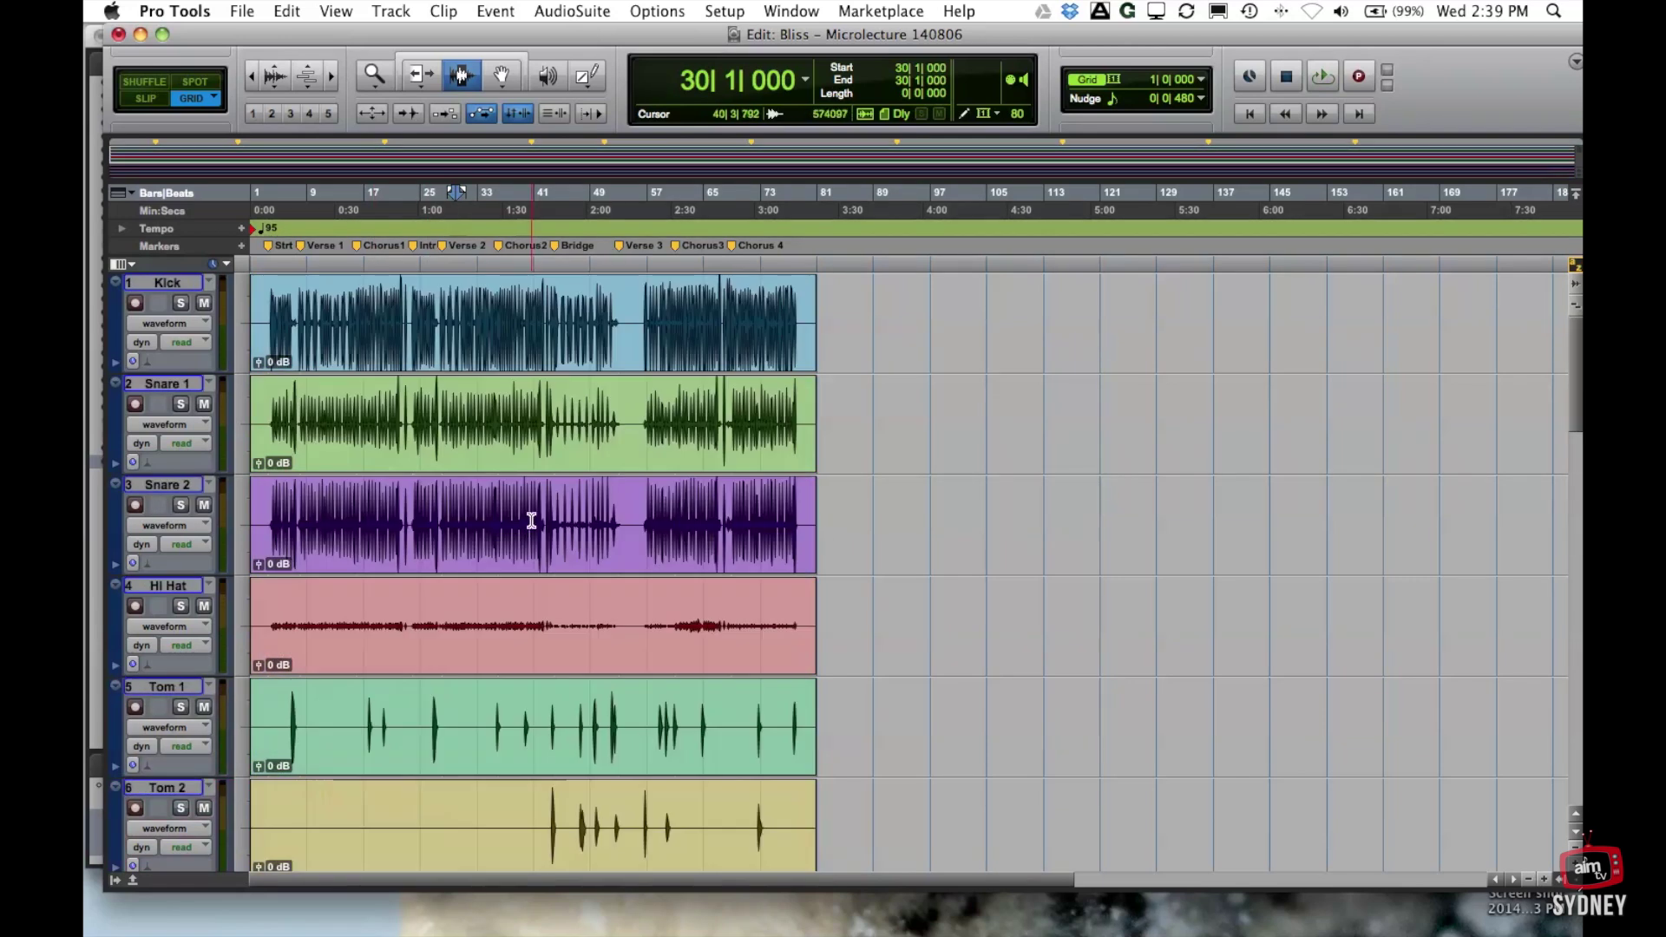
pyautogui.scroll(-4, 531, 520)
pyautogui.scroll(-2, 531, 520)
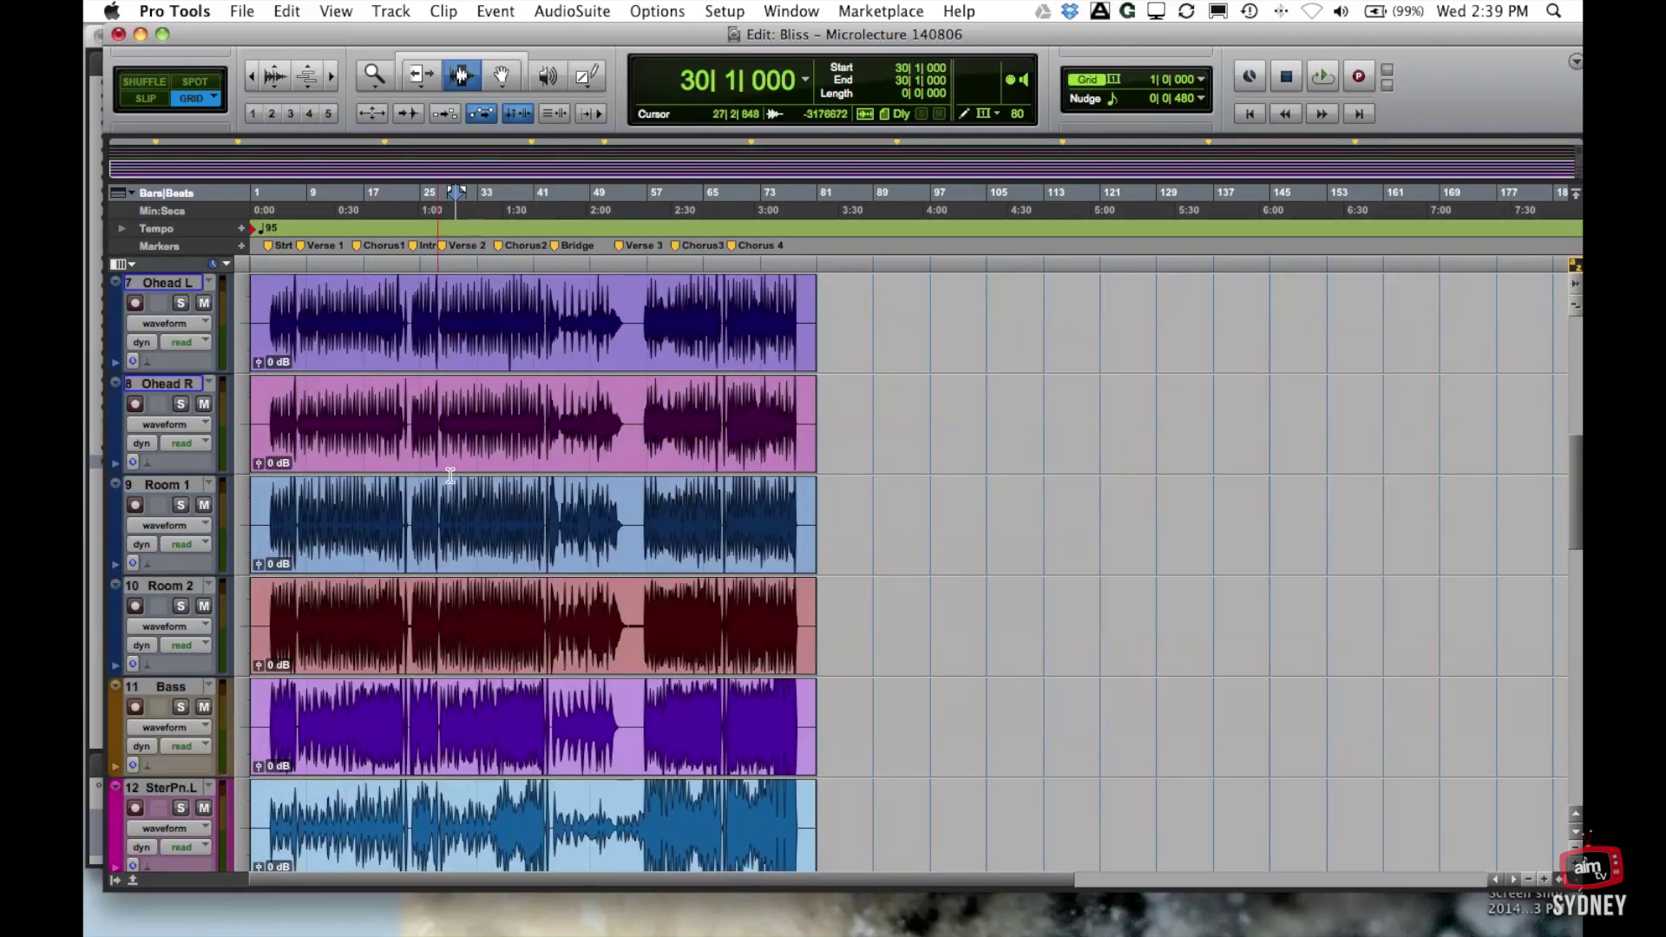
pyautogui.scroll(-4, 521, 527)
pyautogui.scroll(-4, 519, 534)
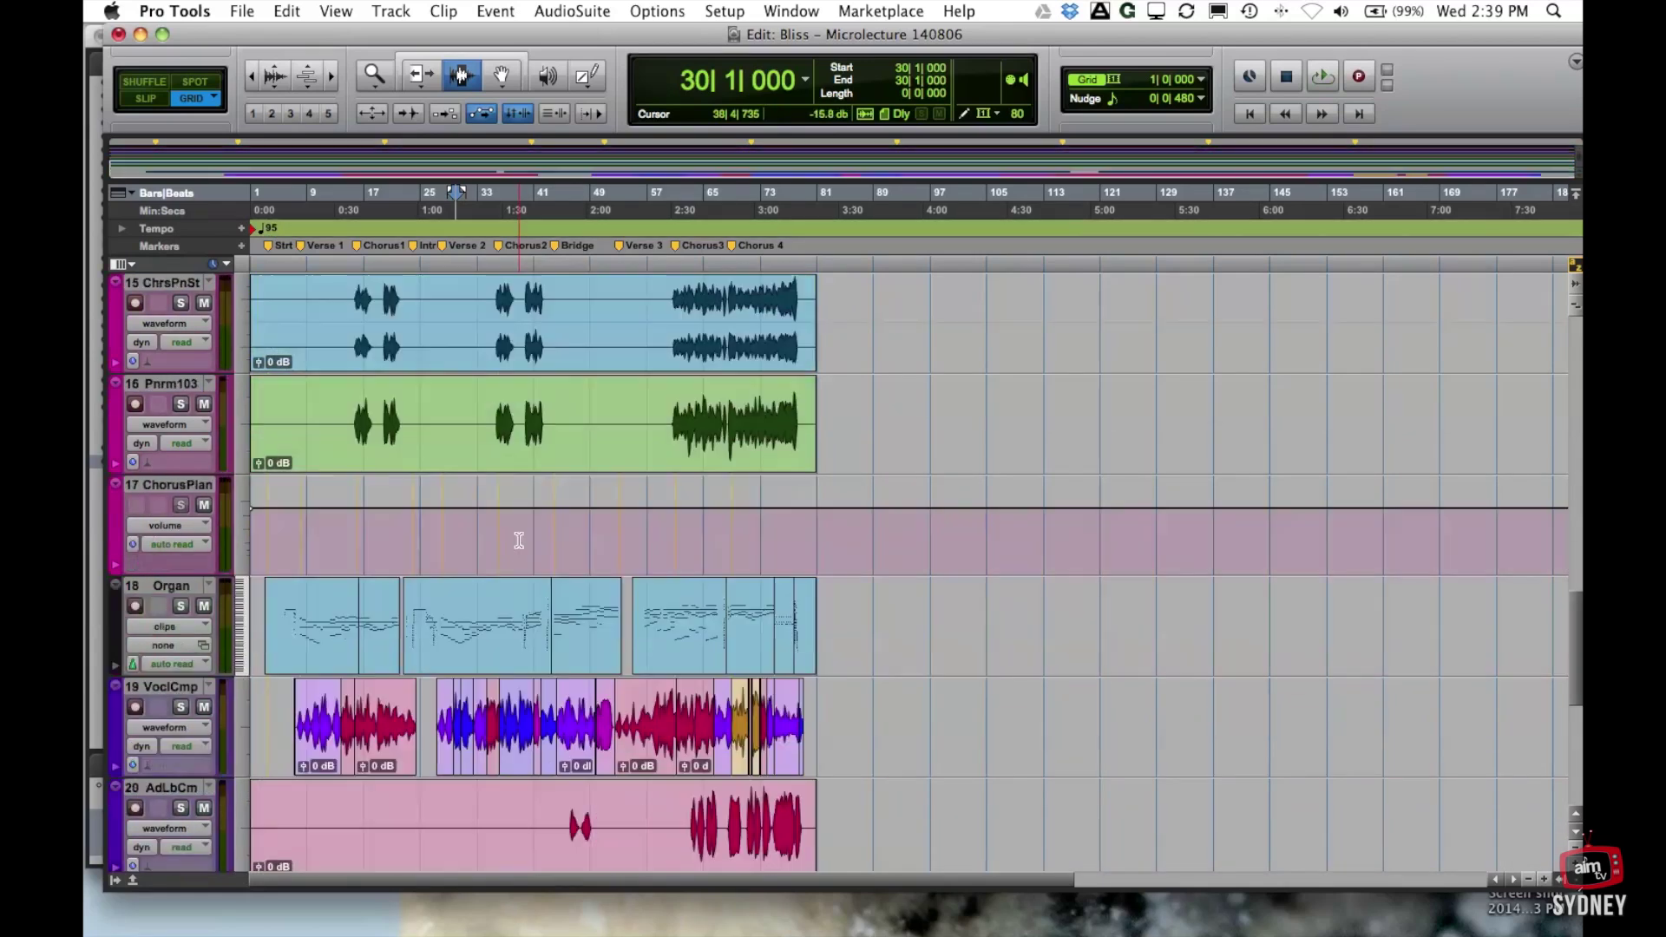
pyautogui.click(165, 484)
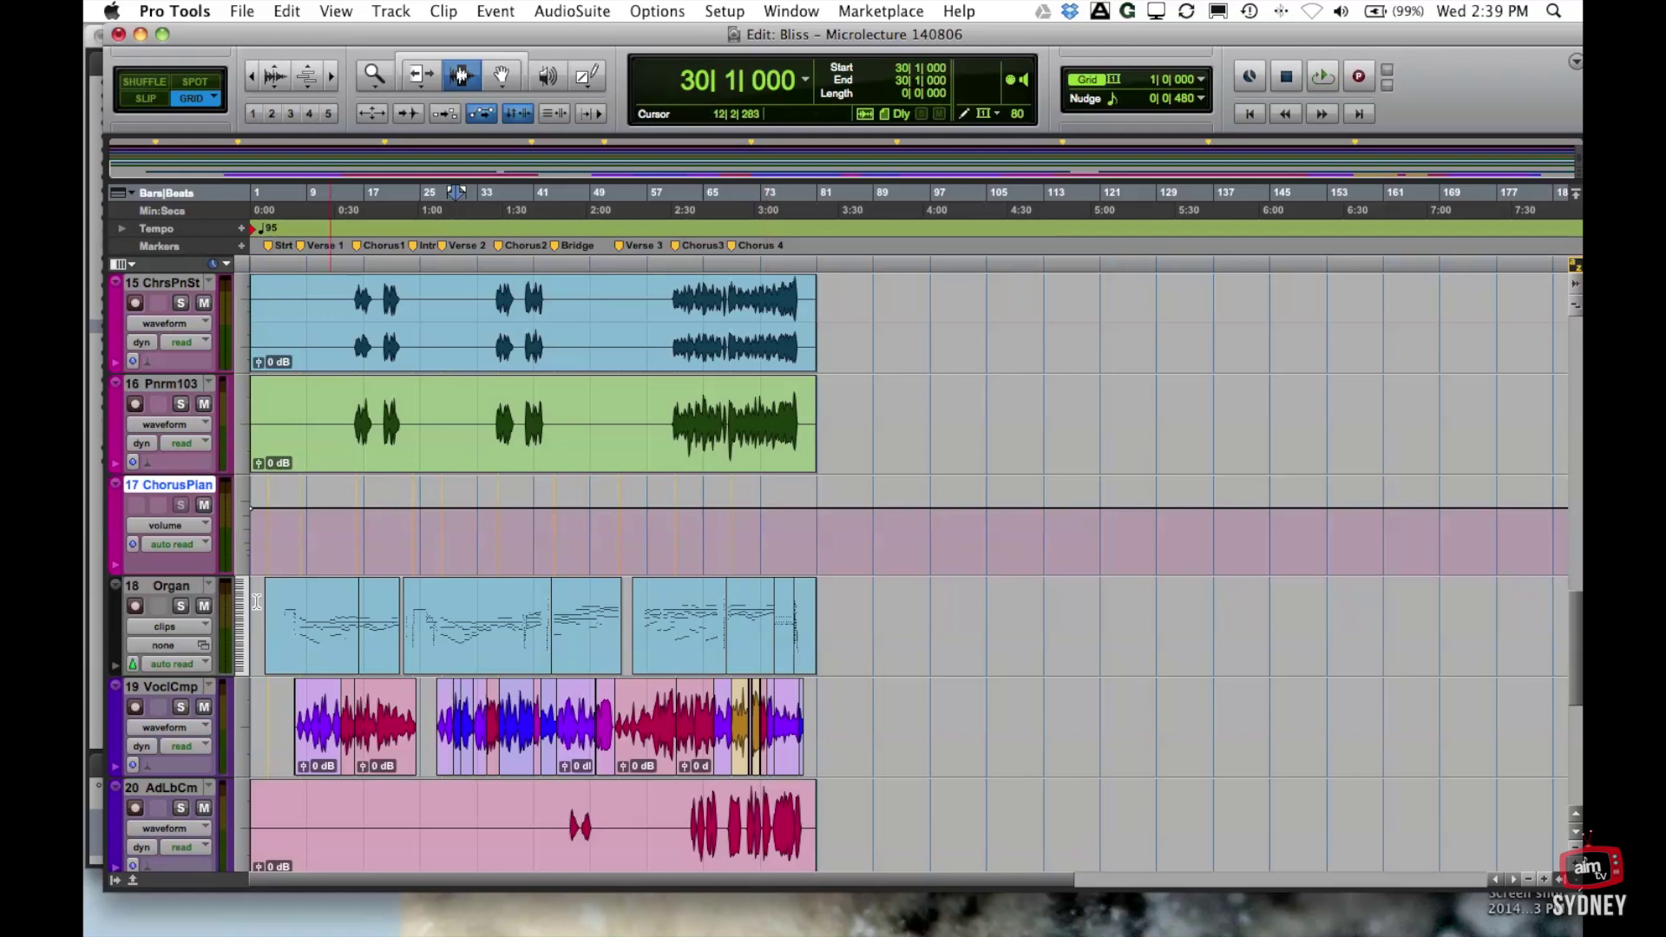
pyautogui.click(169, 586)
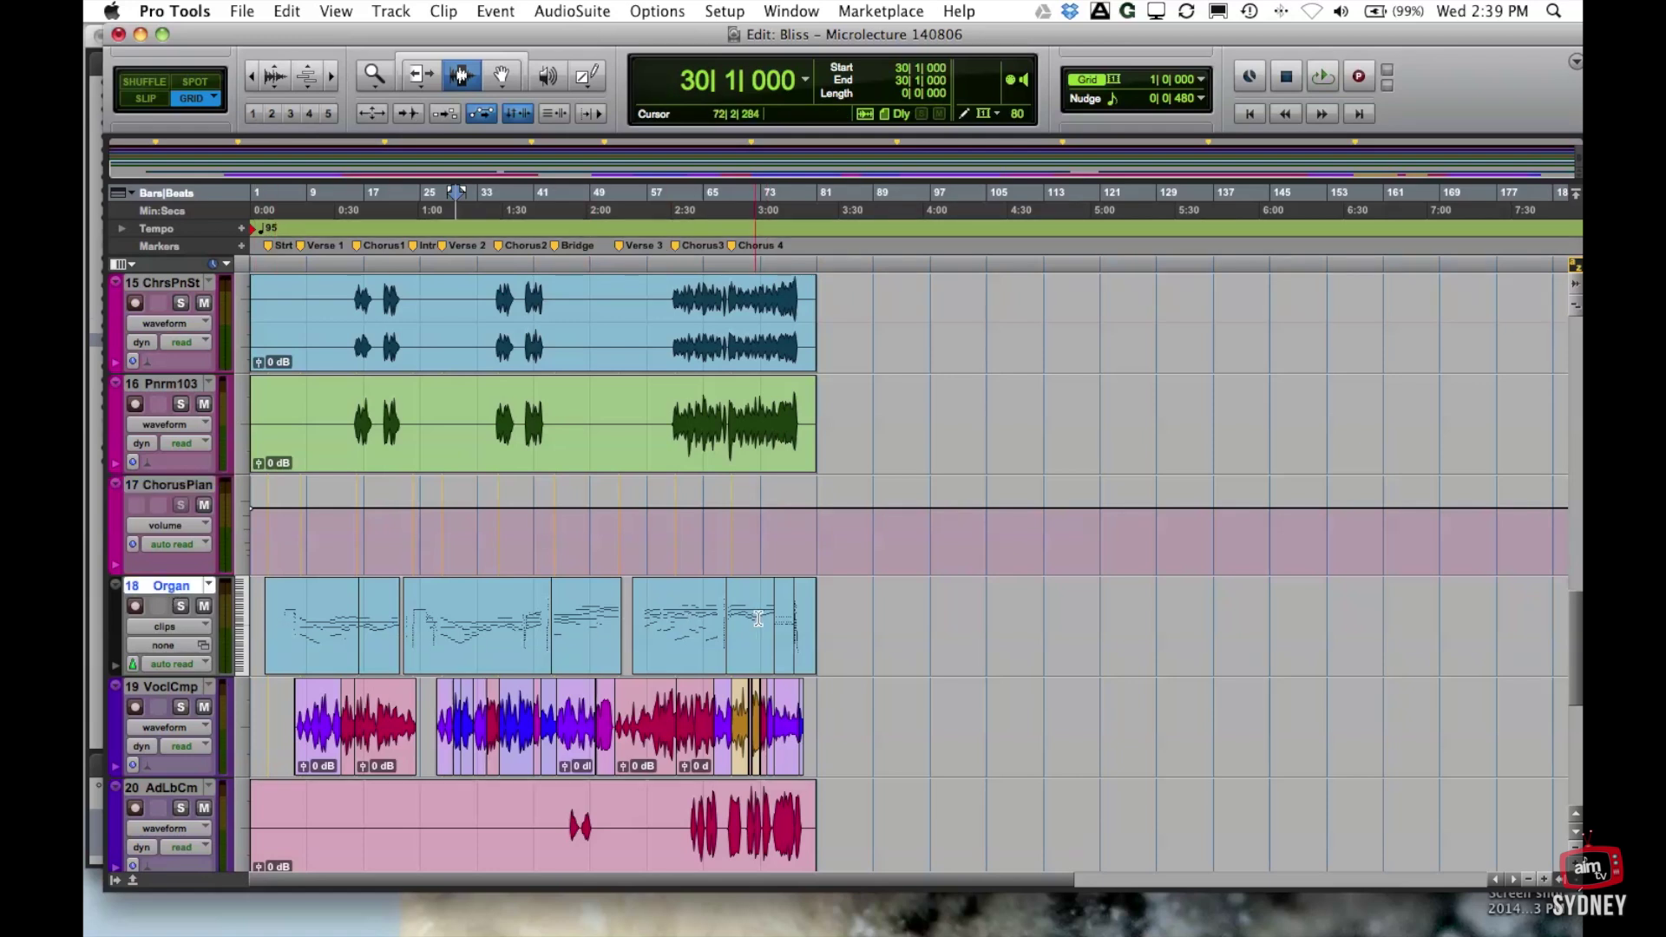
pyautogui.scroll(-3, 607, 582)
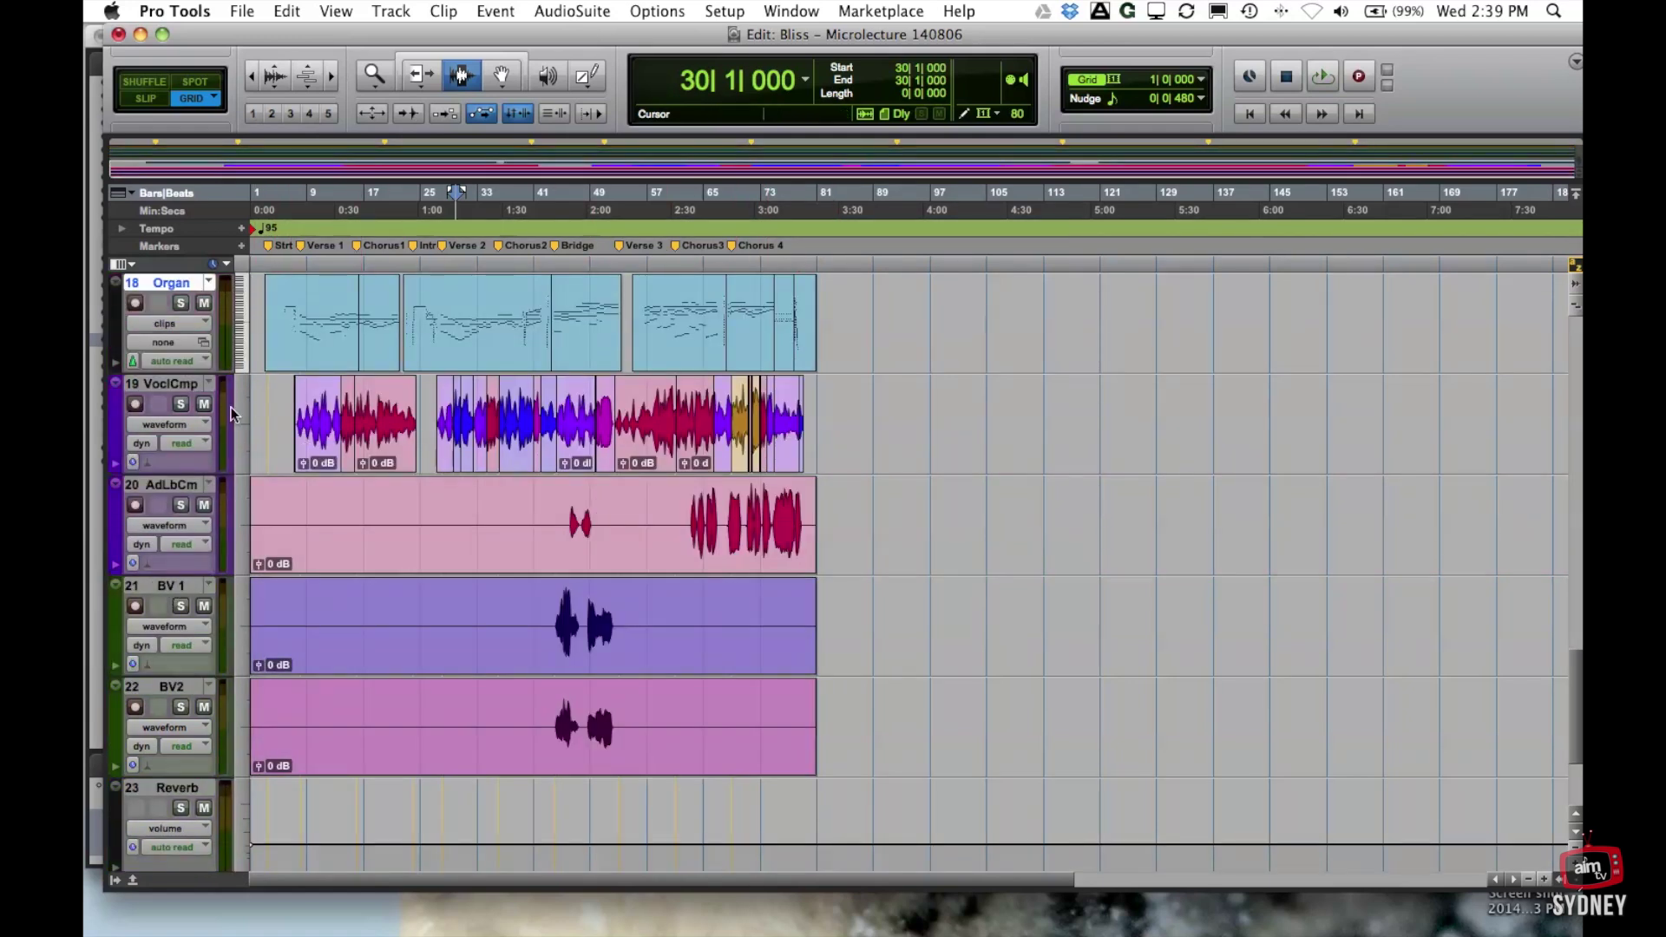
pyautogui.scroll(-2, 718, 628)
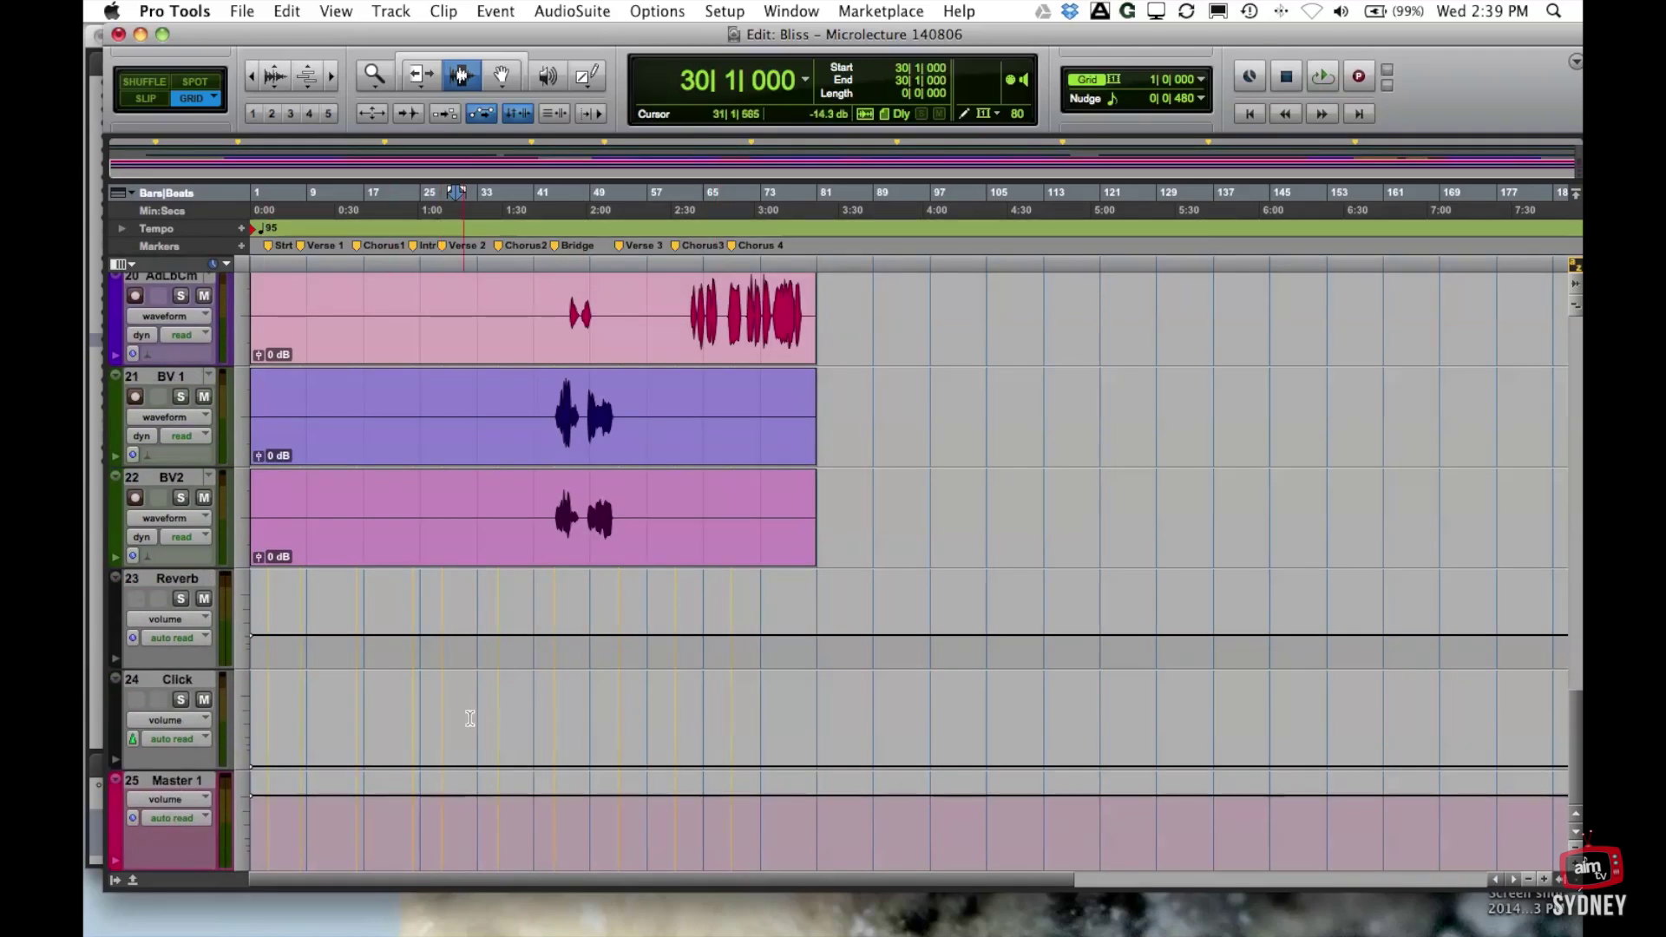
pyautogui.scroll(15, 503, 417)
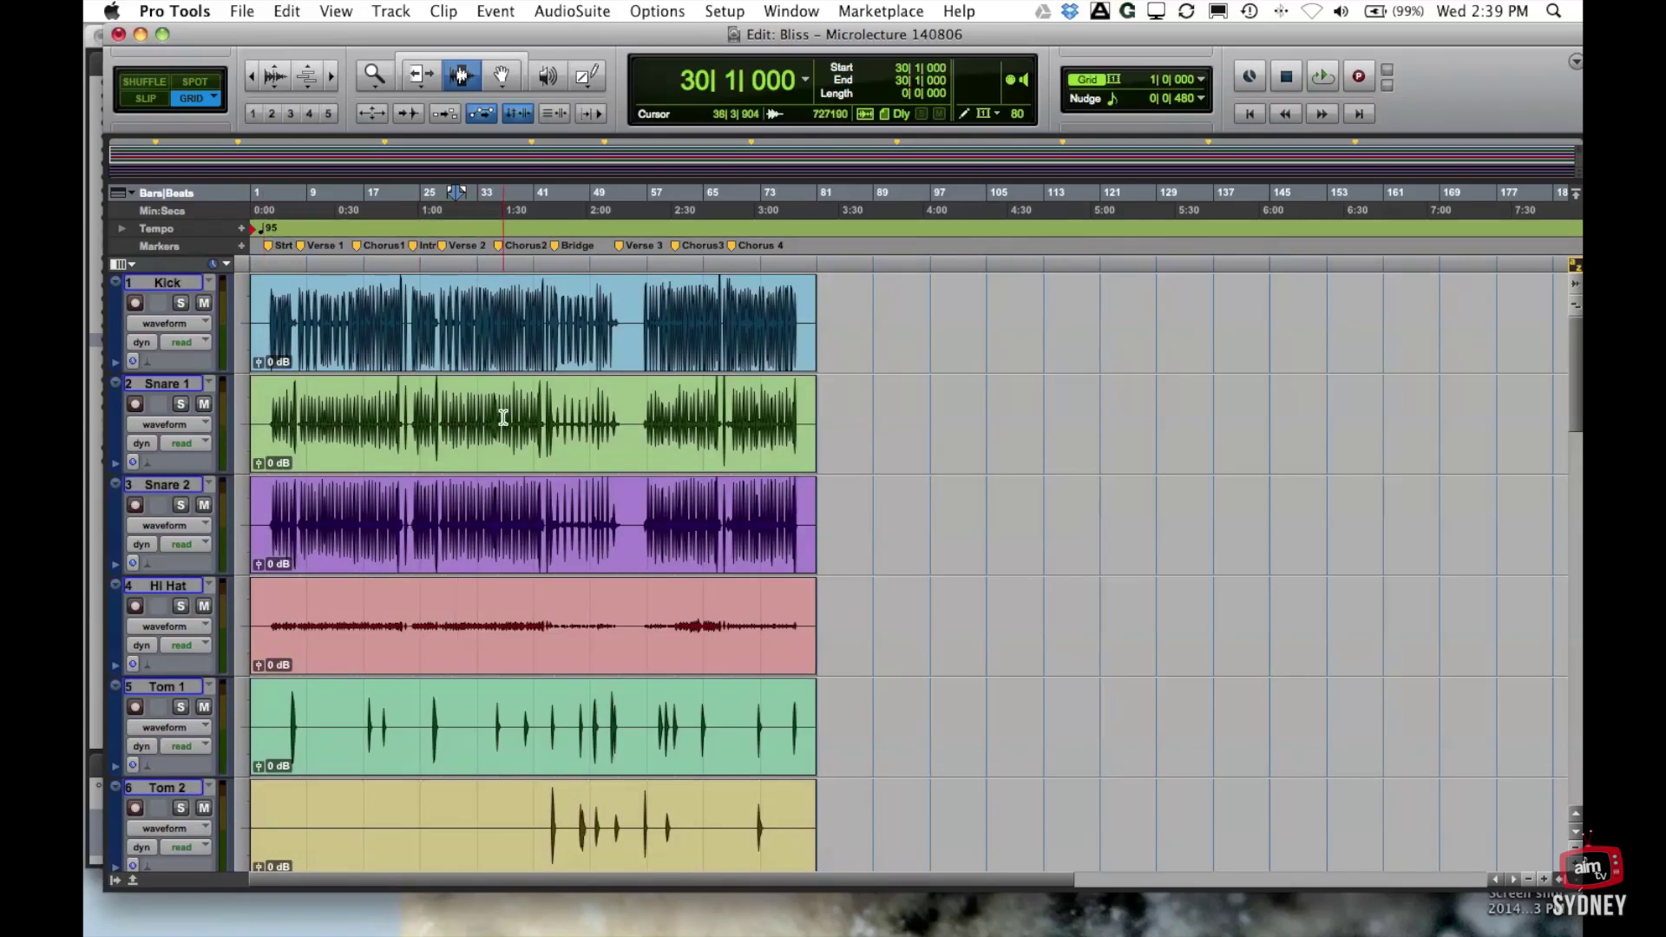
pyautogui.press('super+bracketright')
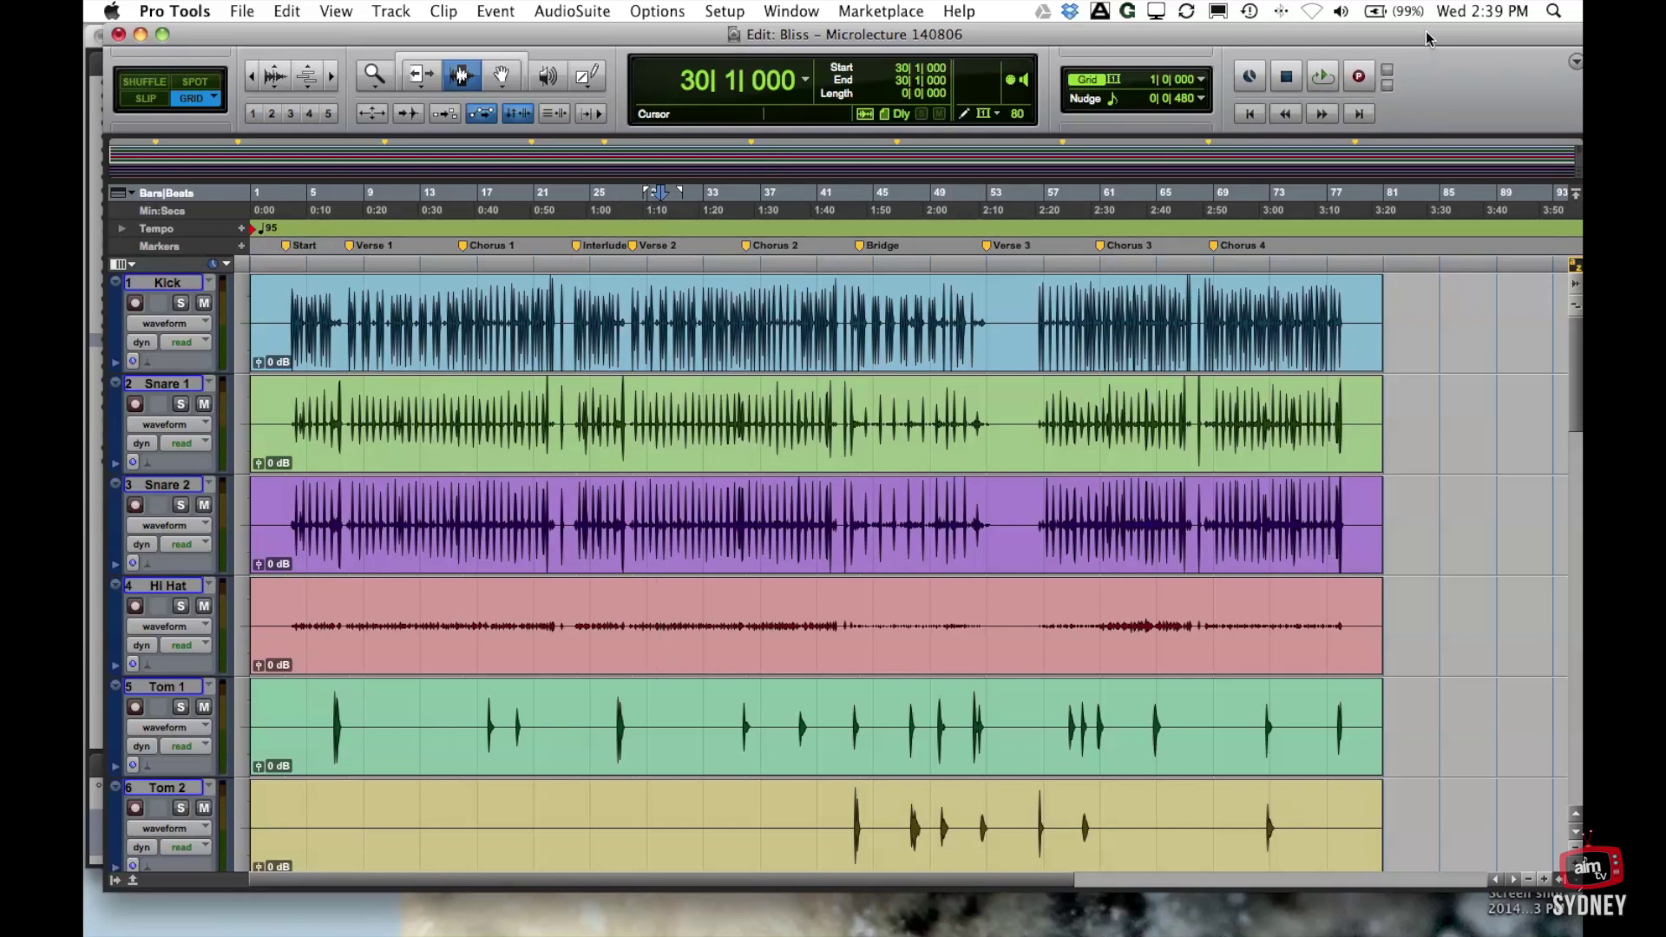
pyautogui.moveTo(1424, 29); pyautogui.dragTo(1385, 29)
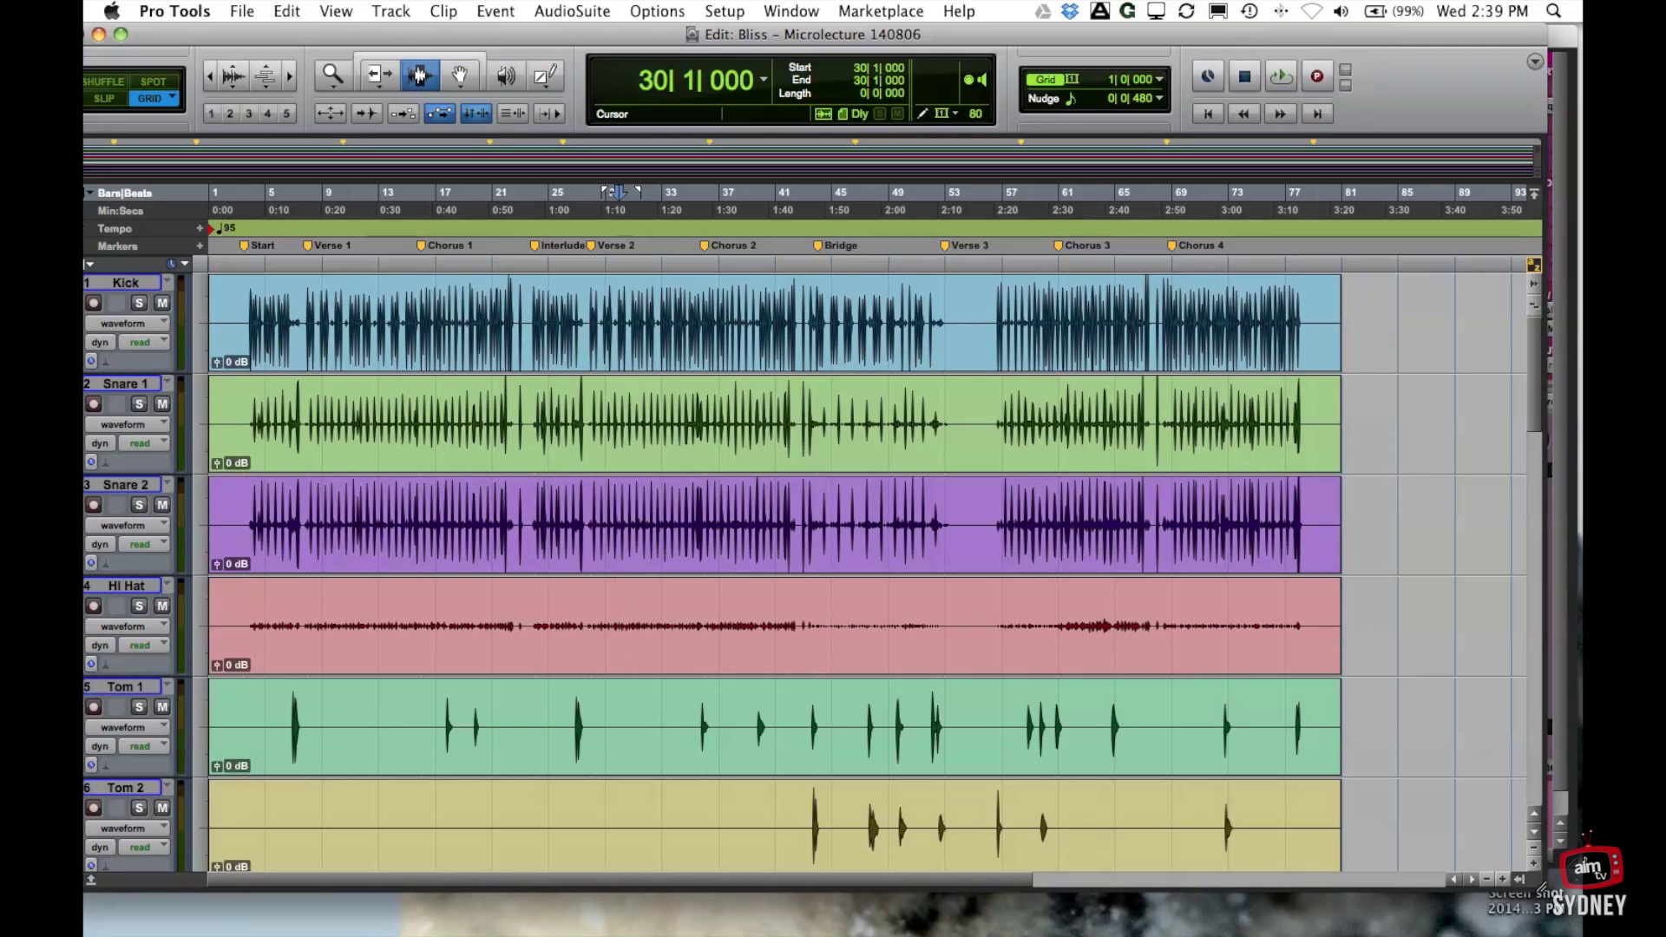
pyautogui.click(1535, 62)
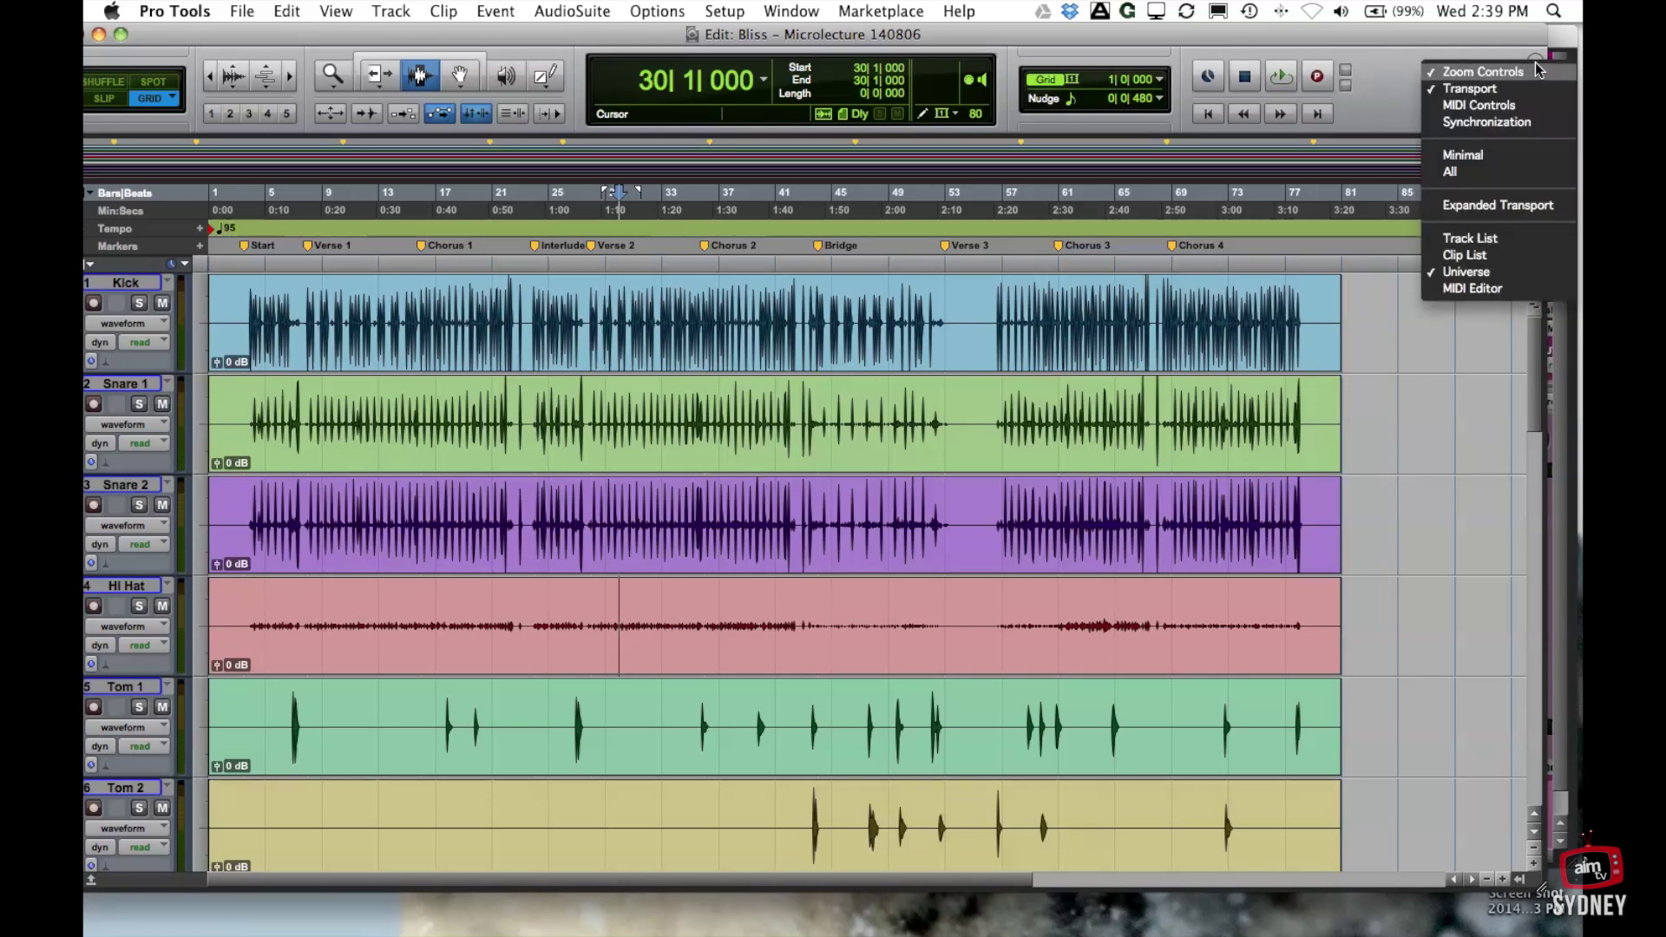
pyautogui.click(1405, 68)
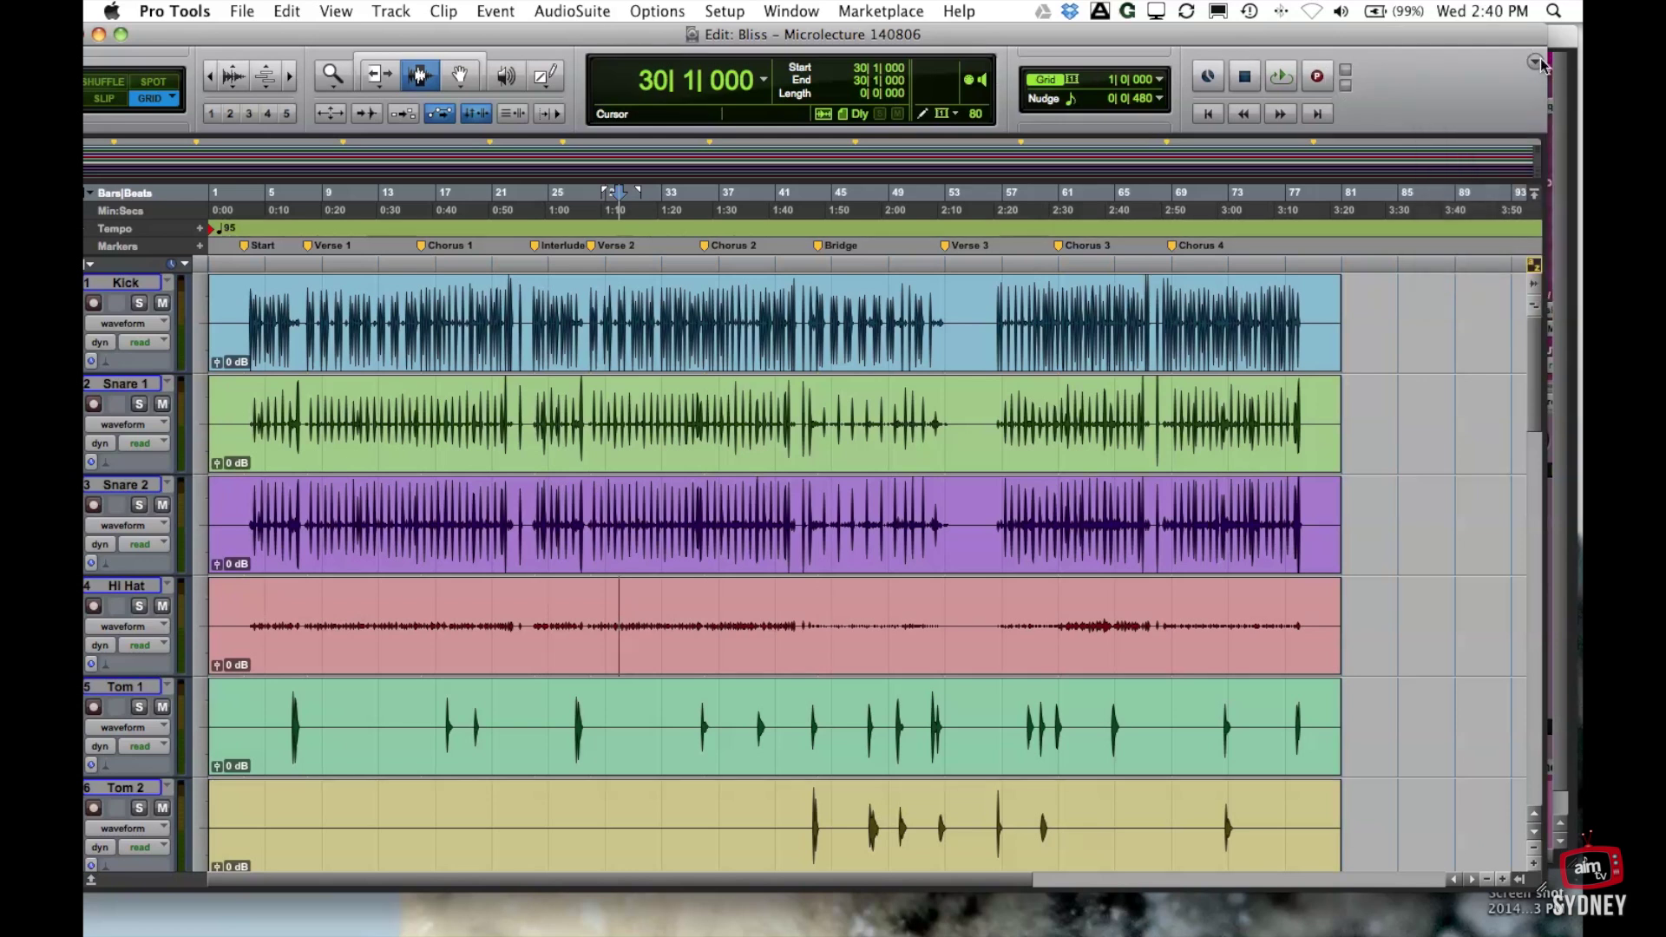
pyautogui.click(1539, 61)
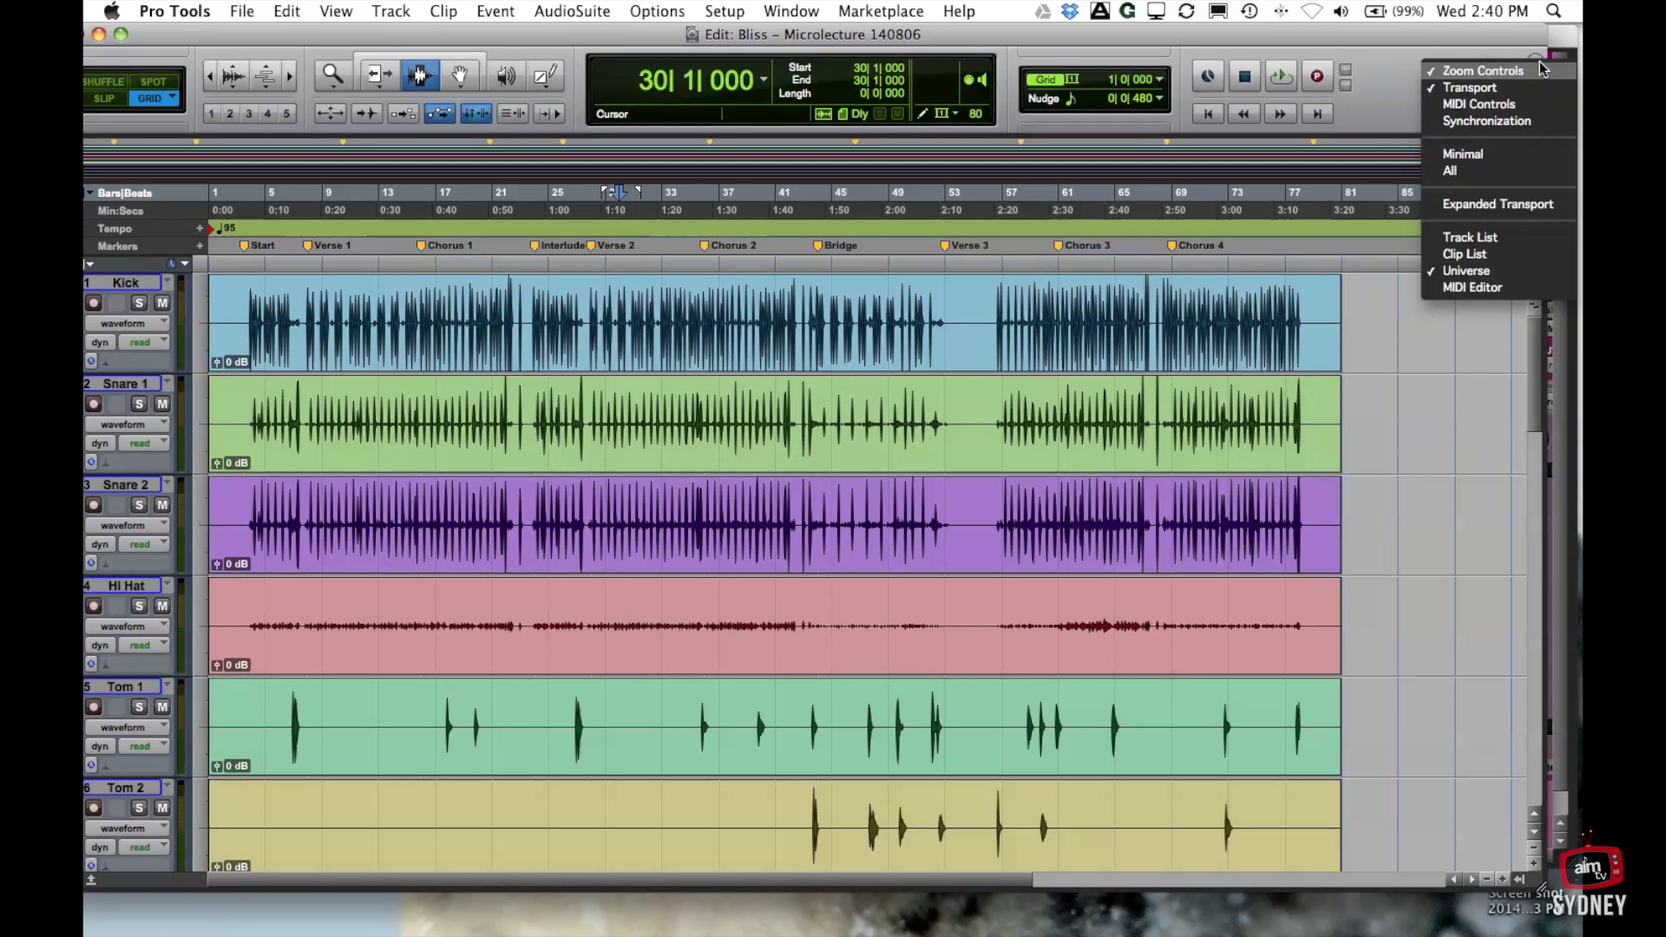
pyautogui.click(1441, 90)
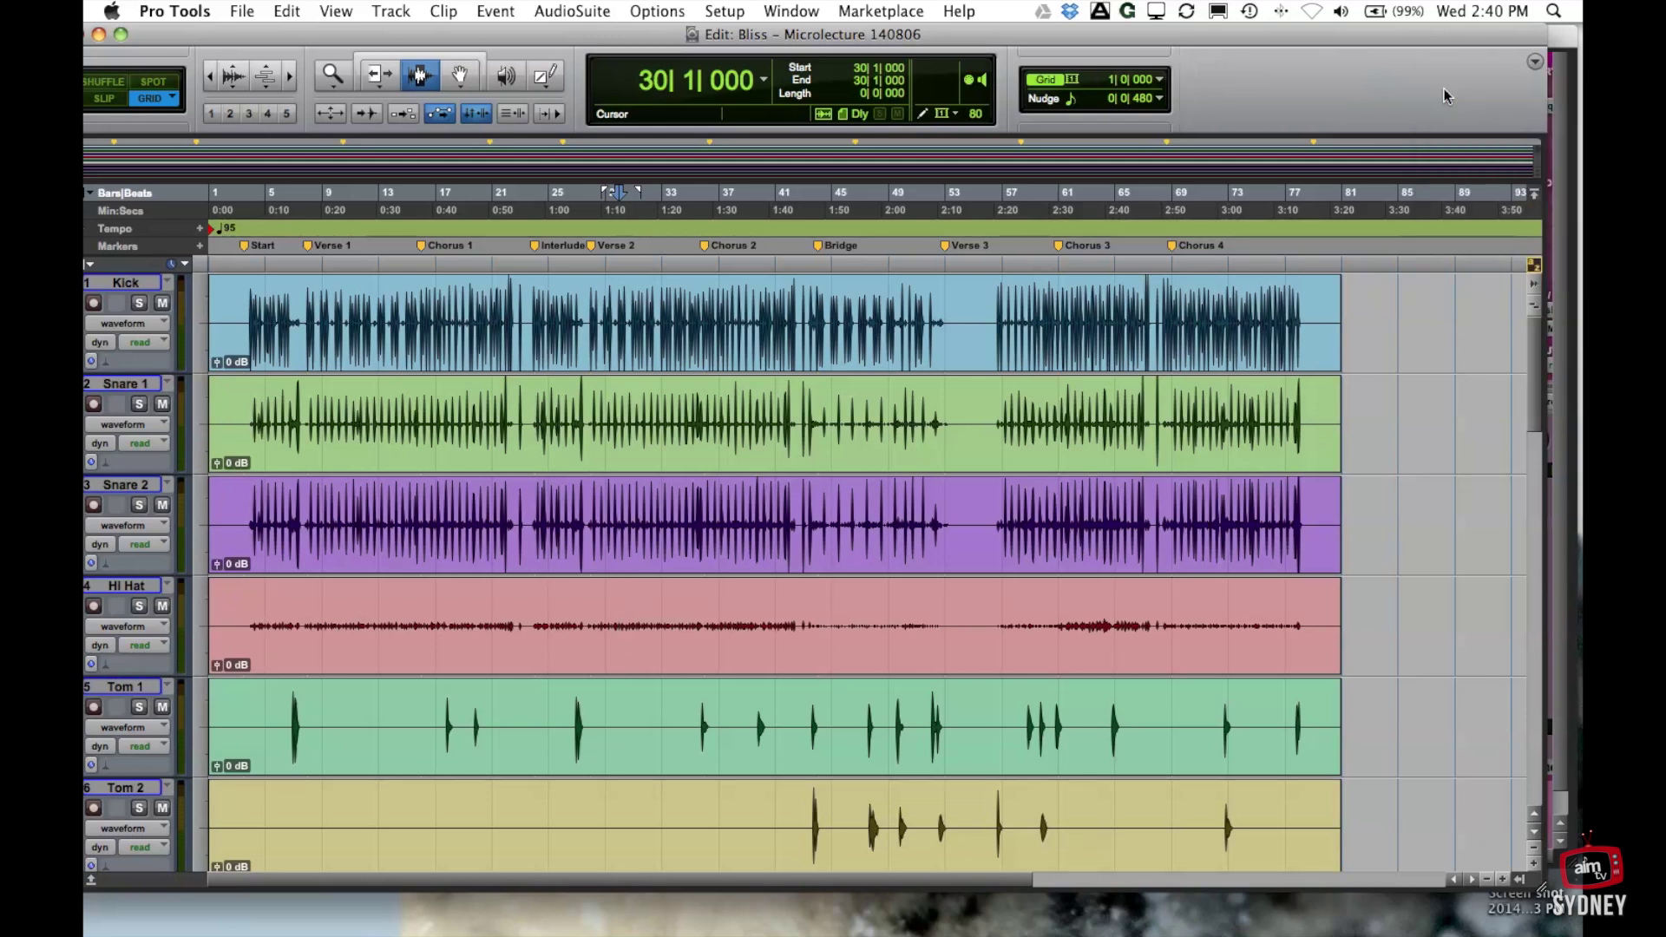
pyautogui.click(1535, 62)
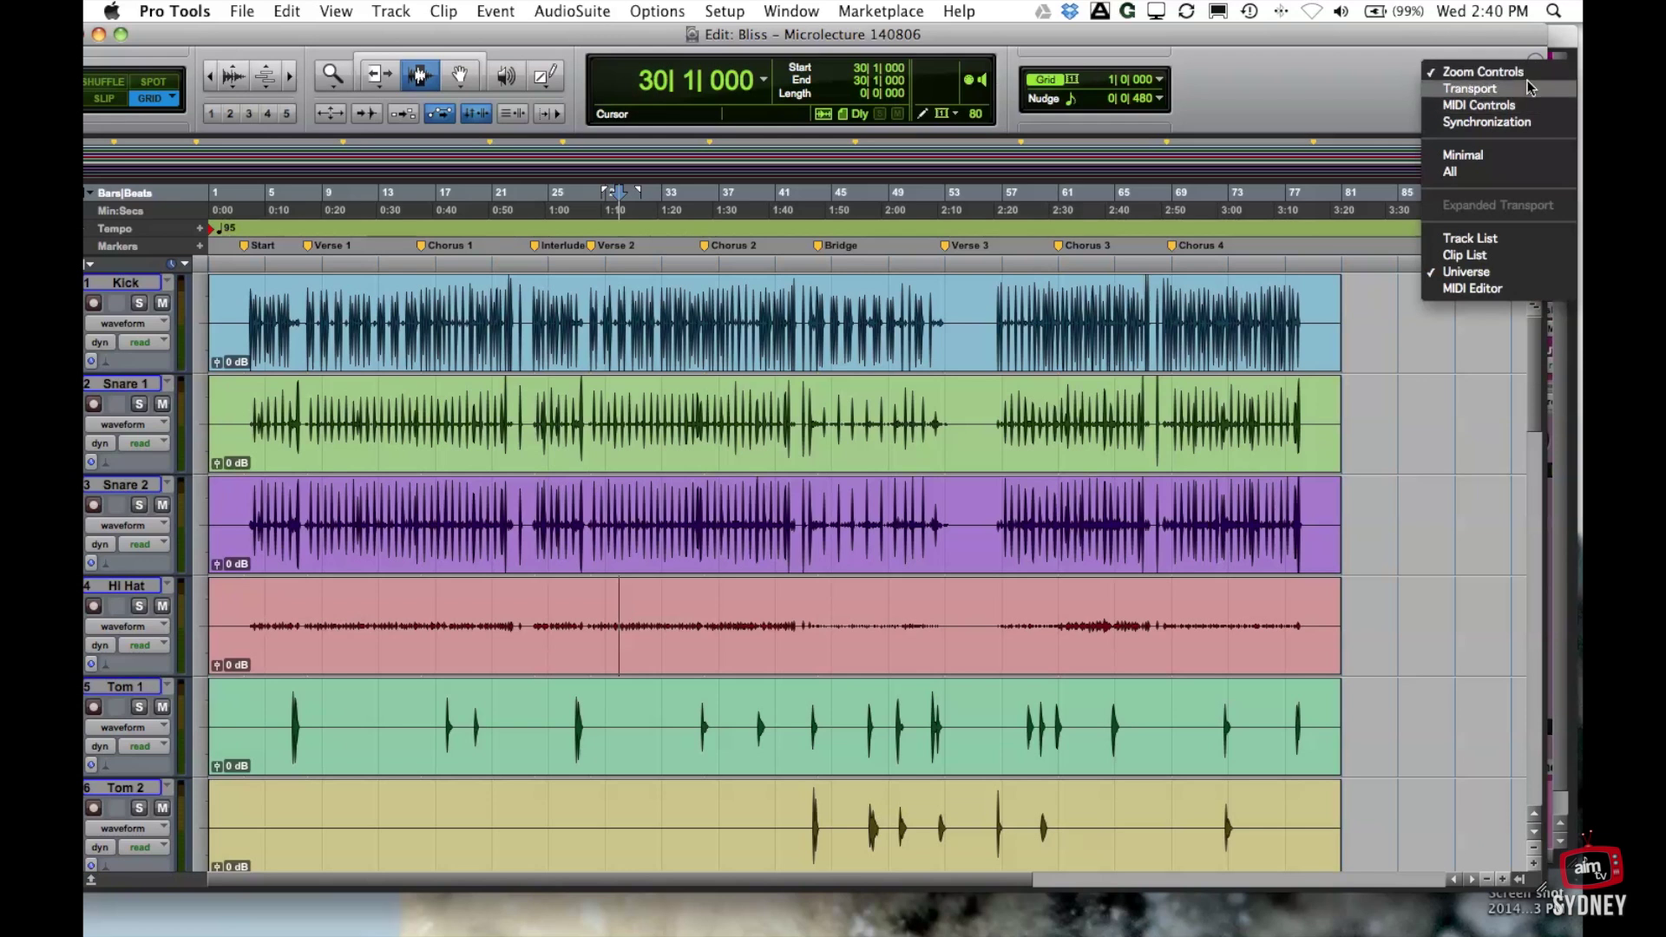
pyautogui.click(1527, 85)
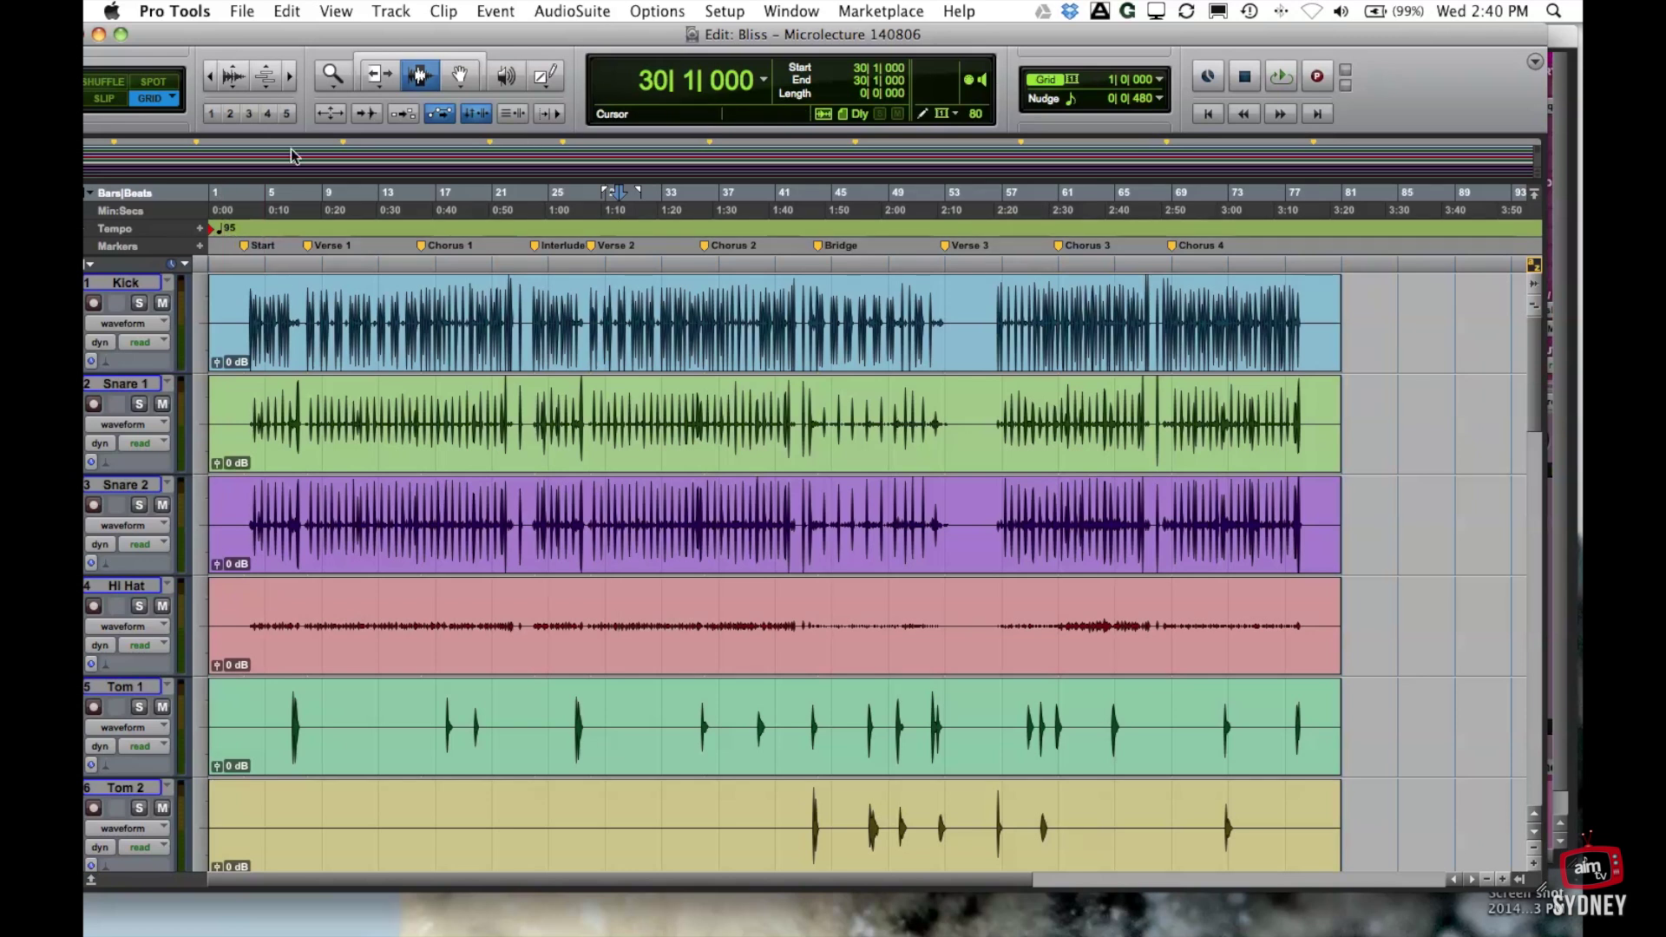
# Practise time selections on the Kick, Snare 1, Snare 2 and Hi Hat tracks, such as bars 26–32
pyautogui.moveTo(406, 31); pyautogui.dragTo(462, 36)
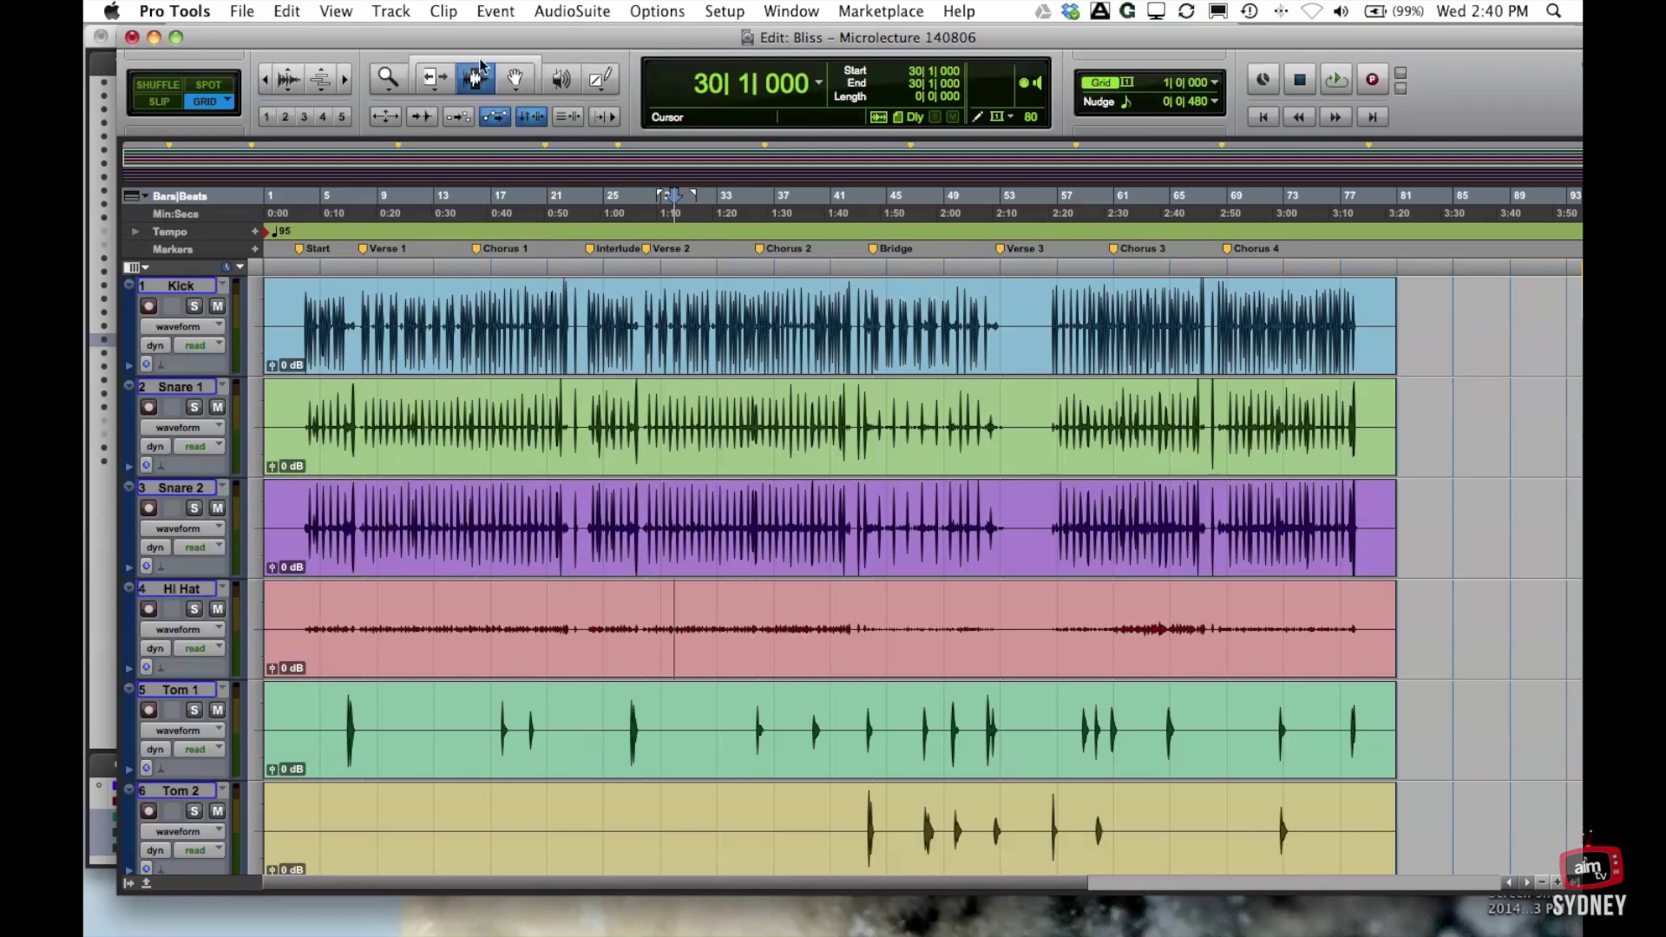
pyautogui.moveTo(618, 347); pyautogui.dragTo(803, 347)
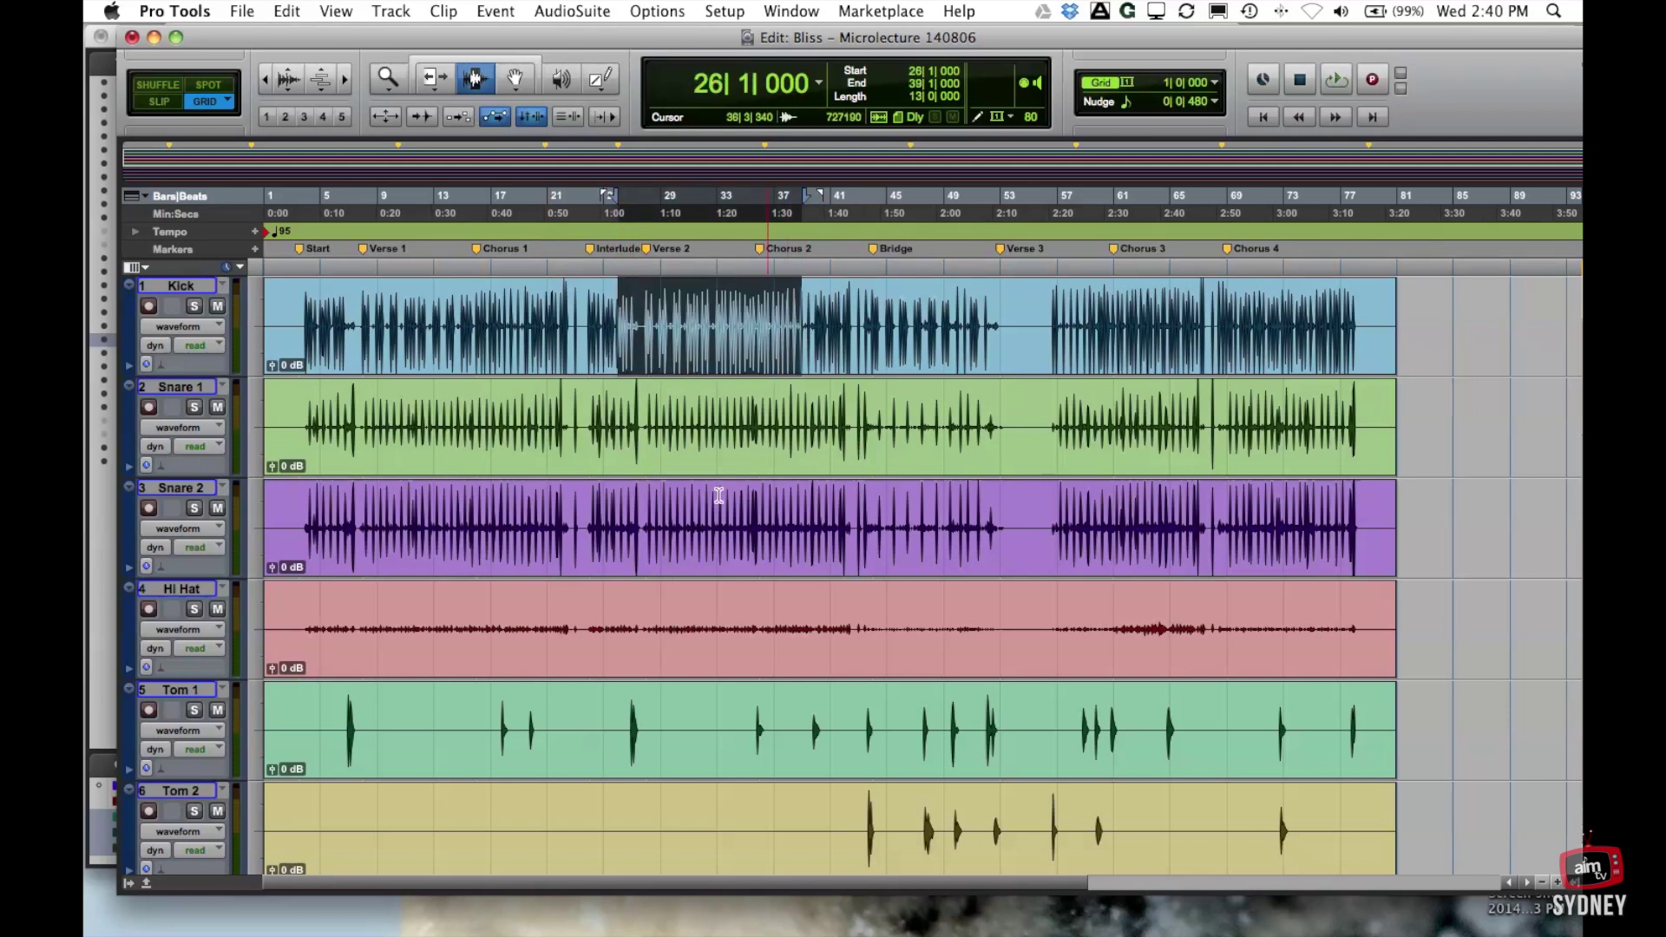
pyautogui.keyDown('shift'); pyautogui.click(1060, 513); pyautogui.keyUp('shift')
pyautogui.click(999, 326)
pyautogui.keyDown('shift'); pyautogui.click(674, 325); pyautogui.keyUp('shift')
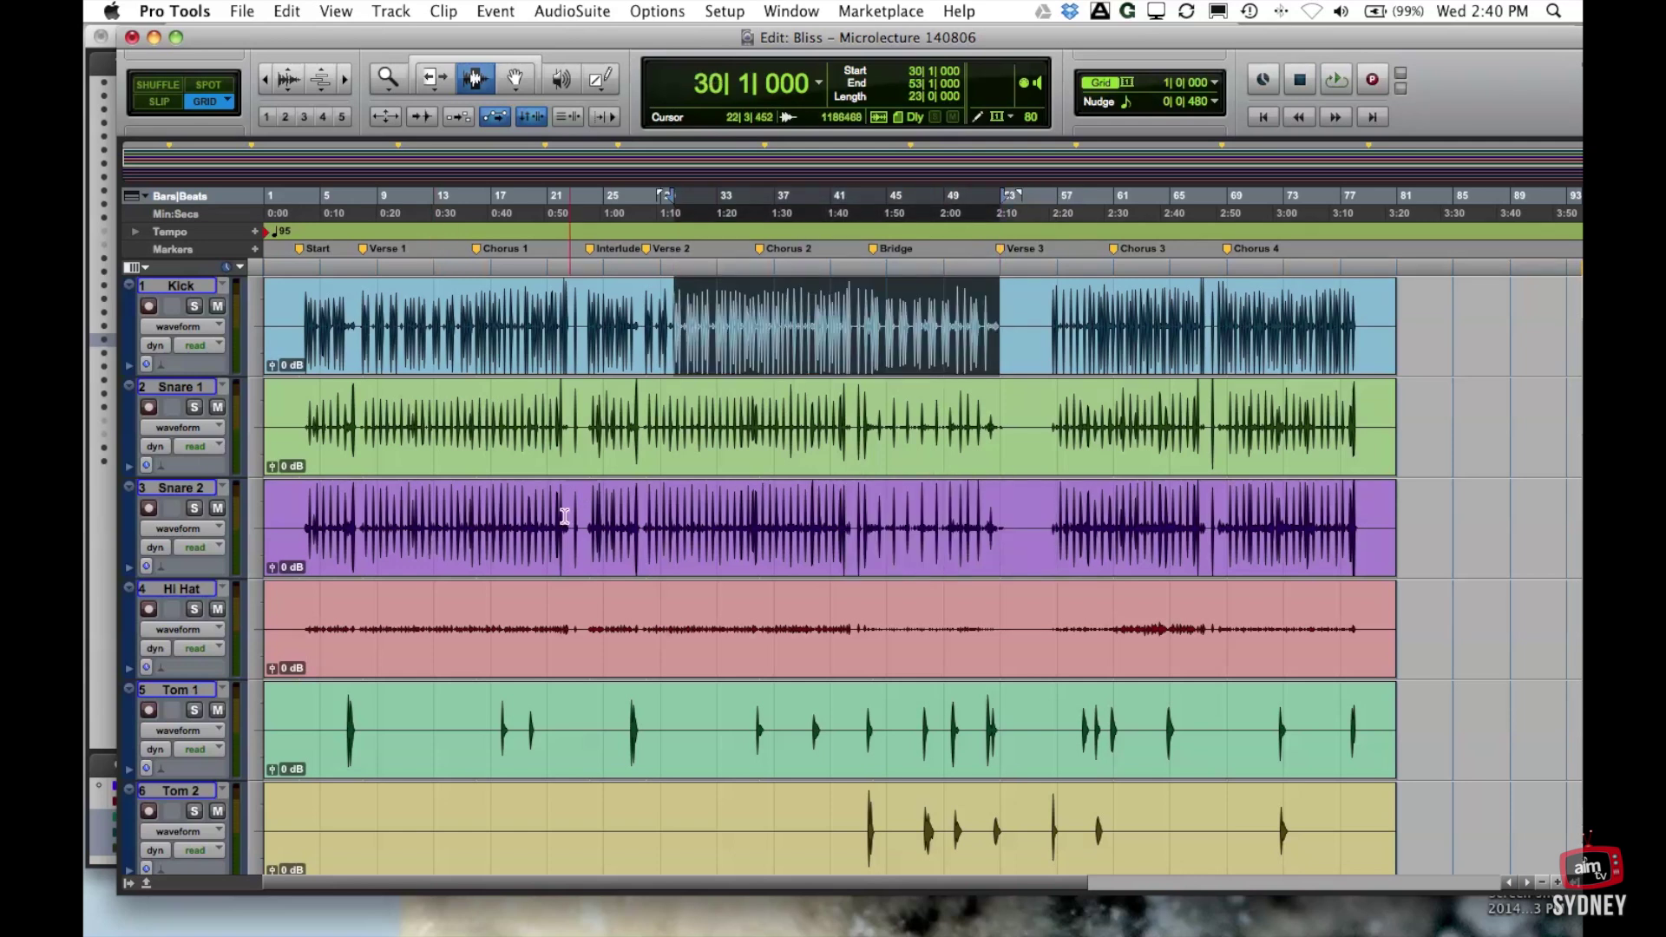
pyautogui.moveTo(513, 636); pyautogui.dragTo(814, 629)
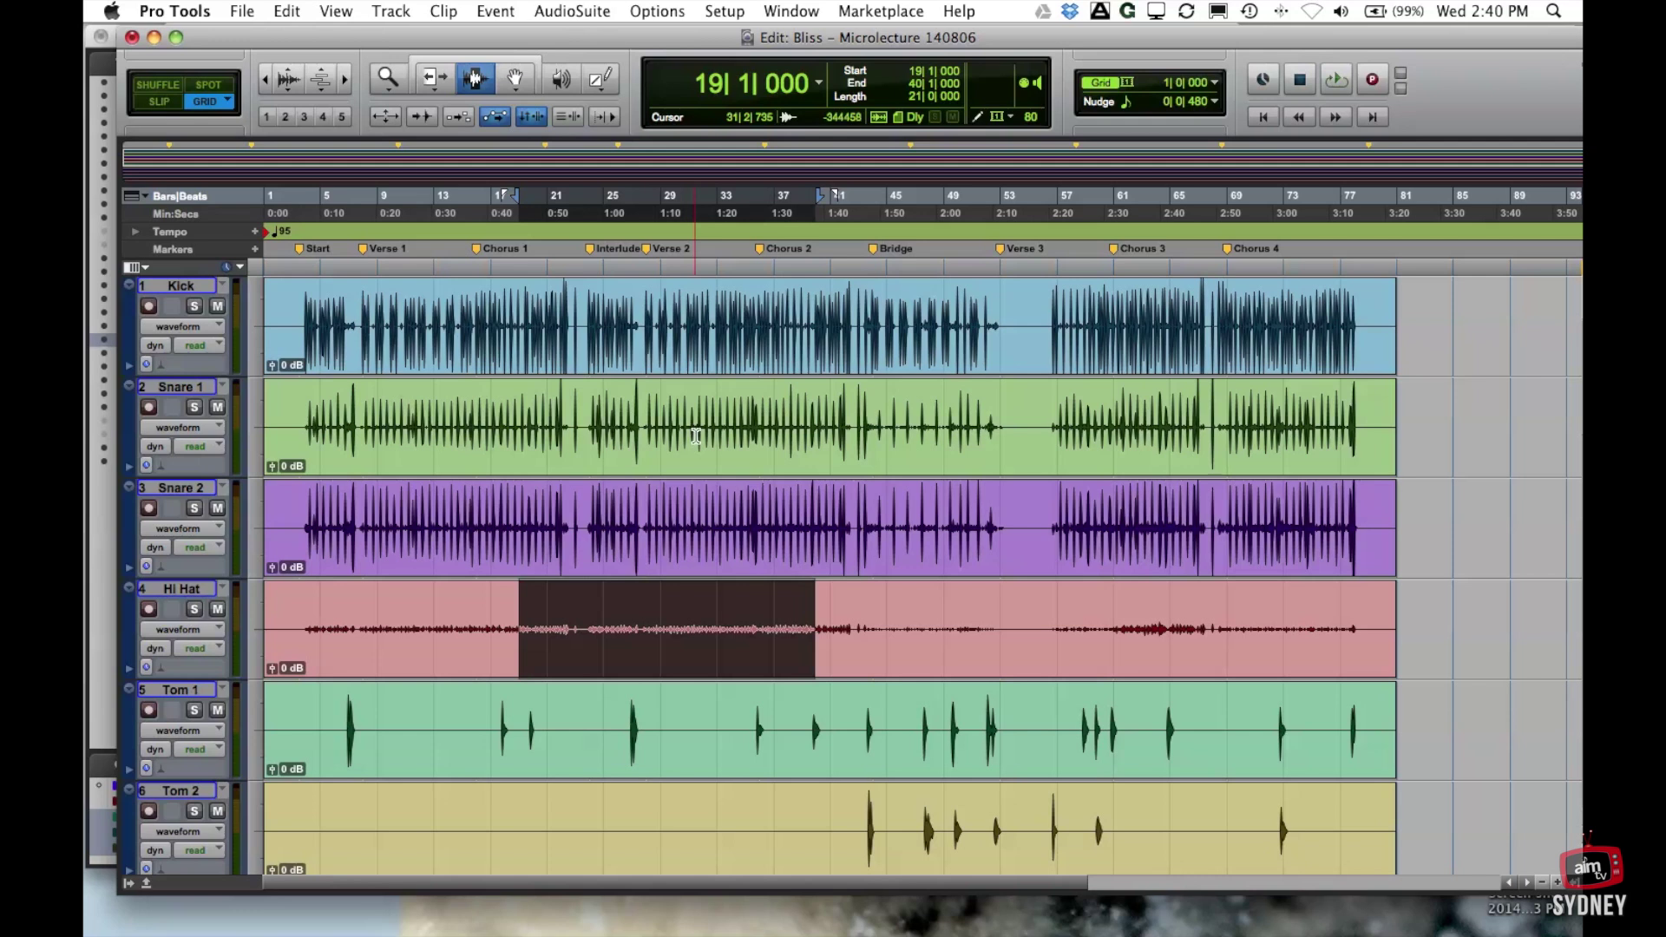
pyautogui.moveTo(718, 432); pyautogui.dragTo(1002, 413)
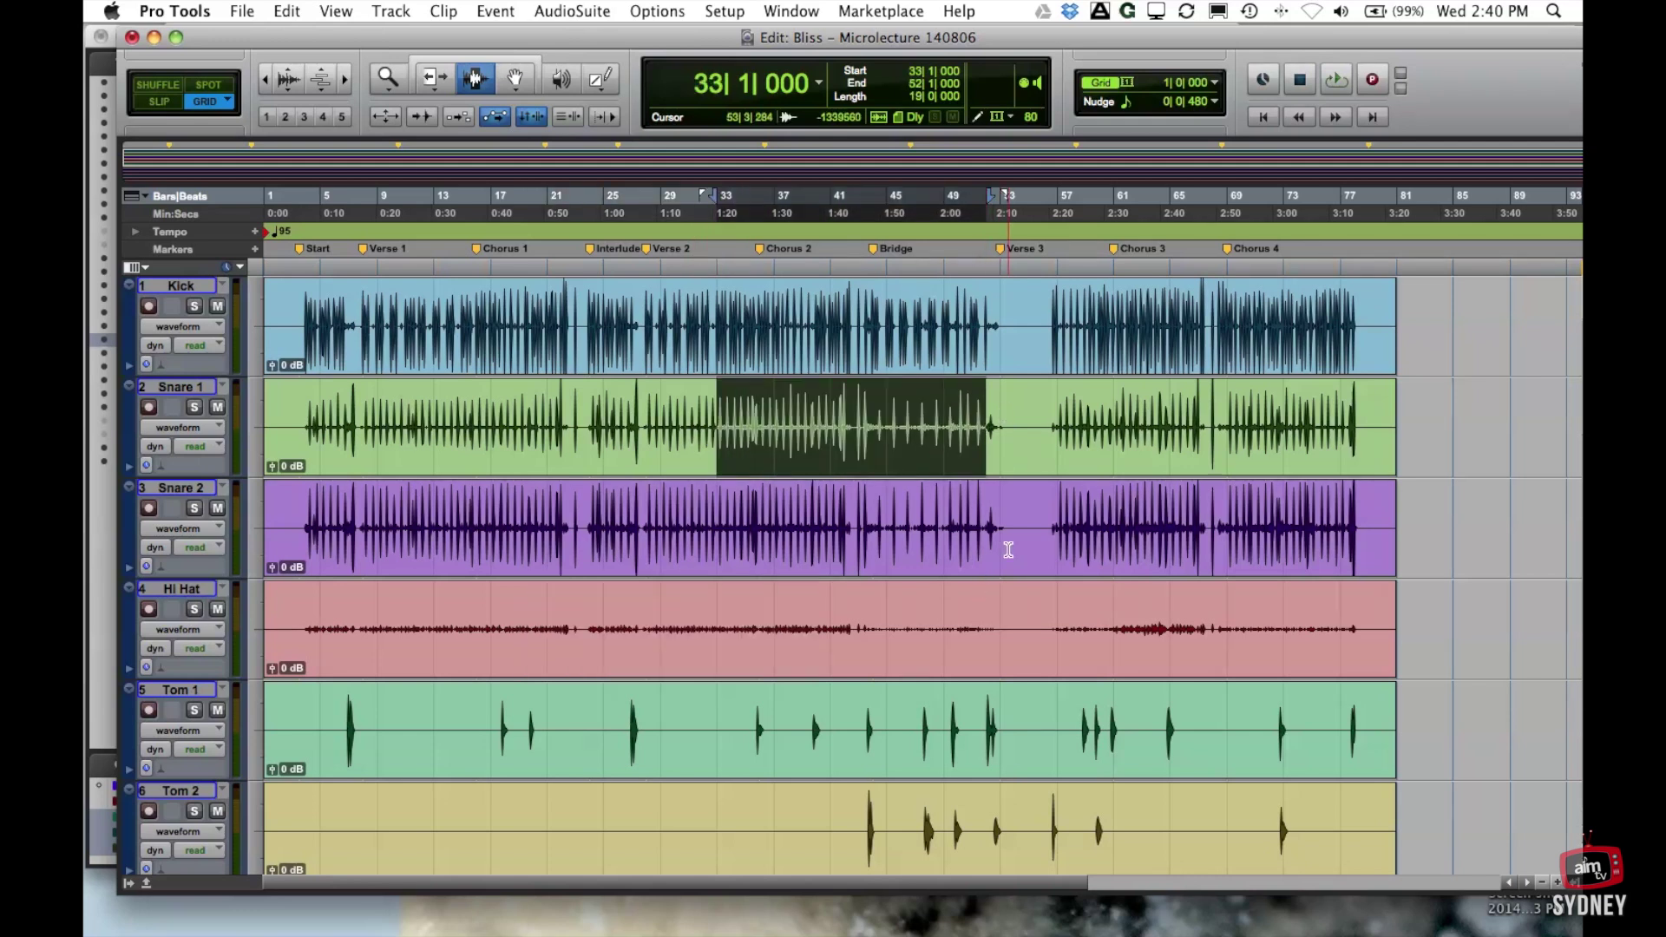
pyautogui.moveTo(564, 540); pyautogui.dragTo(741, 556)
pyautogui.moveTo(846, 636); pyautogui.dragTo(1042, 634)
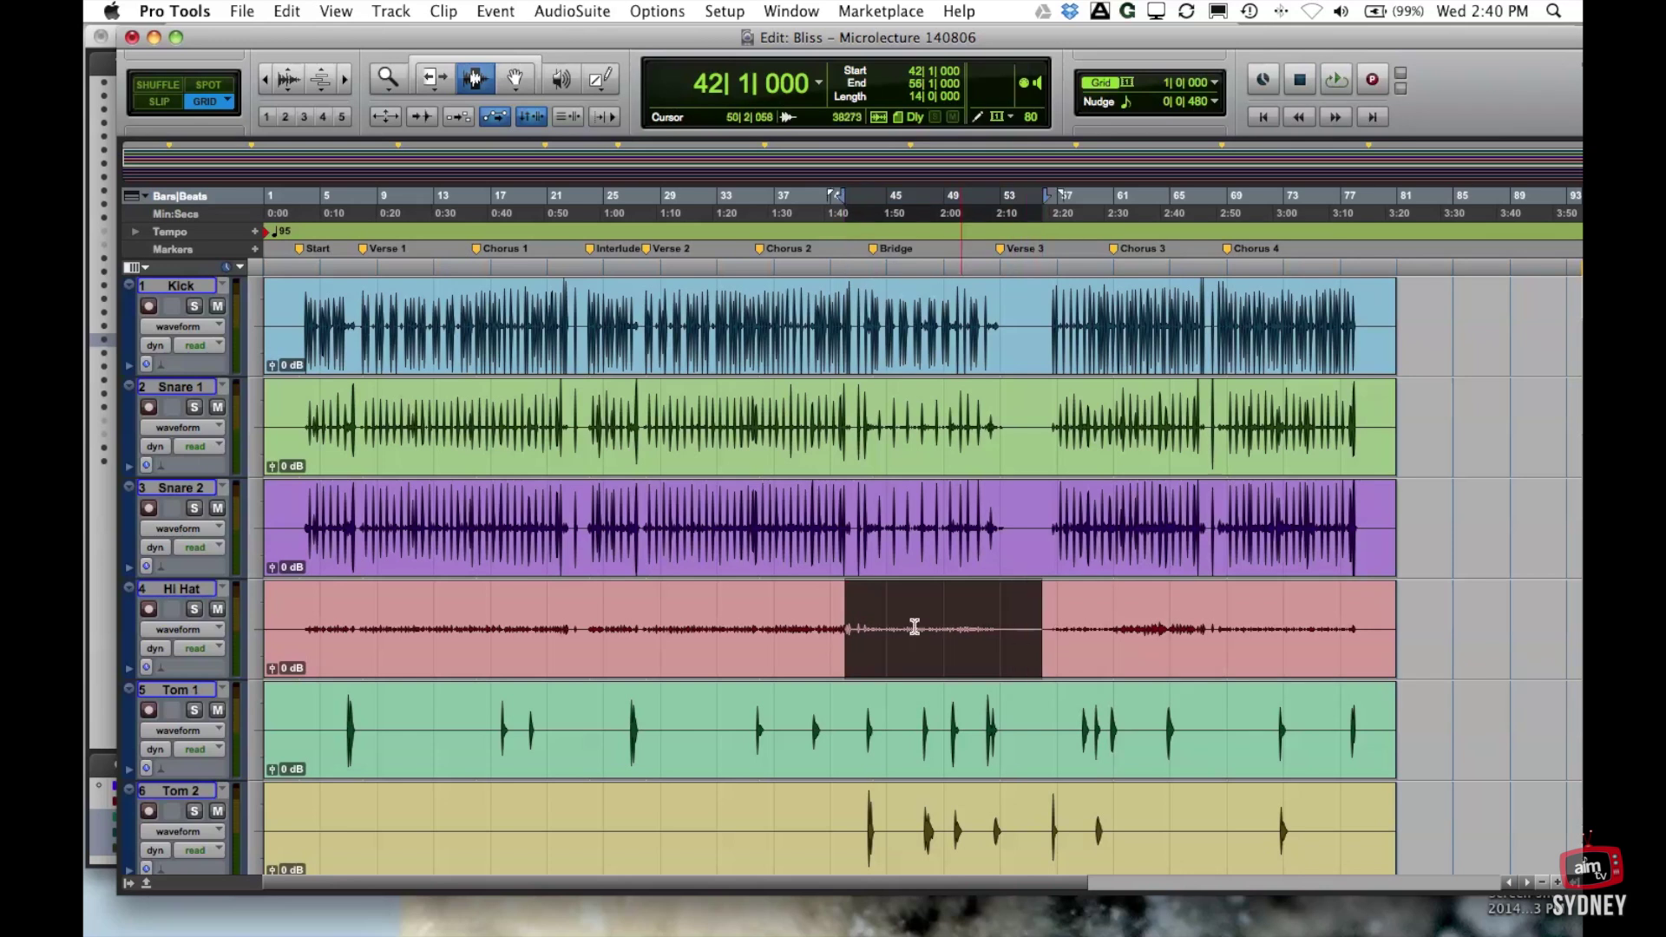
pyautogui.moveTo(590, 611); pyautogui.dragTo(872, 616)
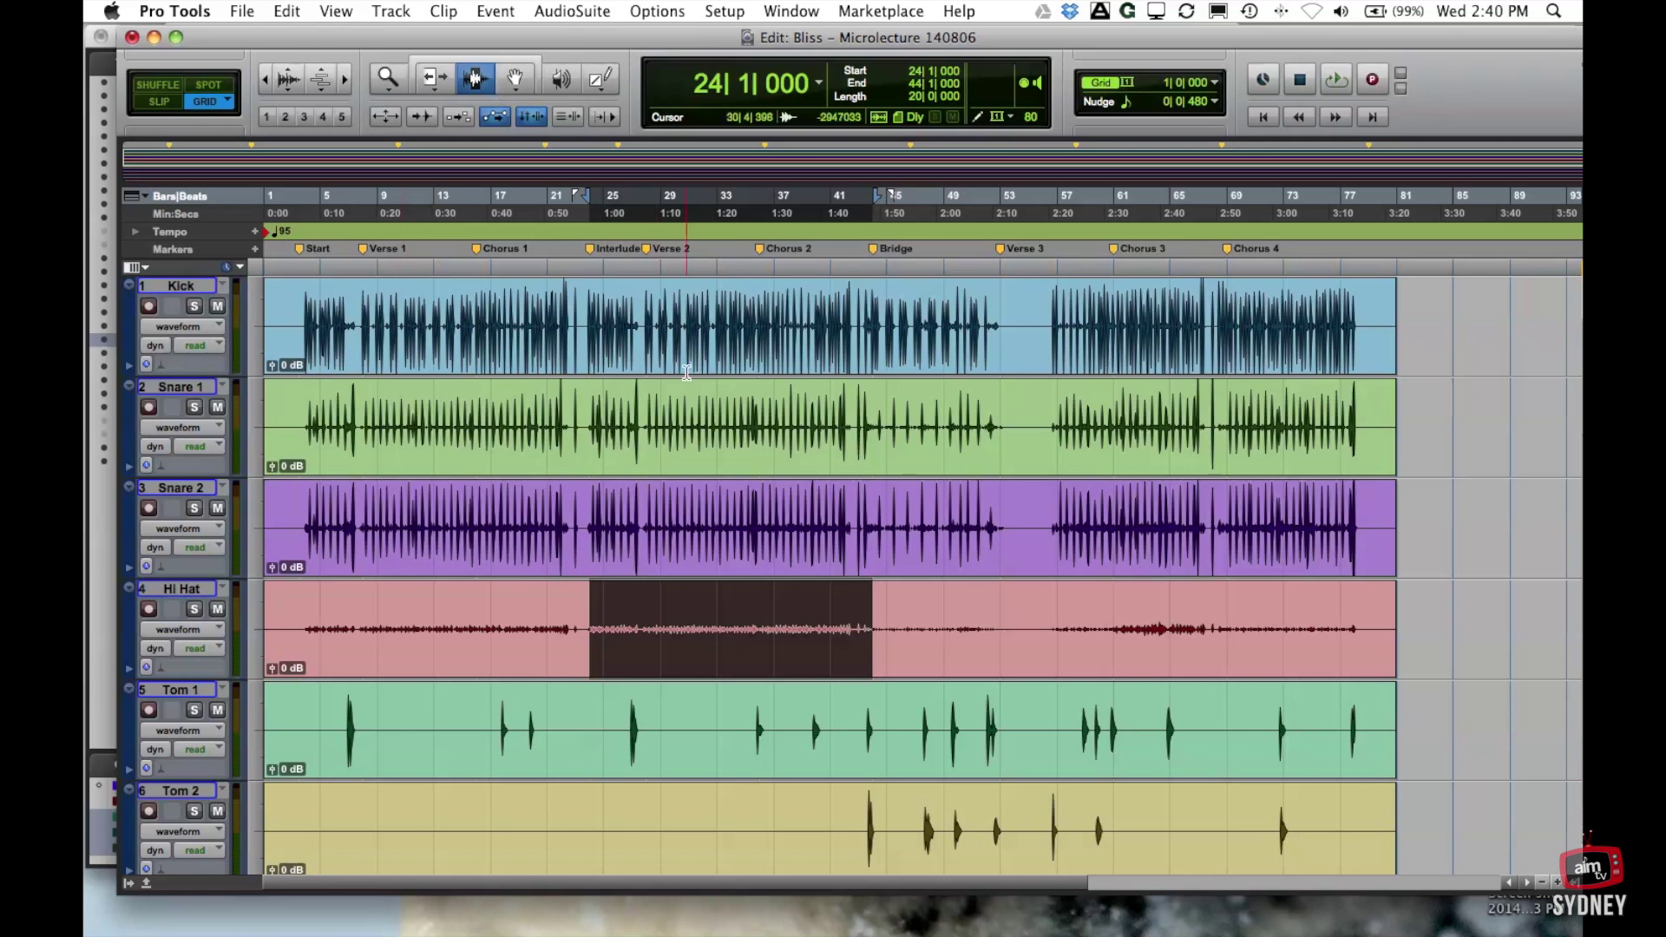
# Place the insertion point at bar 19 on Snare 1 and start playback
pyautogui.click(405, 334)
pyautogui.click(825, 339)
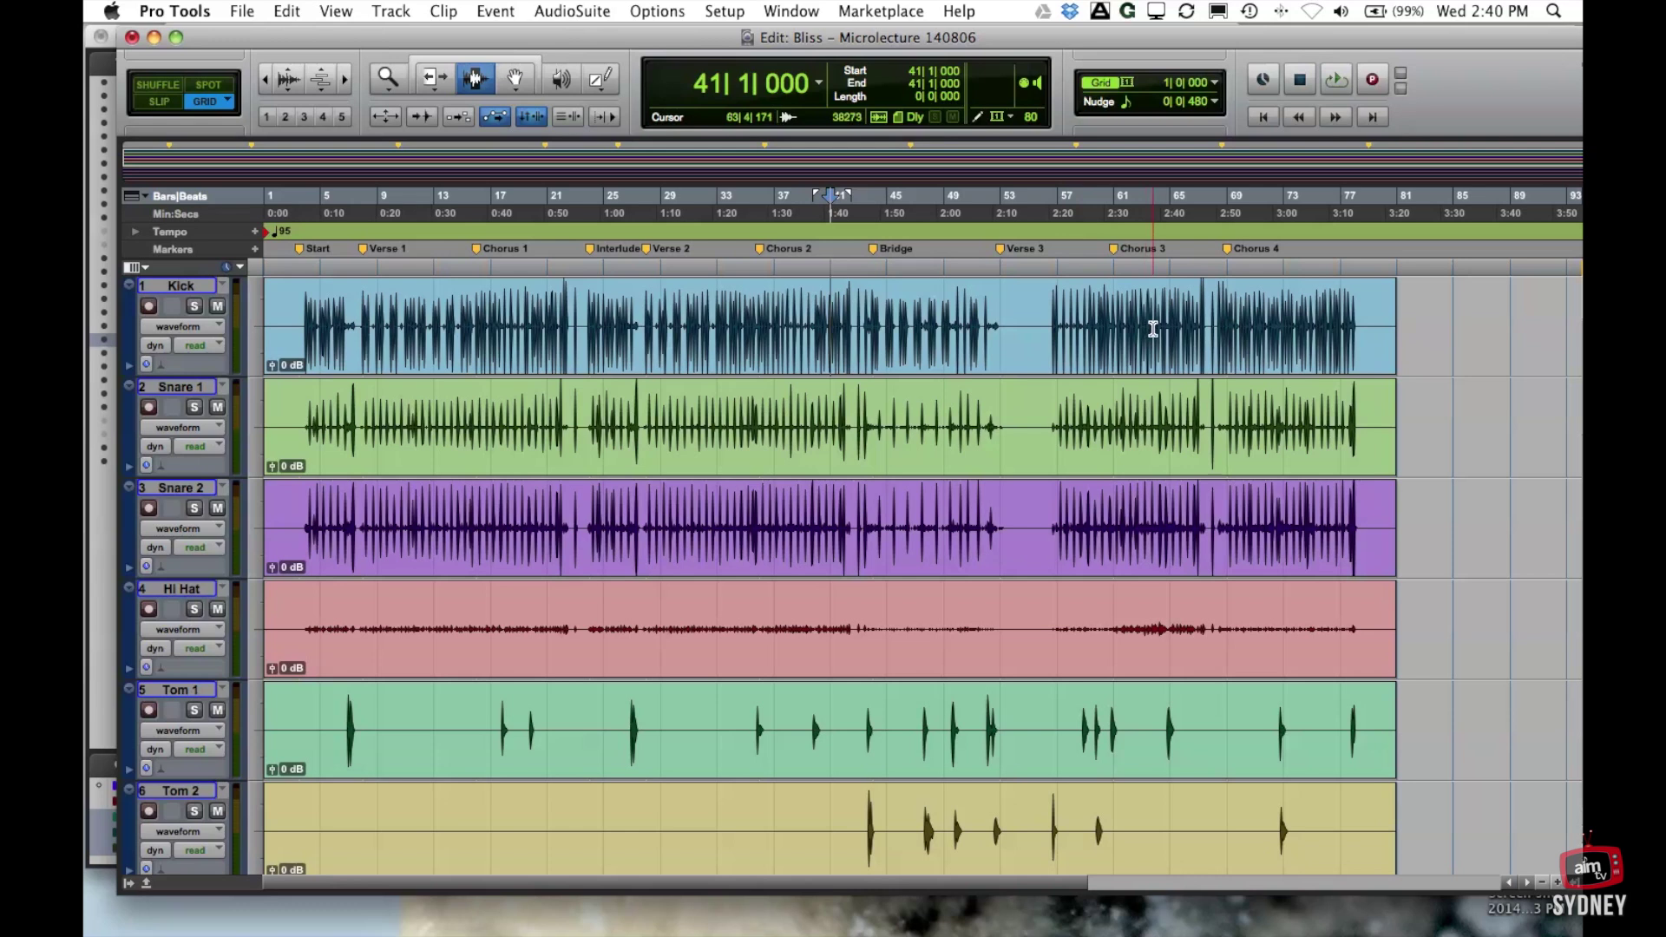
pyautogui.click(519, 410)
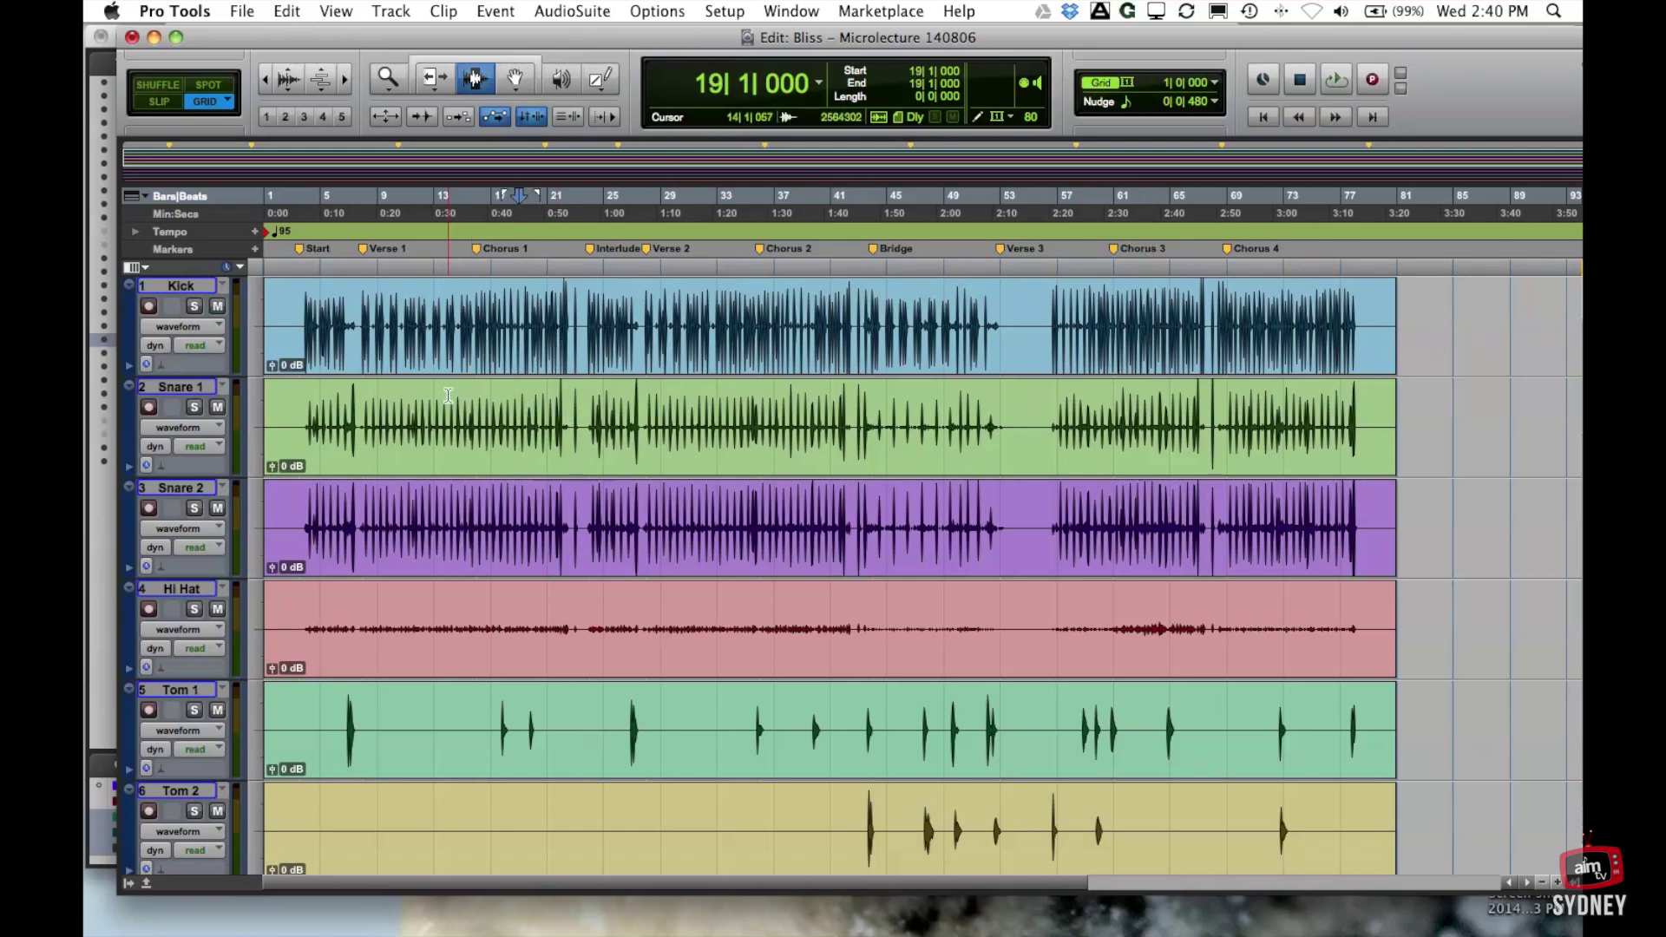
pyautogui.press('space')
pyautogui.press('space')
# Relocate through bars 35, 19 and 46 to bar 53, then play and stop from there
pyautogui.click(744, 384)
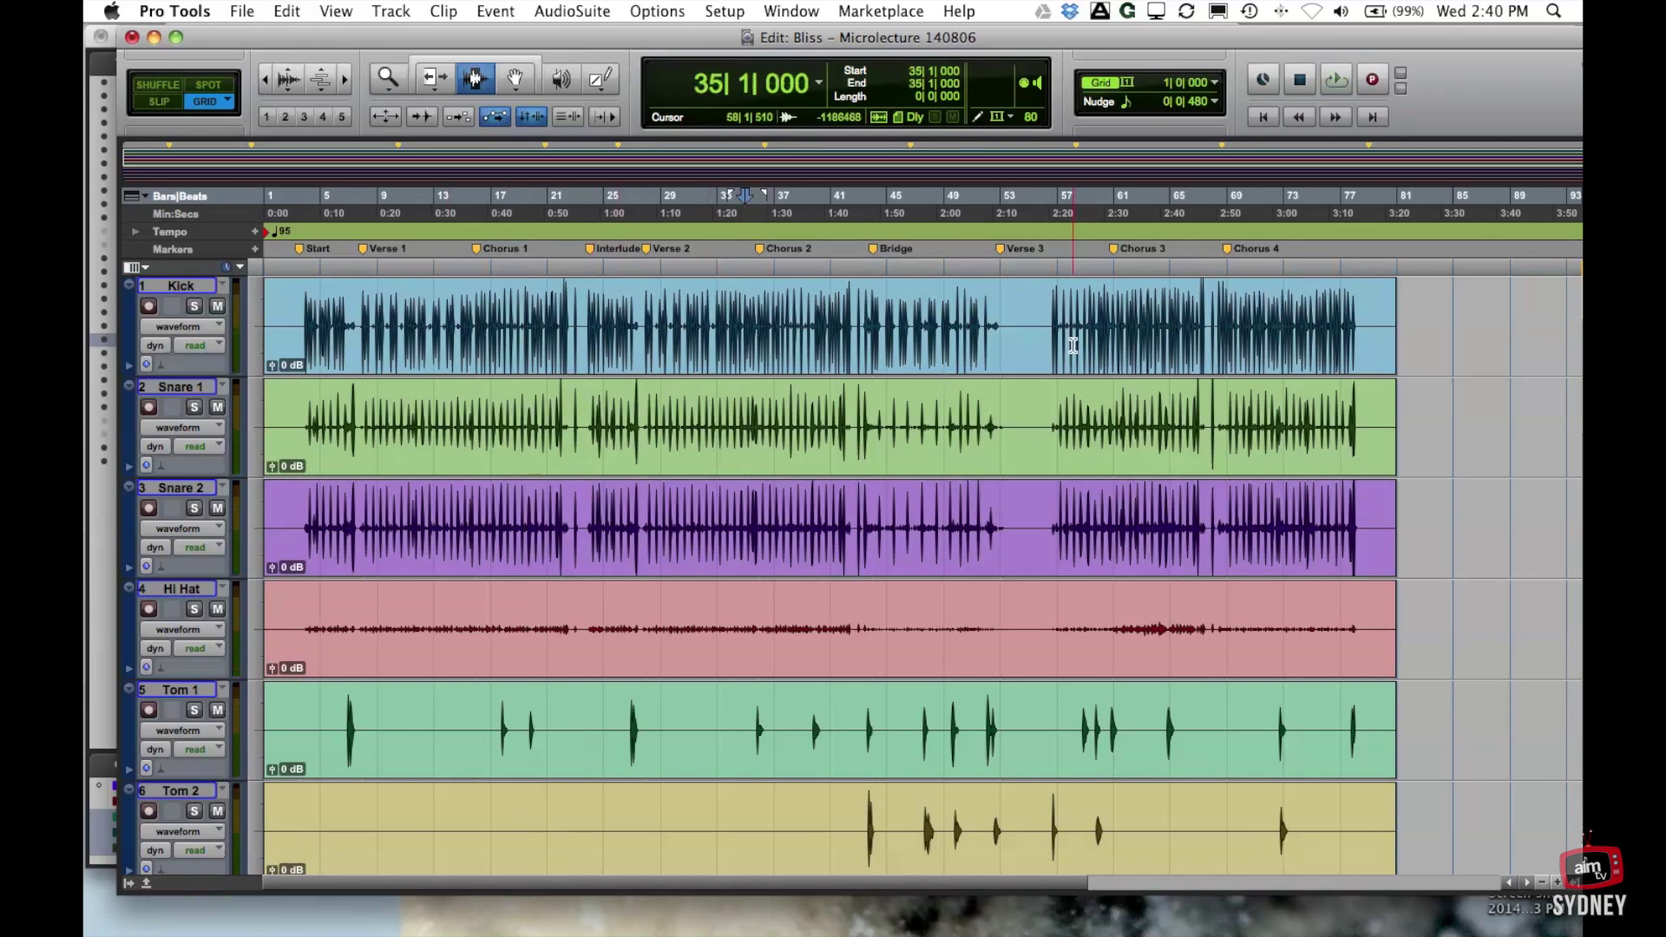
pyautogui.click(522, 446)
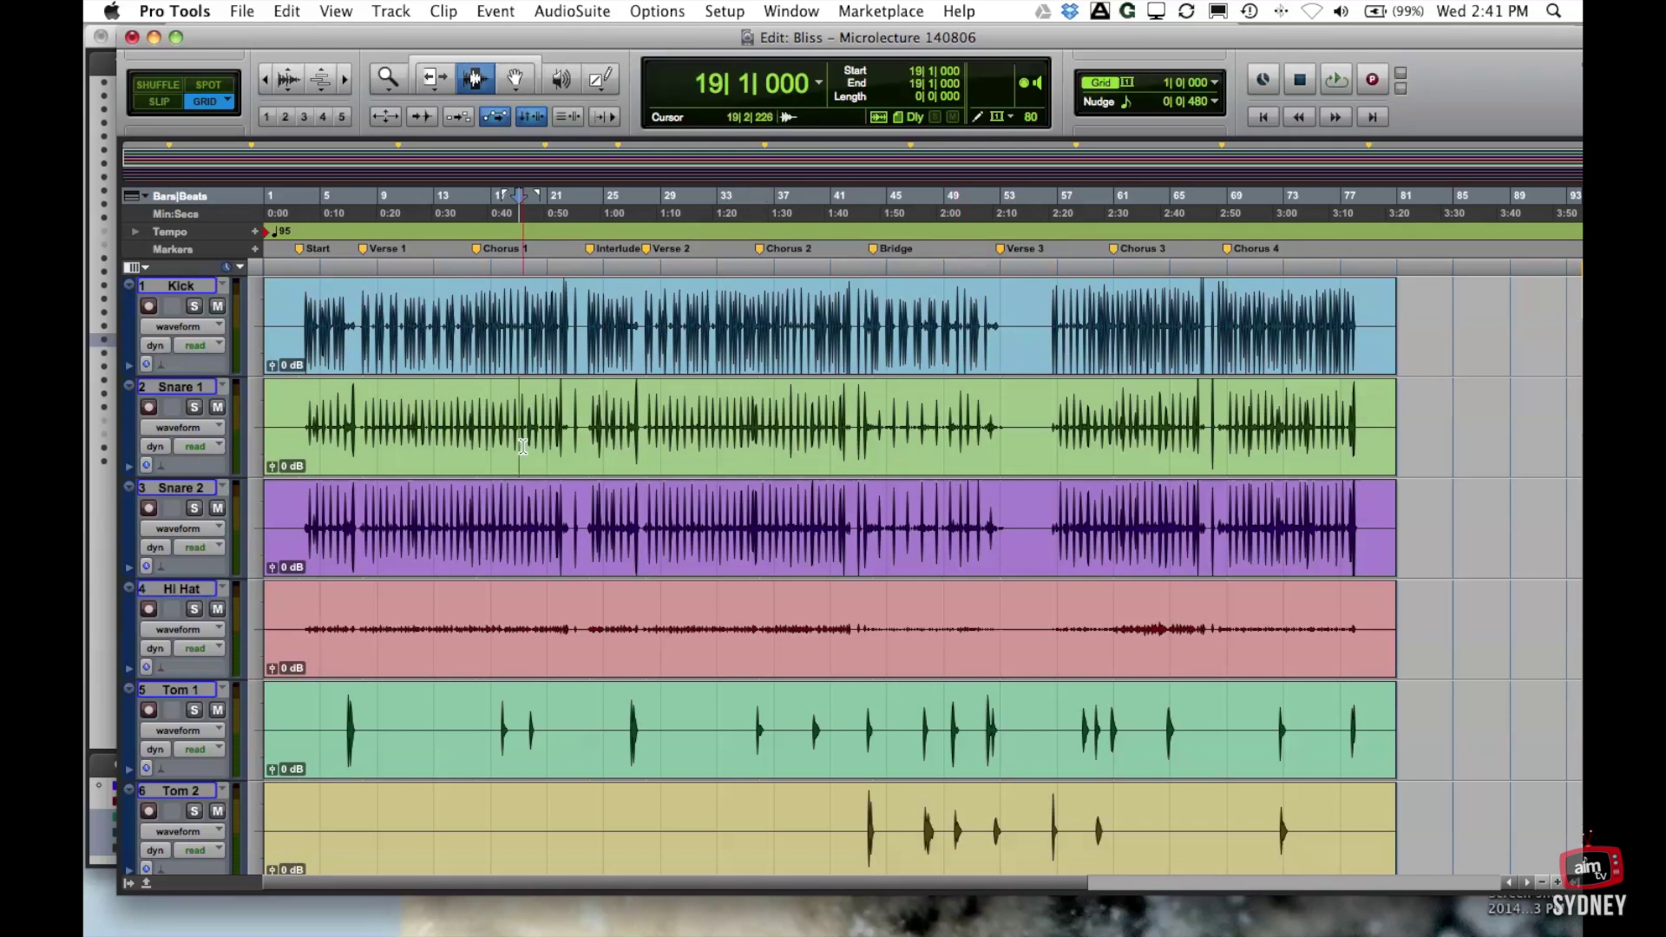
pyautogui.click(907, 432)
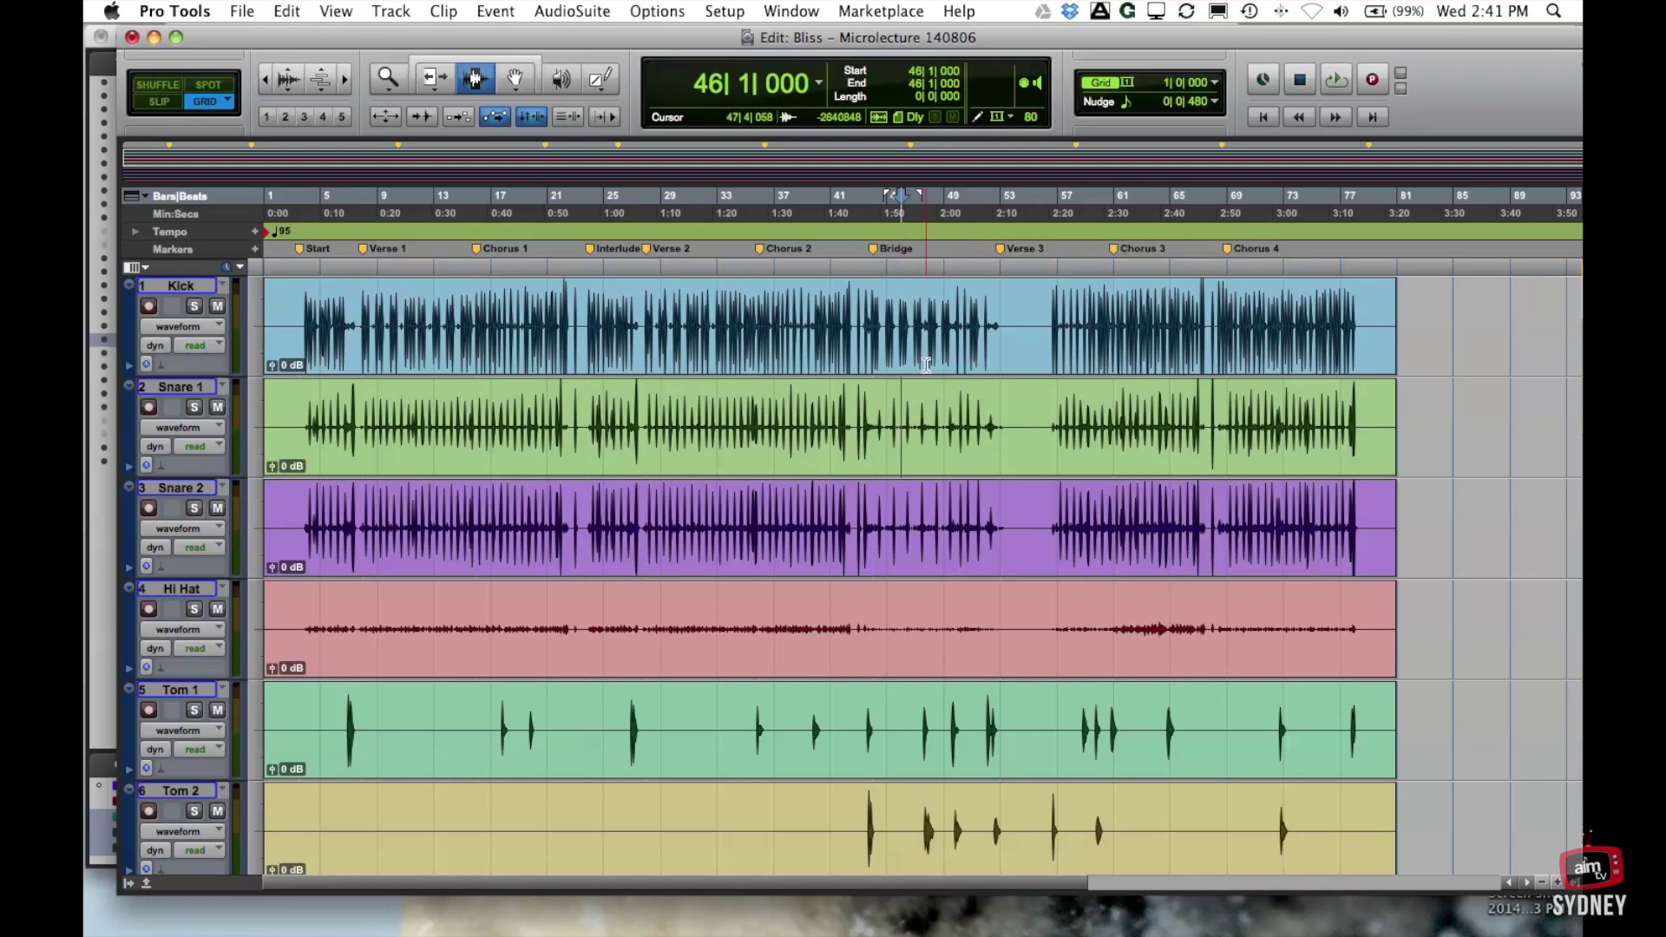
pyautogui.click(996, 431)
pyautogui.press('space')
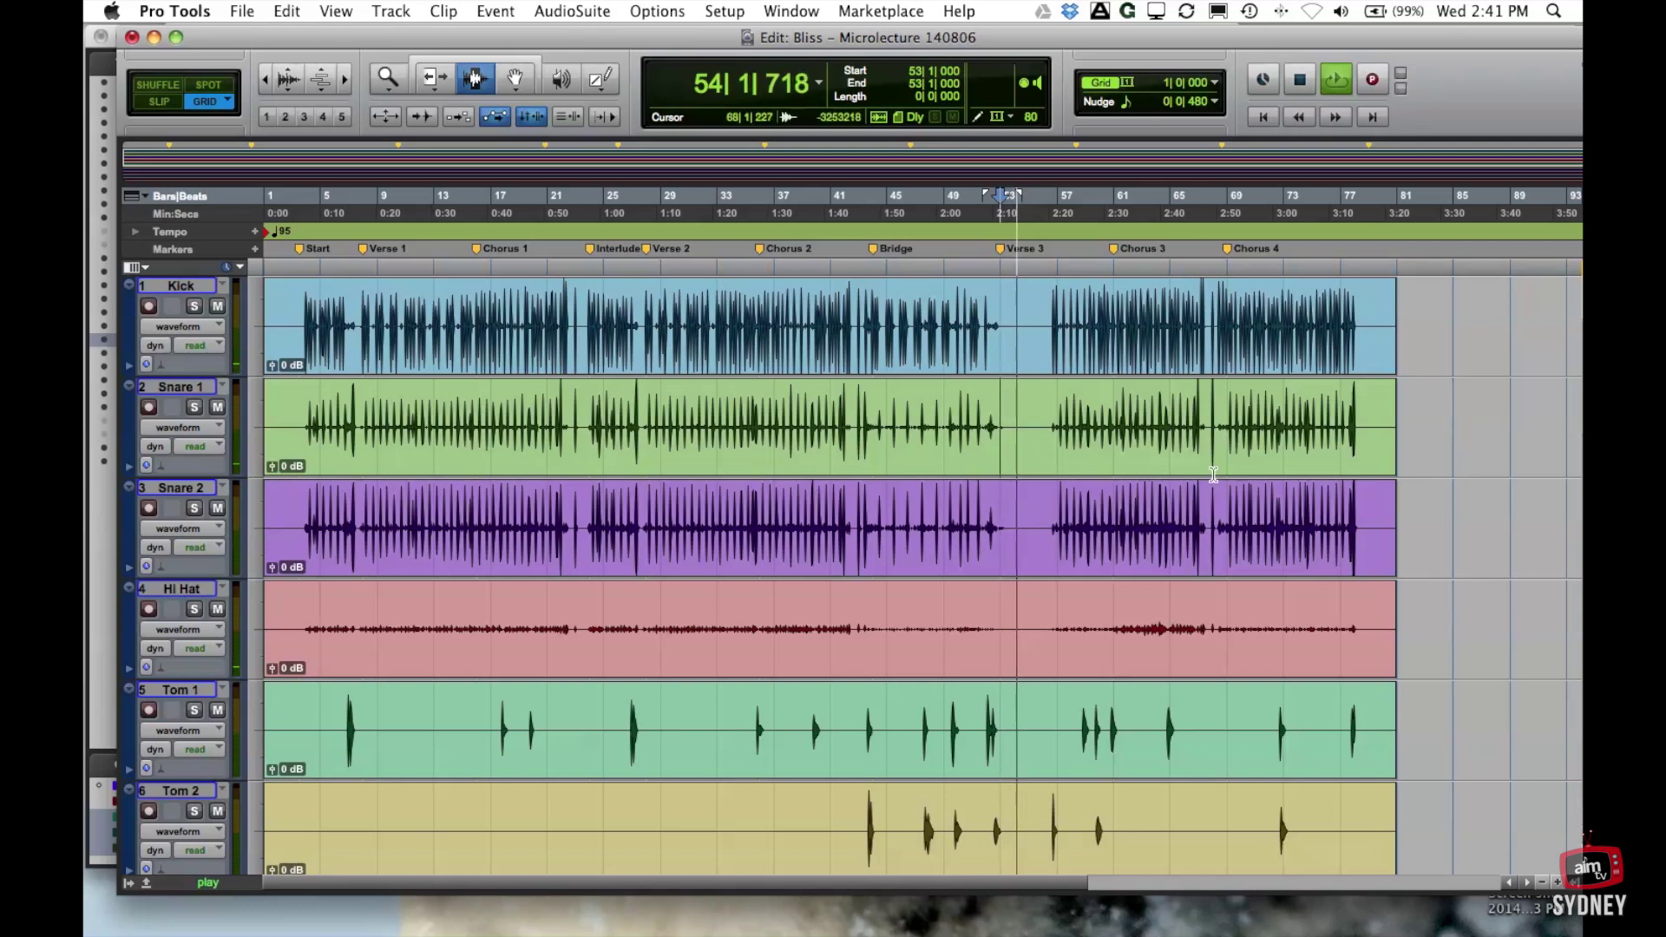
pyautogui.press('space')
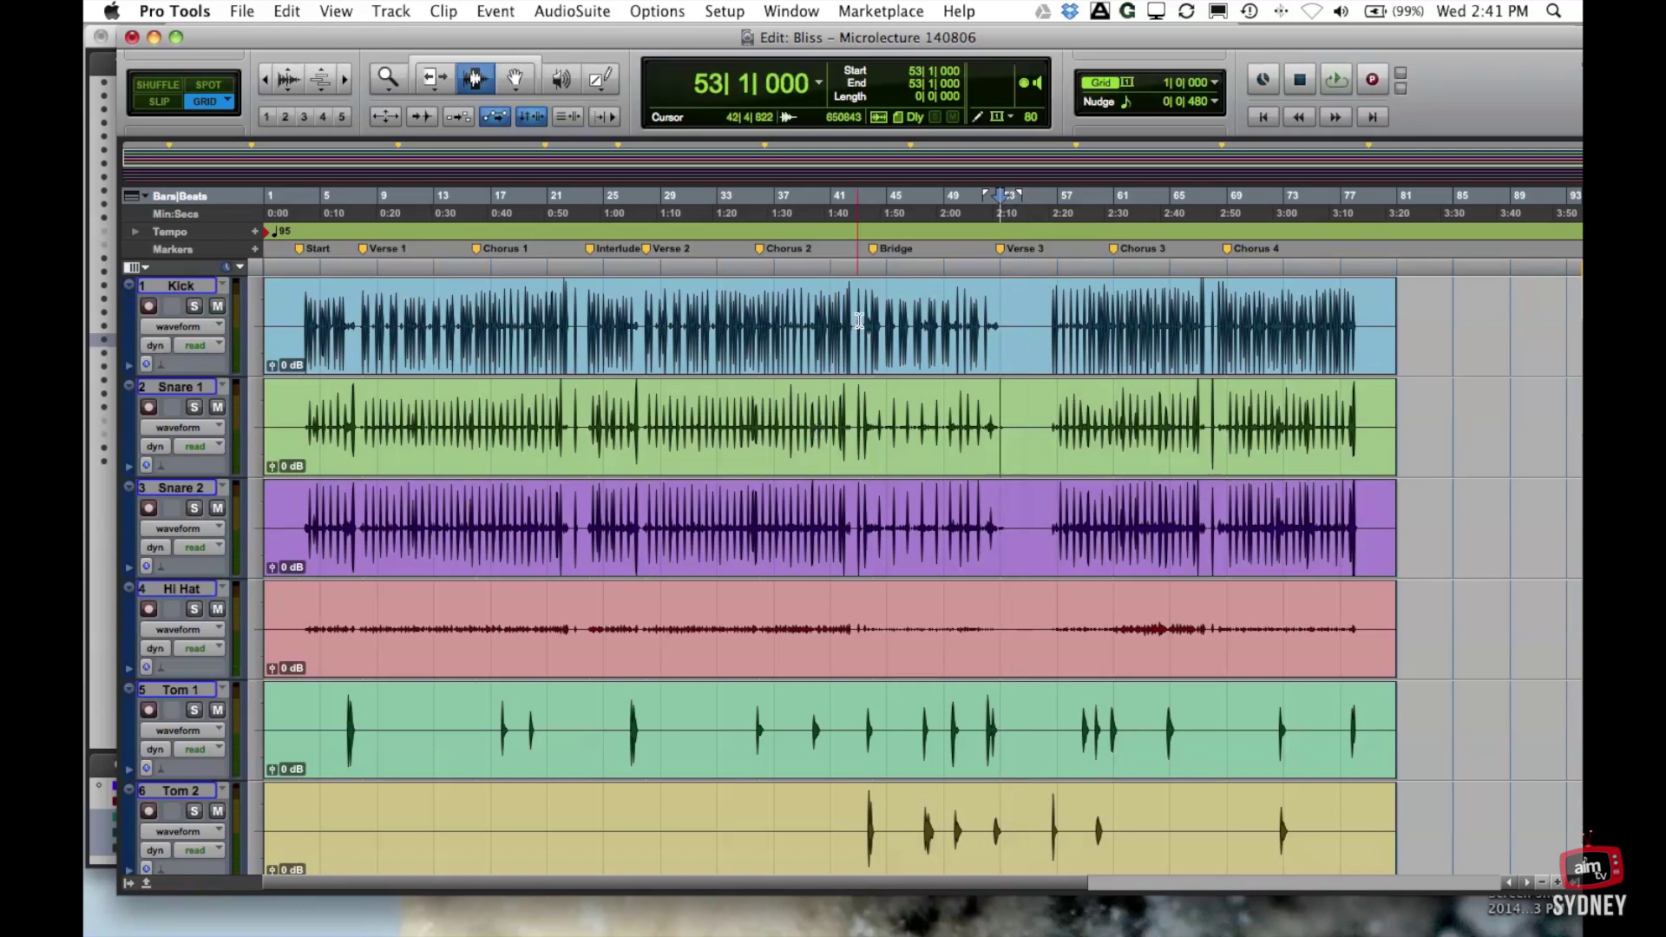
pyautogui.click(519, 79)
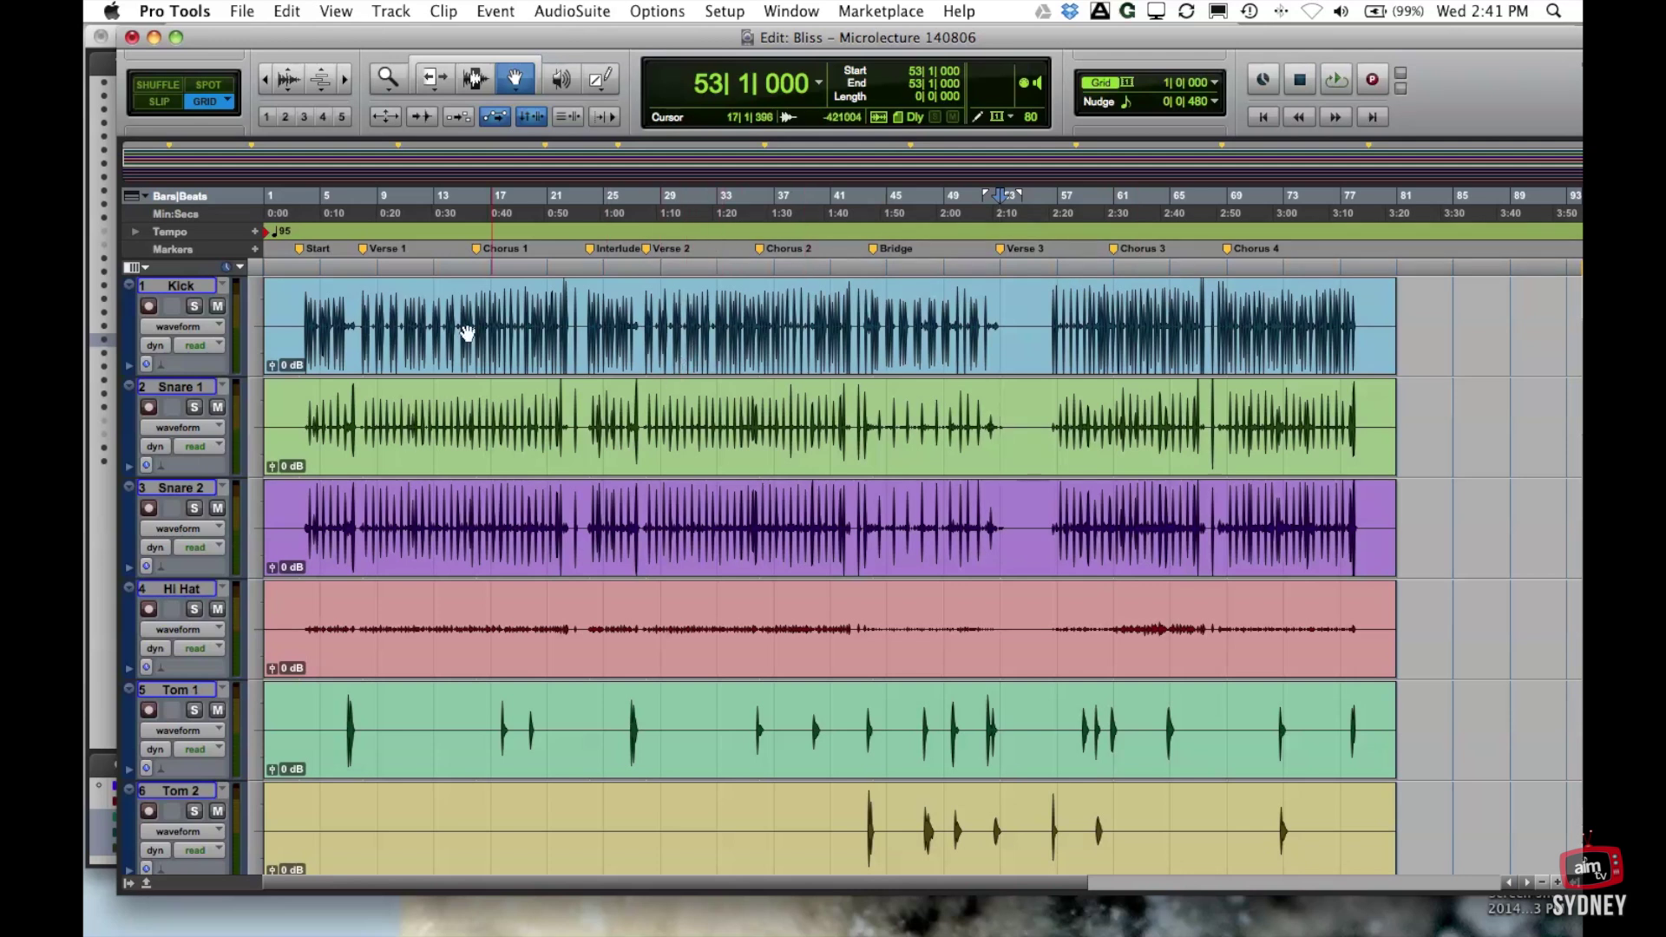
pyautogui.click(620, 359)
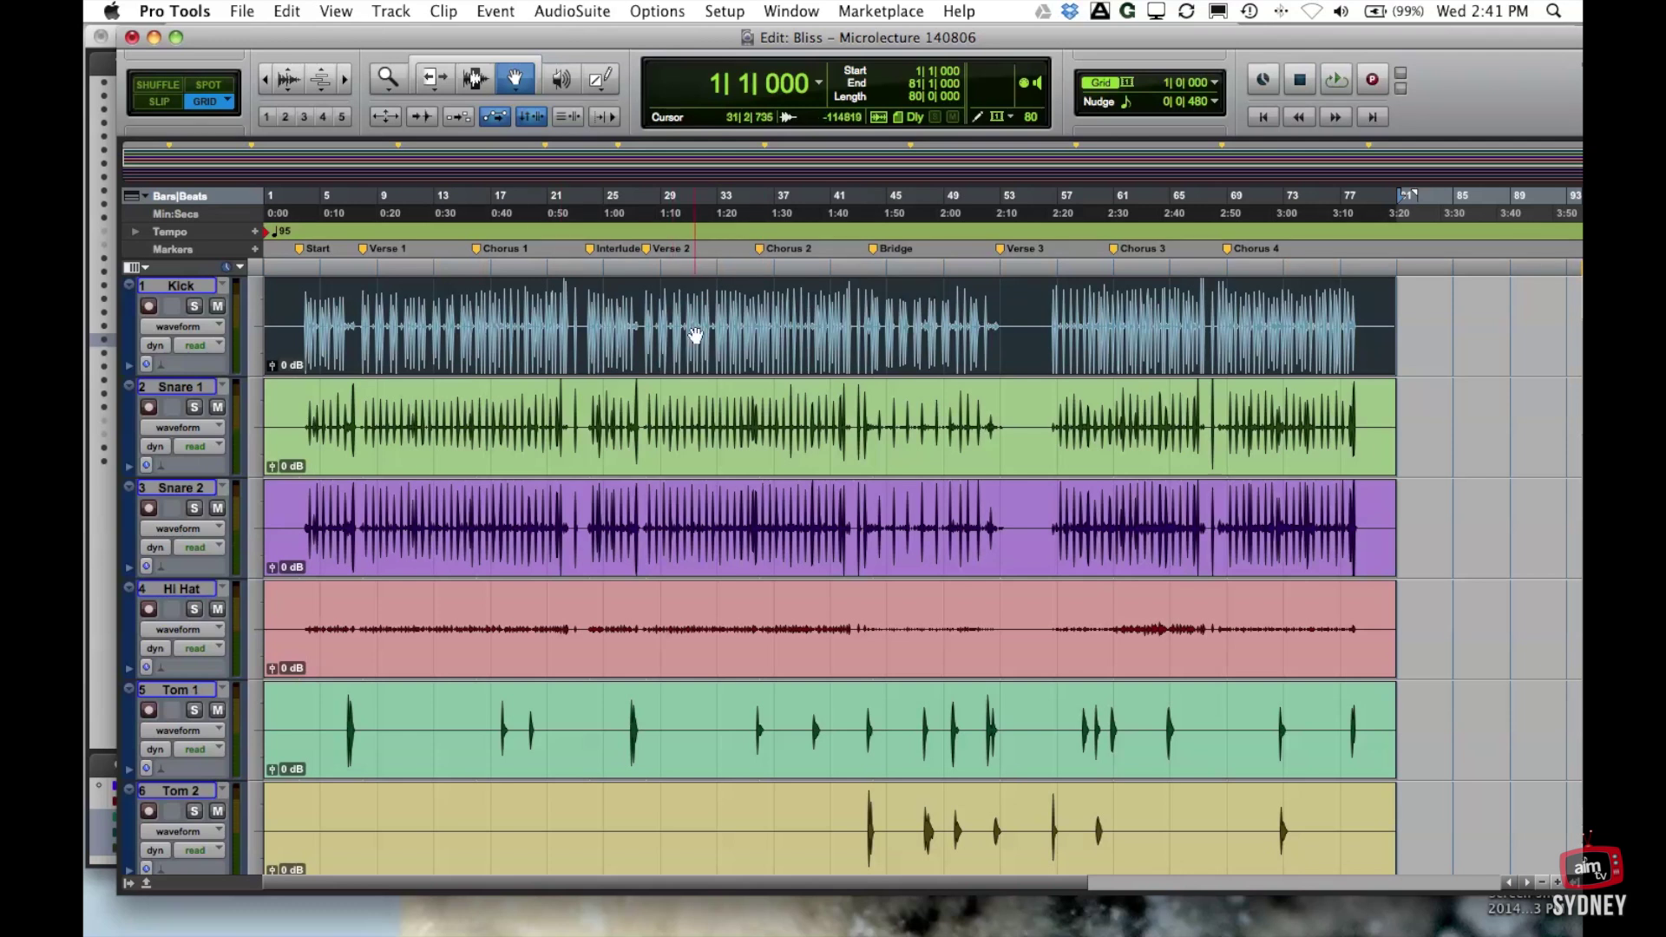
pyautogui.press('super+bracketleft')
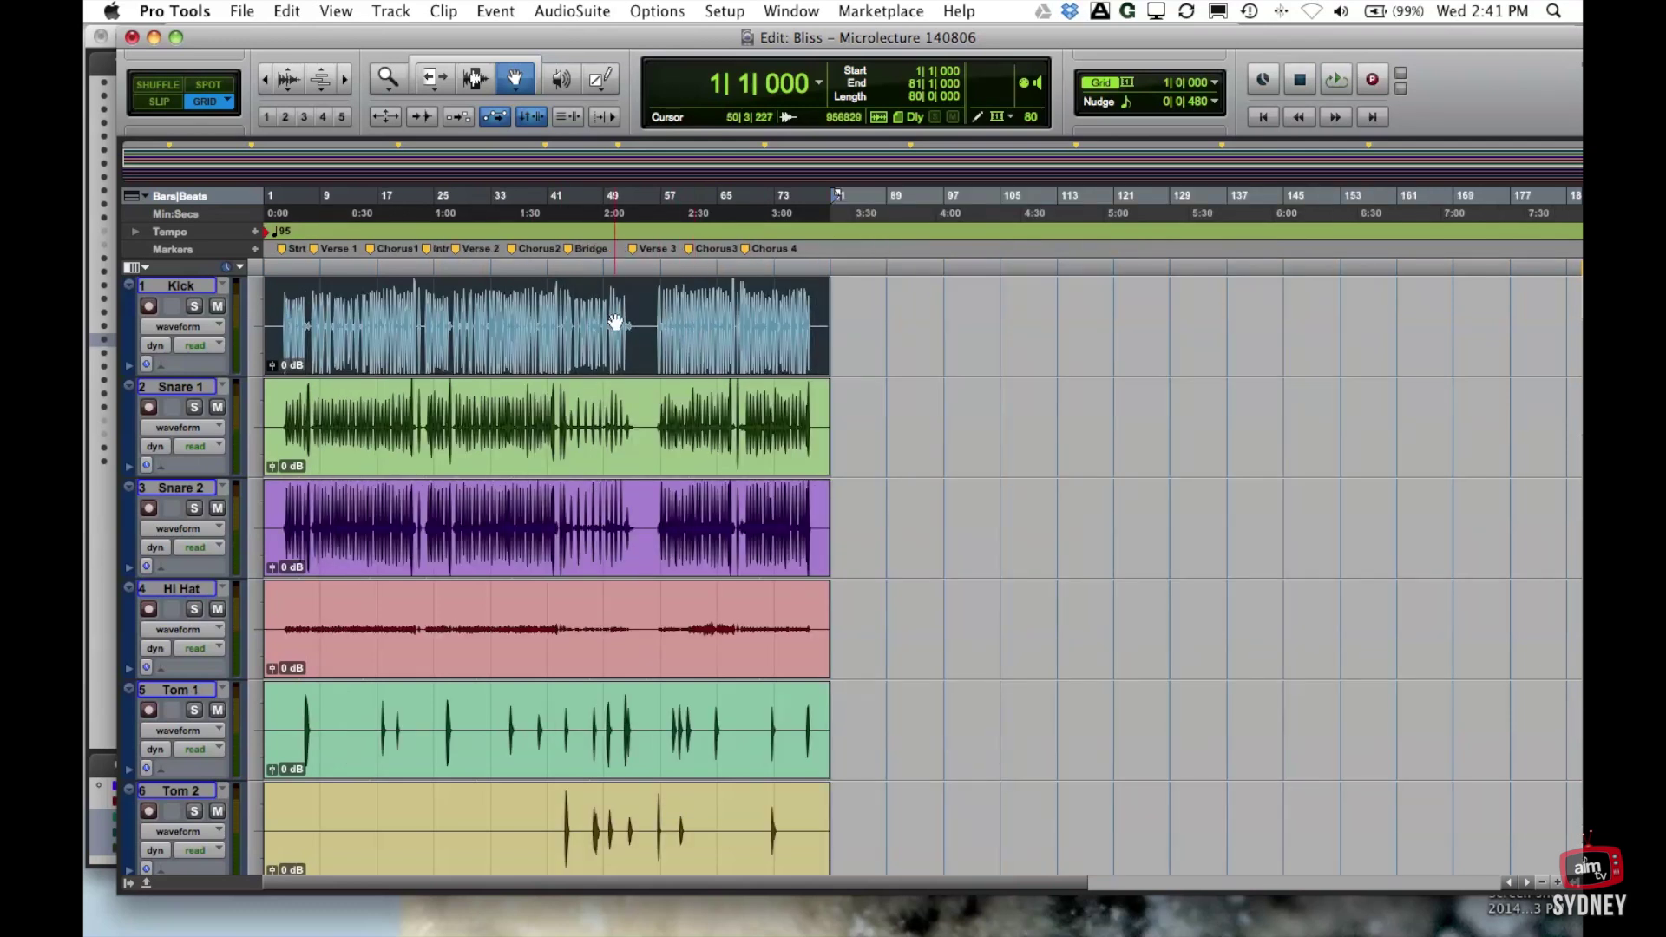
pyautogui.moveTo(597, 327); pyautogui.dragTo(1264, 275)
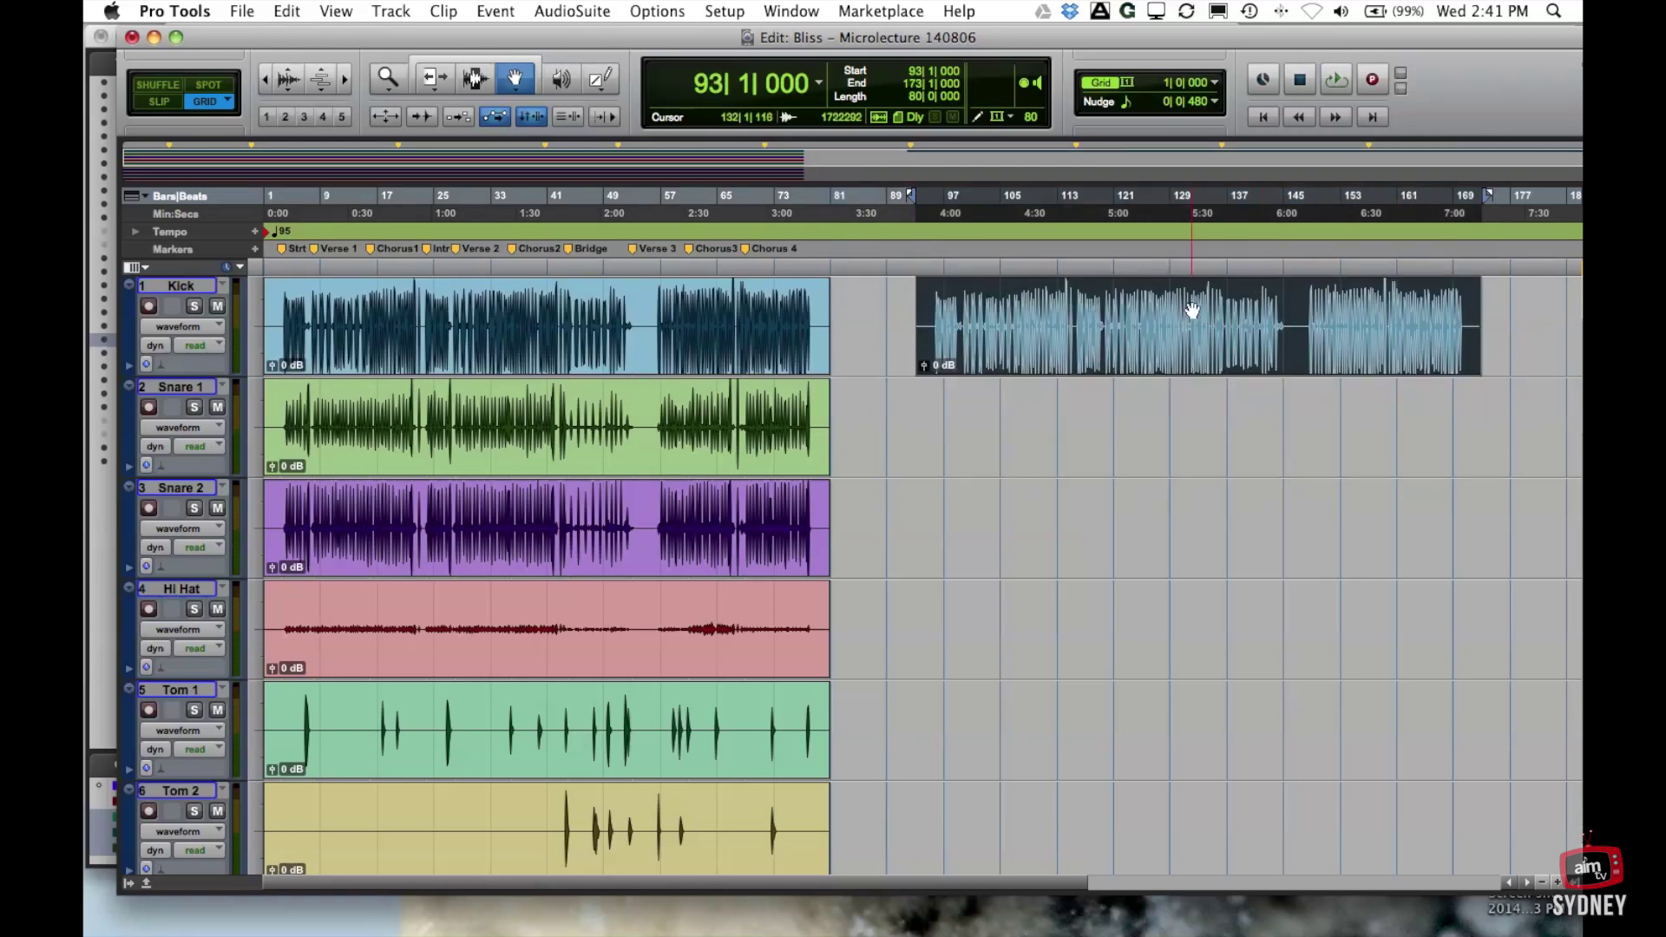
pyautogui.press('Delete')
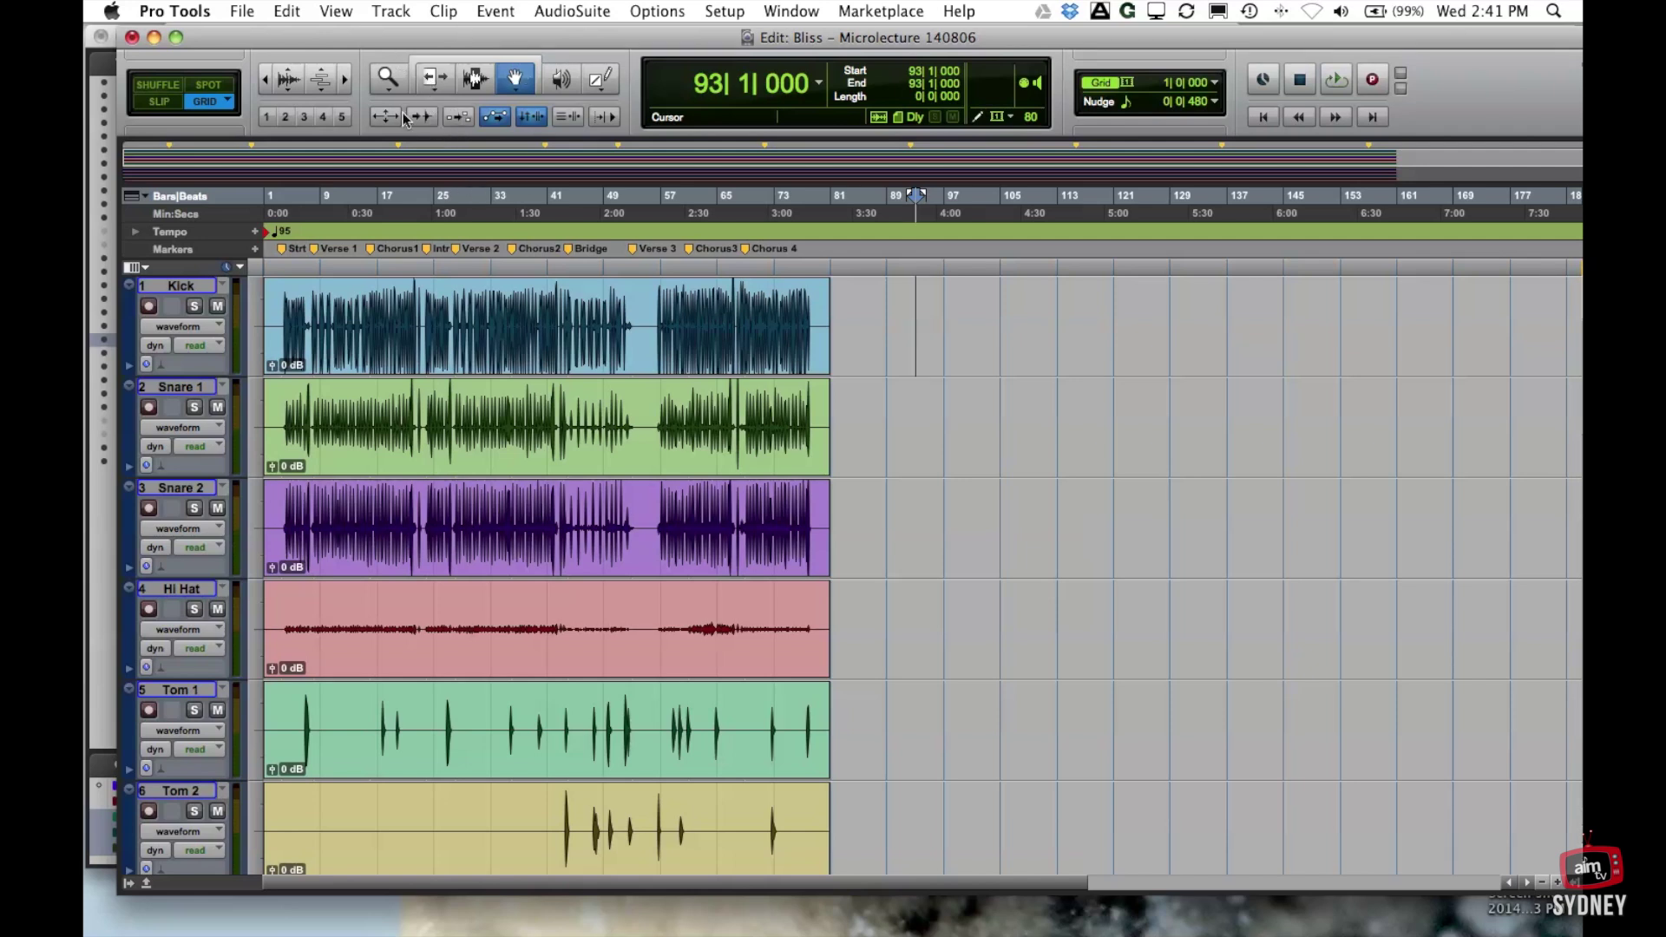
# With the Trim tool, shorten the Kick clip down to roughly bars 21–29
pyautogui.click(431, 81)
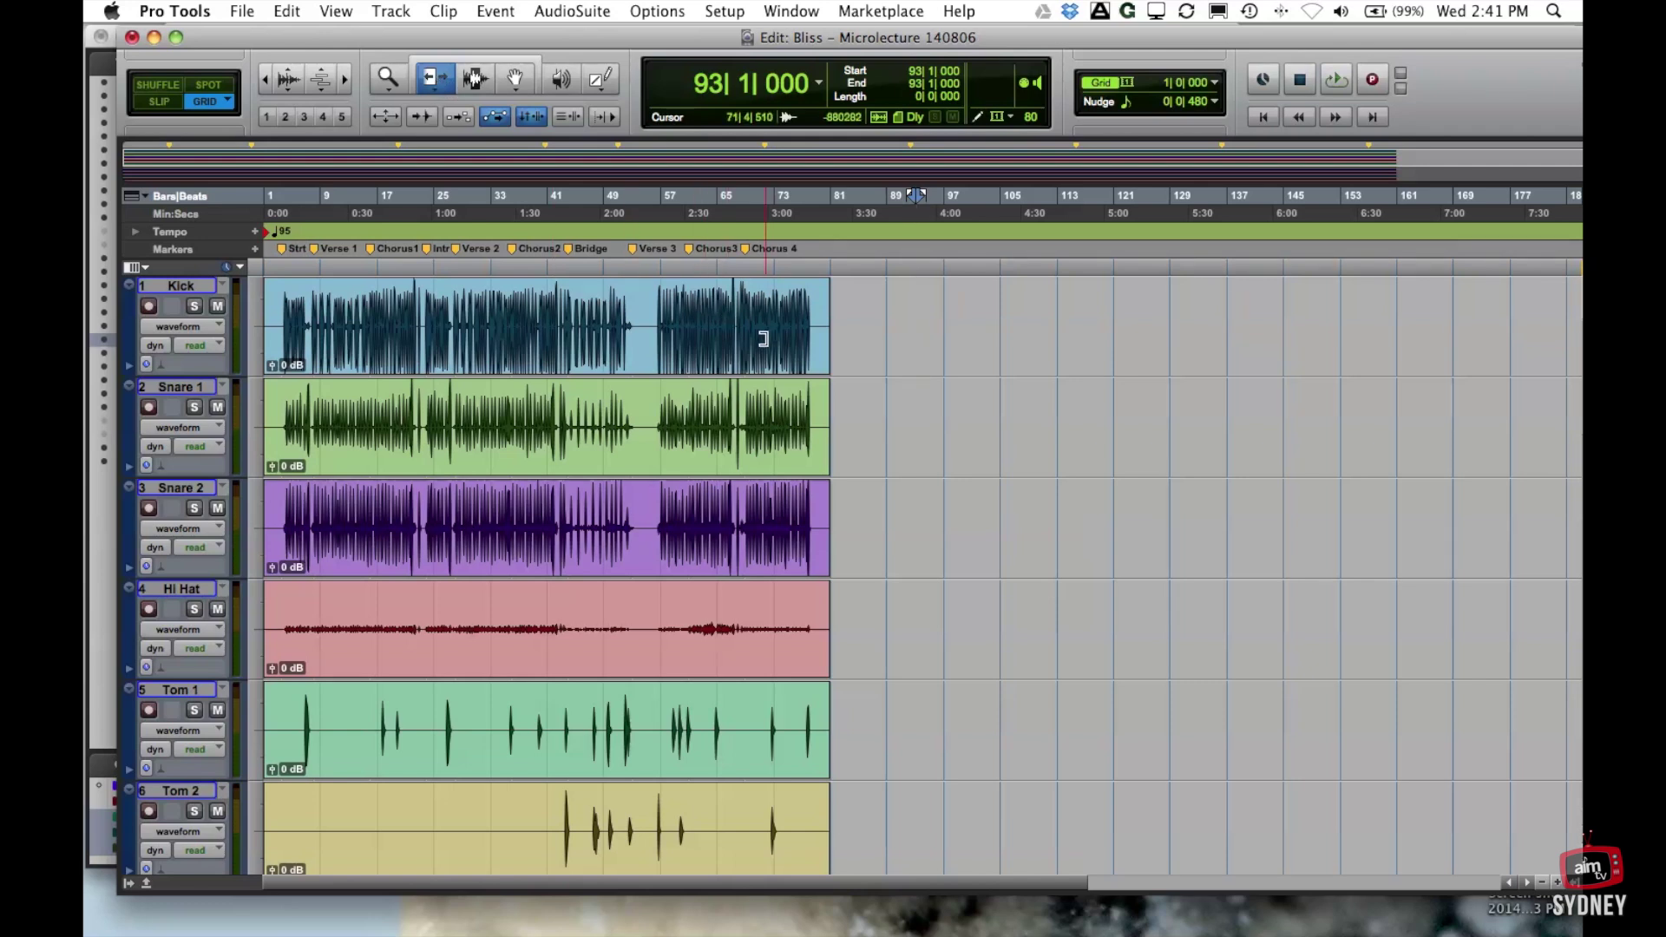
pyautogui.moveTo(817, 338); pyautogui.dragTo(664, 332)
pyautogui.moveTo(310, 330); pyautogui.dragTo(357, 330)
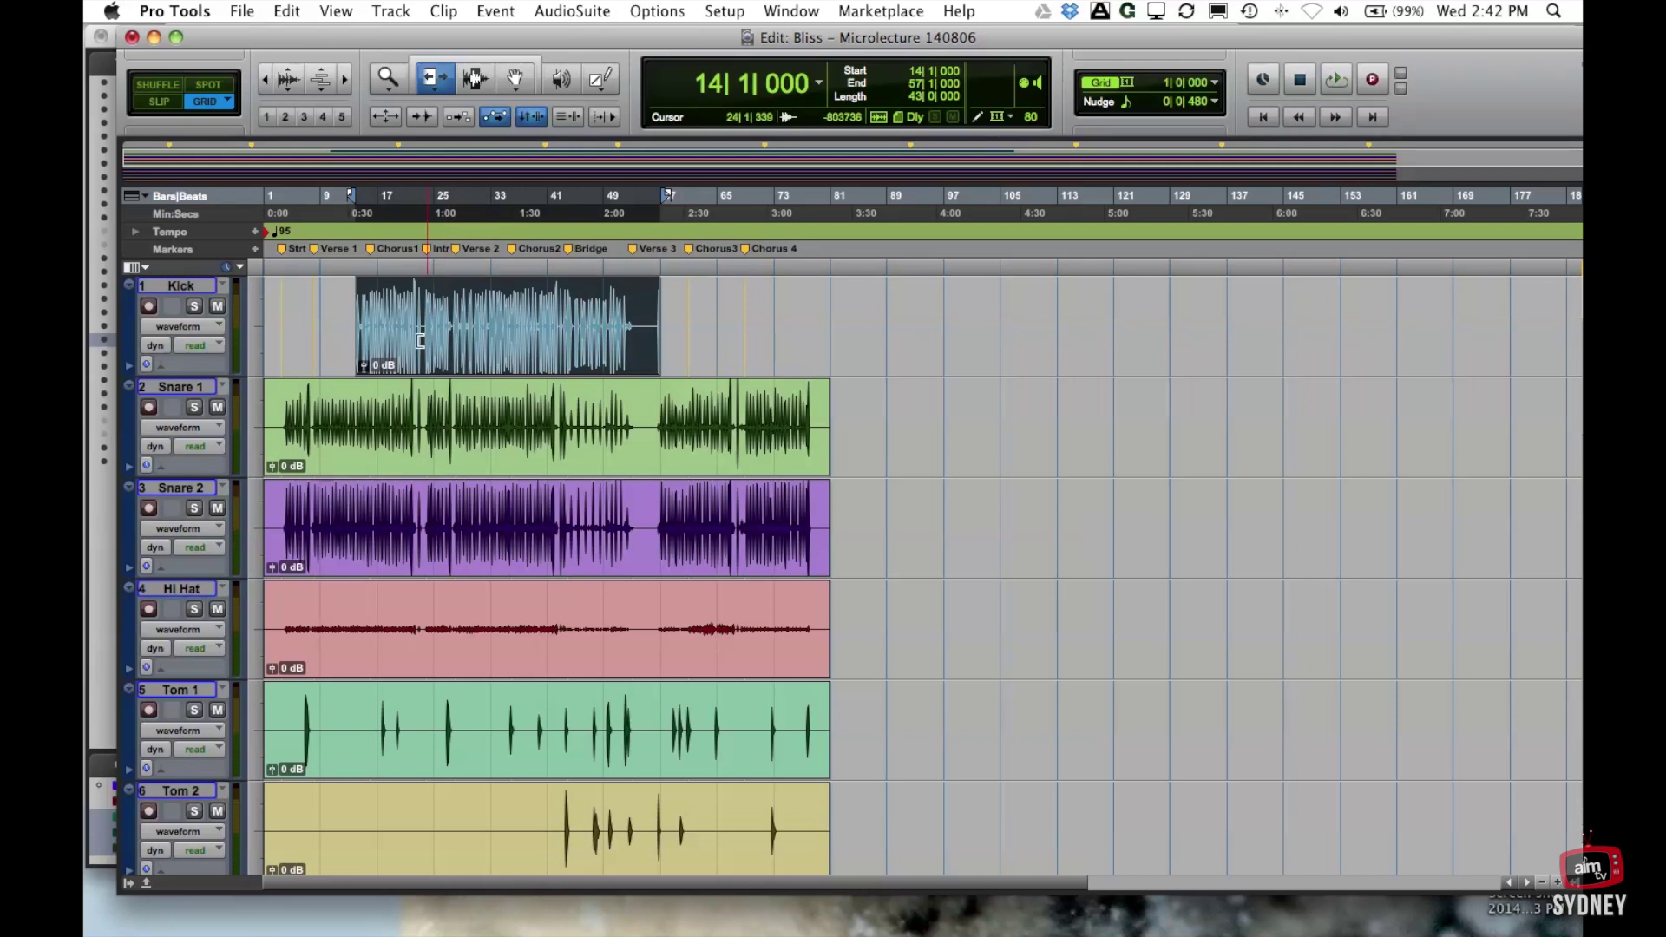
pyautogui.moveTo(373, 336); pyautogui.dragTo(408, 336)
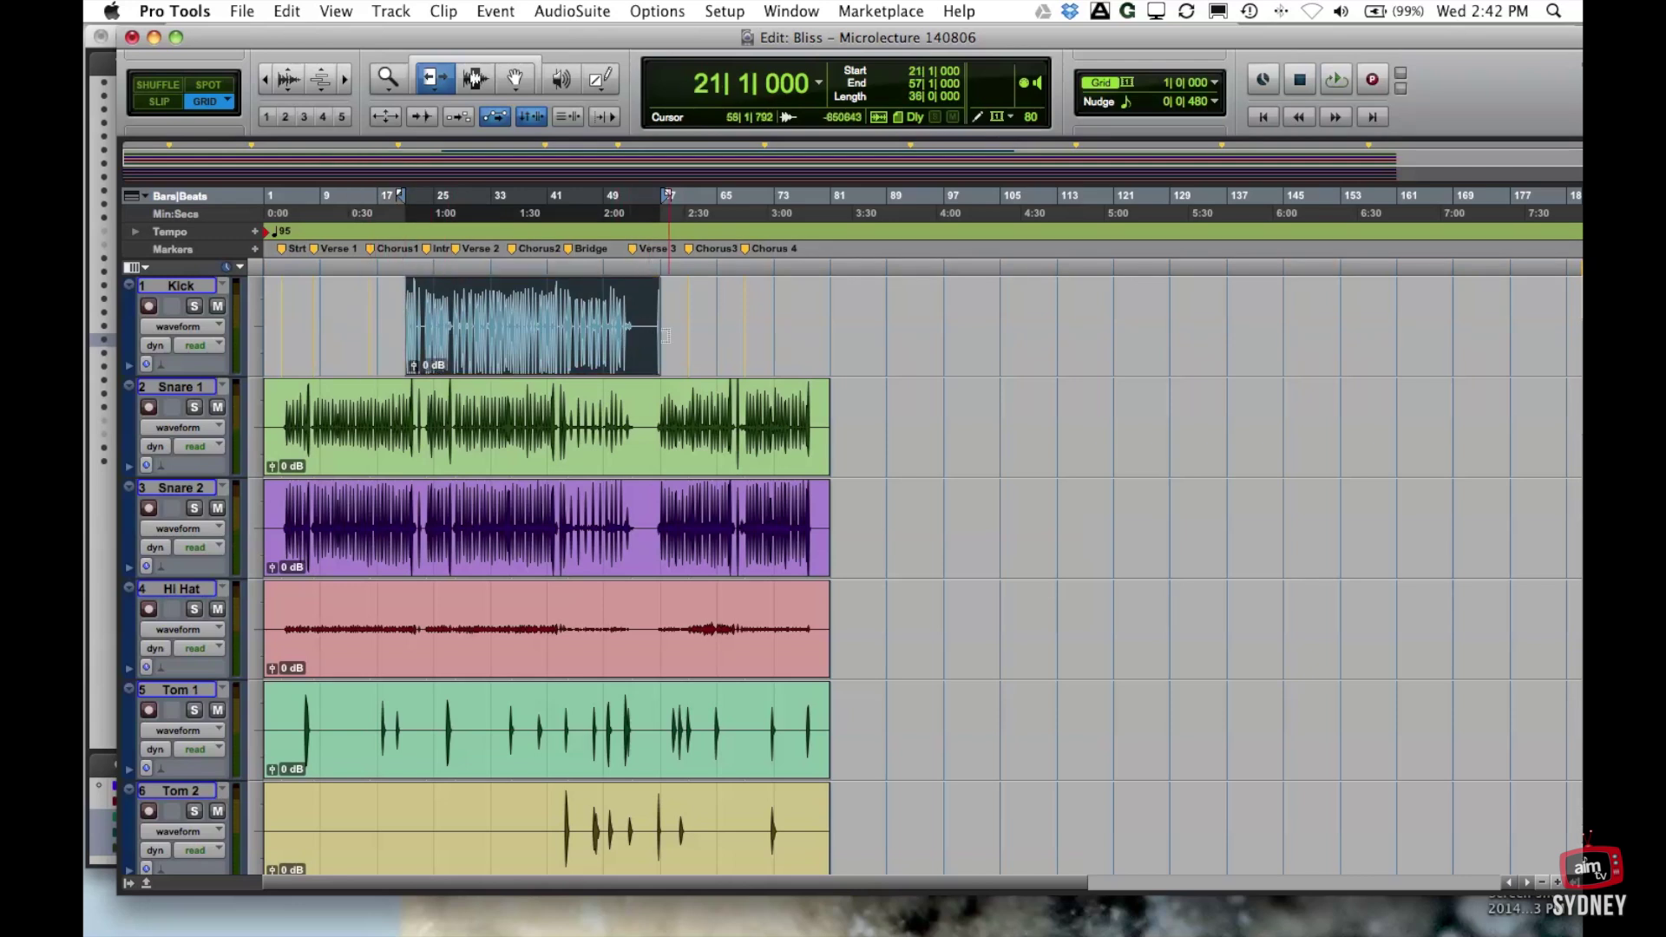
pyautogui.moveTo(665, 336); pyautogui.dragTo(473, 335)
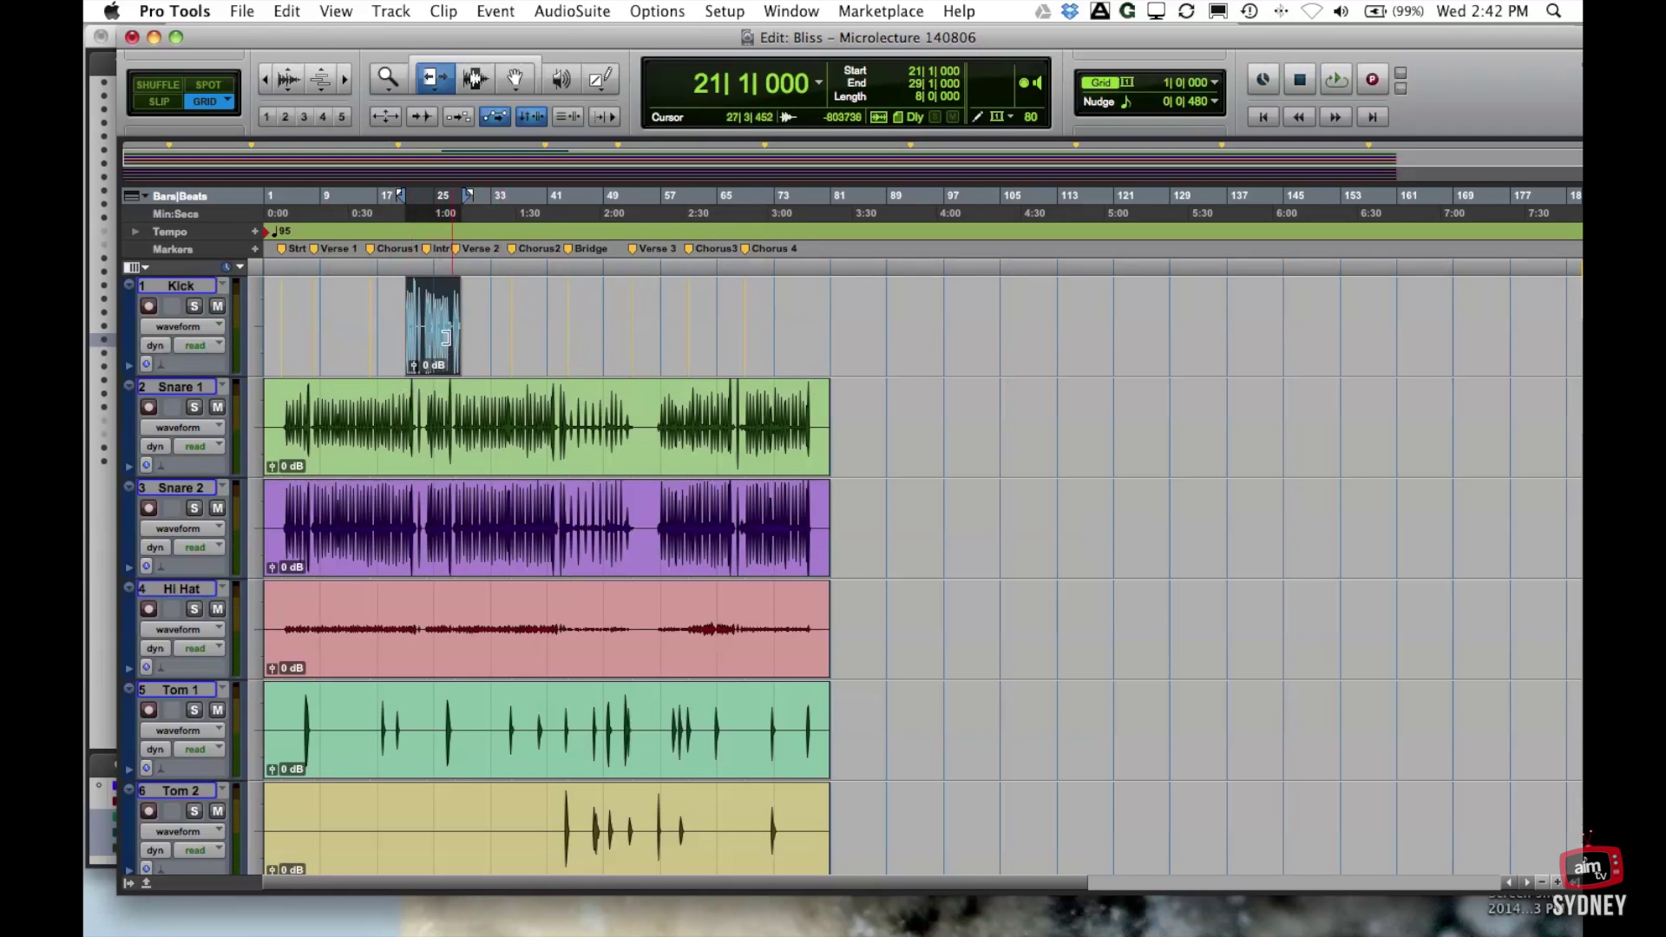
# Stretch the Kick clip's start and end back out so it spans bars 1 to 81
pyautogui.moveTo(443, 333); pyautogui.dragTo(874, 337)
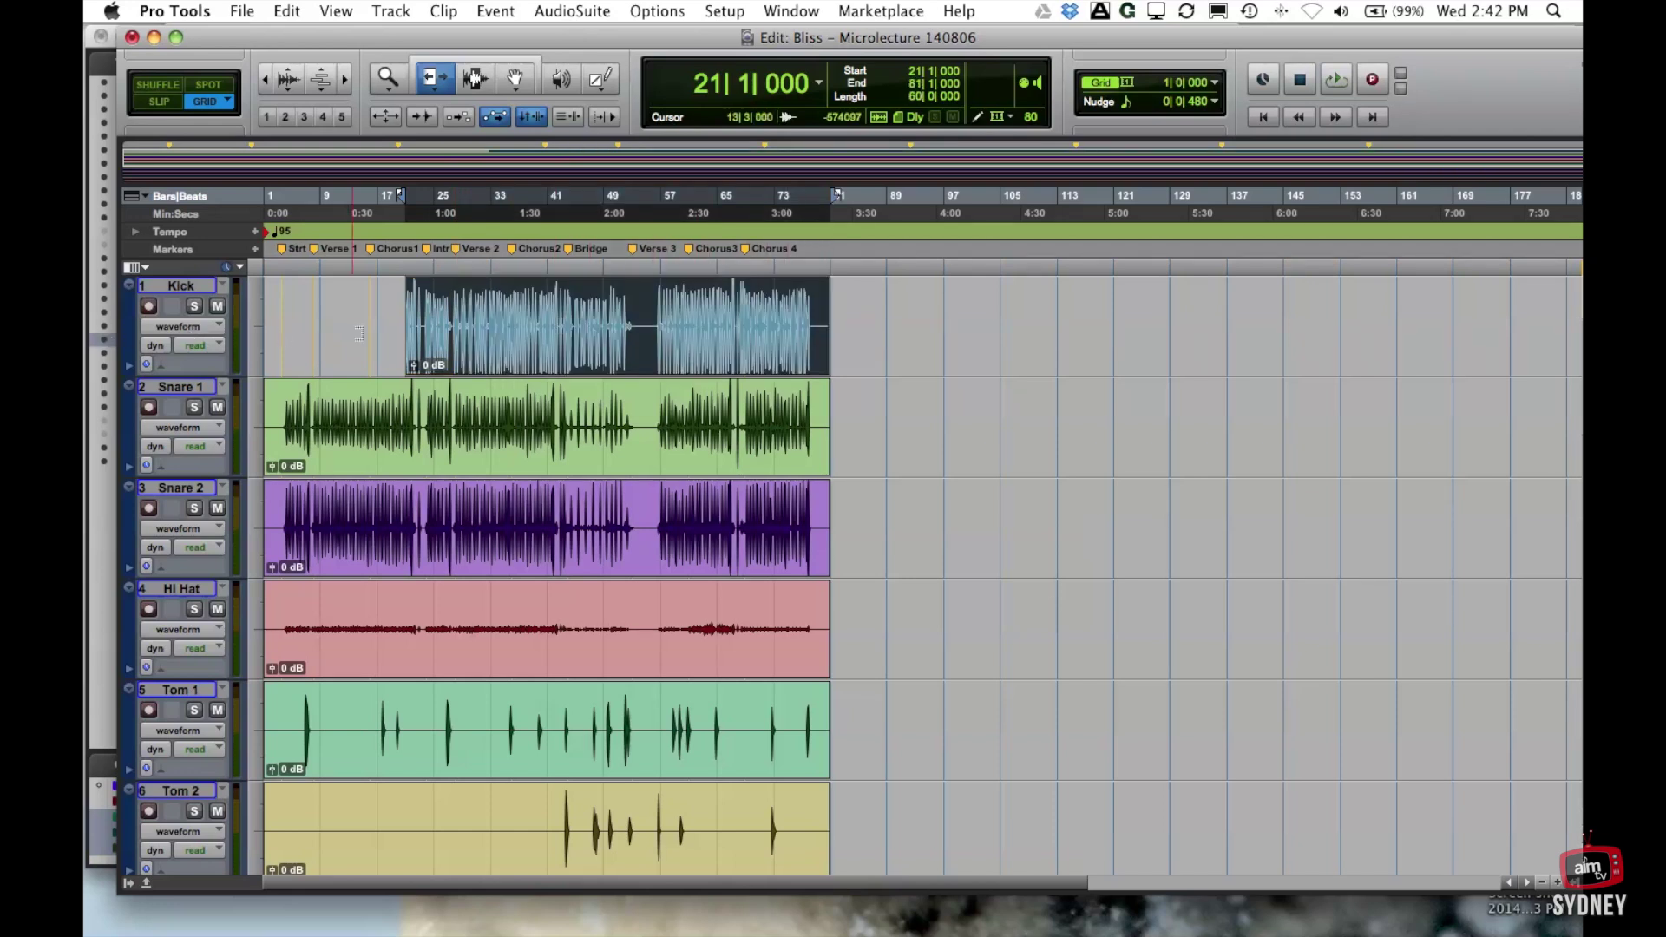
pyautogui.moveTo(432, 327); pyautogui.dragTo(265, 330)
pyautogui.press('super+z')
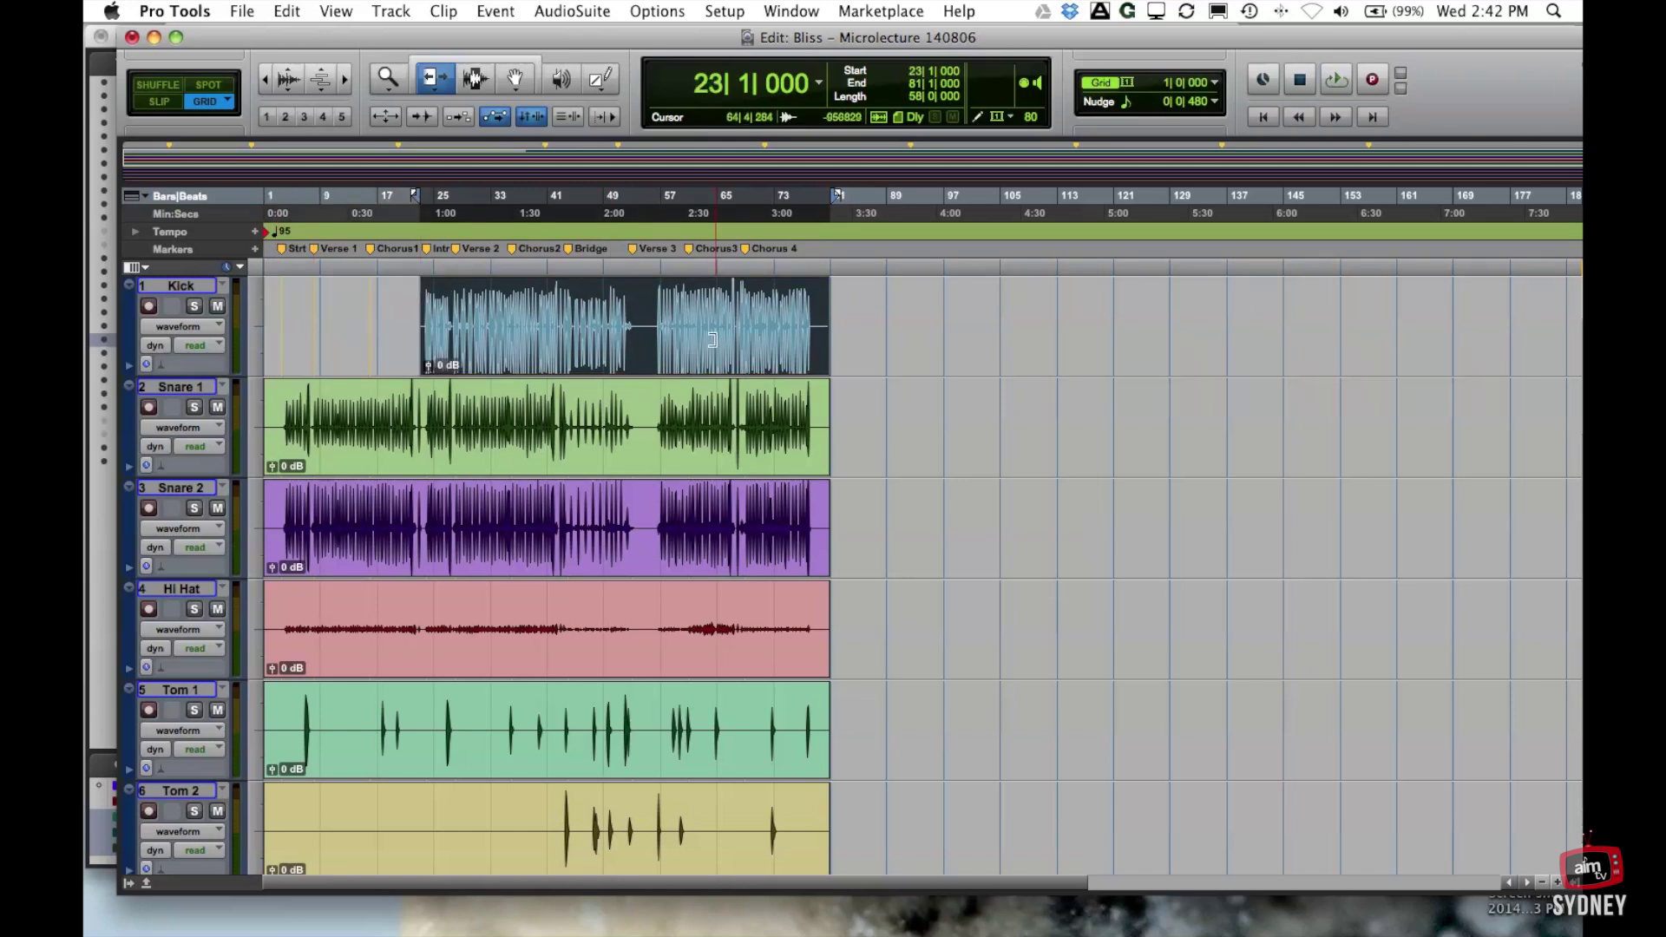
pyautogui.moveTo(711, 340); pyautogui.dragTo(640, 341)
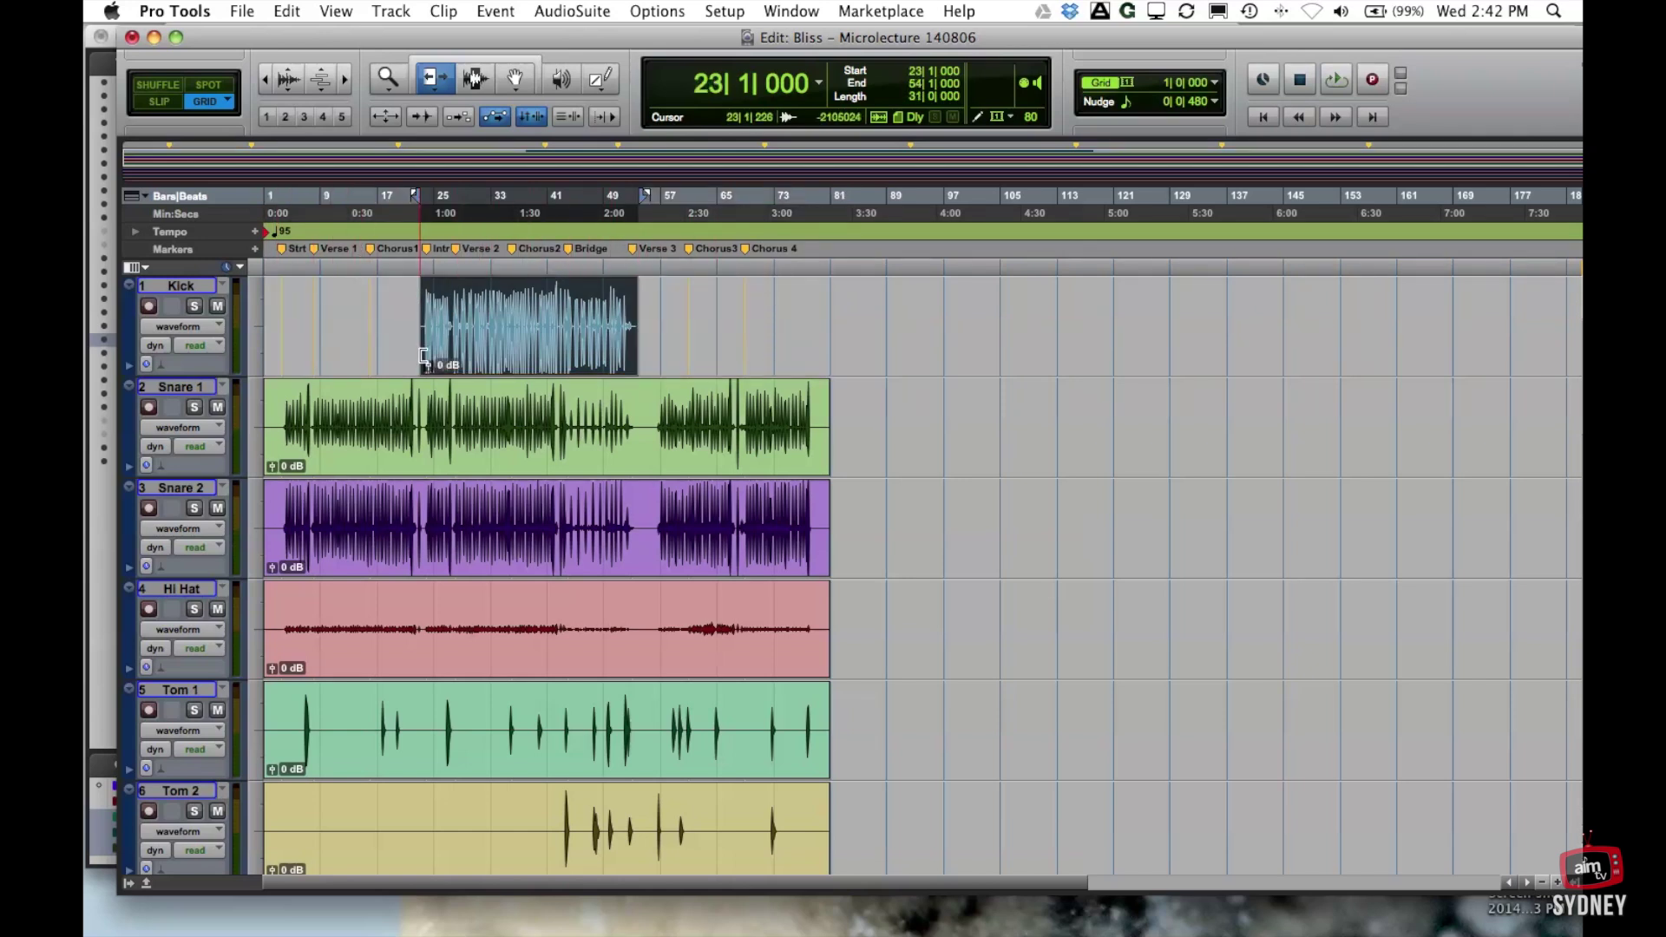
pyautogui.moveTo(421, 343); pyautogui.dragTo(209, 332)
pyautogui.moveTo(639, 338); pyautogui.dragTo(916, 330)
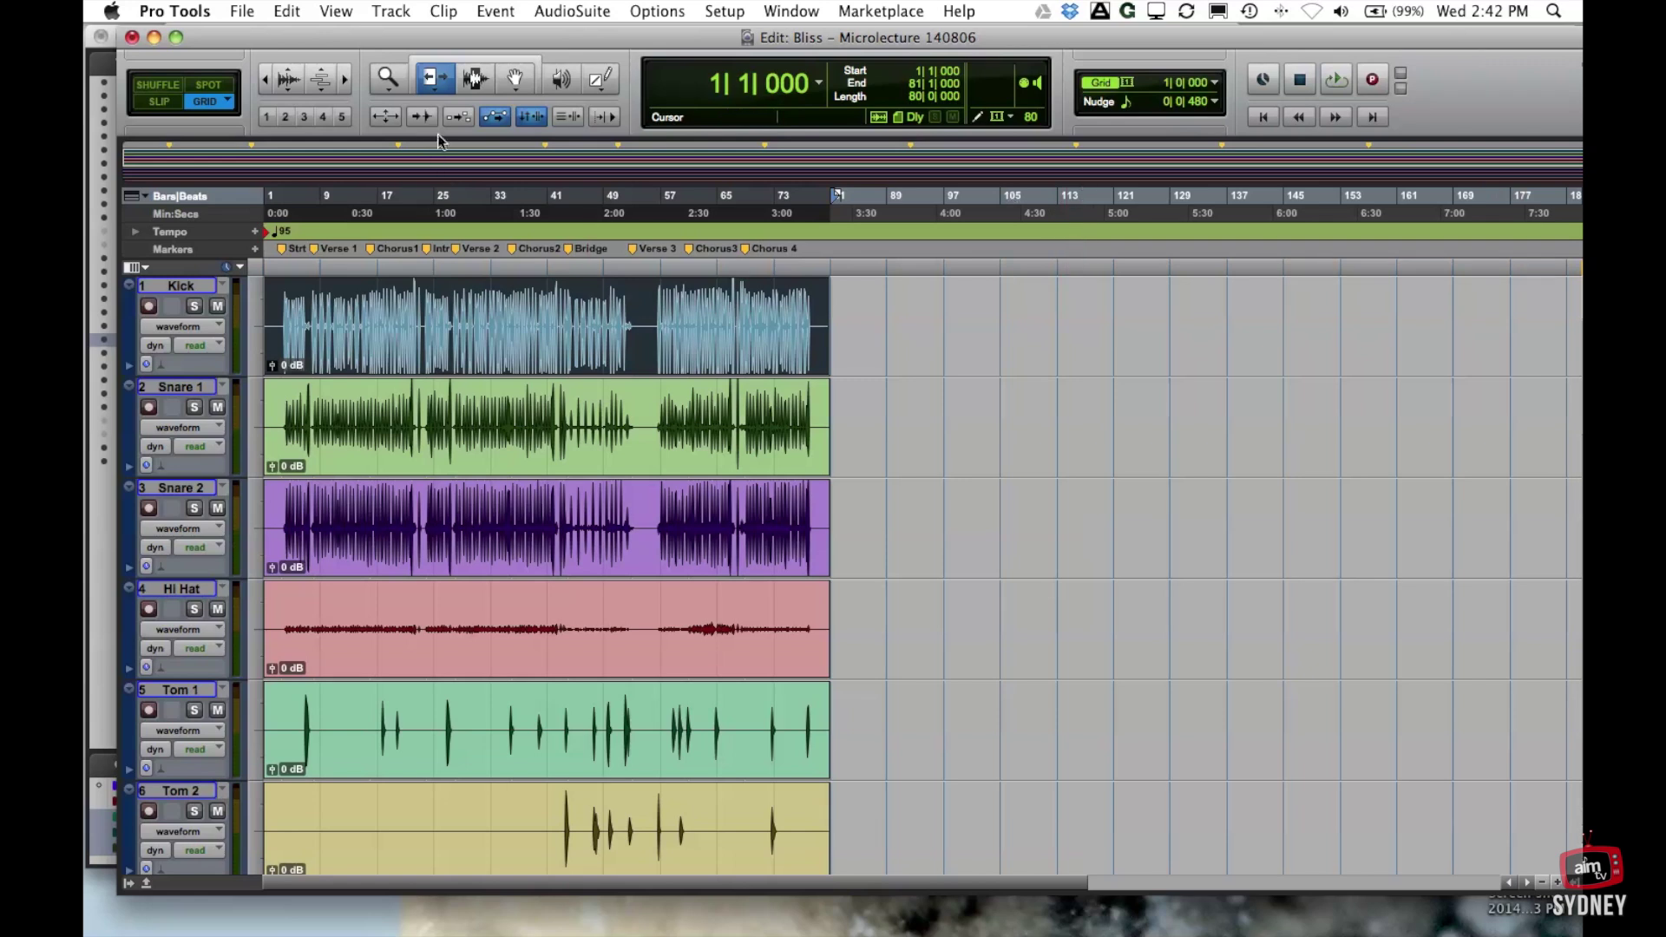
pyautogui.click(475, 80)
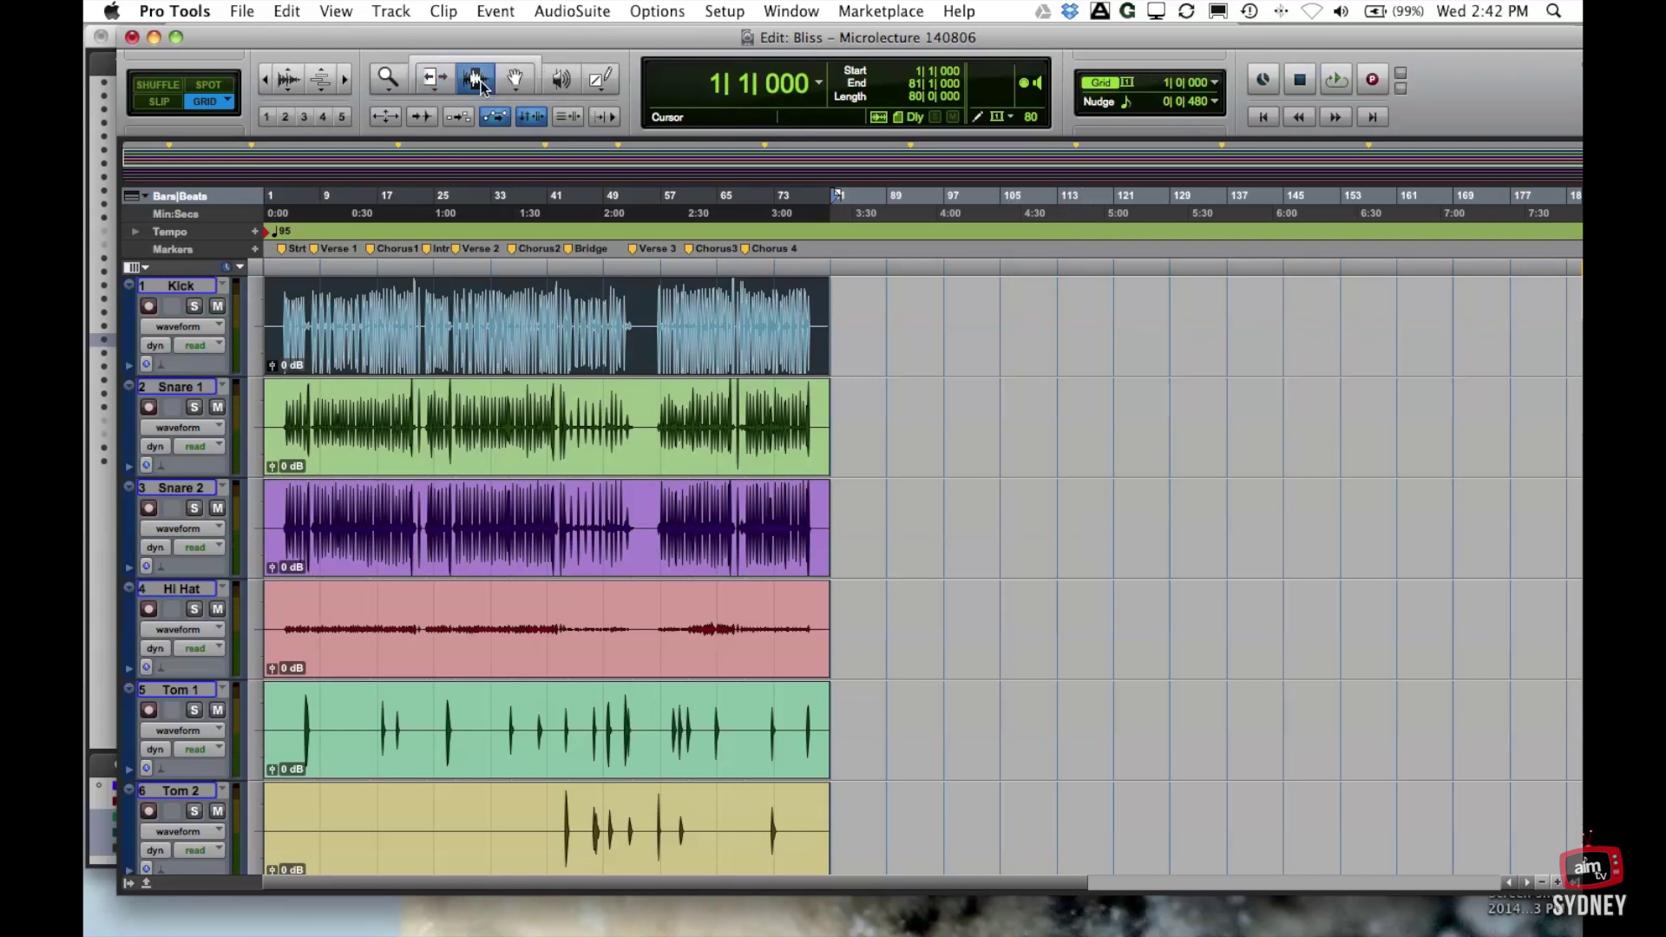
pyautogui.press('F8')
pyautogui.click(432, 81)
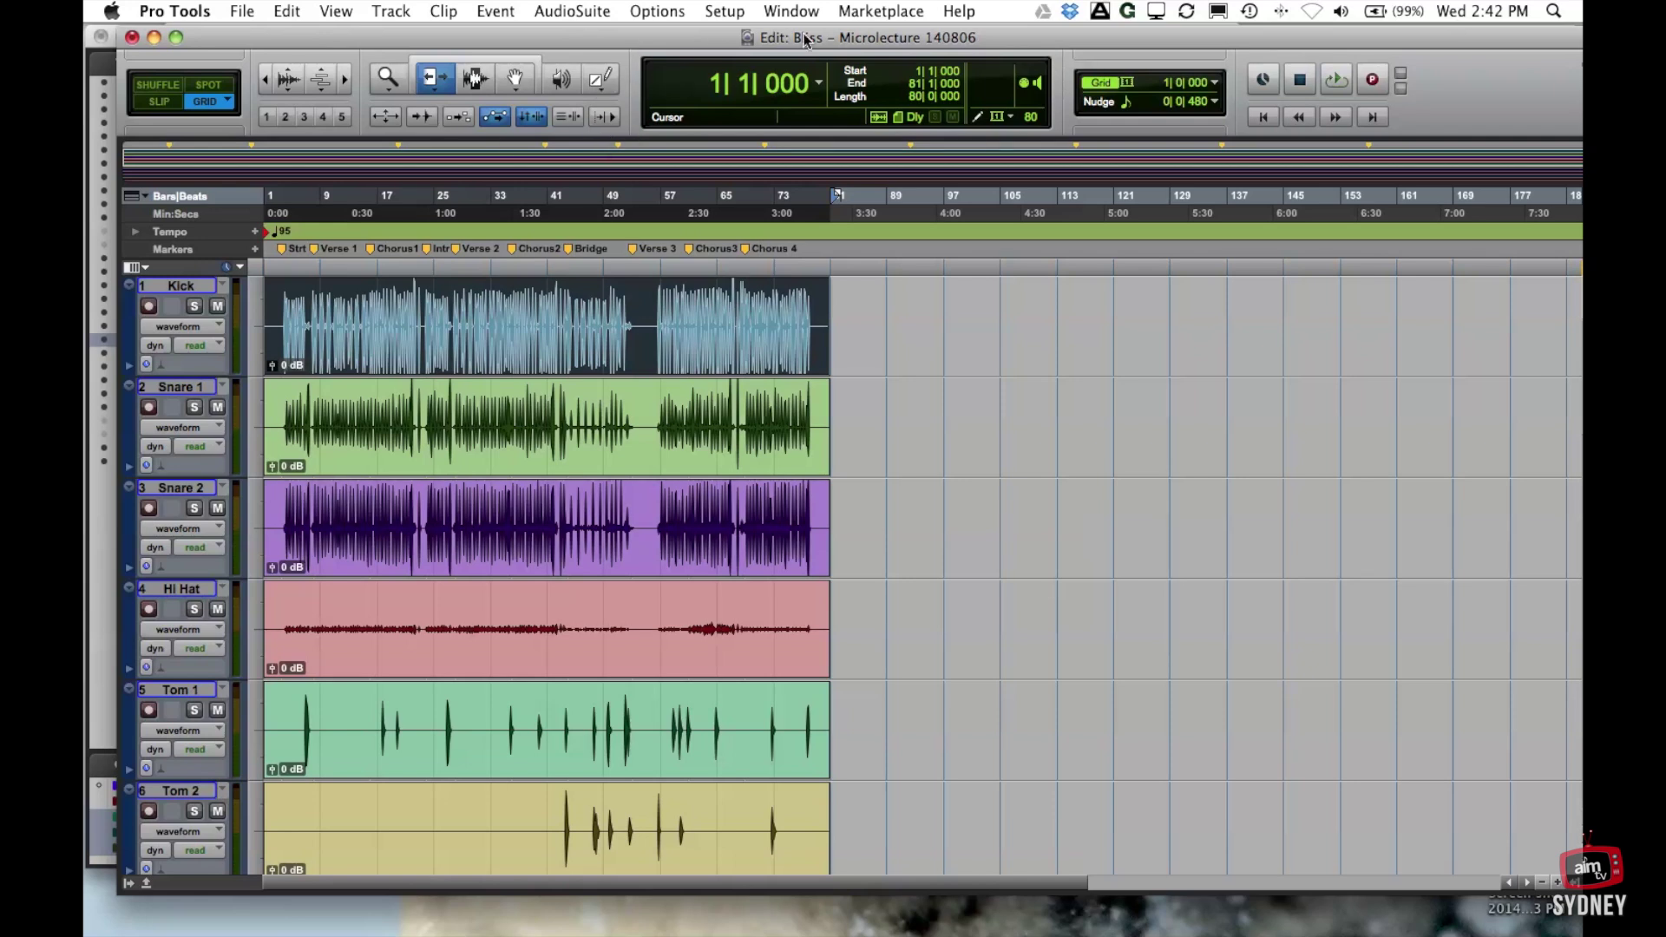
pyautogui.moveTo(425, 44)
pyautogui.mouseDown()
pyautogui.moveTo(459, 41)
pyautogui.moveTo(443, 40)
pyautogui.mouseUp()
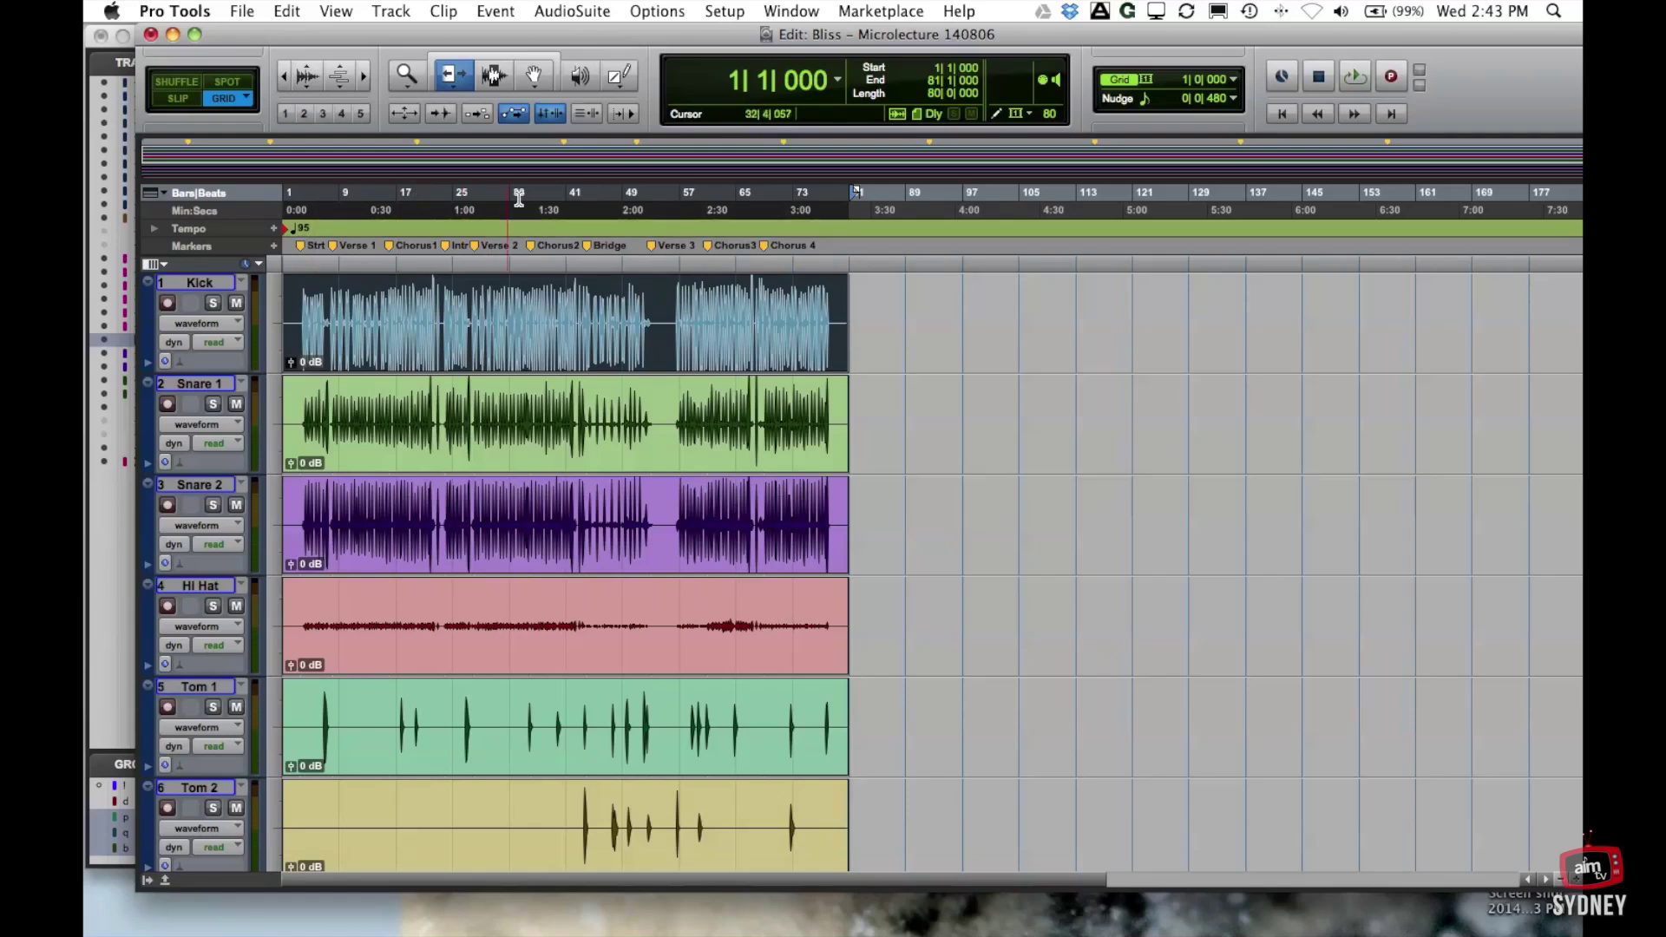
# Zoom so Start through Chorus 4 fills the window, toggling Min:Secs and ending on Bars|Beats
pyautogui.click(180, 212)
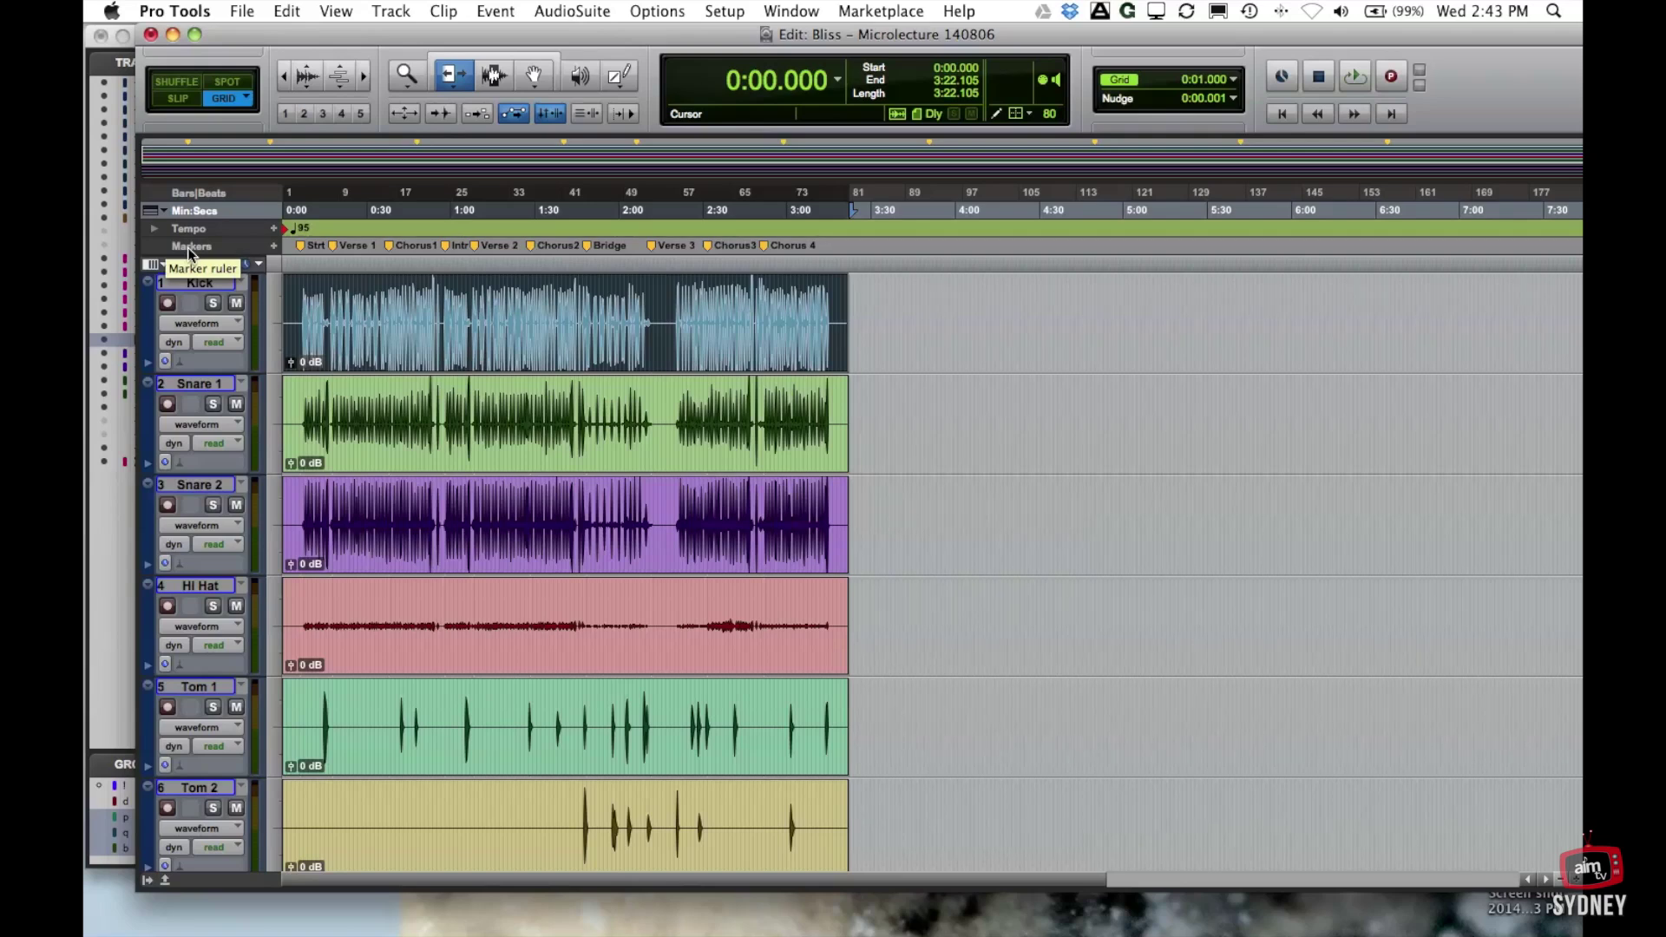
pyautogui.press('super+bracketright')
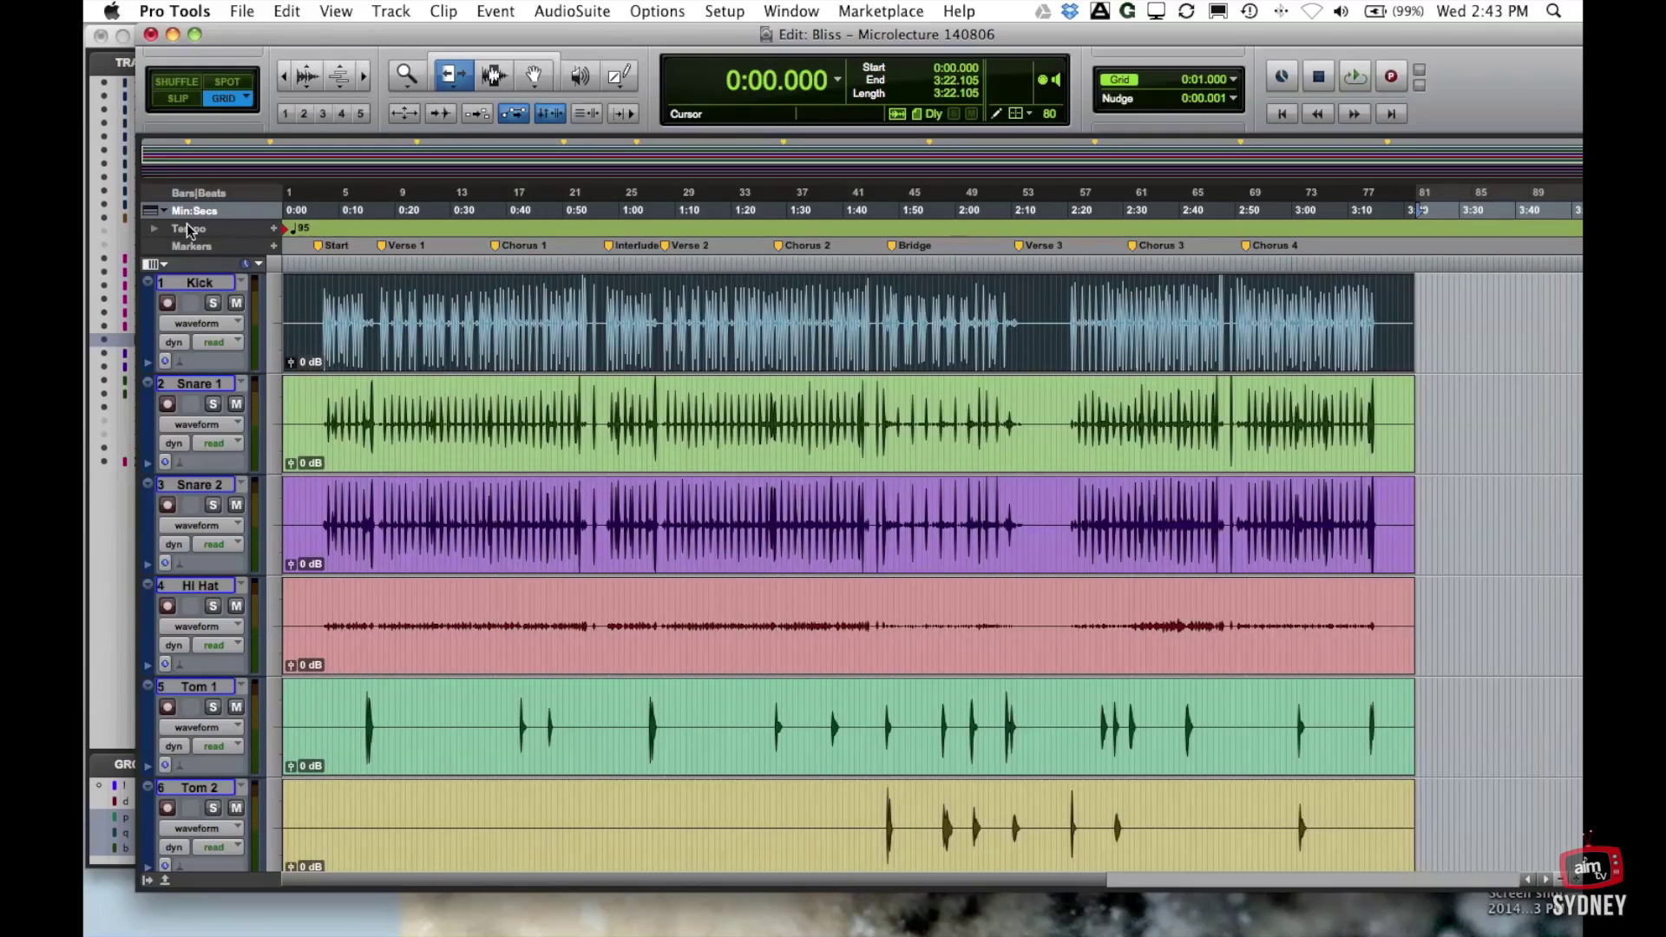
pyautogui.click(190, 192)
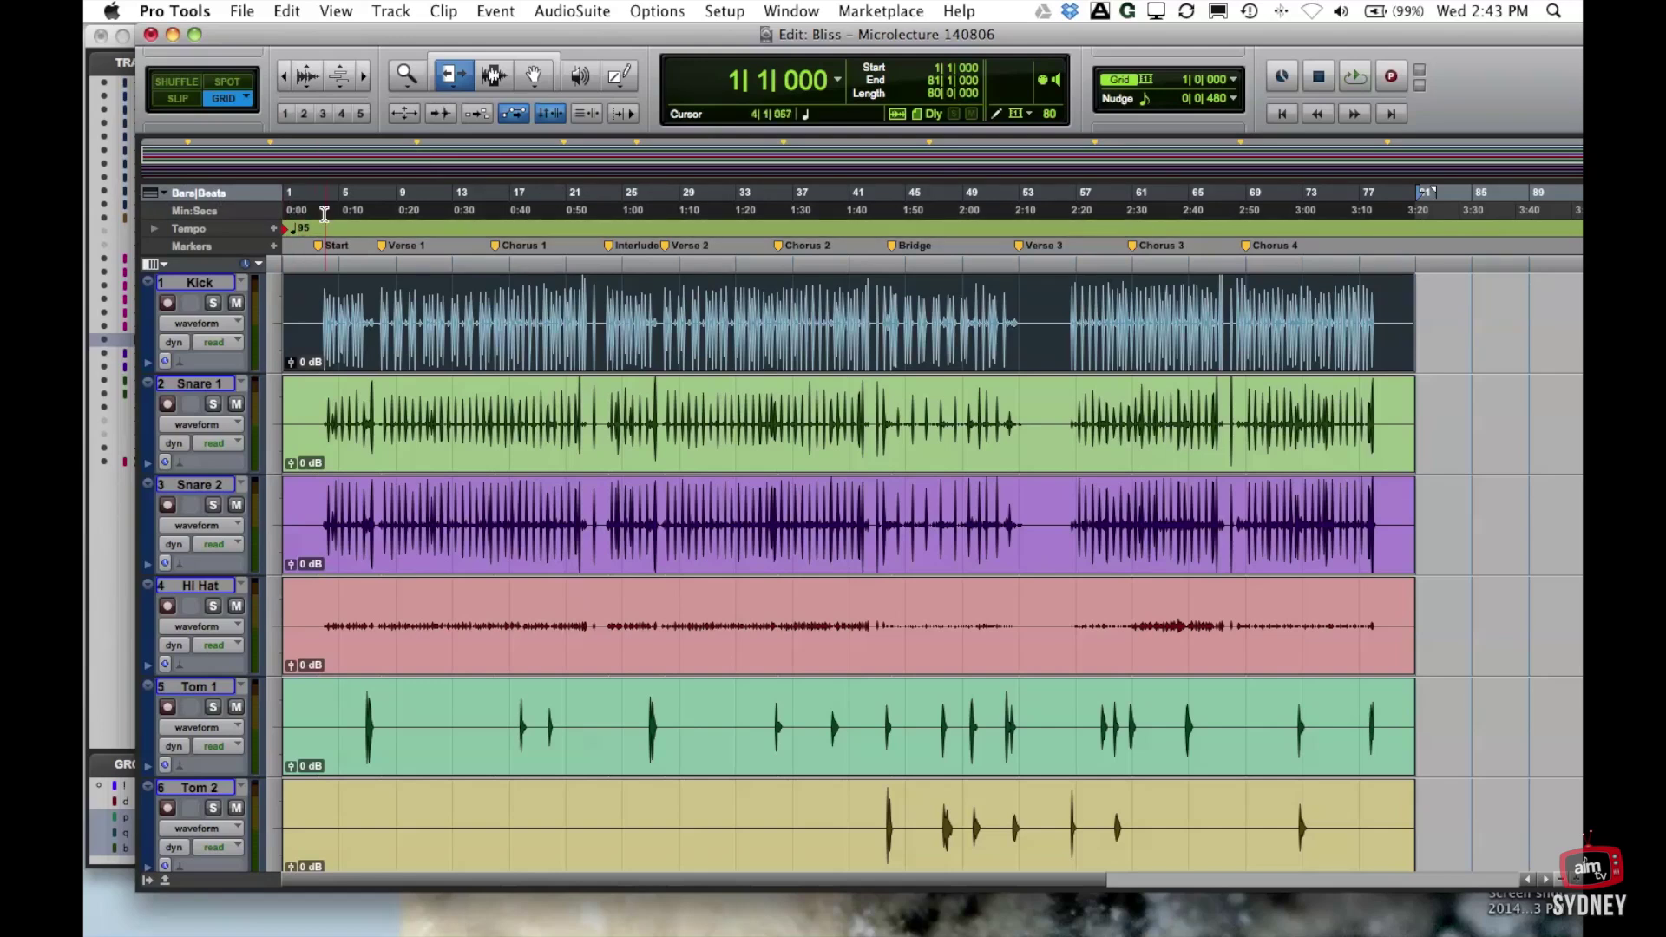
pyautogui.click(185, 211)
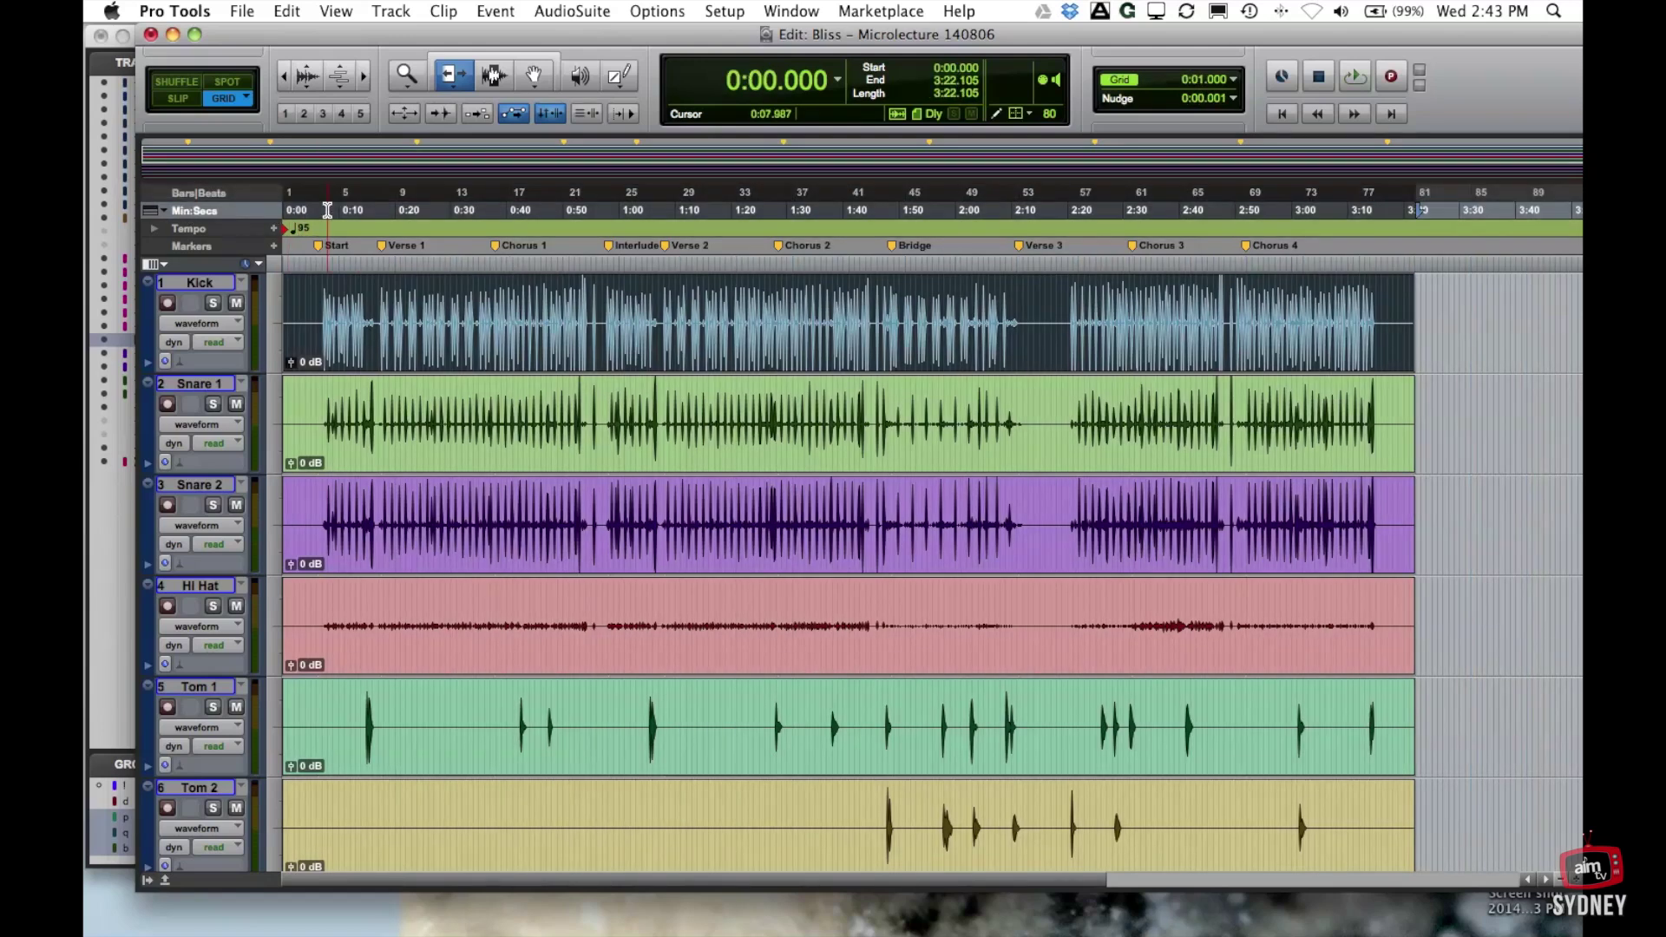
pyautogui.click(193, 194)
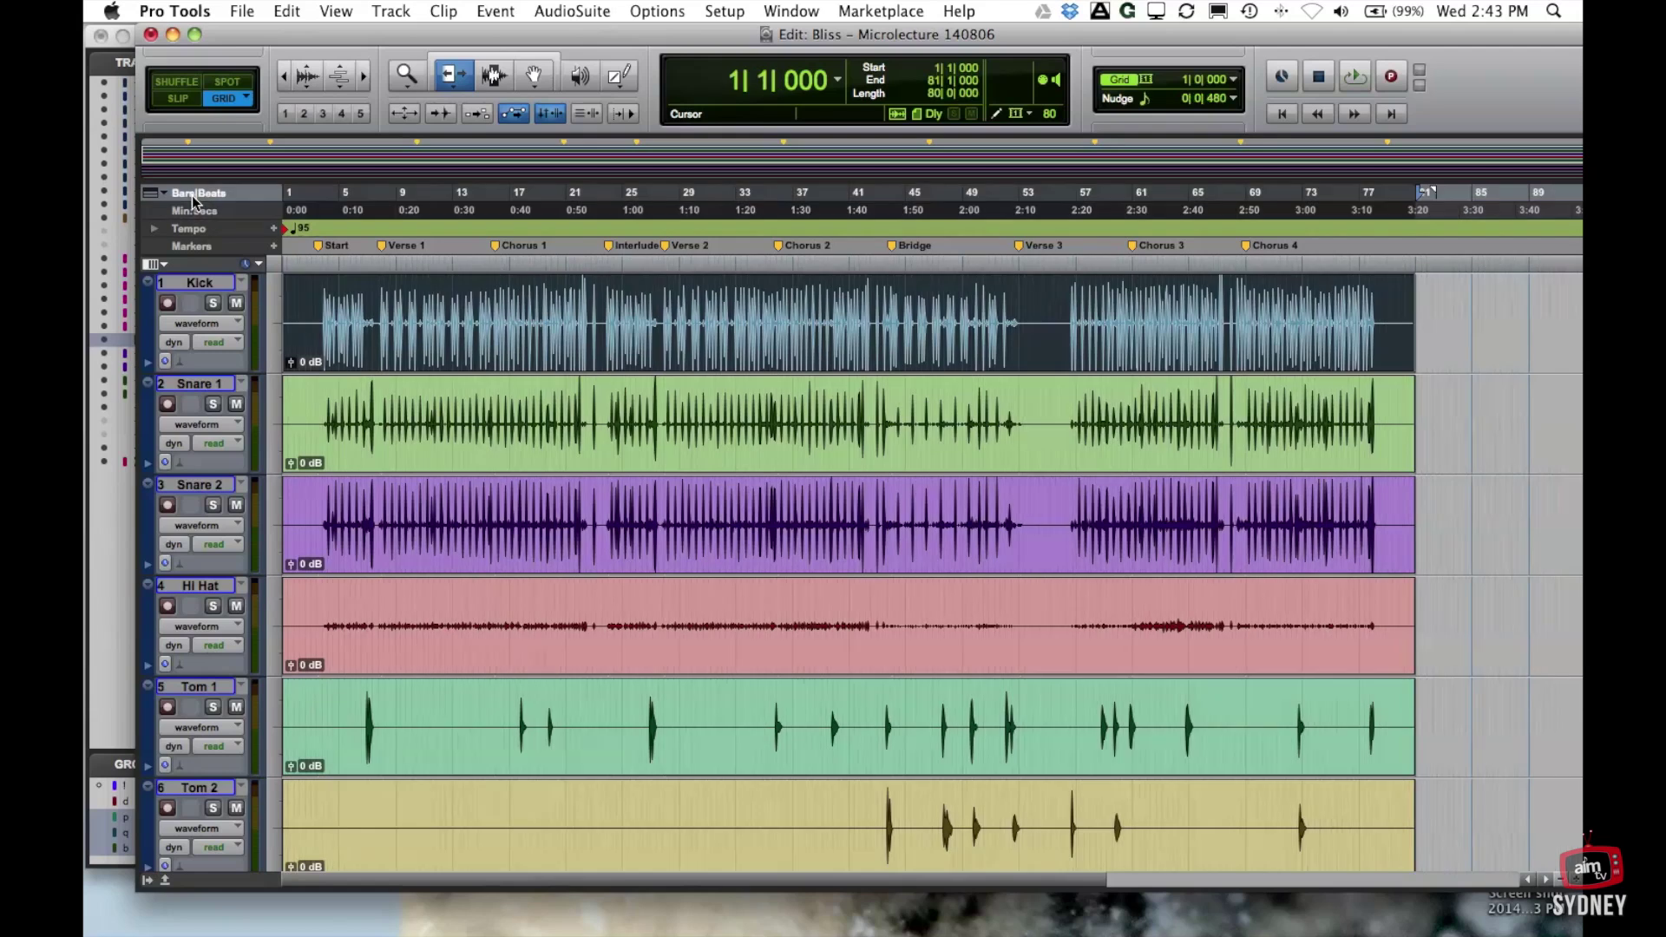
pyautogui.click(195, 213)
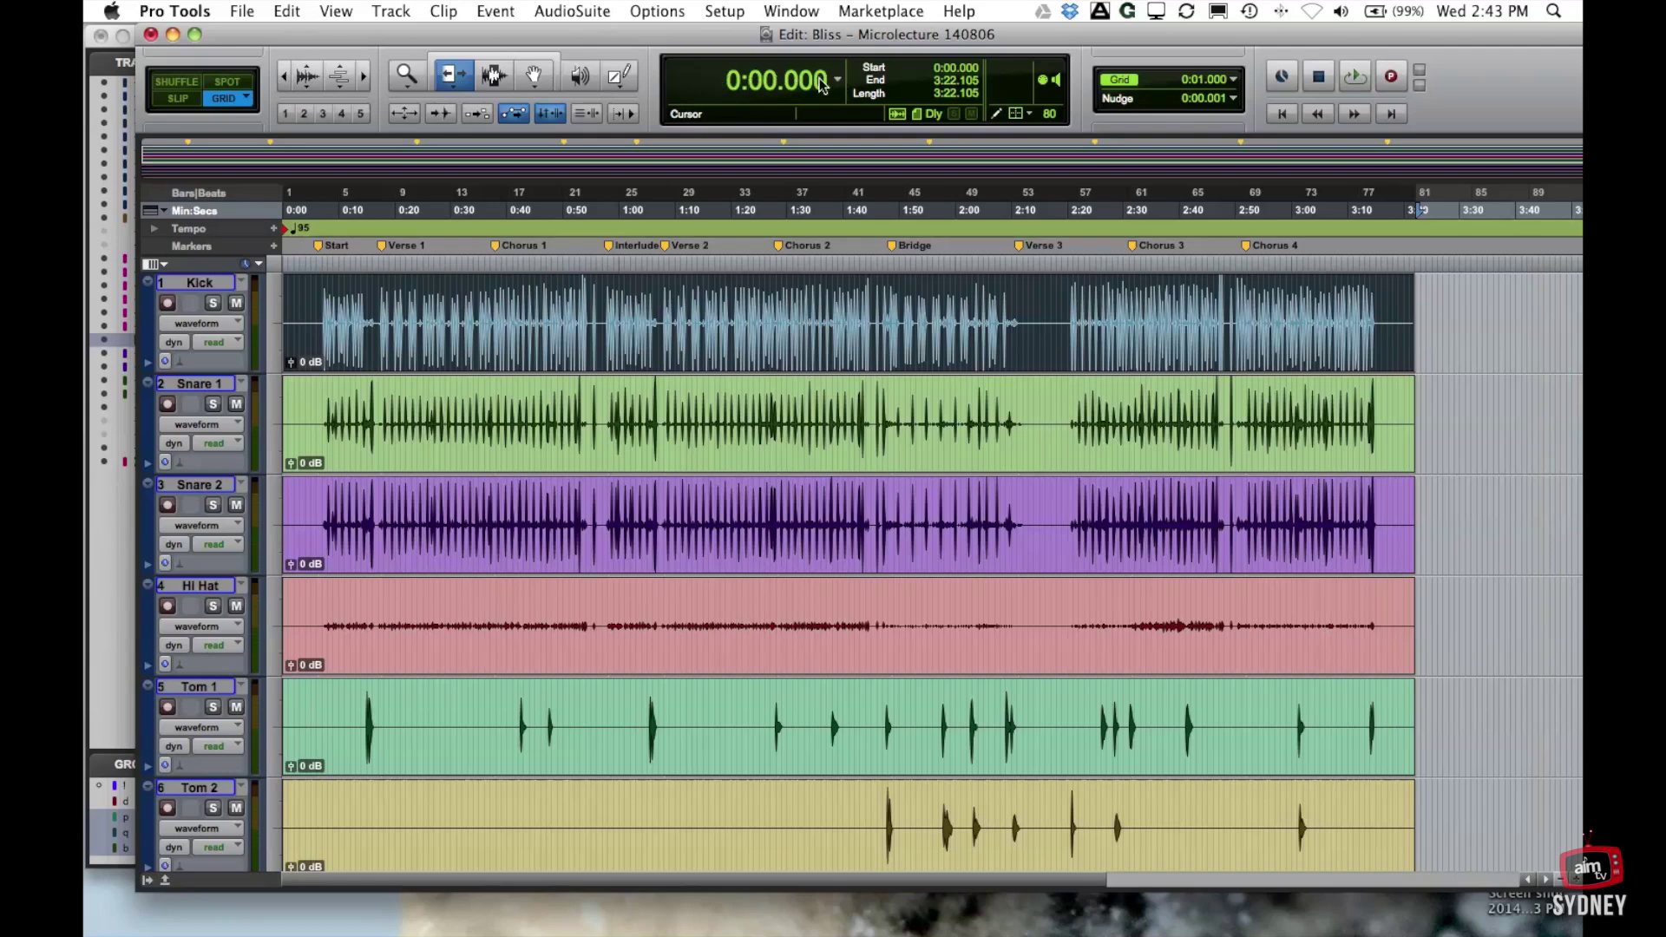
pyautogui.click(198, 193)
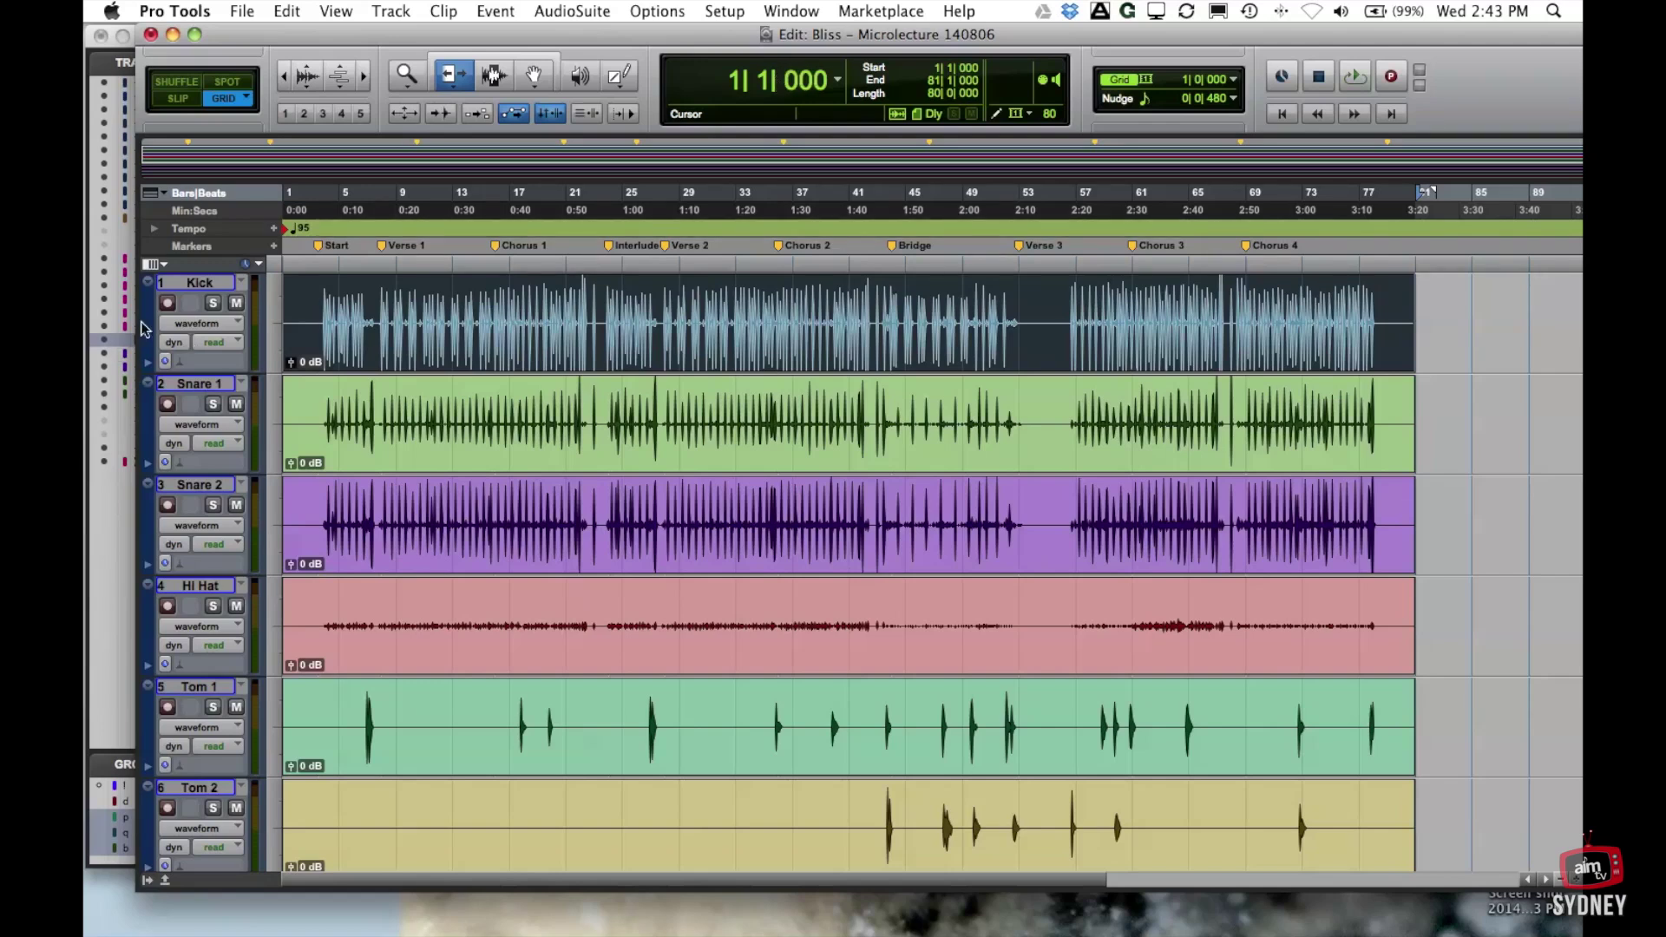
pyautogui.click(164, 191)
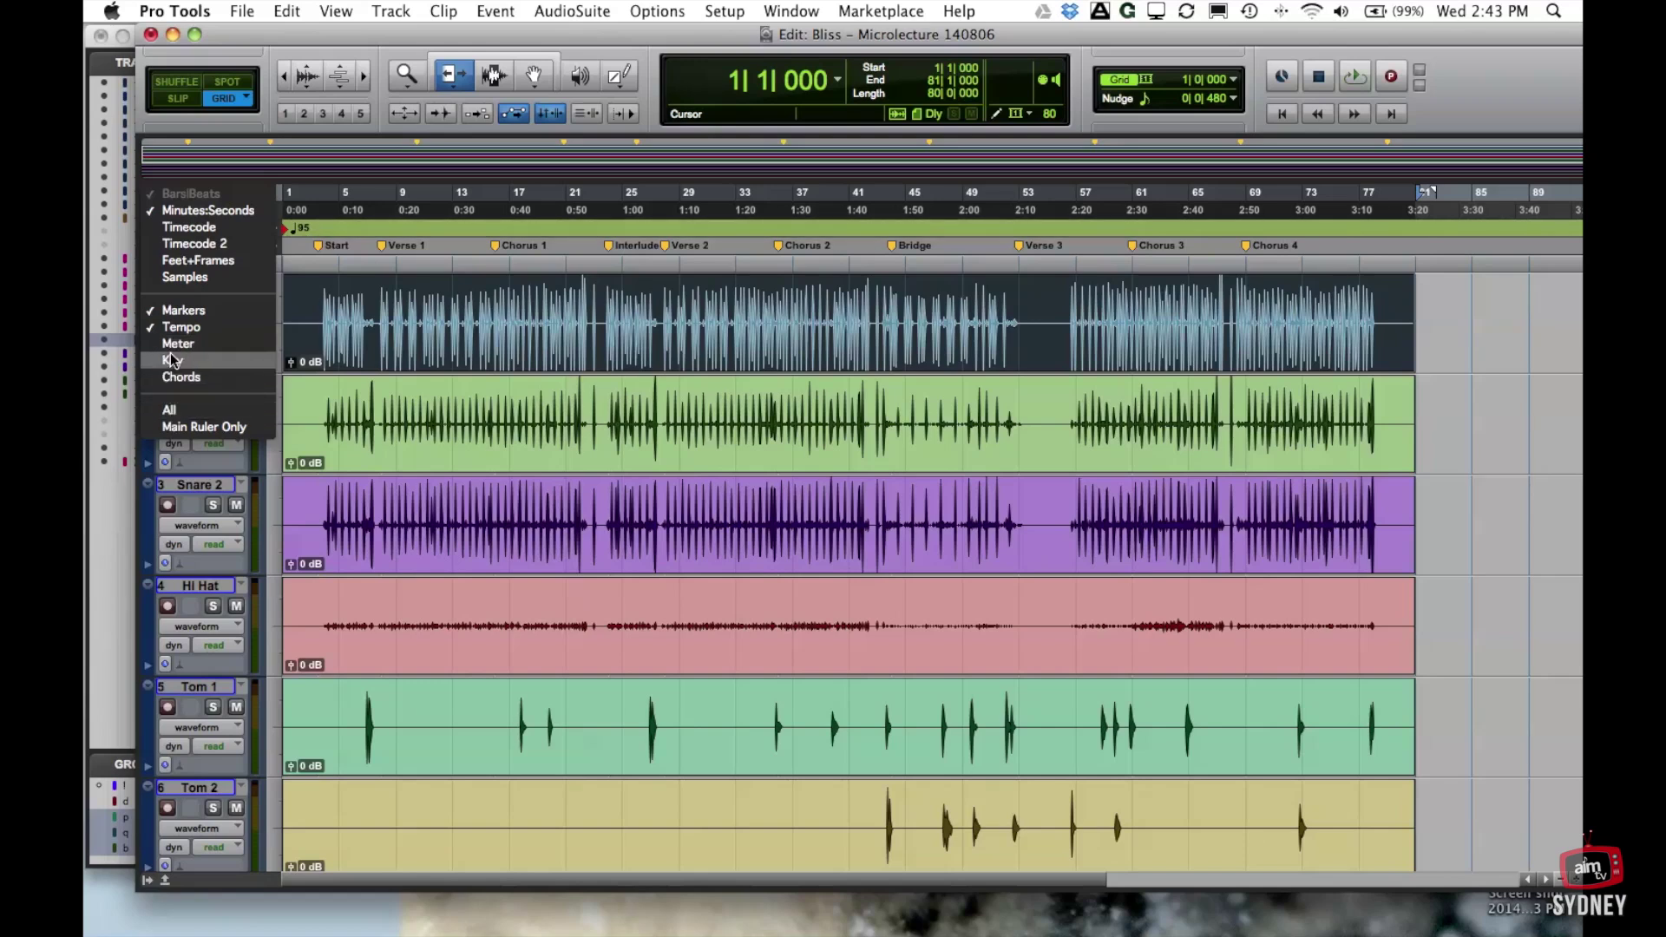
pyautogui.click(183, 195)
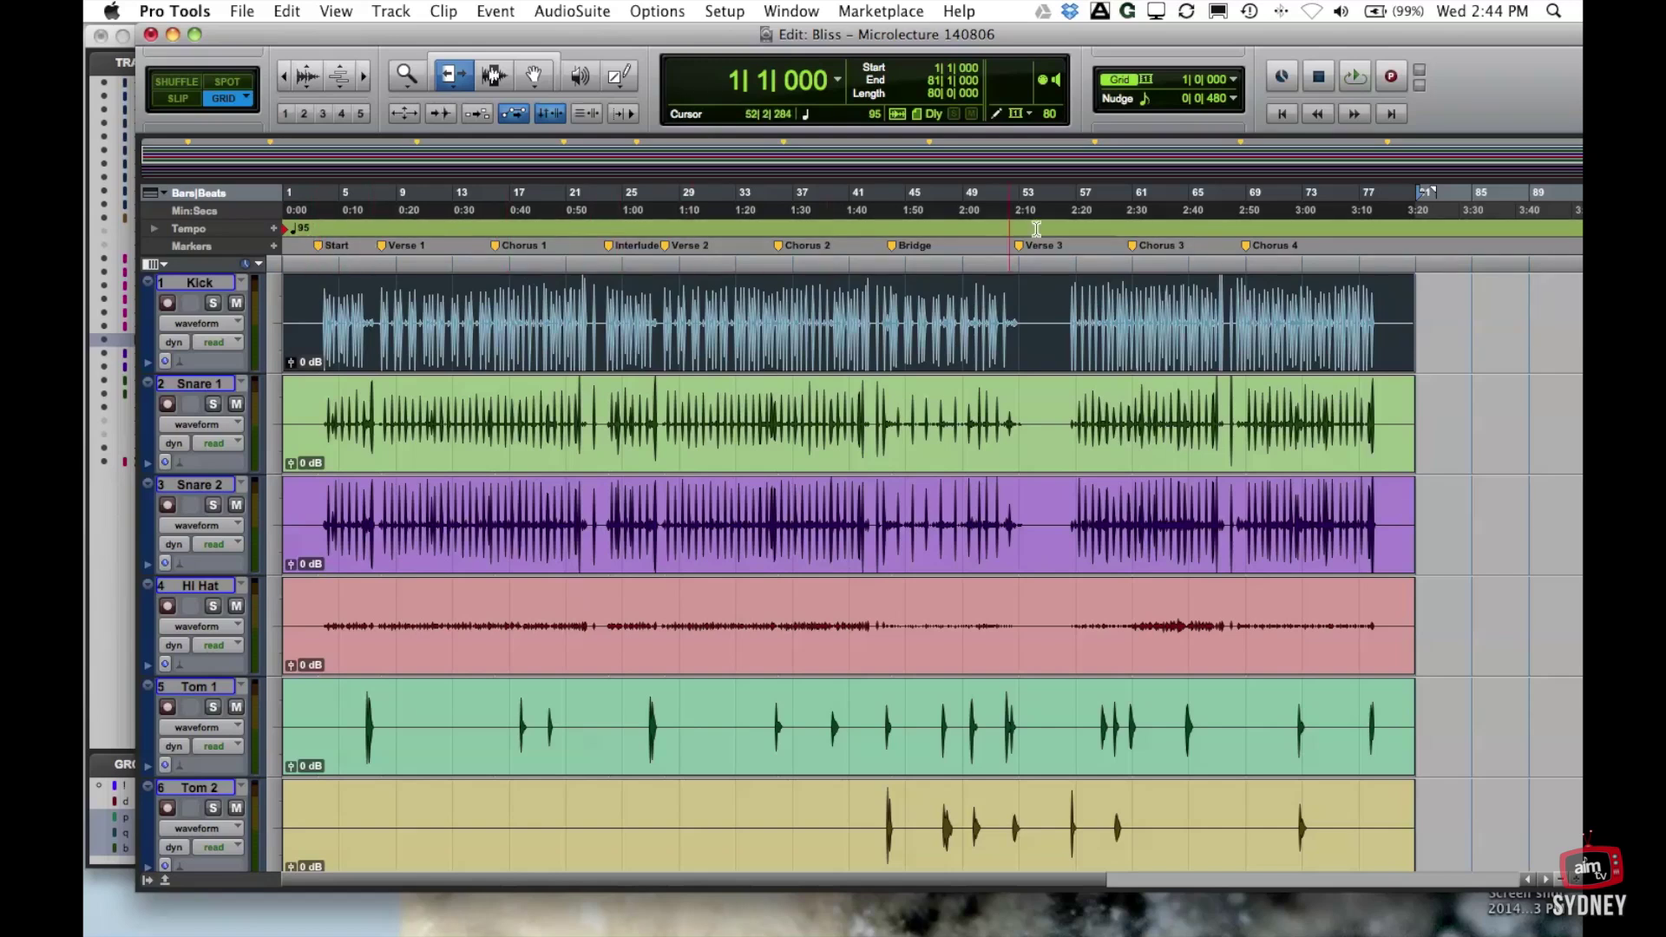
# Jump through the Start, Chorus 1 and Interlude markers to Verse 2 at bar 29
pyautogui.click(320, 249)
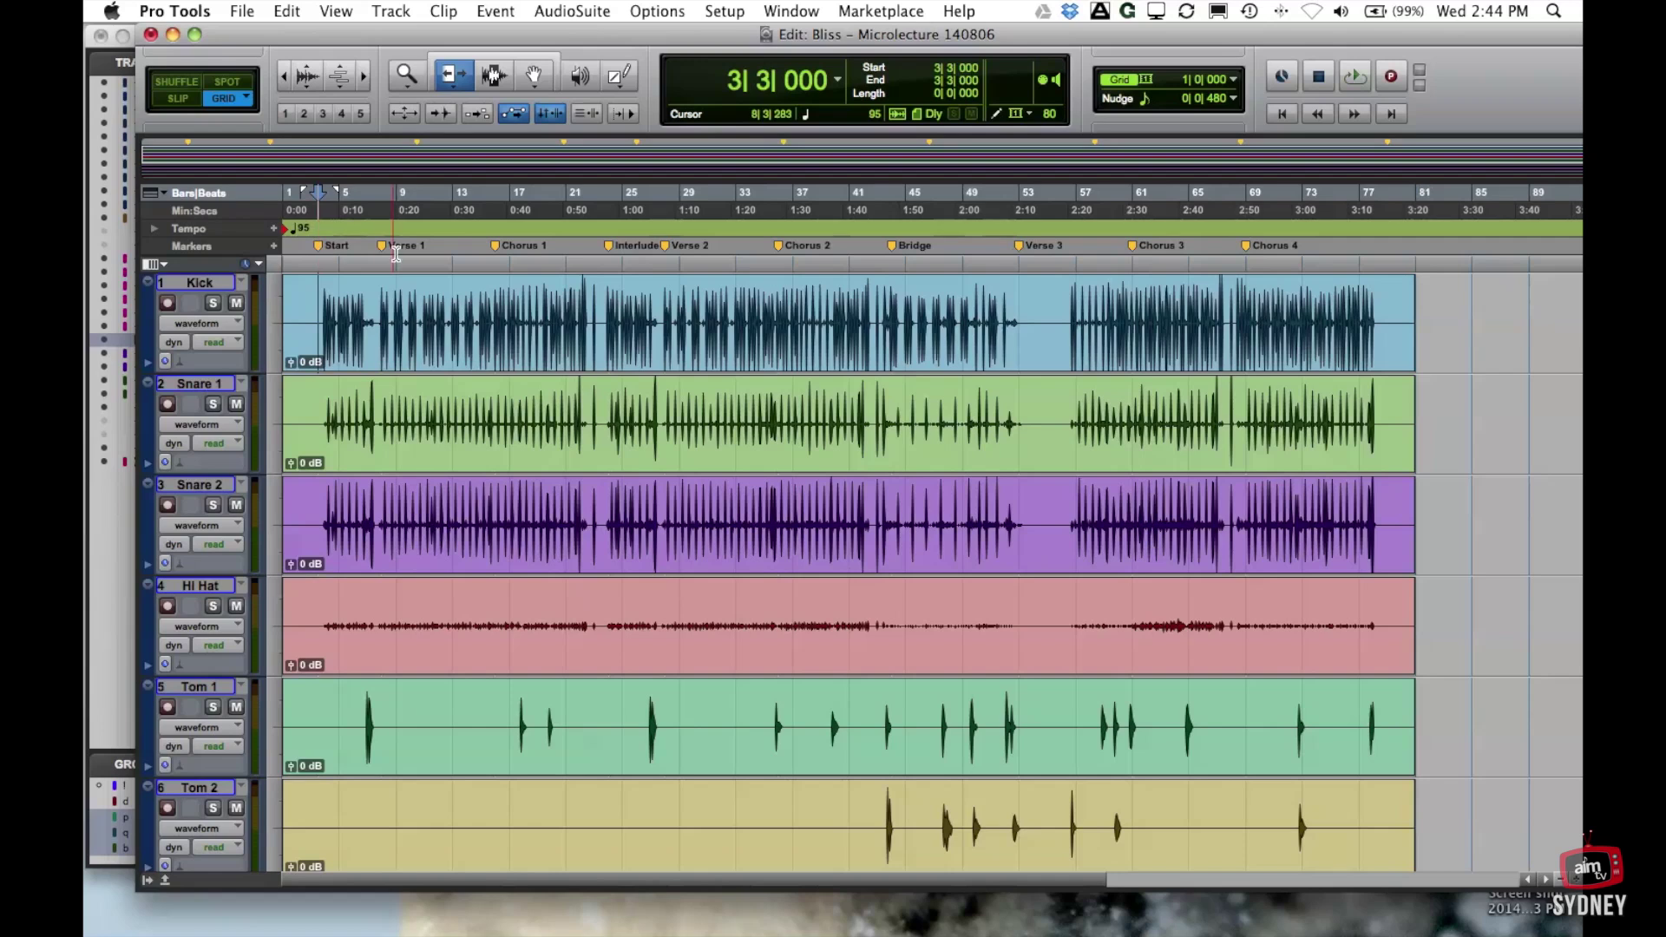
pyautogui.click(500, 249)
pyautogui.click(613, 250)
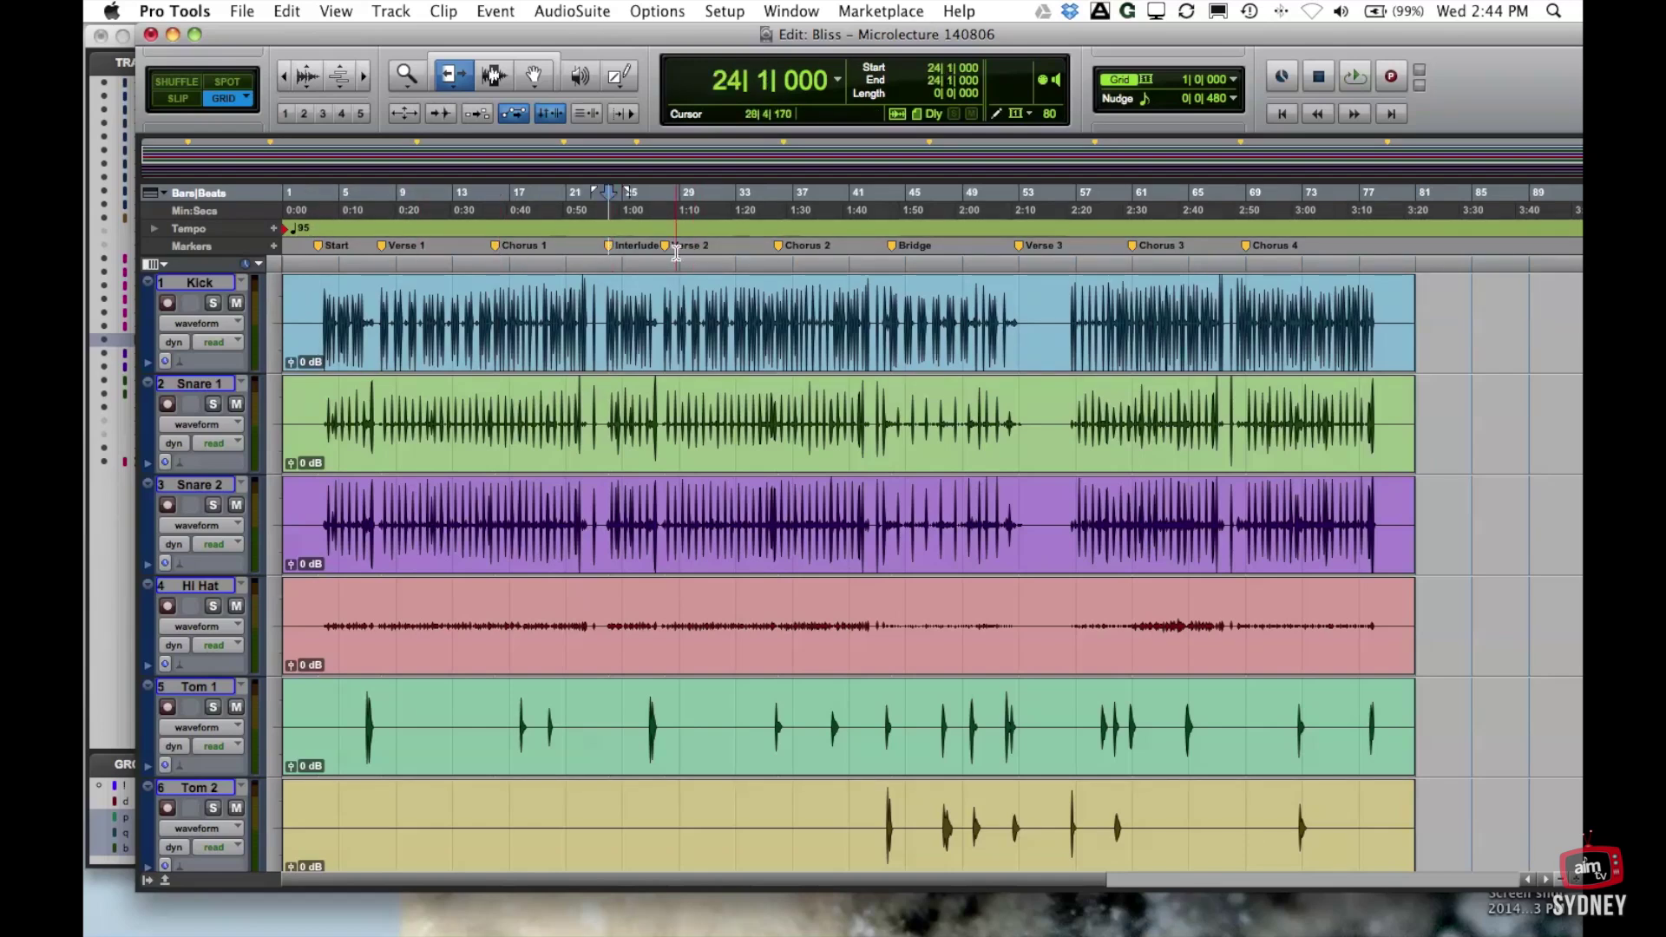
pyautogui.click(682, 248)
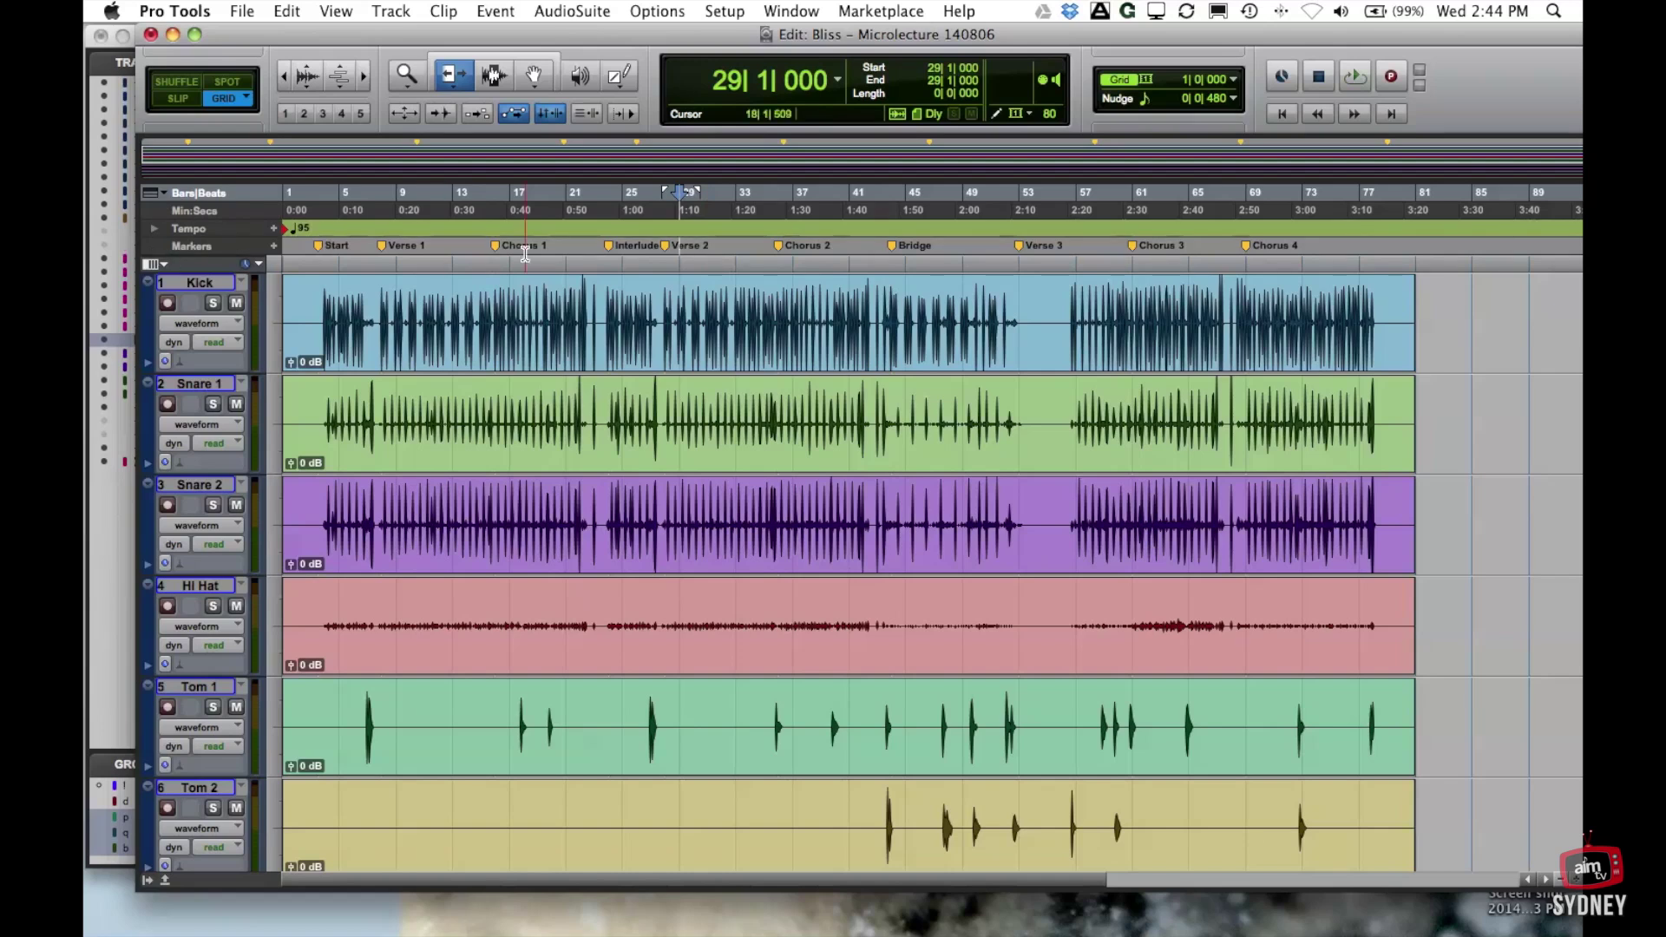
# Hide the Tempo ruler via the ruler list, toggling the Markers ruler off and back on
pyautogui.click(165, 195)
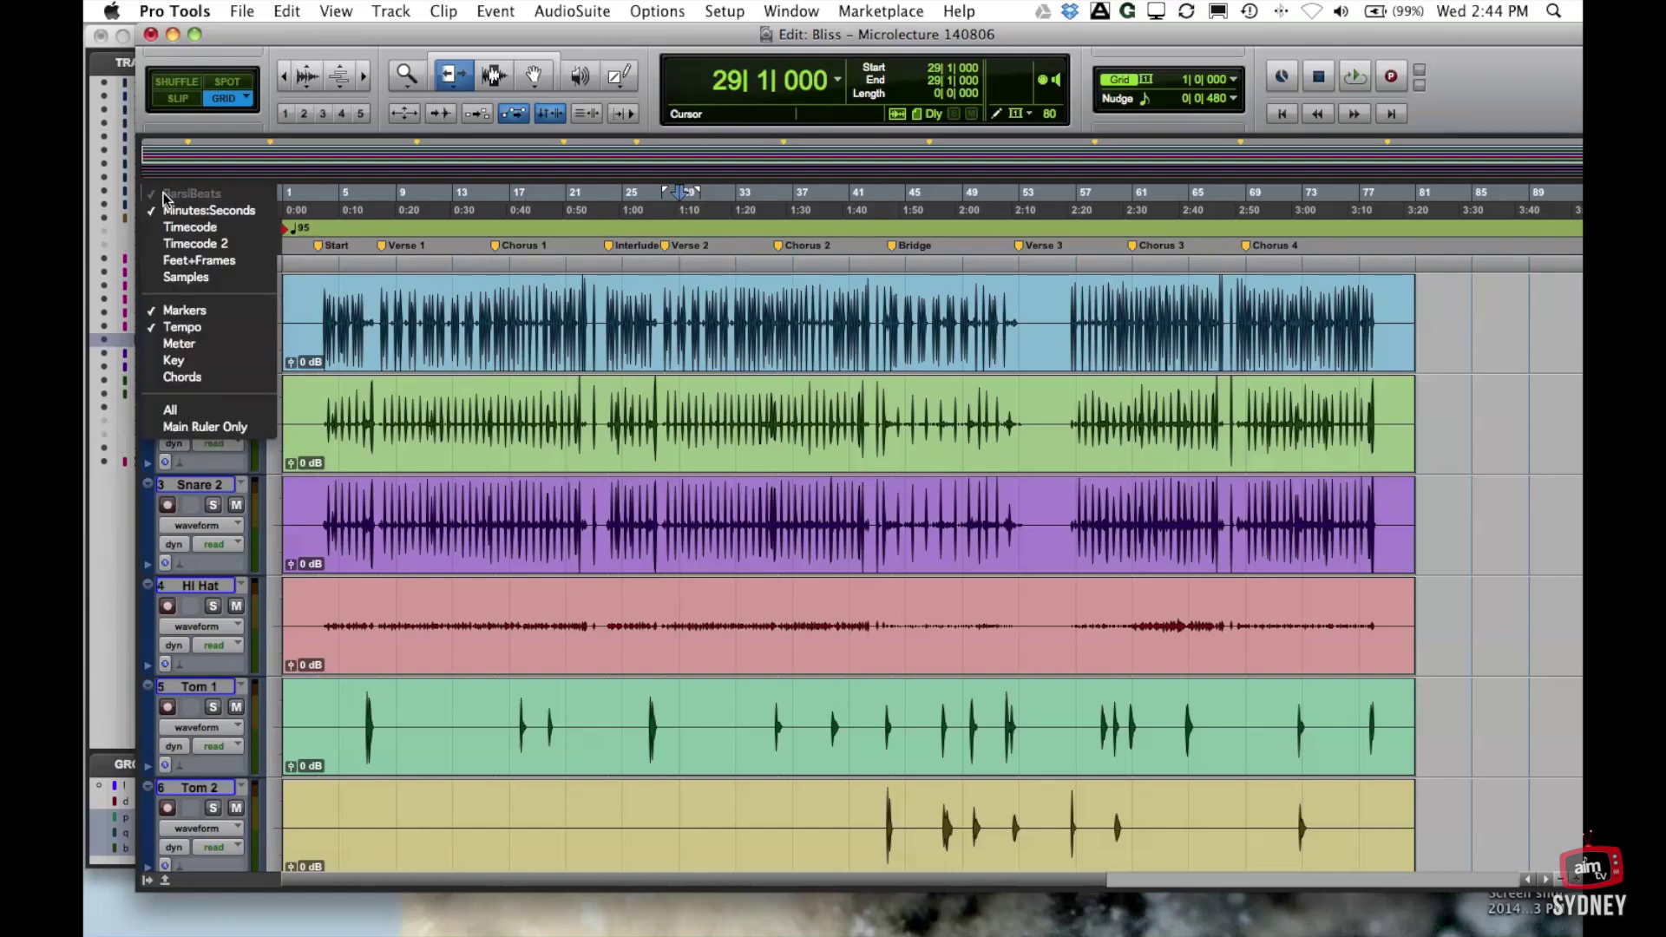
pyautogui.click(174, 310)
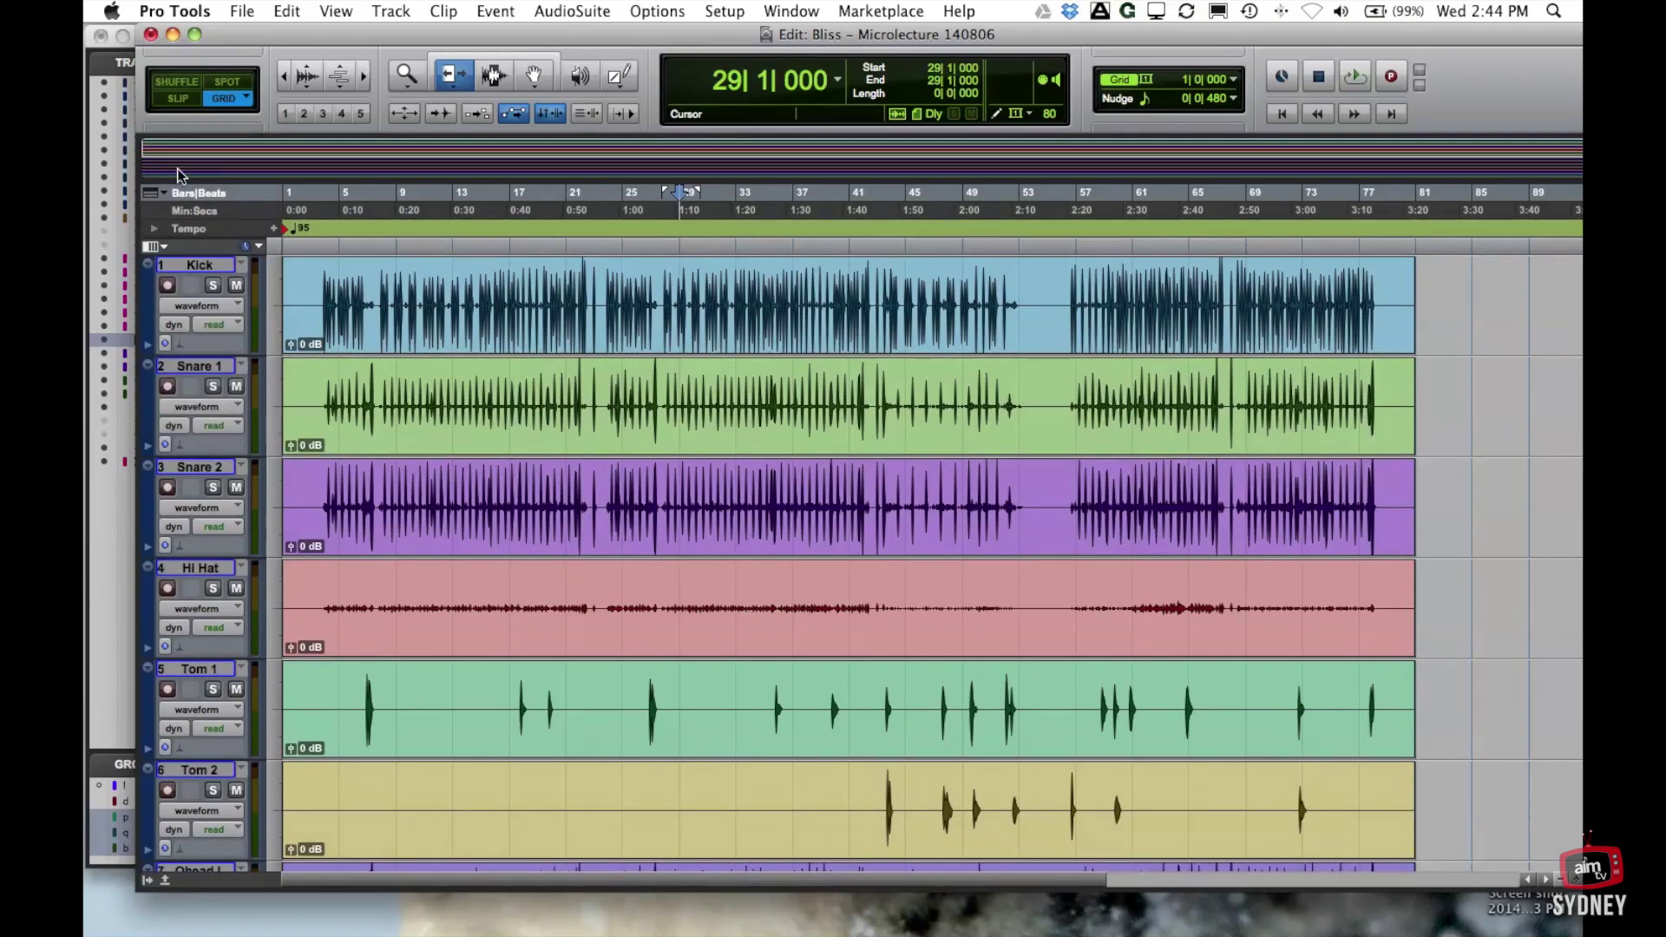
pyautogui.click(165, 194)
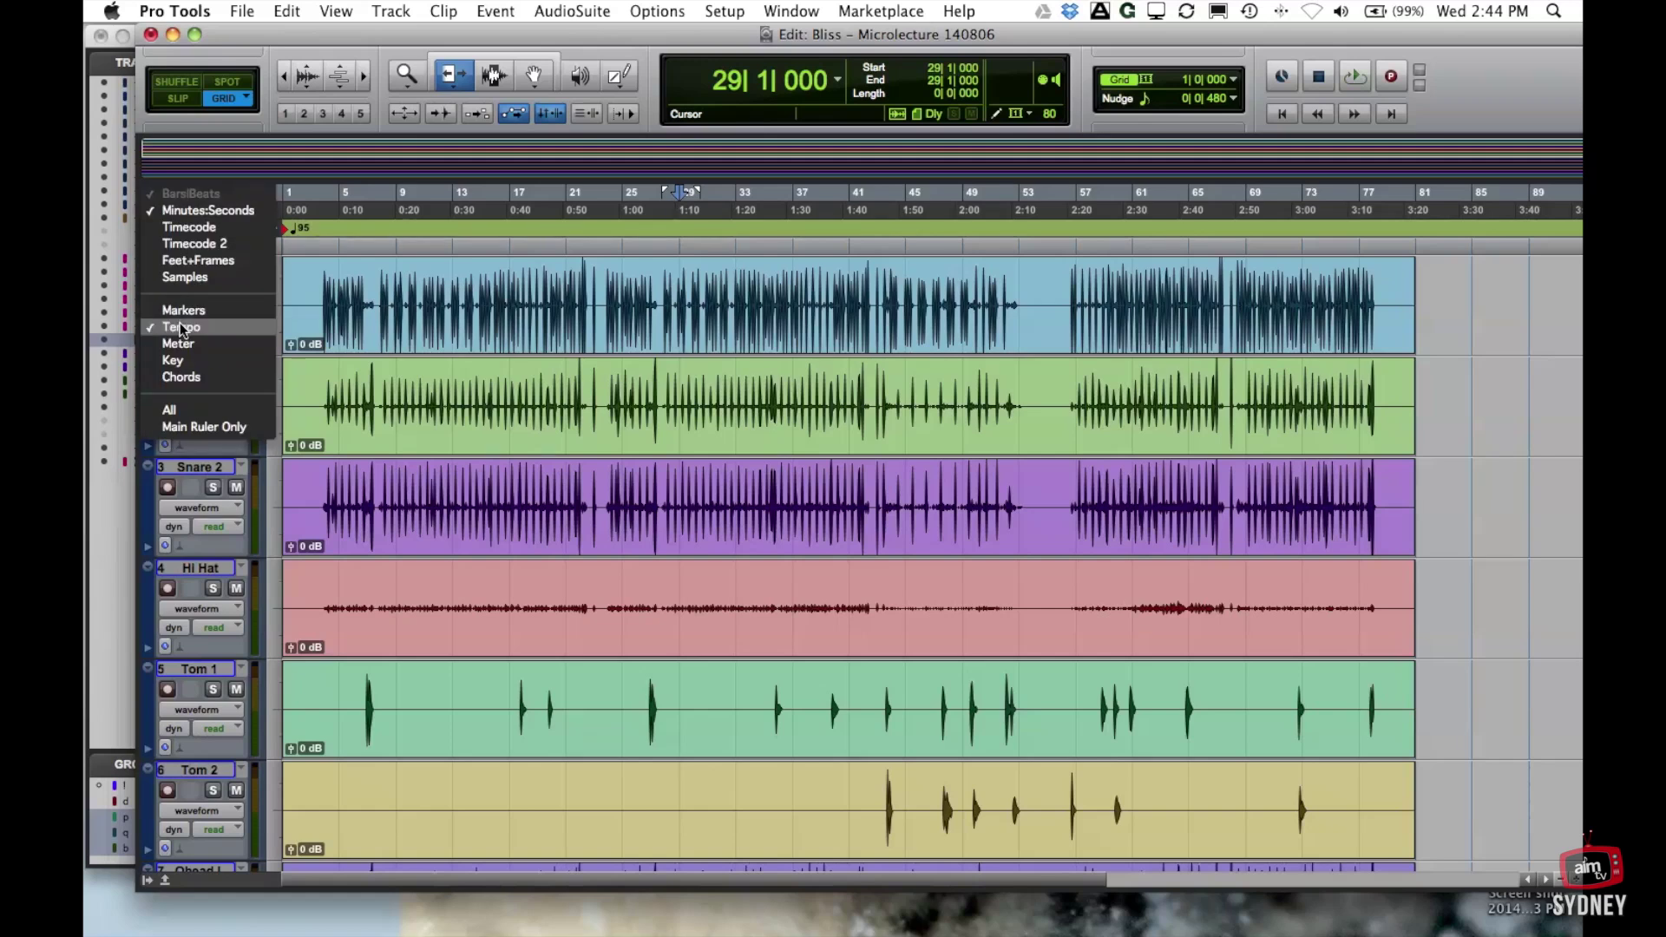
pyautogui.click(179, 325)
pyautogui.click(165, 194)
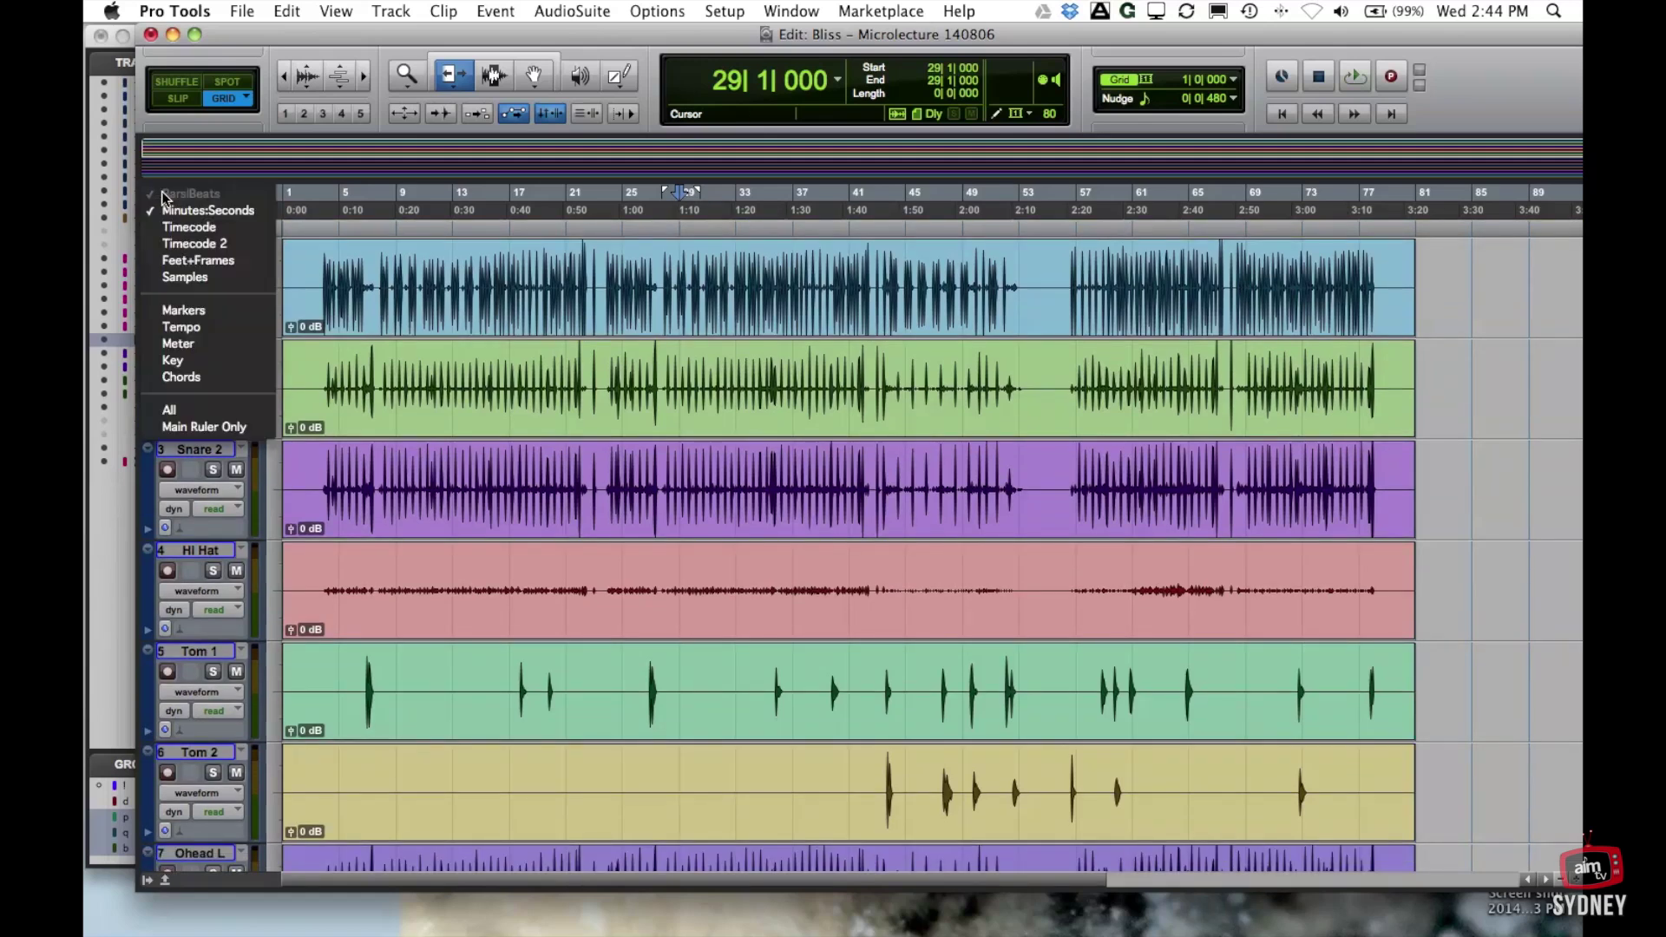
pyautogui.click(182, 313)
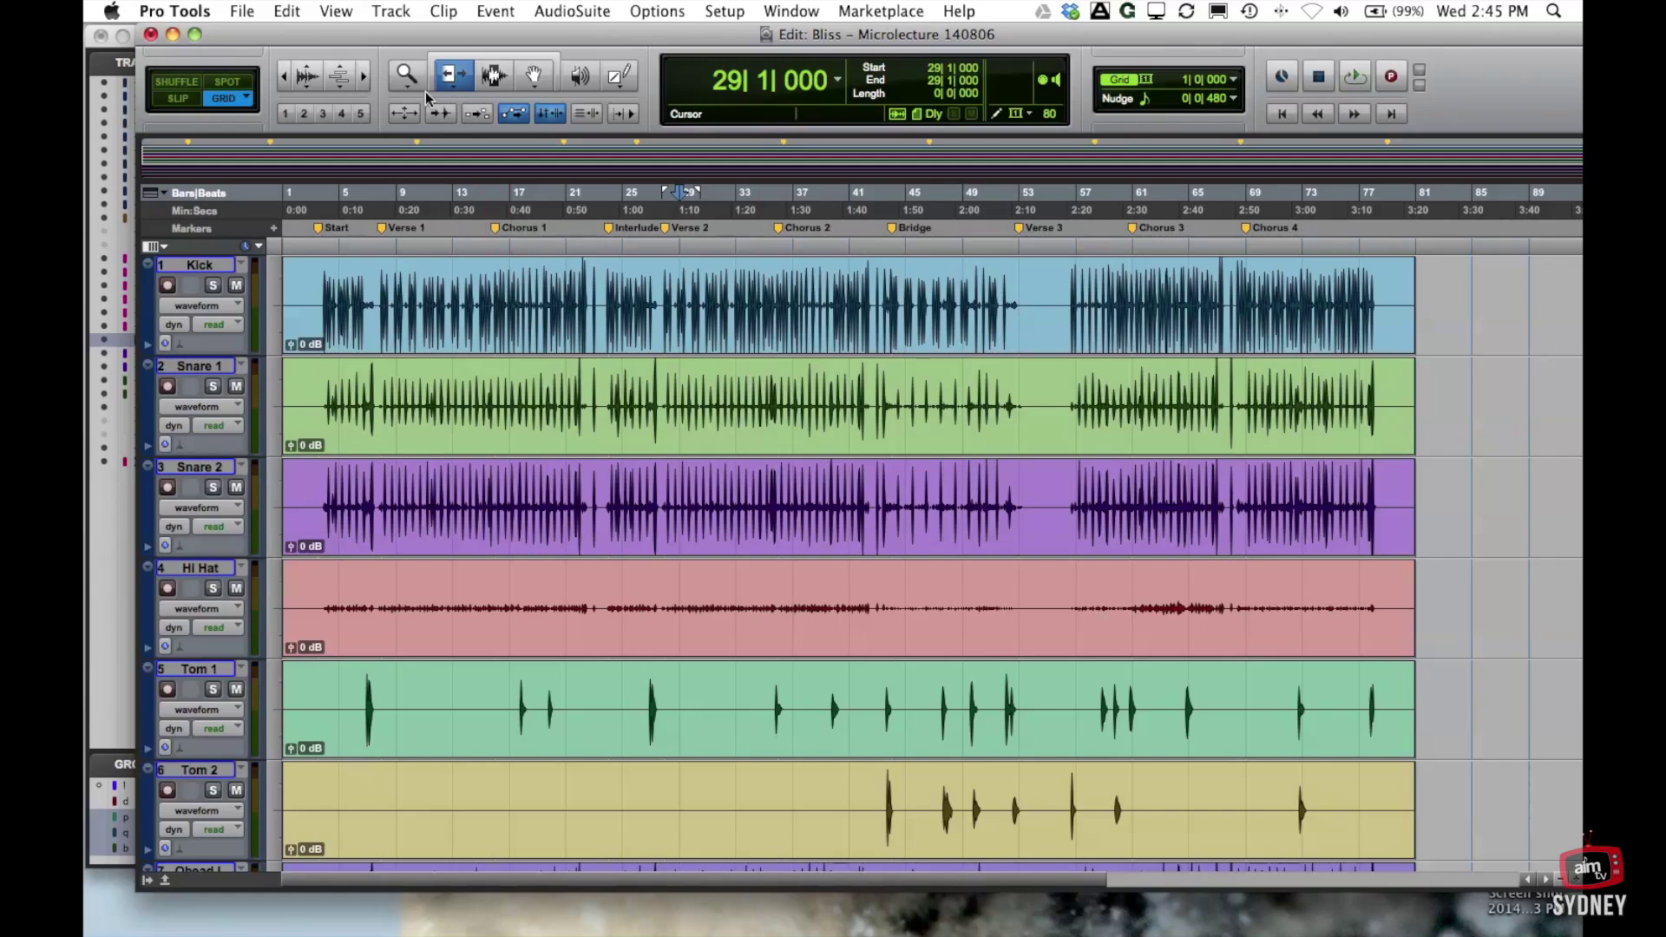
# Switch to the Selector tool and scroll briefly through the tracks
pyautogui.click(491, 77)
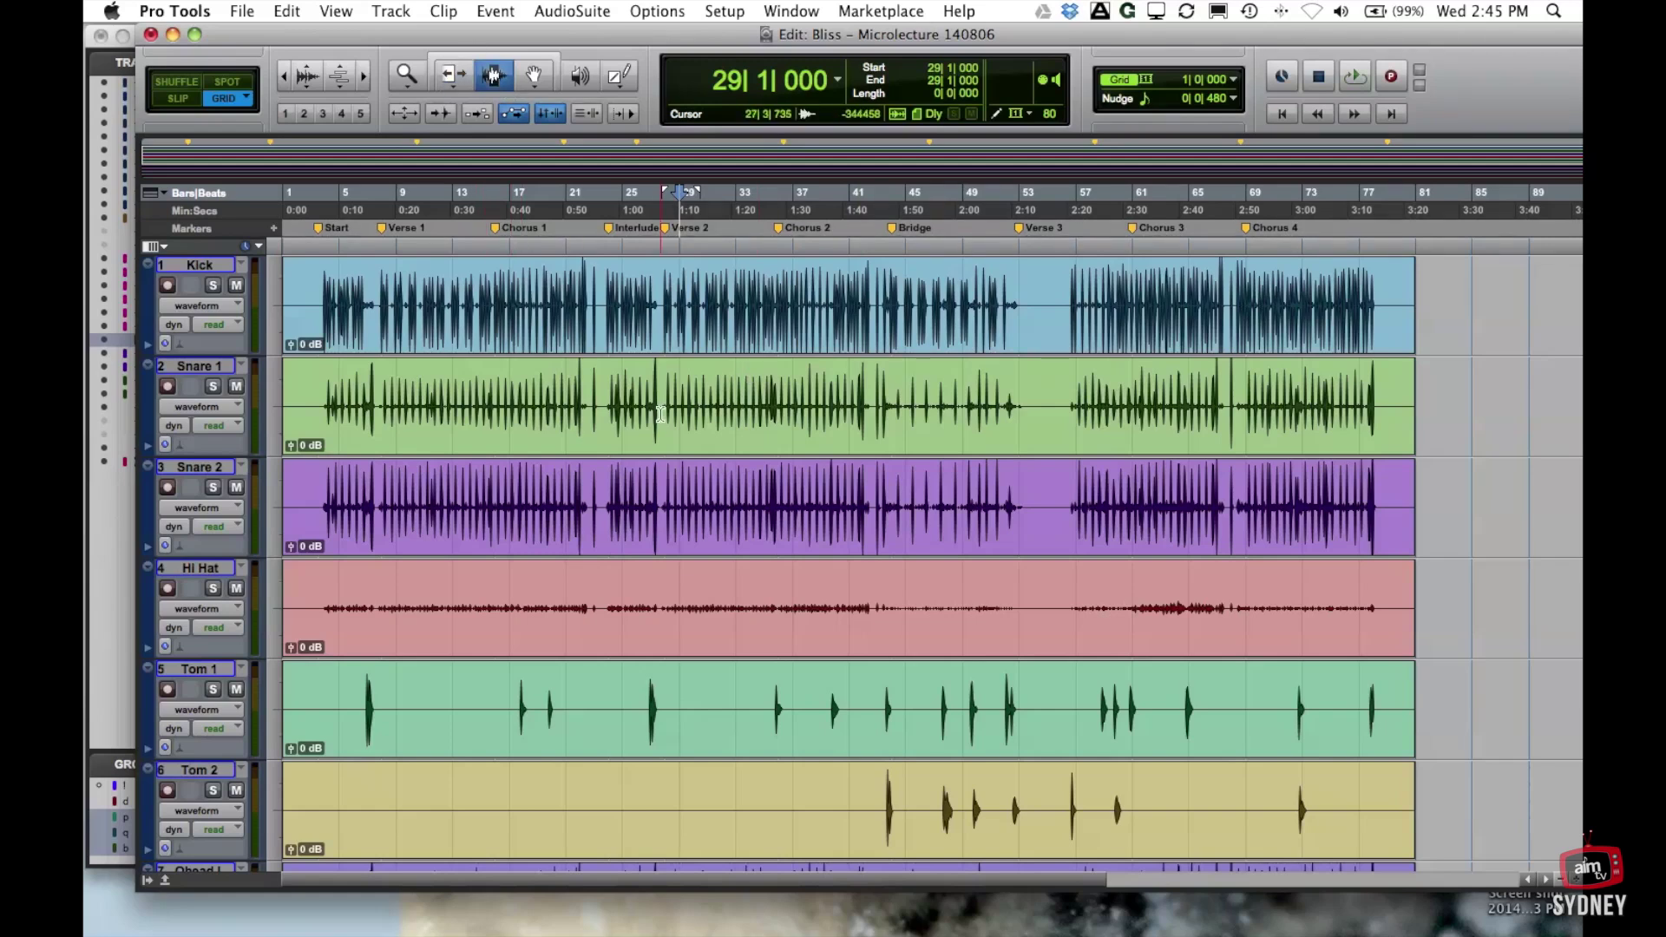
pyautogui.scroll(-8, 546, 425)
pyautogui.scroll(6, 703, 506)
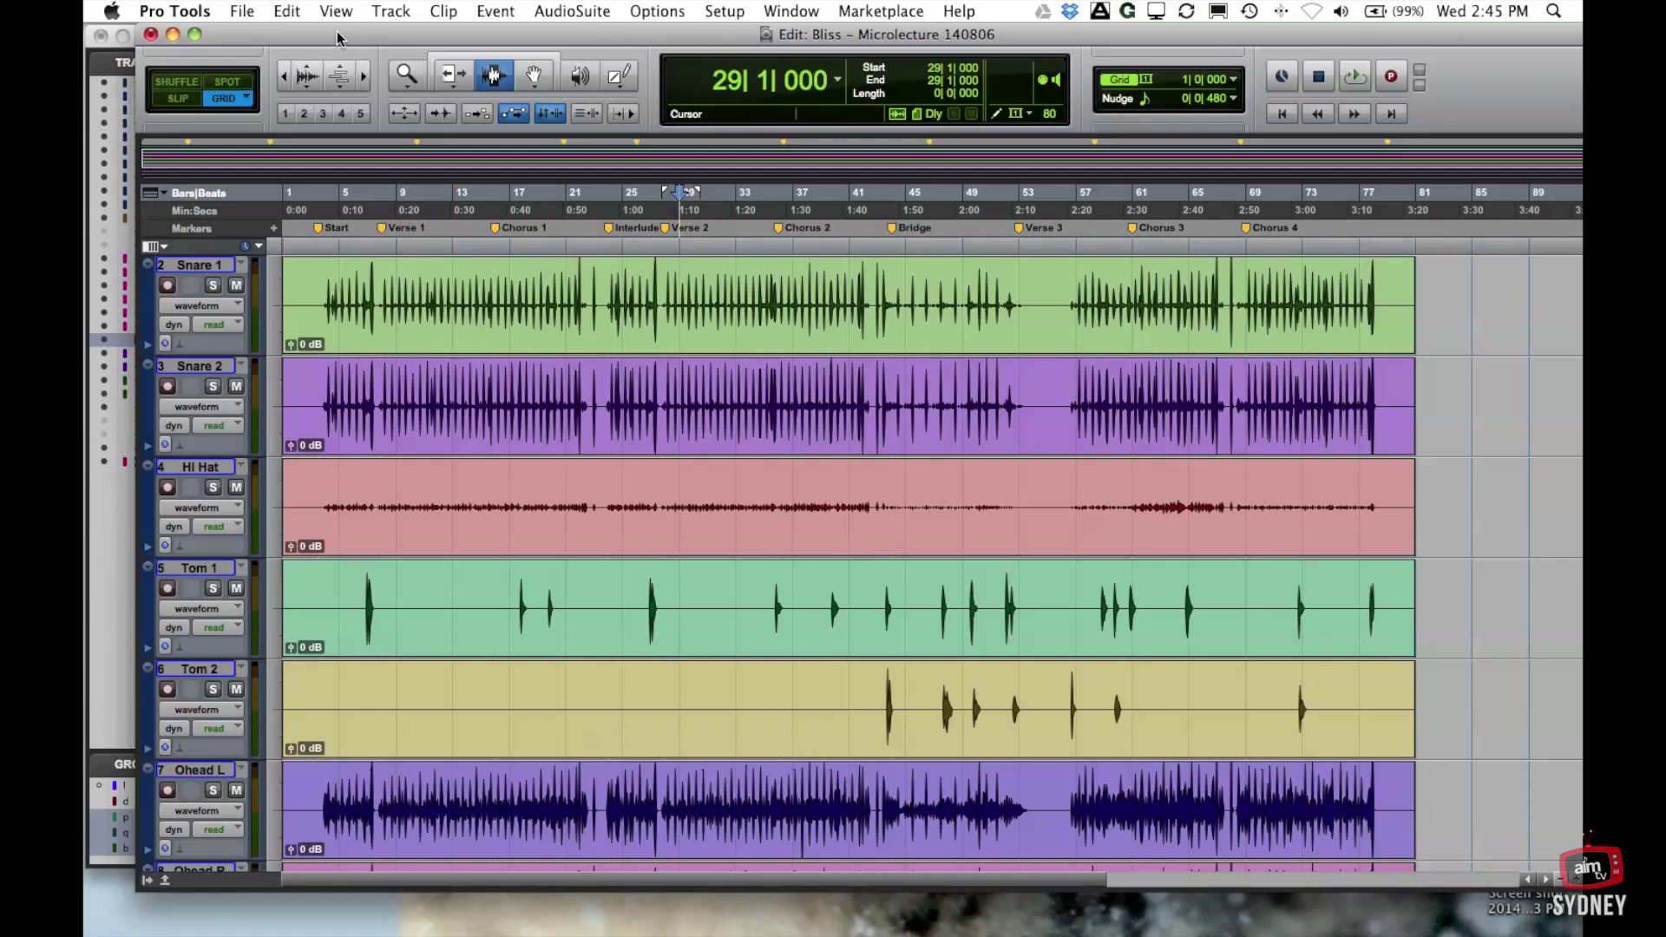
pyautogui.moveTo(340, 44); pyautogui.dragTo(336, 43)
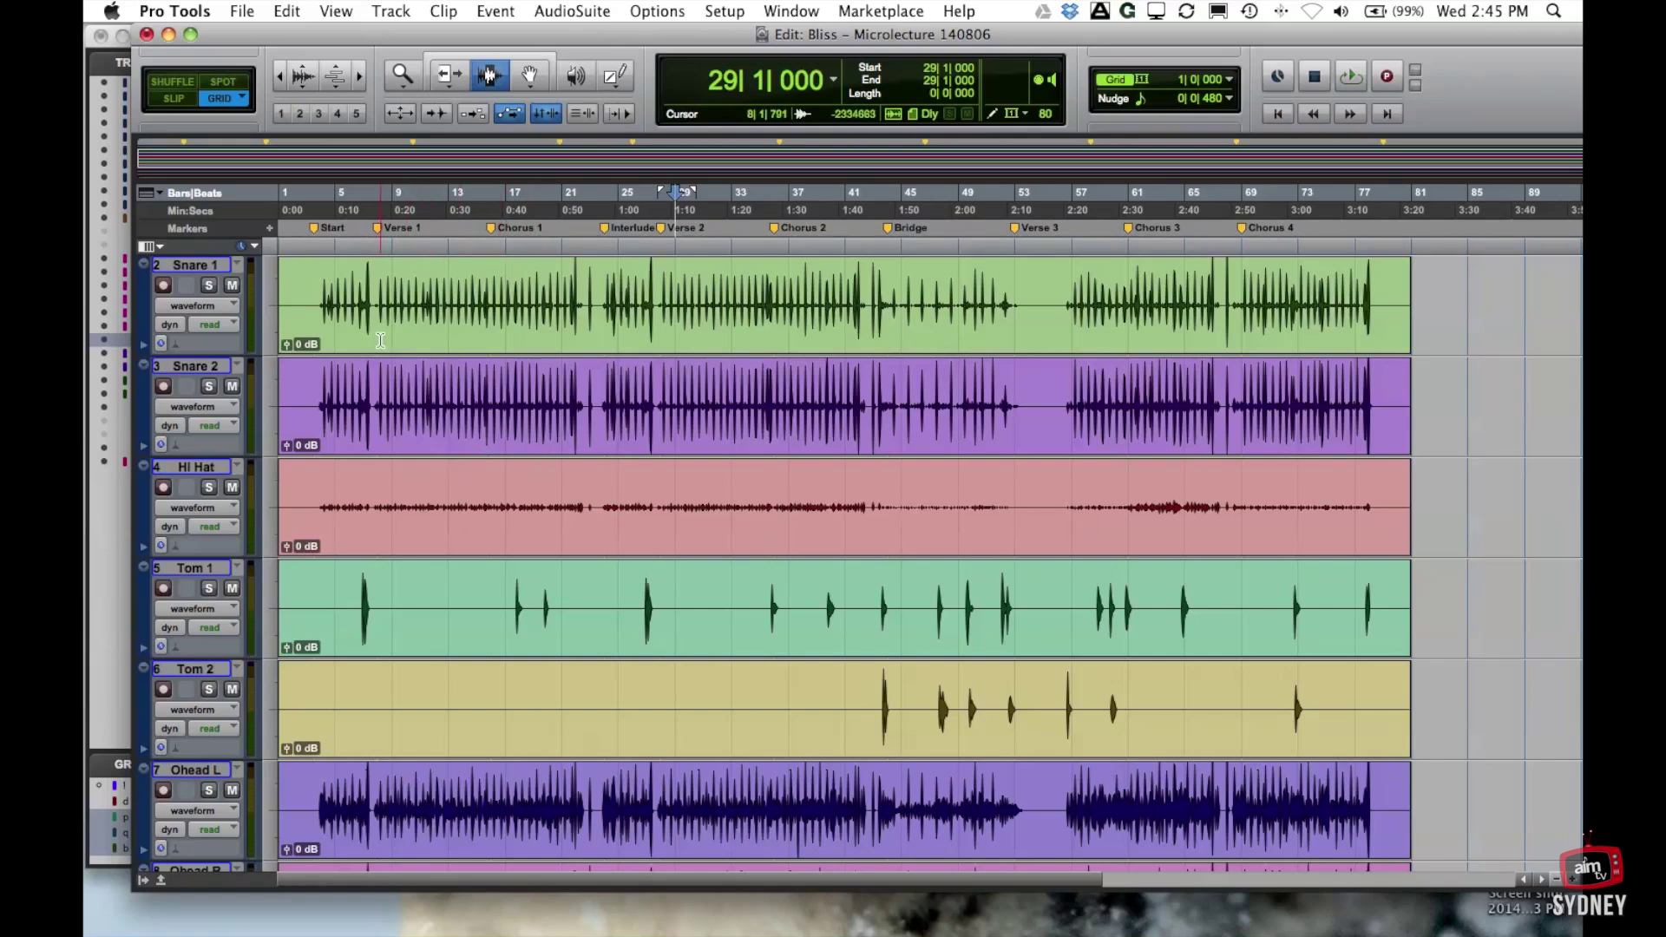
pyautogui.scroll(-10, 465, 383)
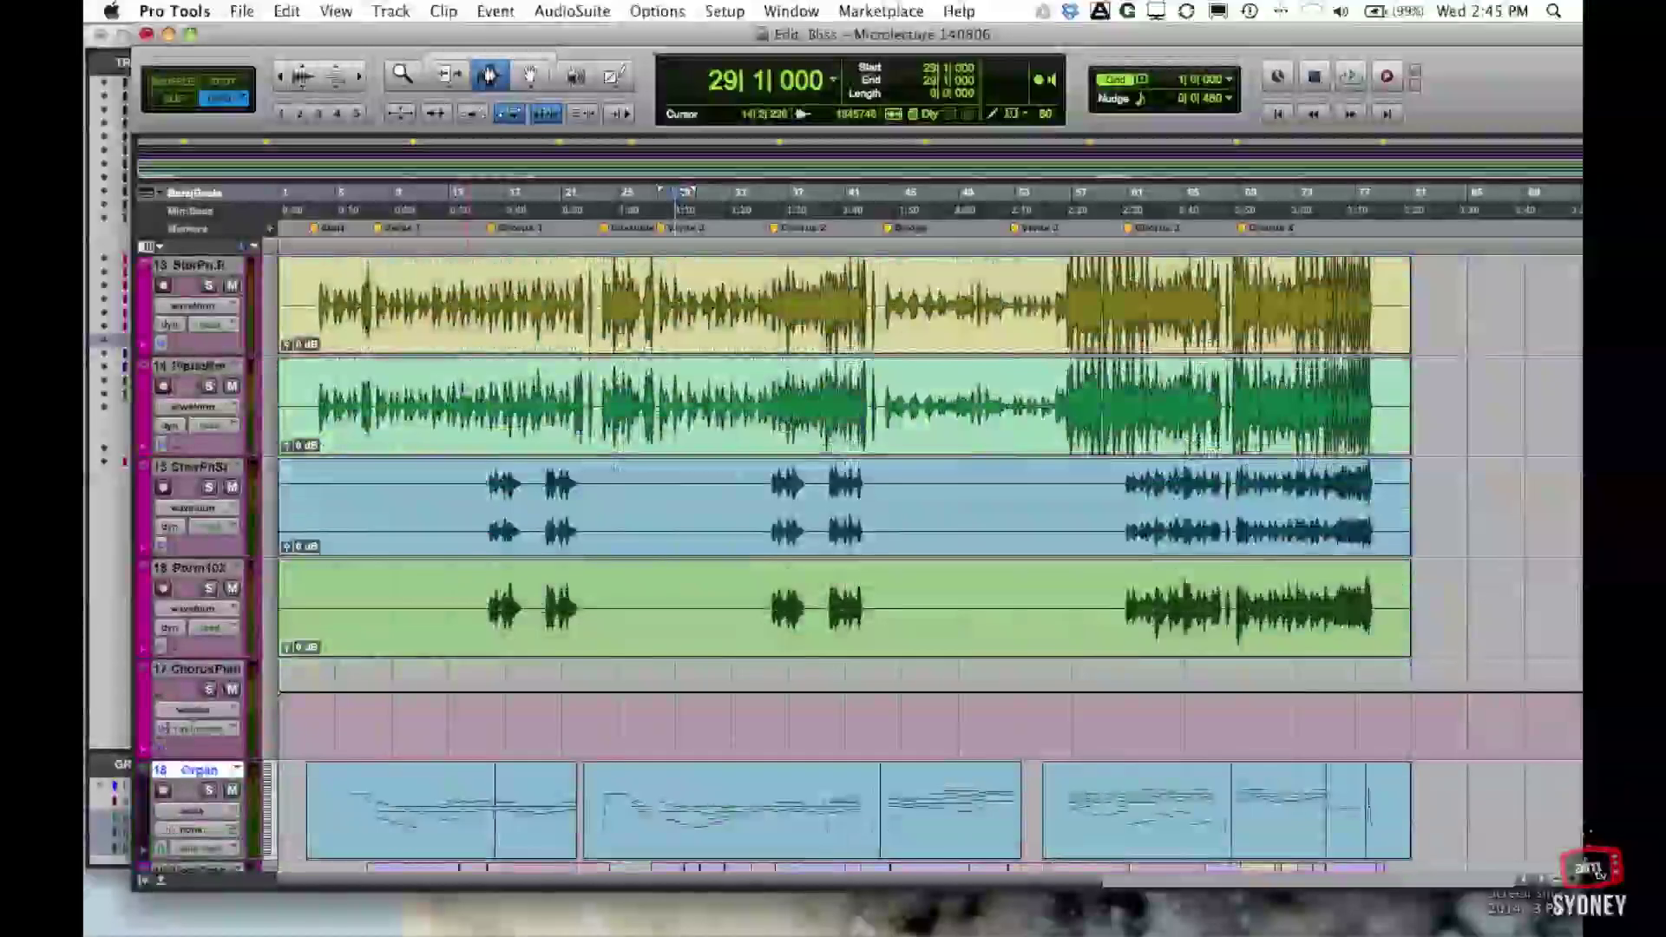
pyautogui.scroll(-7, 253, 632)
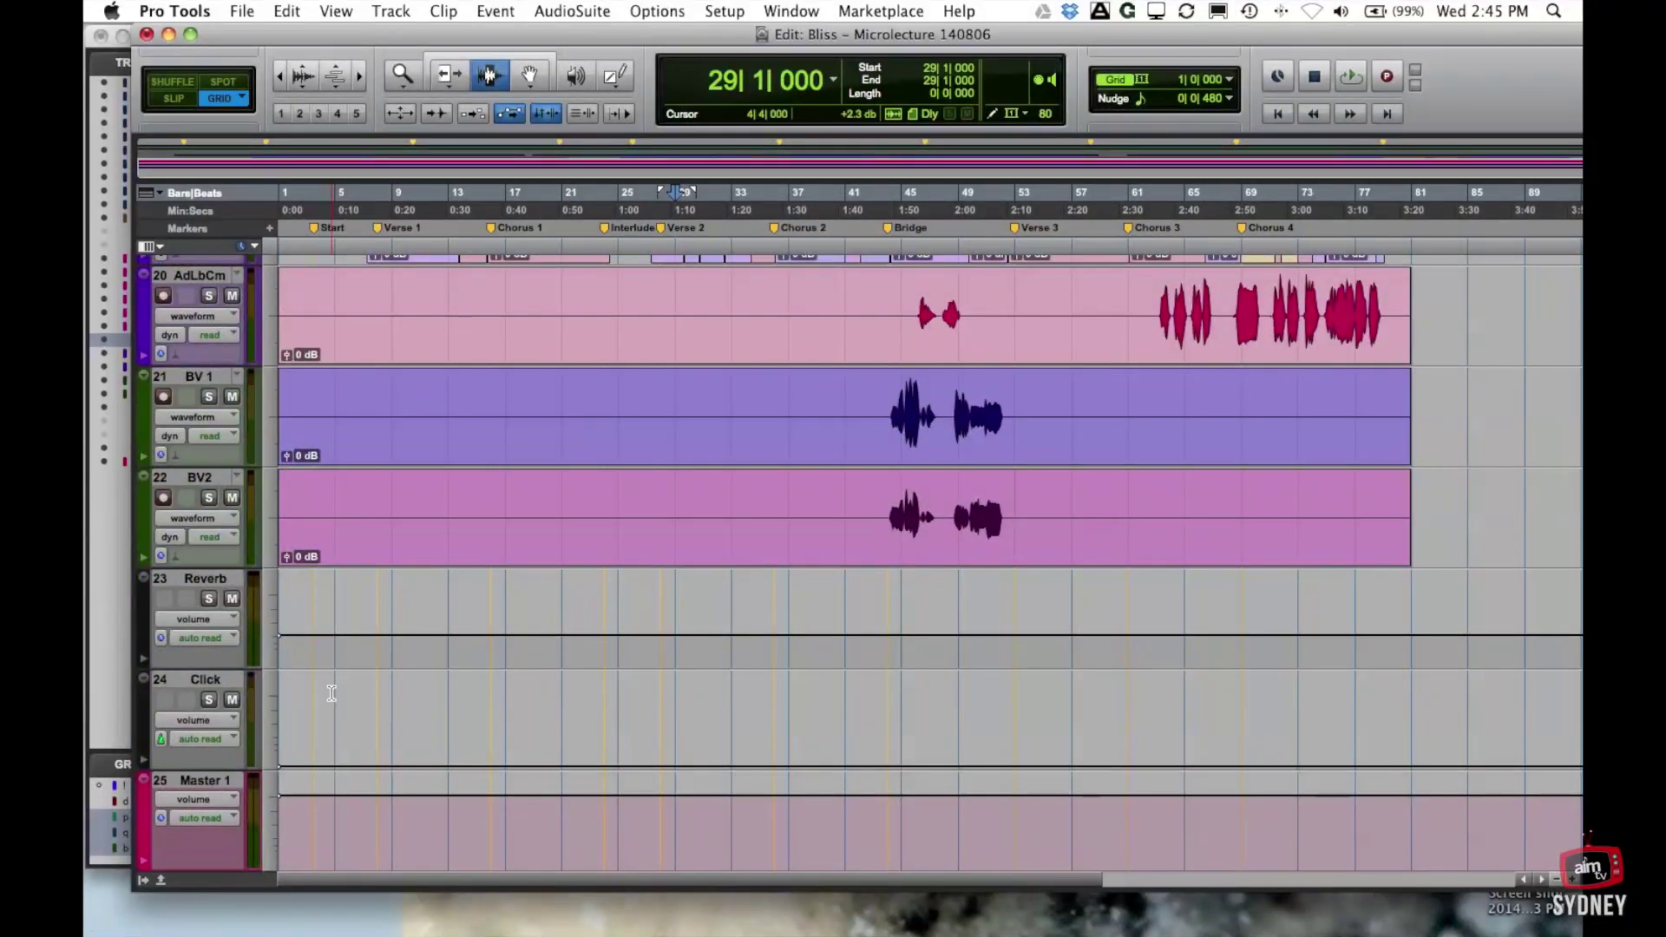
pyautogui.scroll(17, 327, 685)
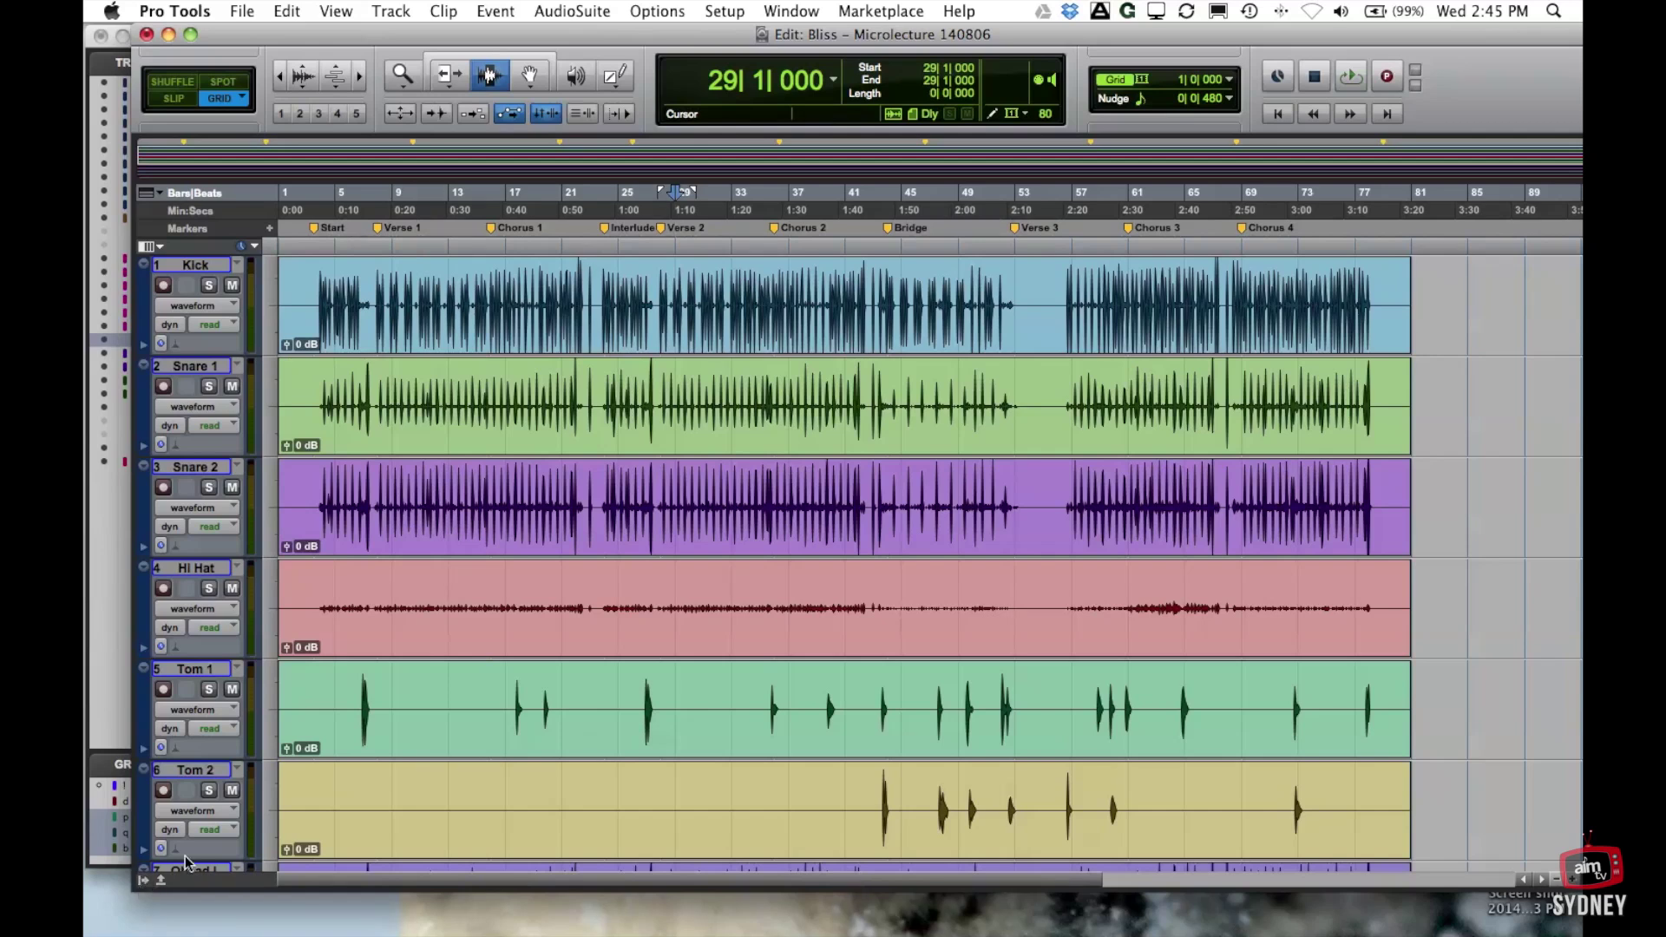
# Expand the Tracks/Groups list at the Edit window's bottom-left and scroll through the 24 tracks
pyautogui.click(140, 880)
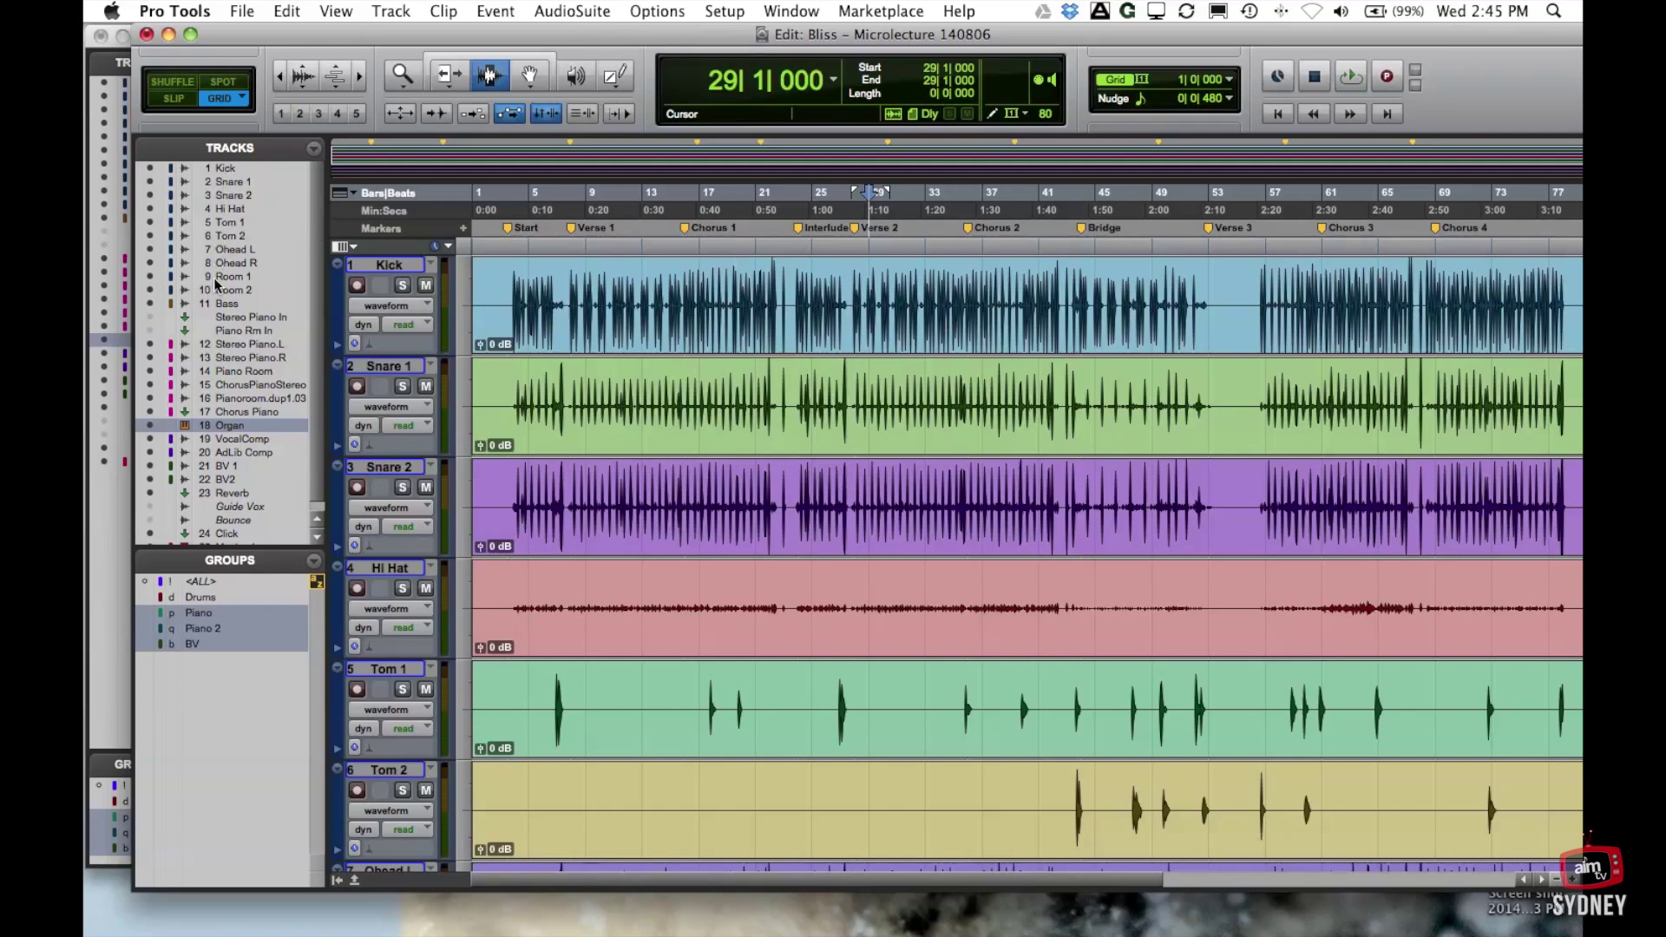
pyautogui.scroll(-1, 217, 286)
pyautogui.scroll(1, 233, 187)
pyautogui.click(371, 267)
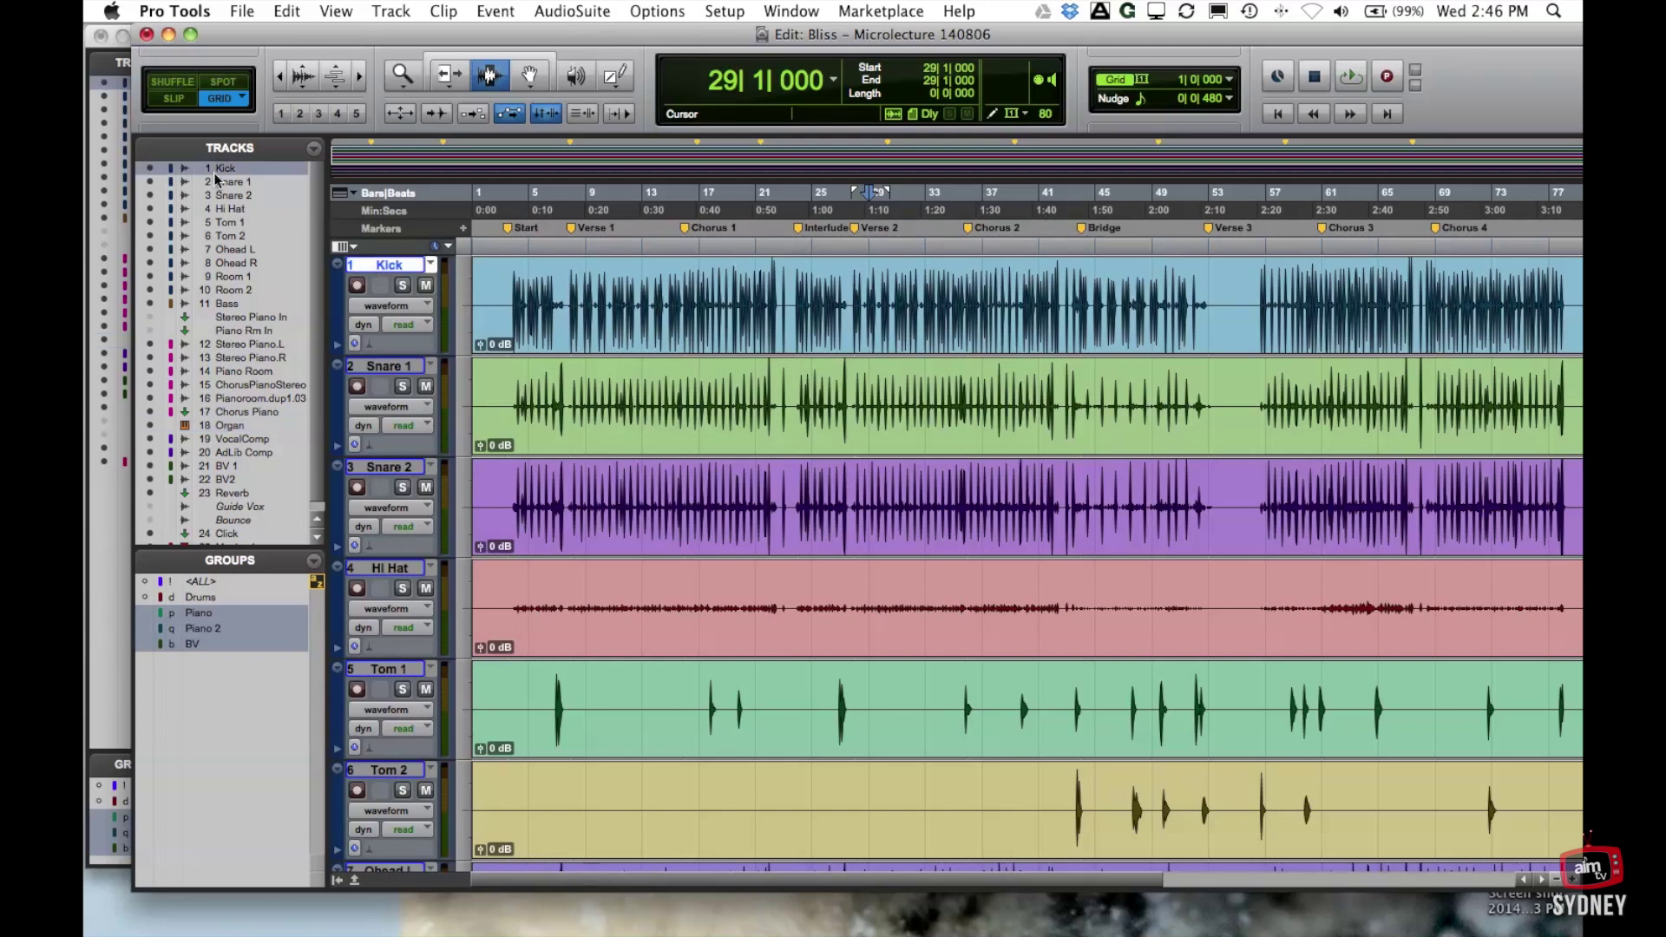
pyautogui.click(148, 168)
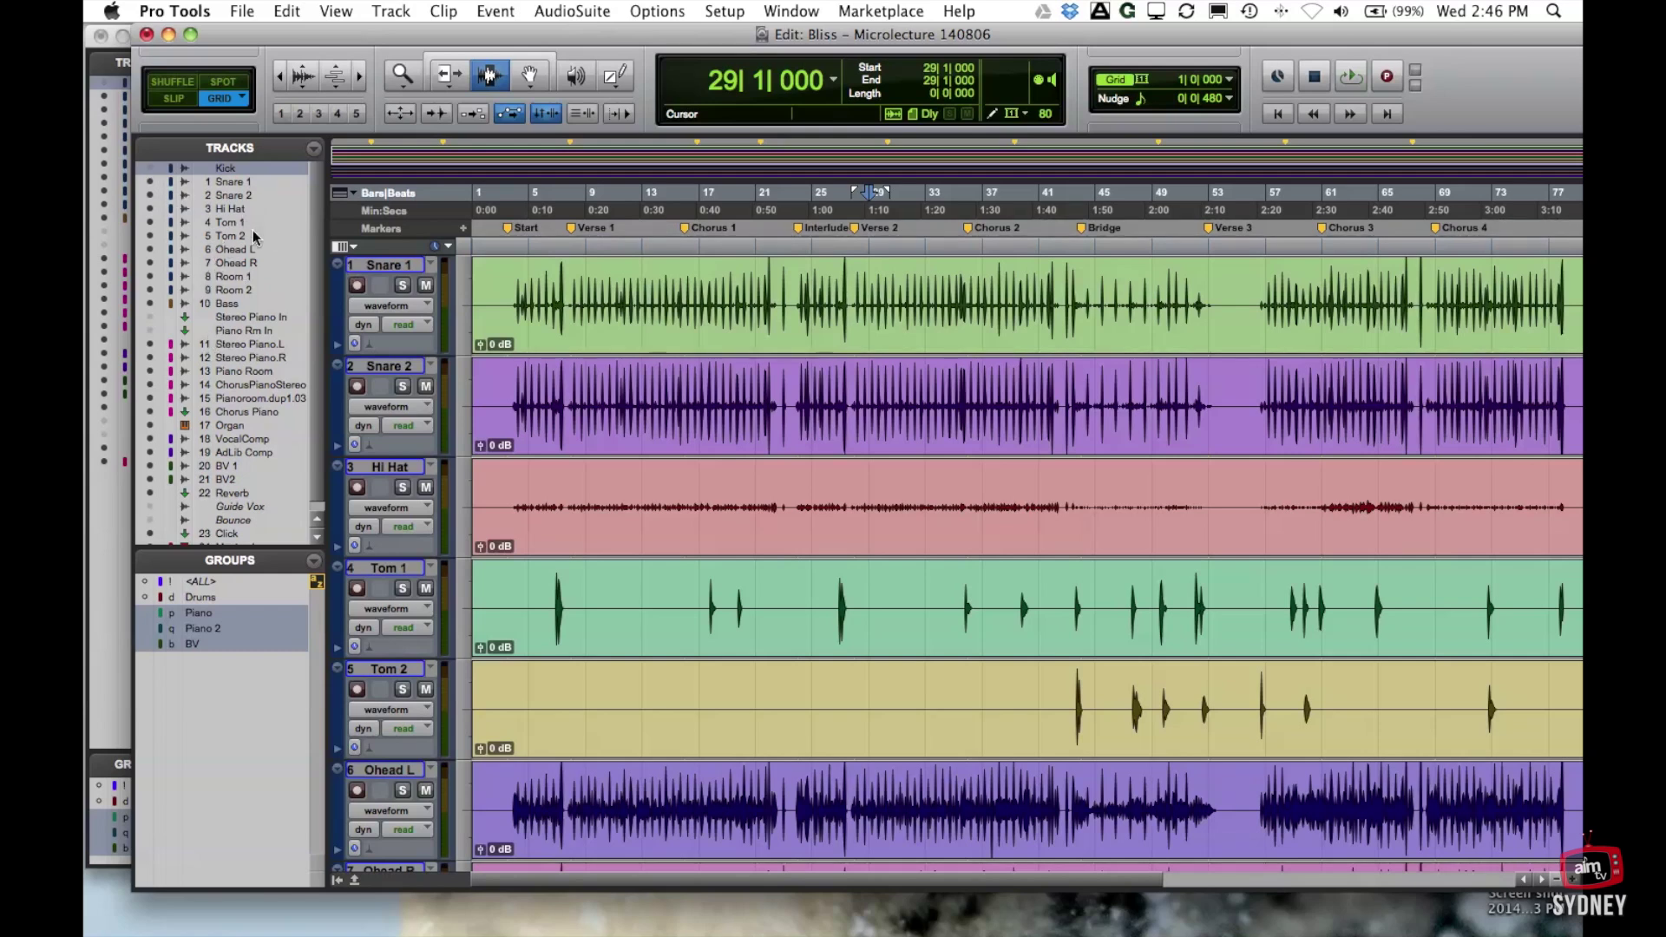
pyautogui.click(149, 168)
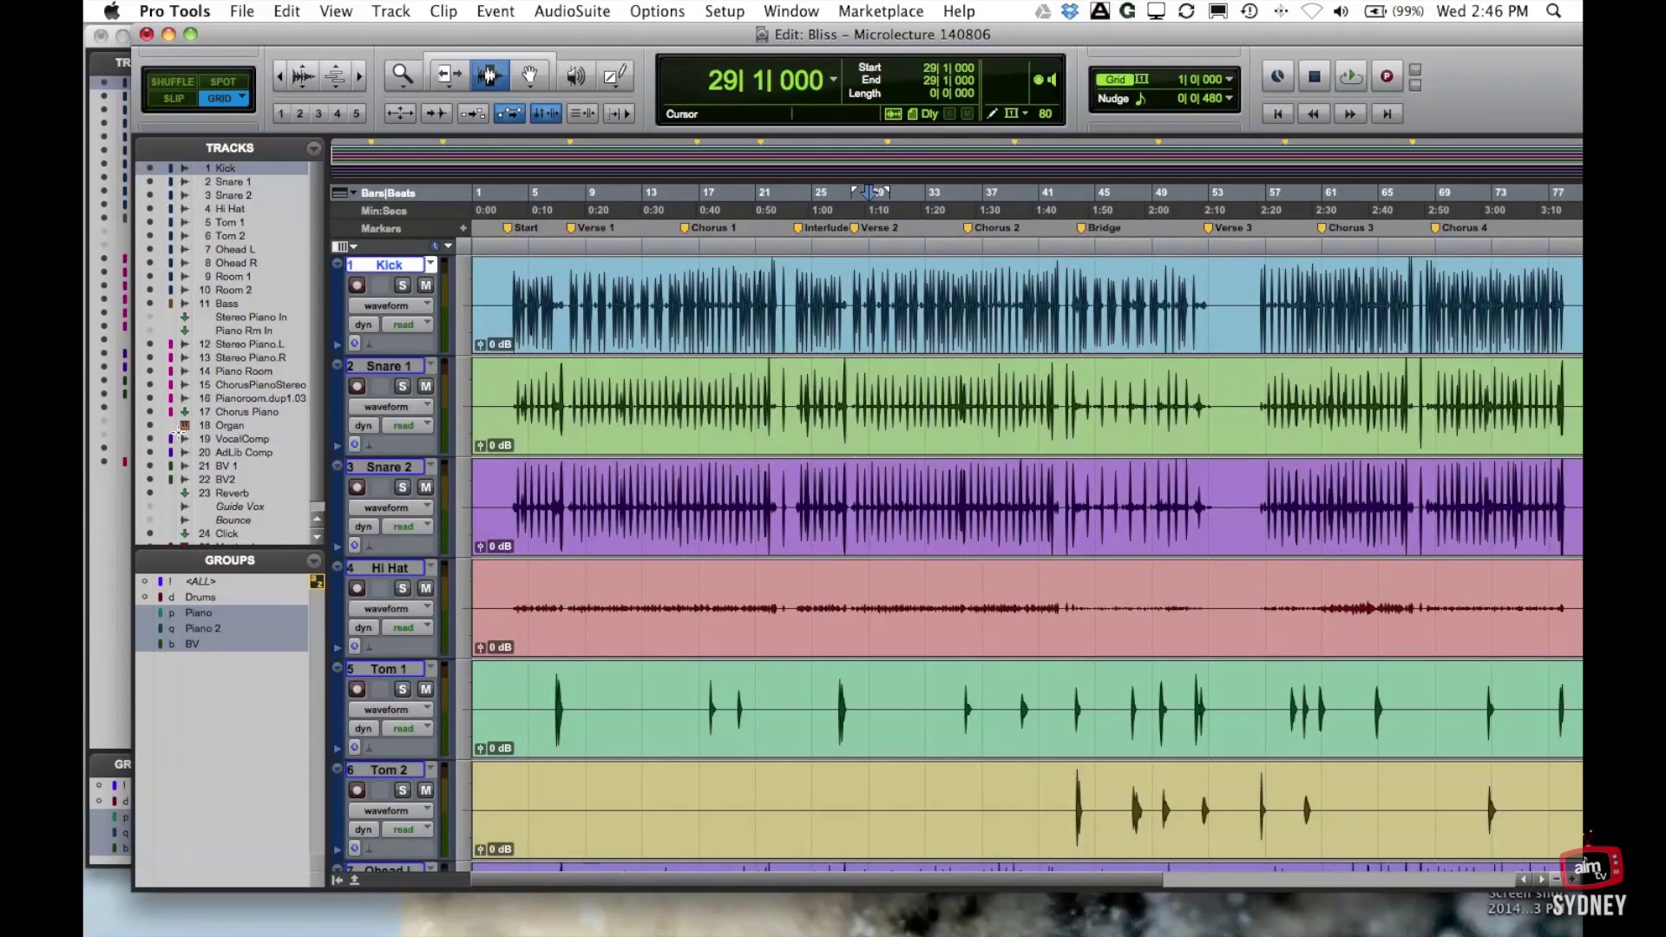
pyautogui.scroll(-1, 179, 431)
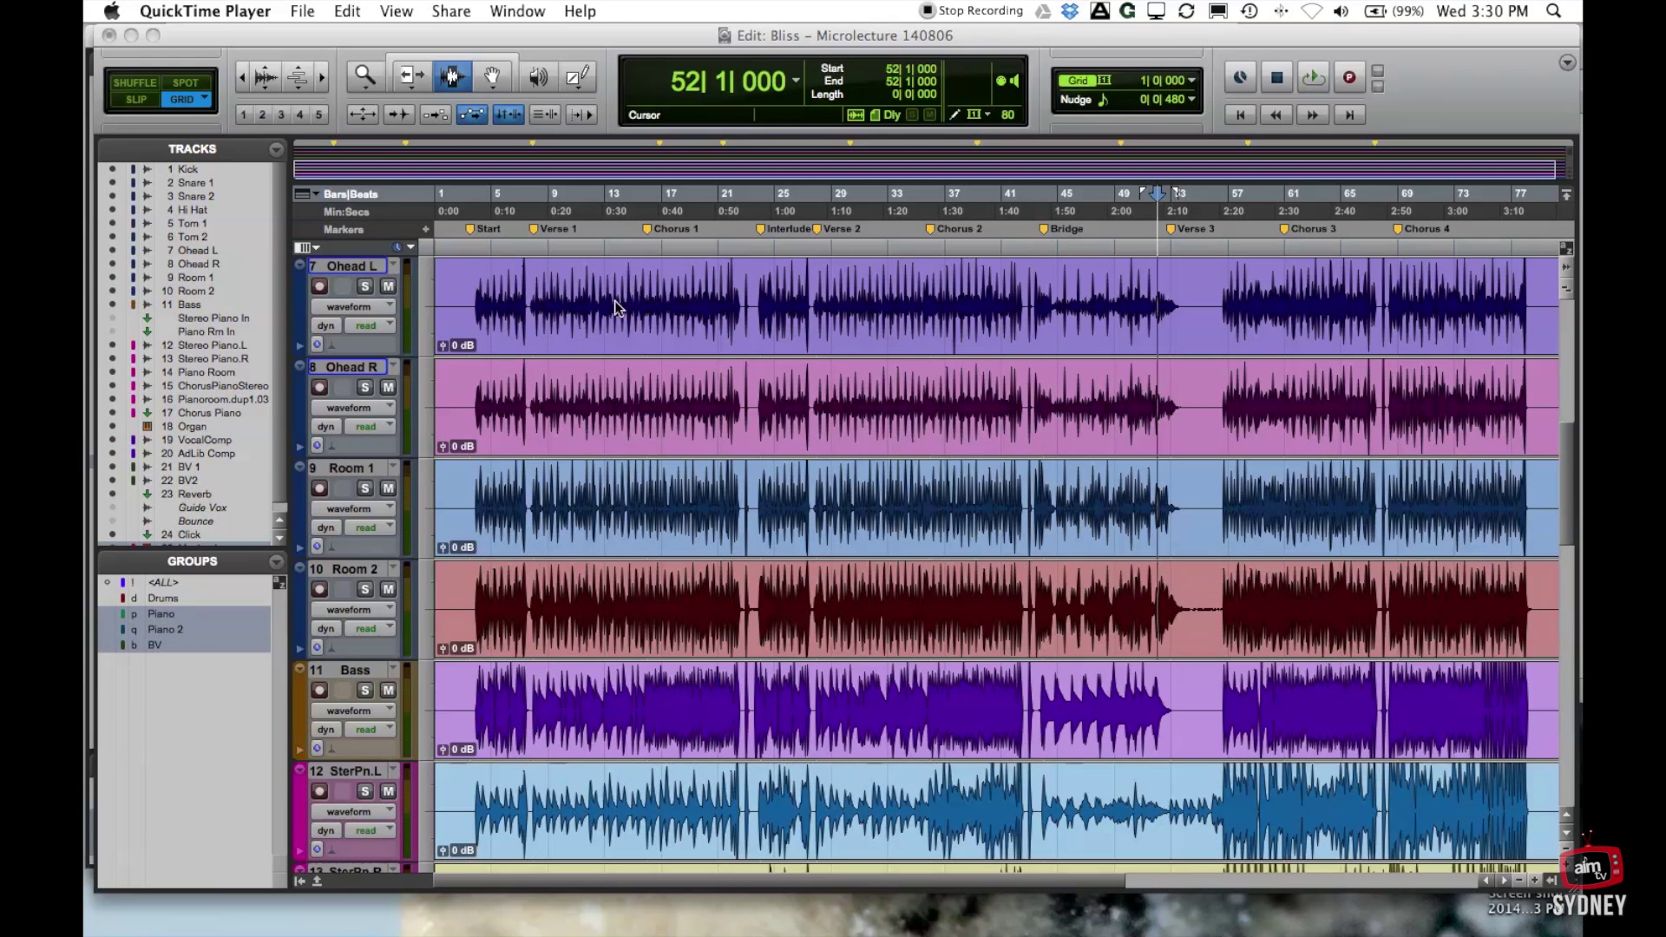
pyautogui.scroll(6, 560, 357)
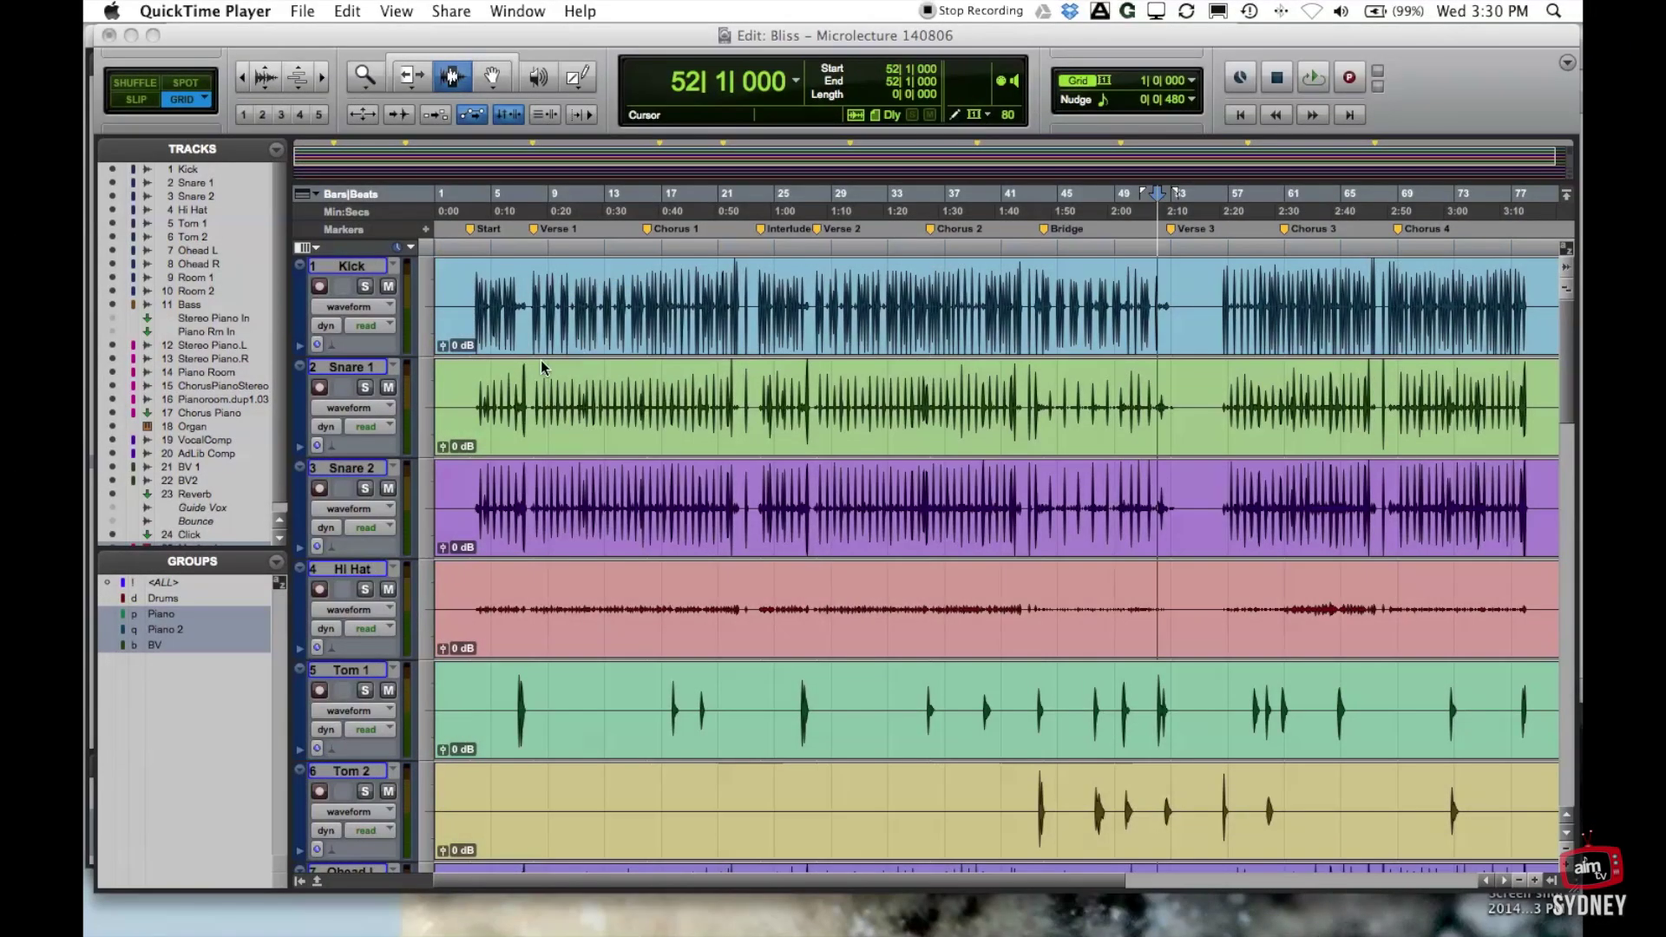
# Enable the Drums group and select bars 9 to 29 across the grouped tracks
pyautogui.keyDown('shift'); pyautogui.click(161, 598); pyautogui.keyUp('shift')
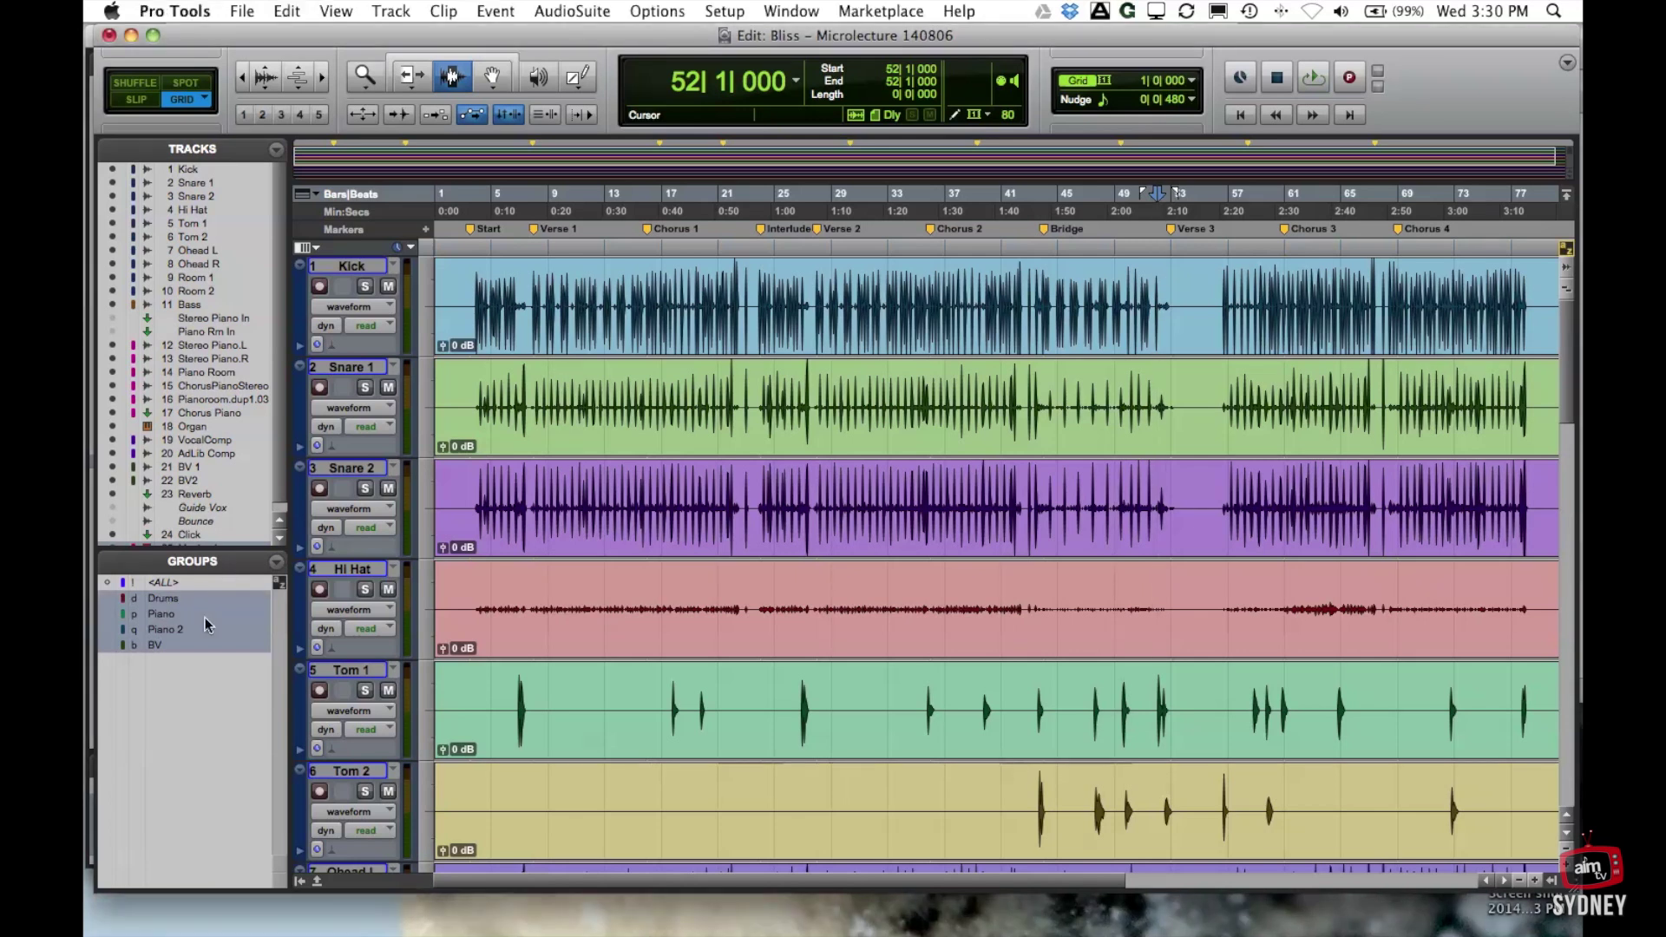
pyautogui.click(556, 363)
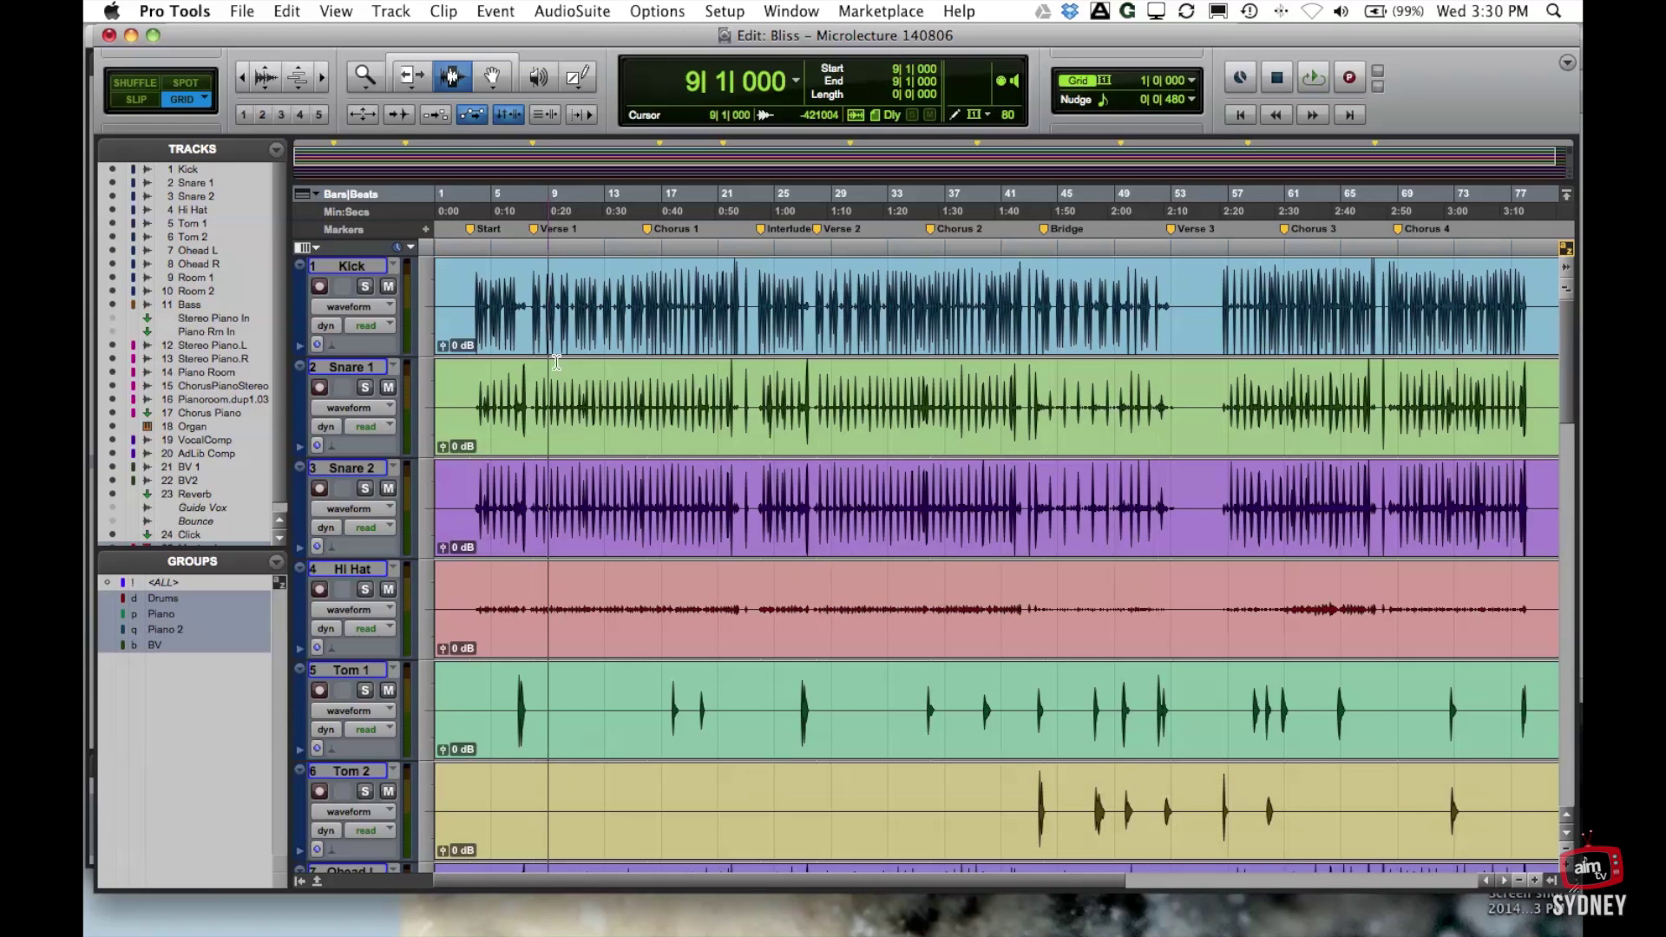
pyautogui.moveTo(556, 362); pyautogui.dragTo(844, 380)
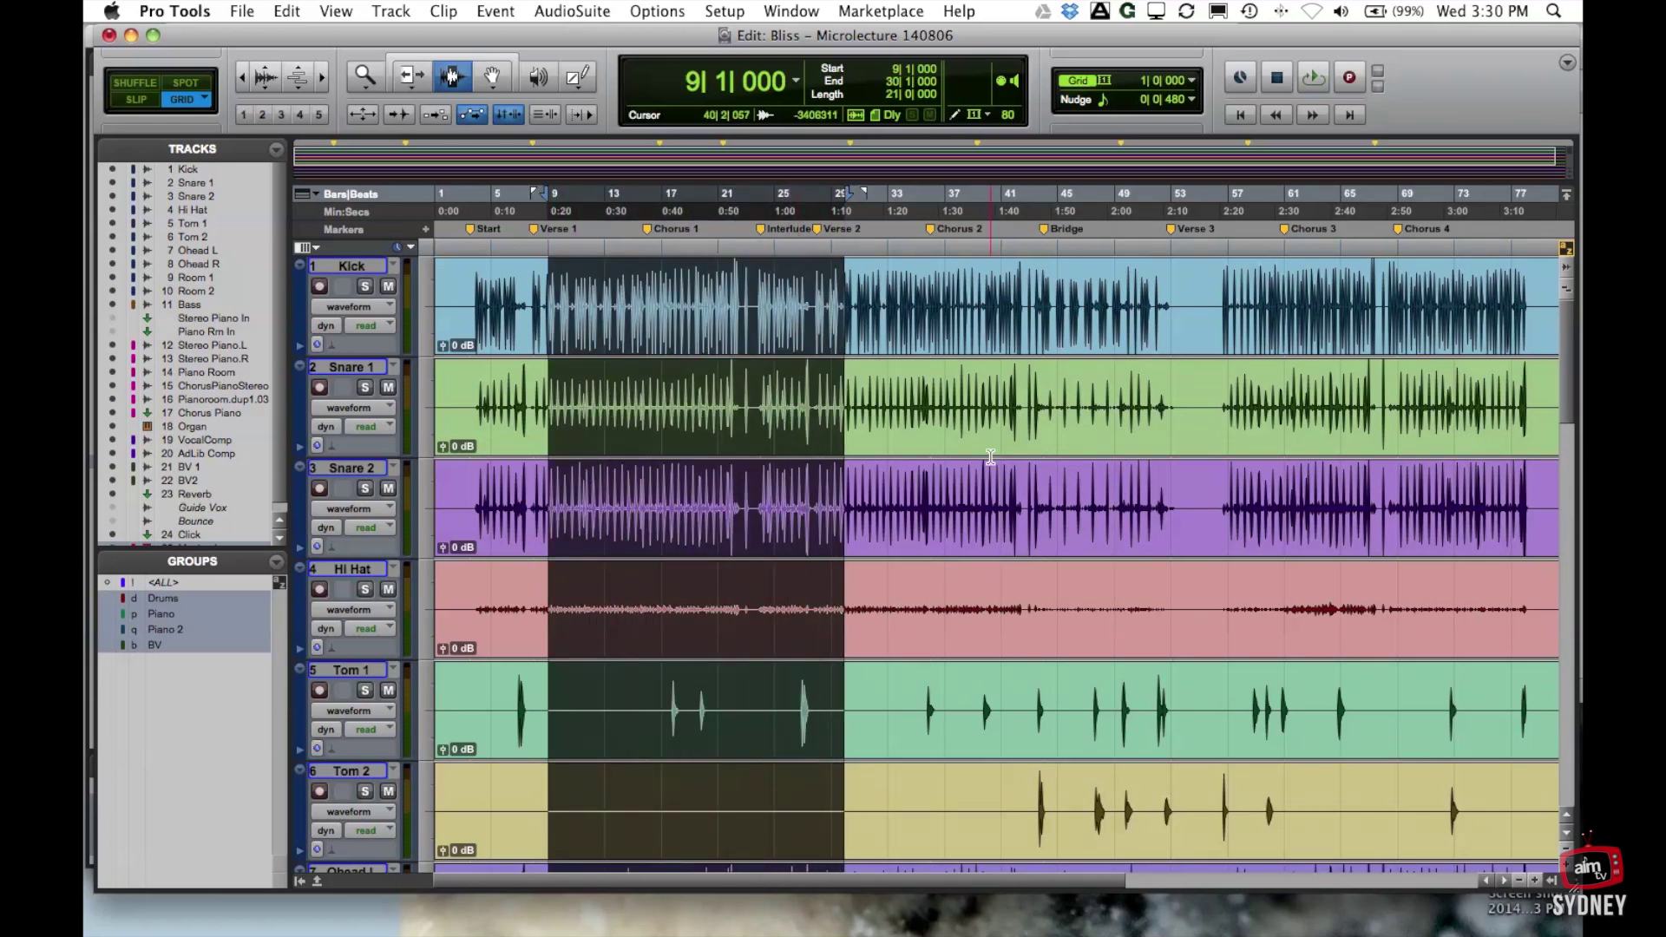
pyautogui.scroll(-8, 990, 457)
pyautogui.scroll(2, 990, 456)
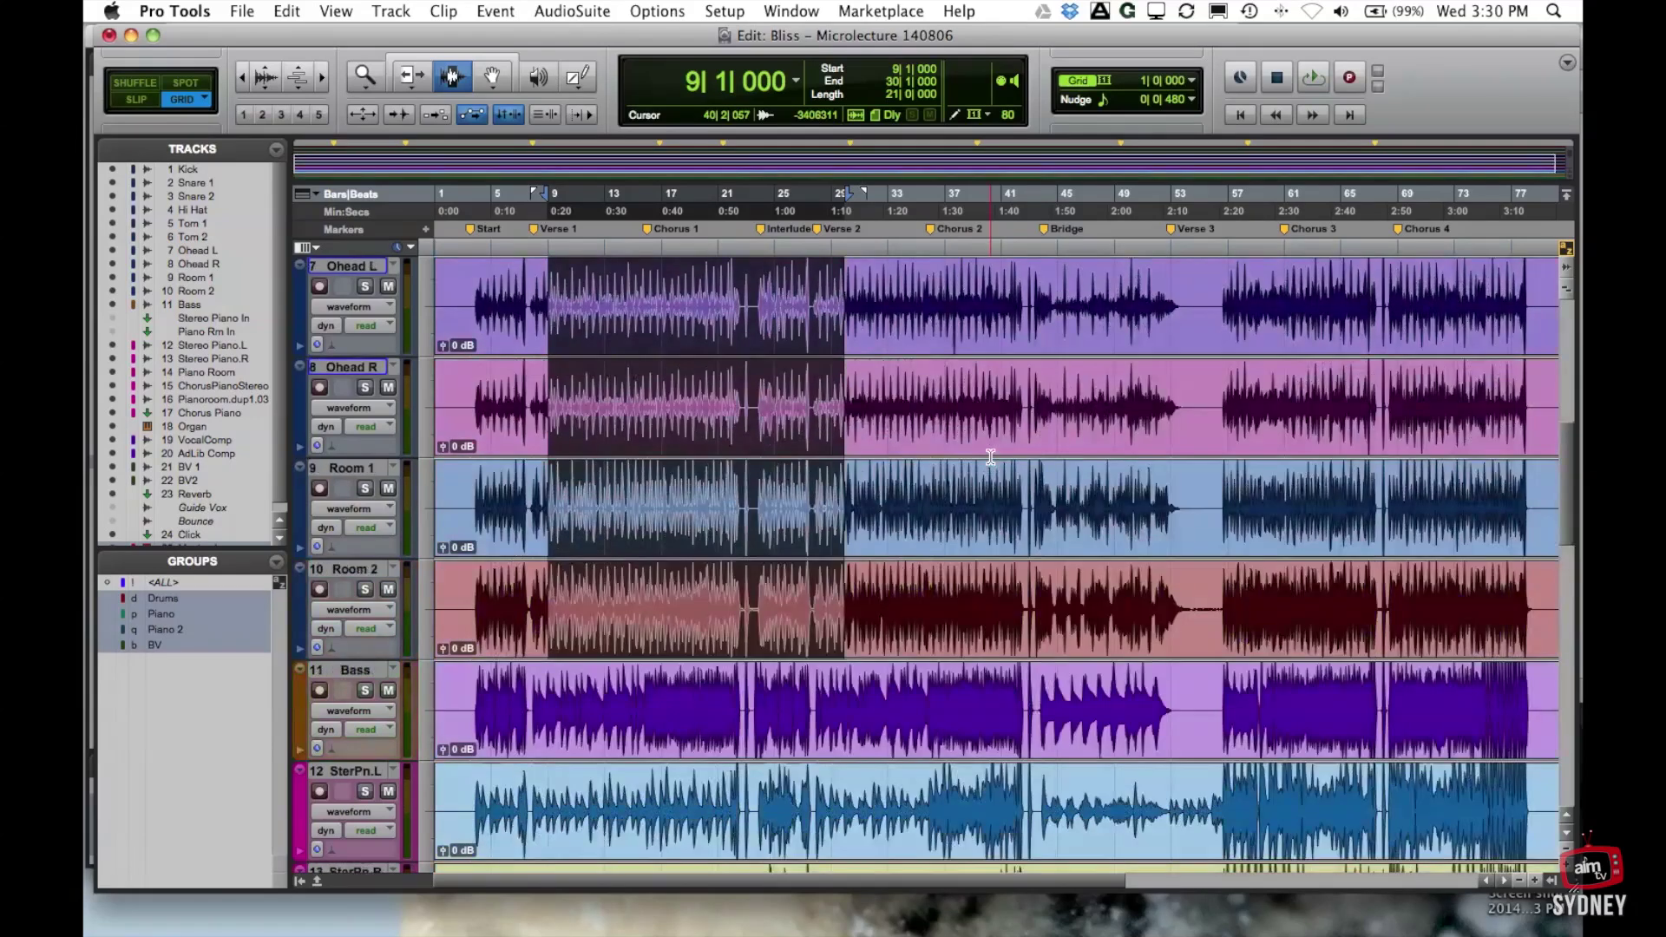
pyautogui.scroll(6, 990, 457)
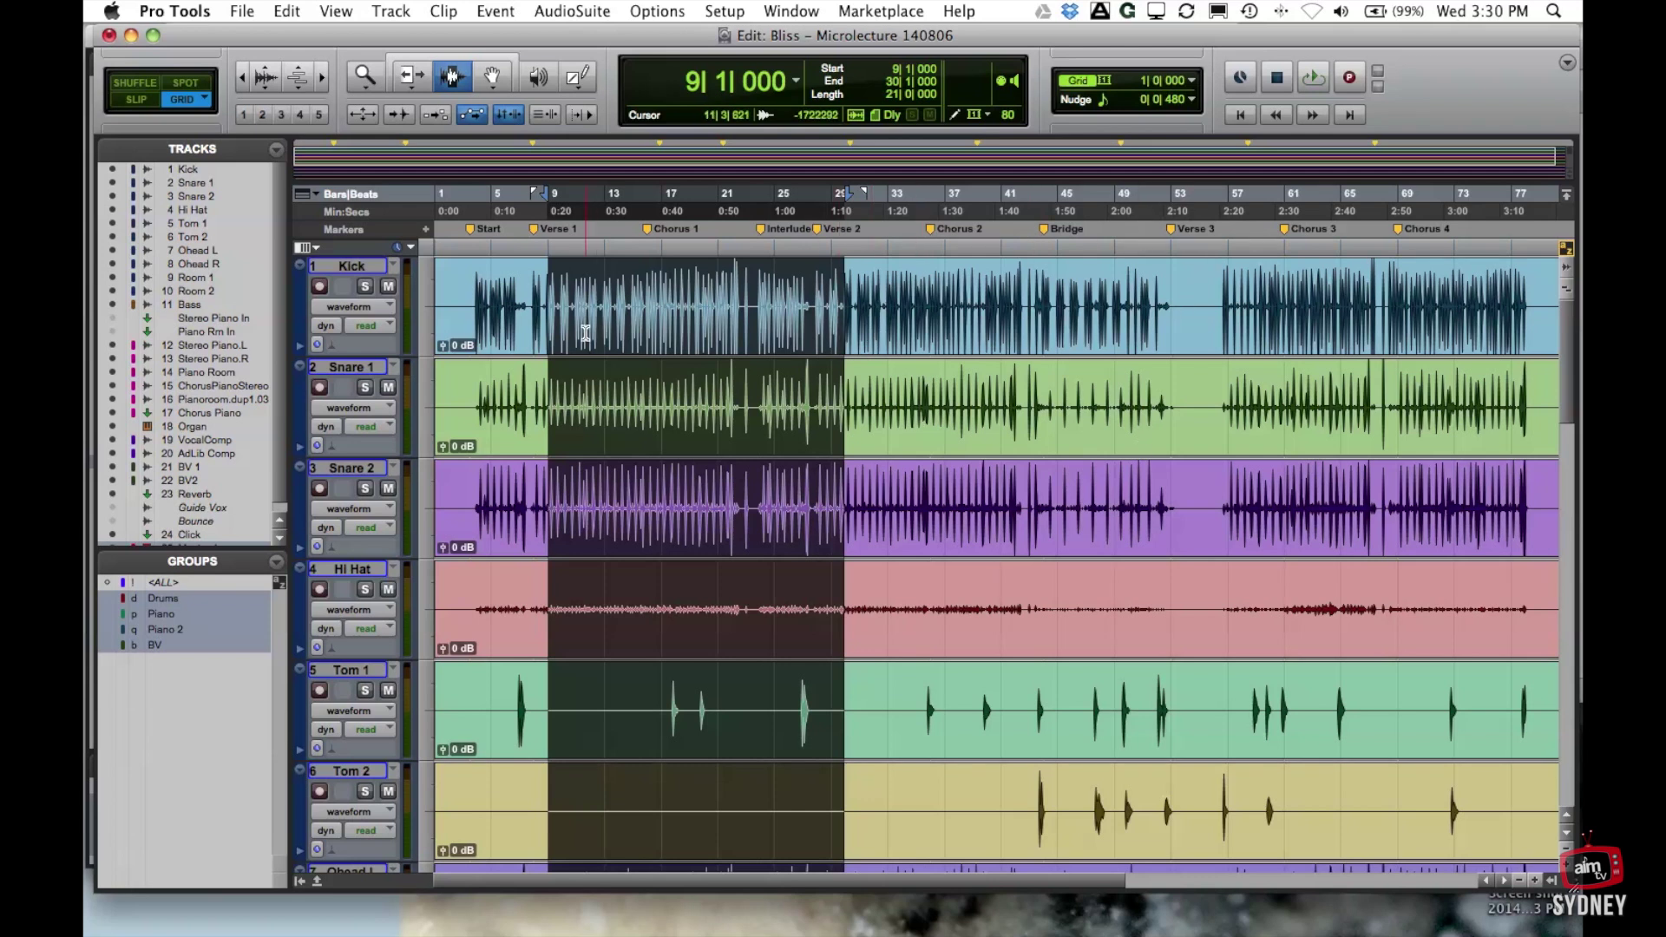
# Delete the audio in bars 4–28, undo it, and place the insertion point at bar 30
pyautogui.moveTo(476, 342); pyautogui.dragTo(810, 349)
pyautogui.press('Delete')
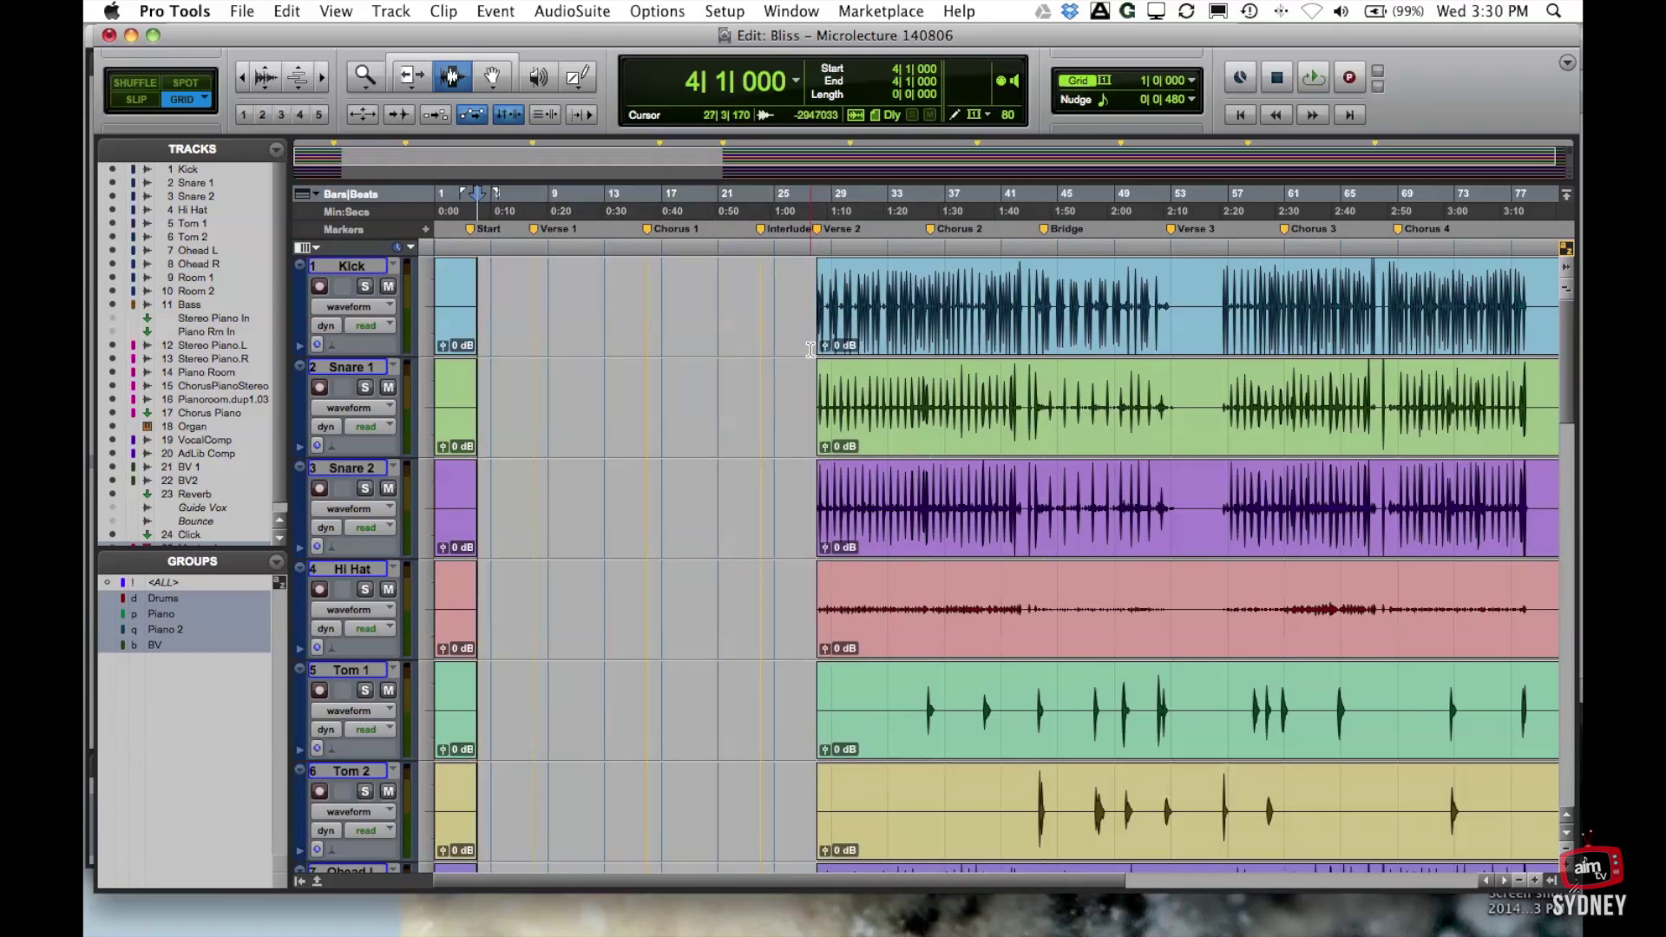
pyautogui.press('super+z')
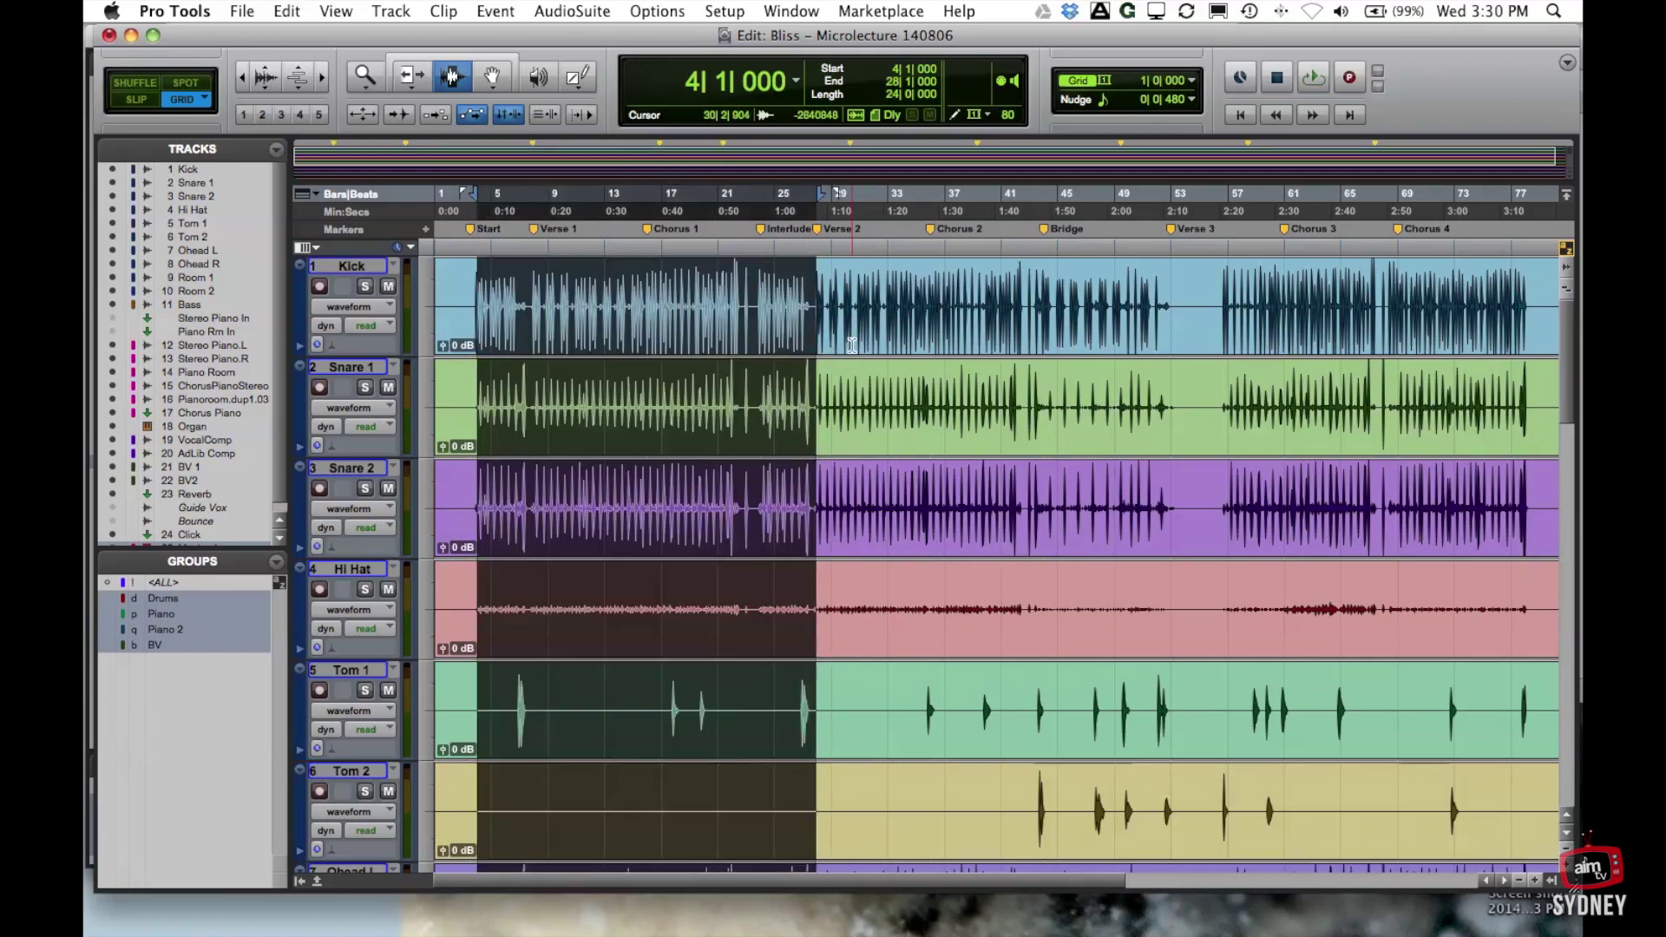
pyautogui.click(852, 345)
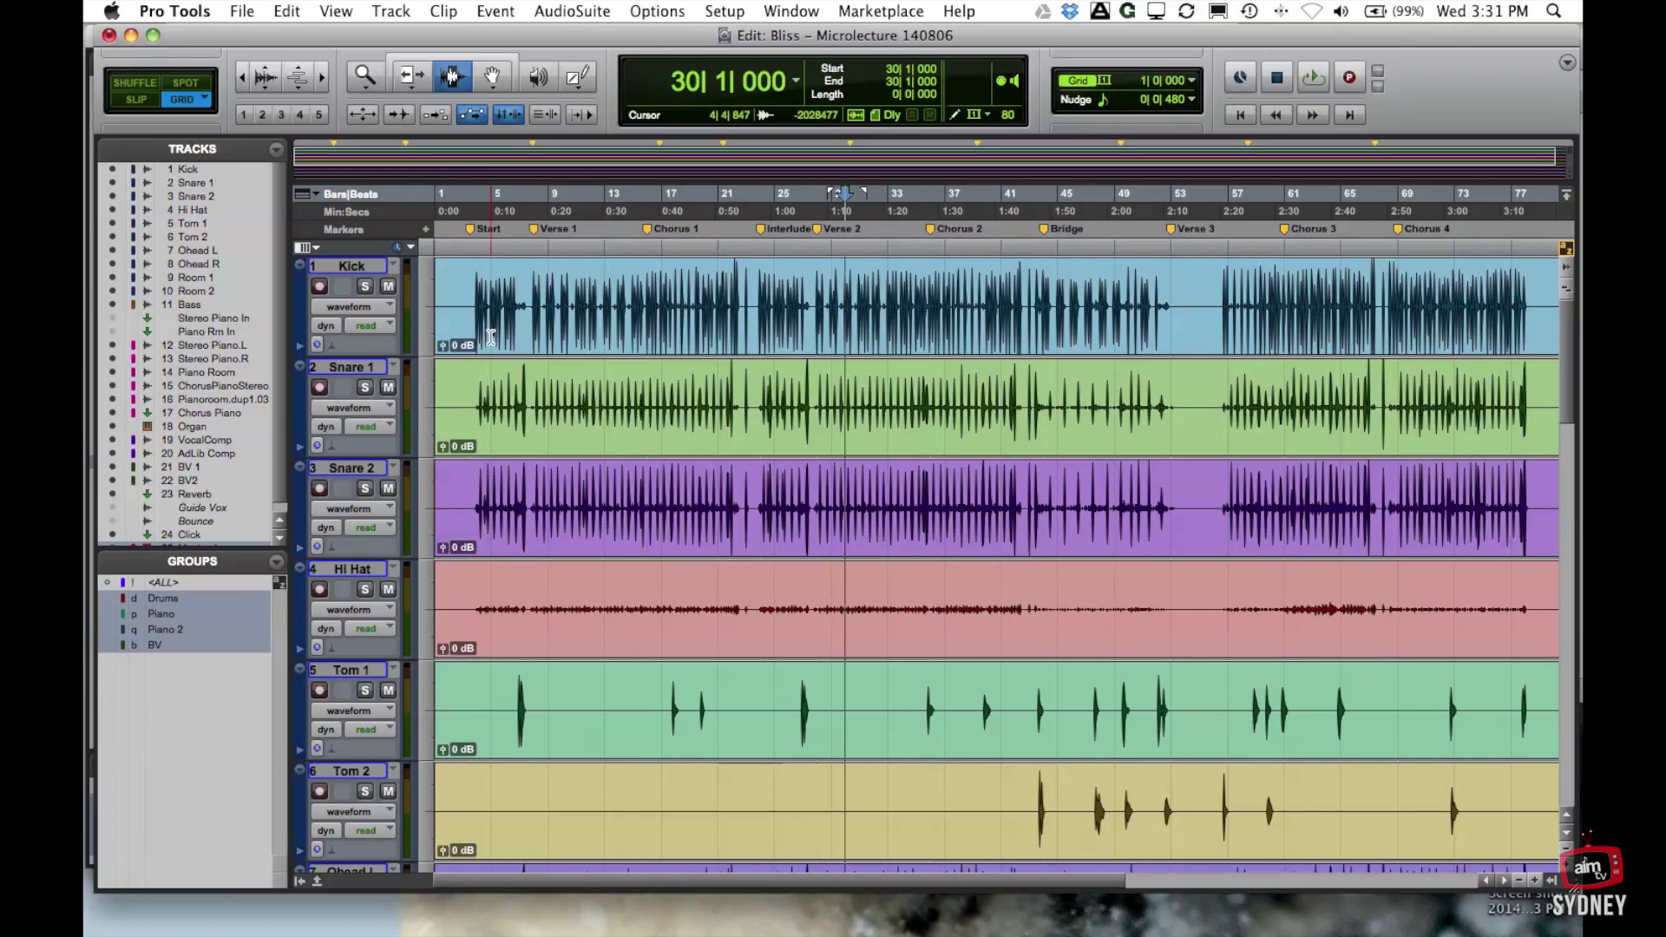
# In the Mix window, lower the Kick fader along with the grouped drum tracks
pyautogui.press('super+equal')
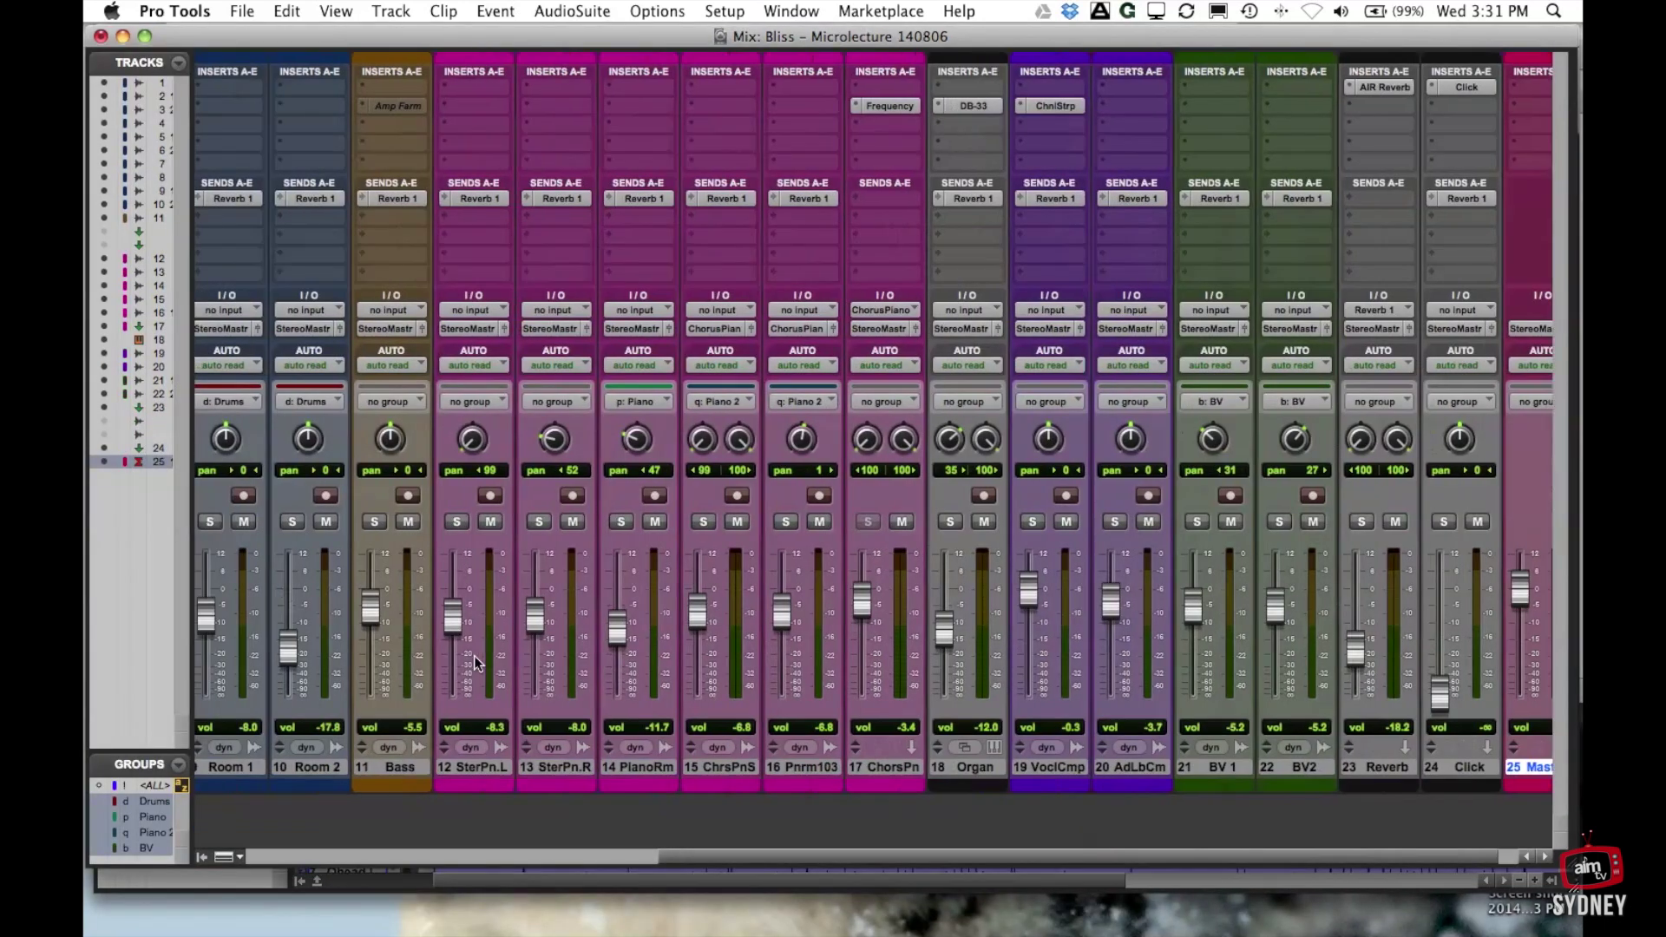
pyautogui.hscroll(-5, 474, 654)
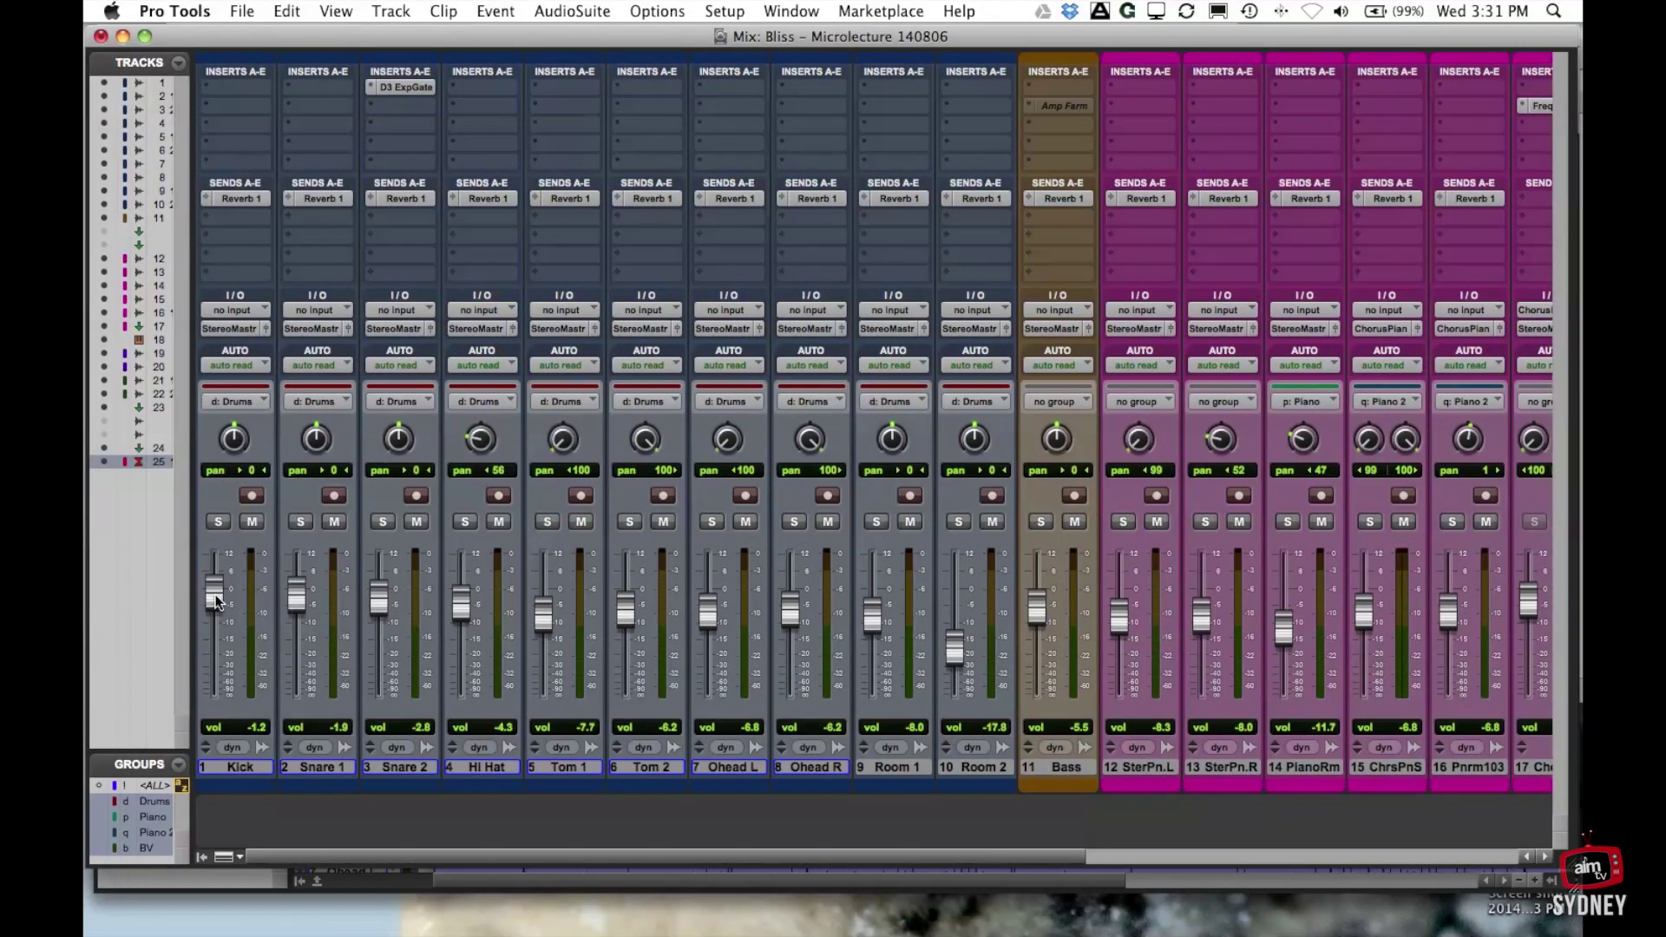
pyautogui.moveTo(211, 603)
pyautogui.mouseDown()
pyautogui.moveTo(210, 618)
pyautogui.moveTo(216, 596)
pyautogui.mouseUp()
pyautogui.press('super+equal')
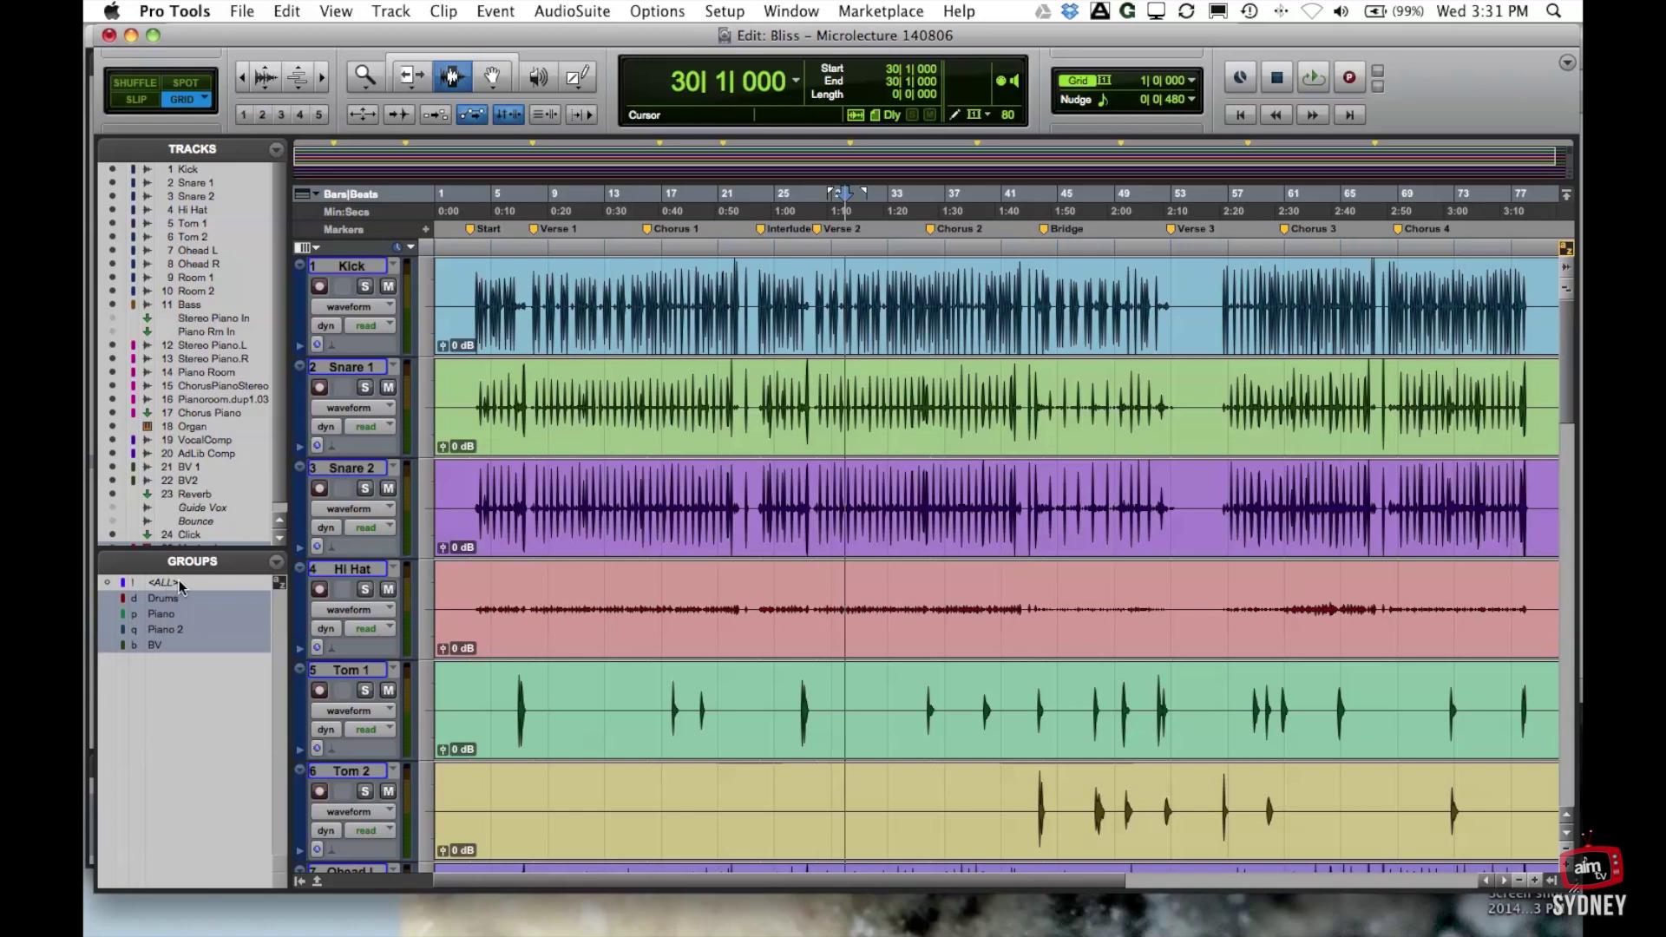
# Activate the ALL group and pull one fader down to lower every track together
pyautogui.click(175, 581)
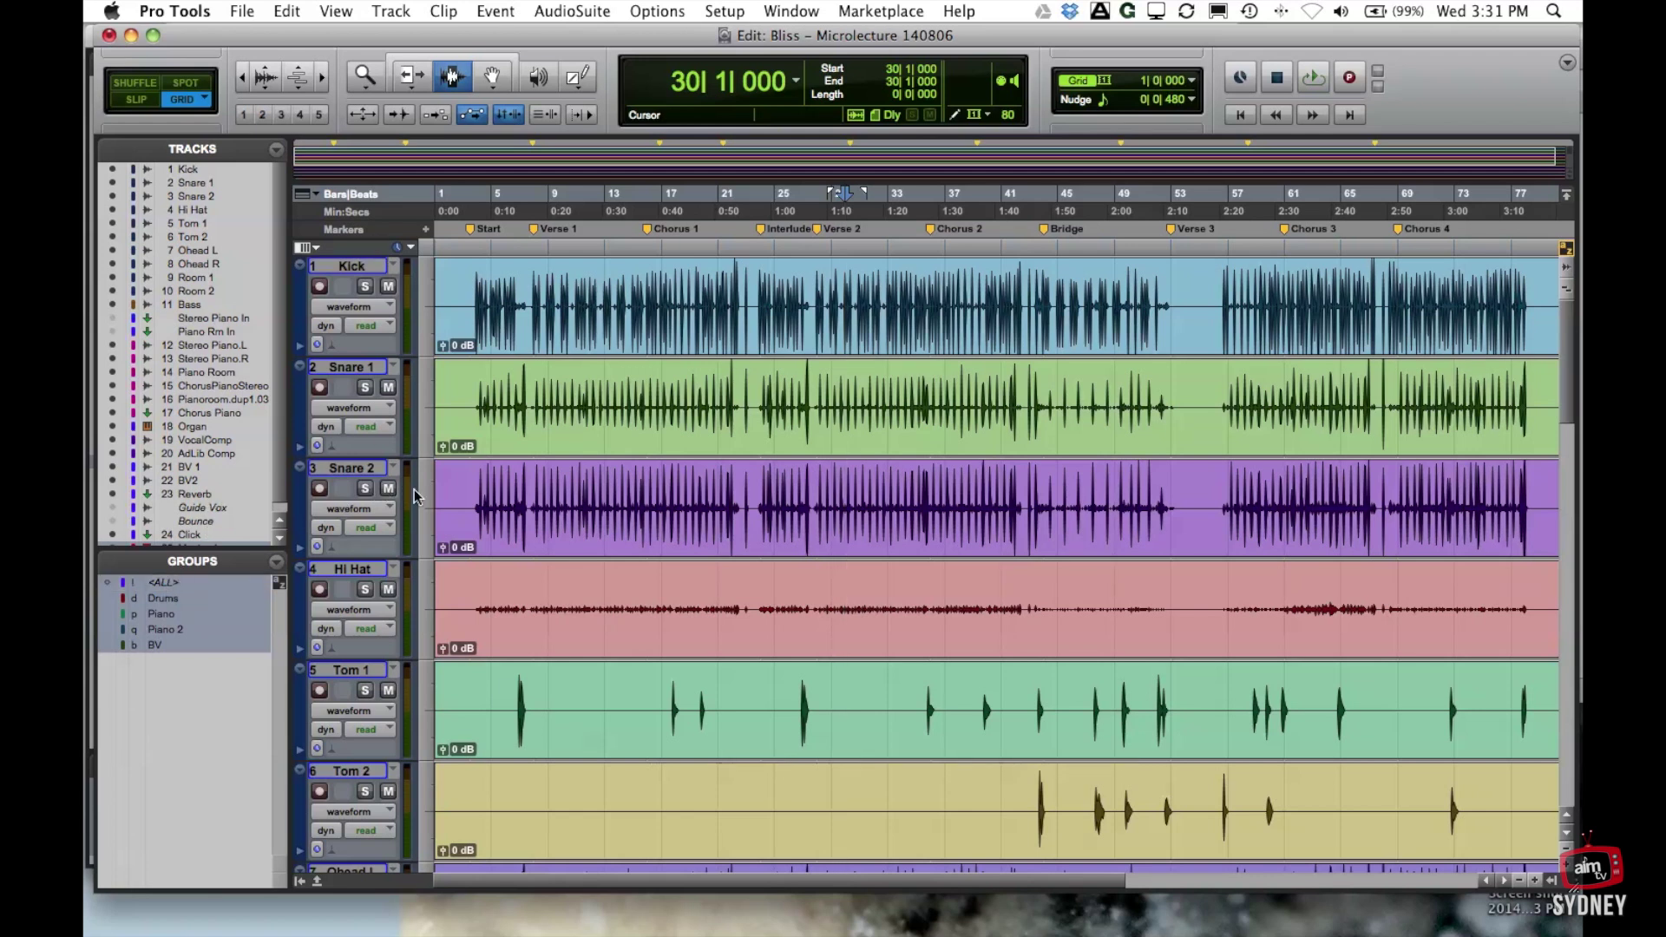
pyautogui.press('super+equal')
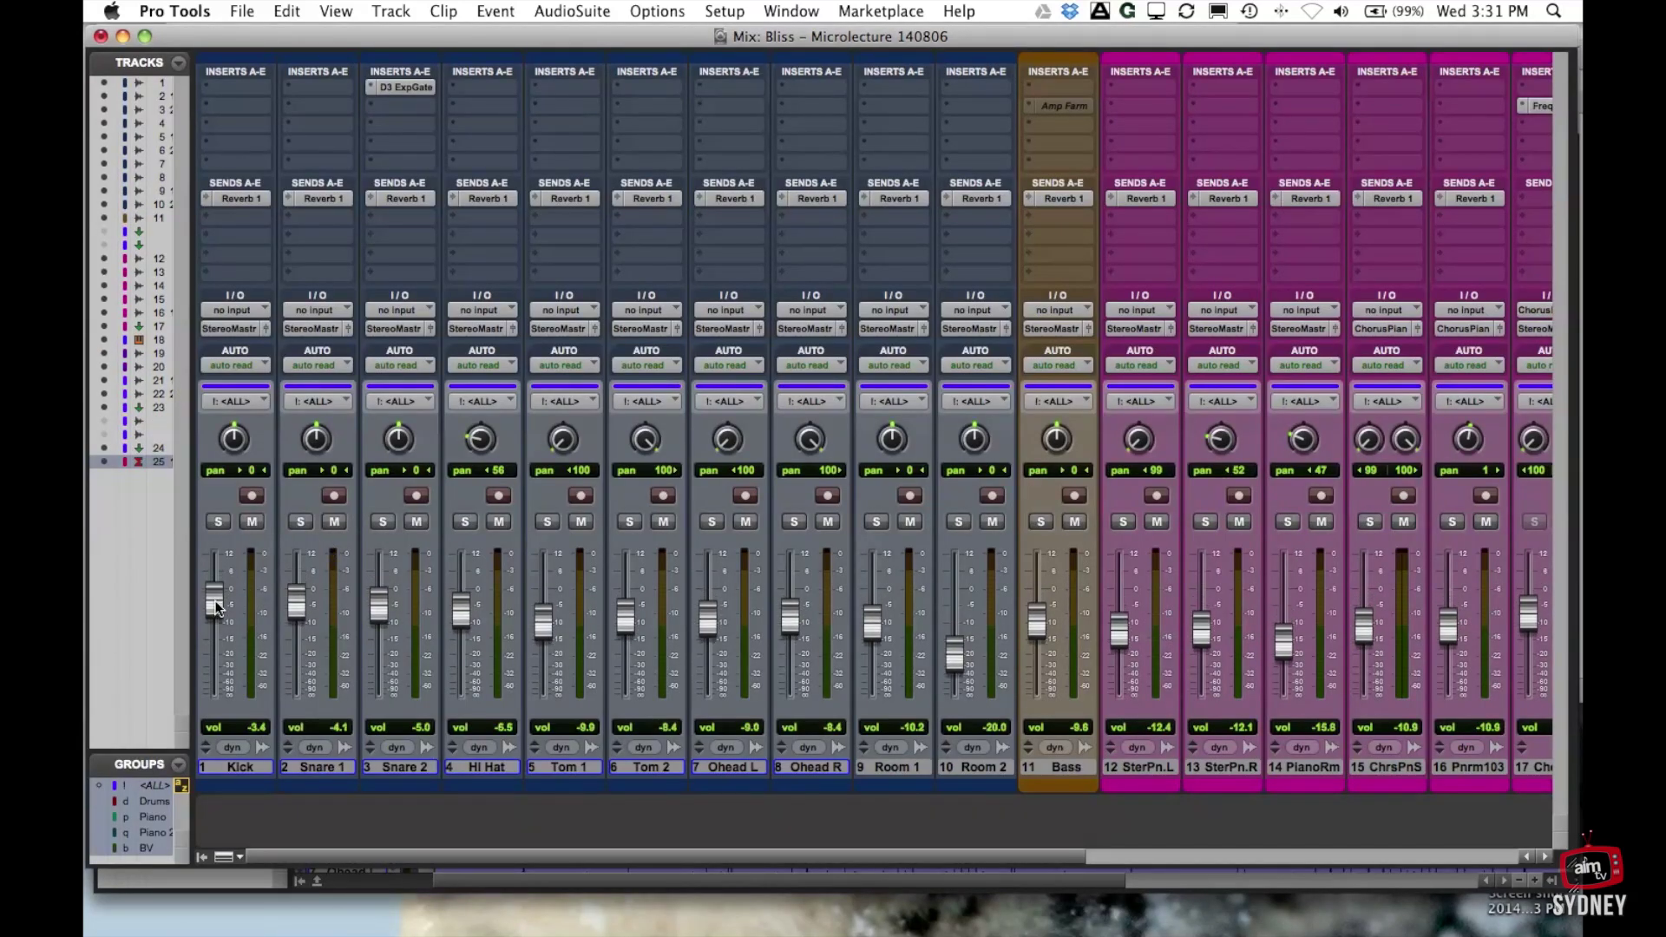
pyautogui.moveTo(215, 593); pyautogui.dragTo(215, 598)
pyautogui.press('super+equal')
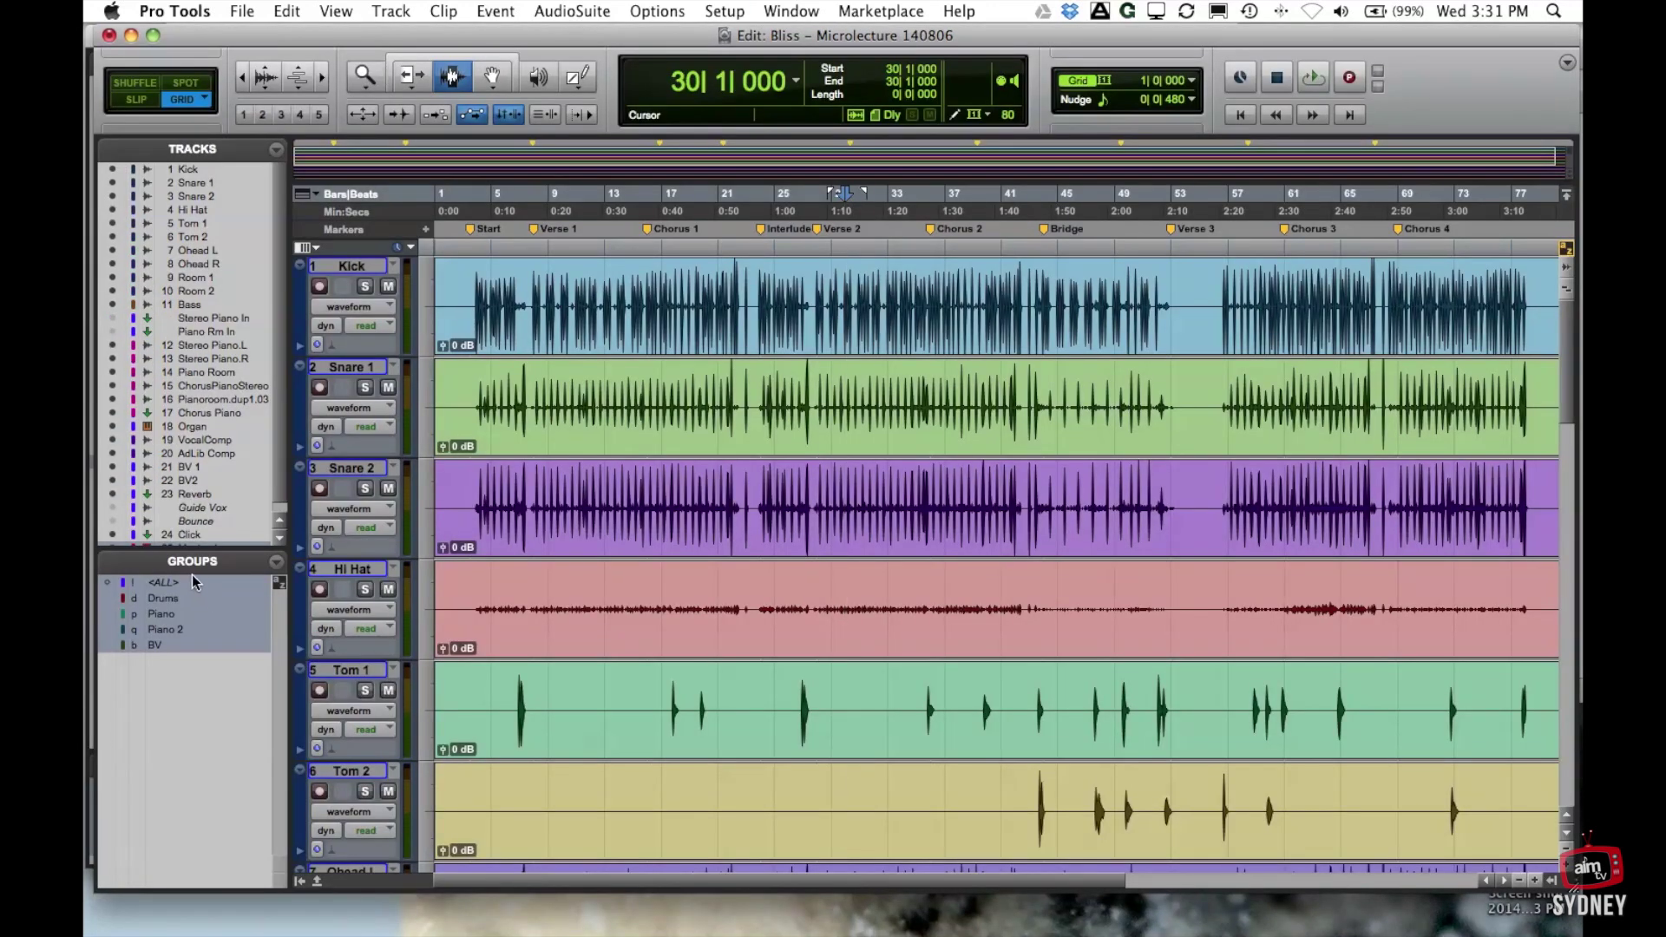
# Deactivate the ALL group and shift the Edit window slightly left
pyautogui.click(171, 589)
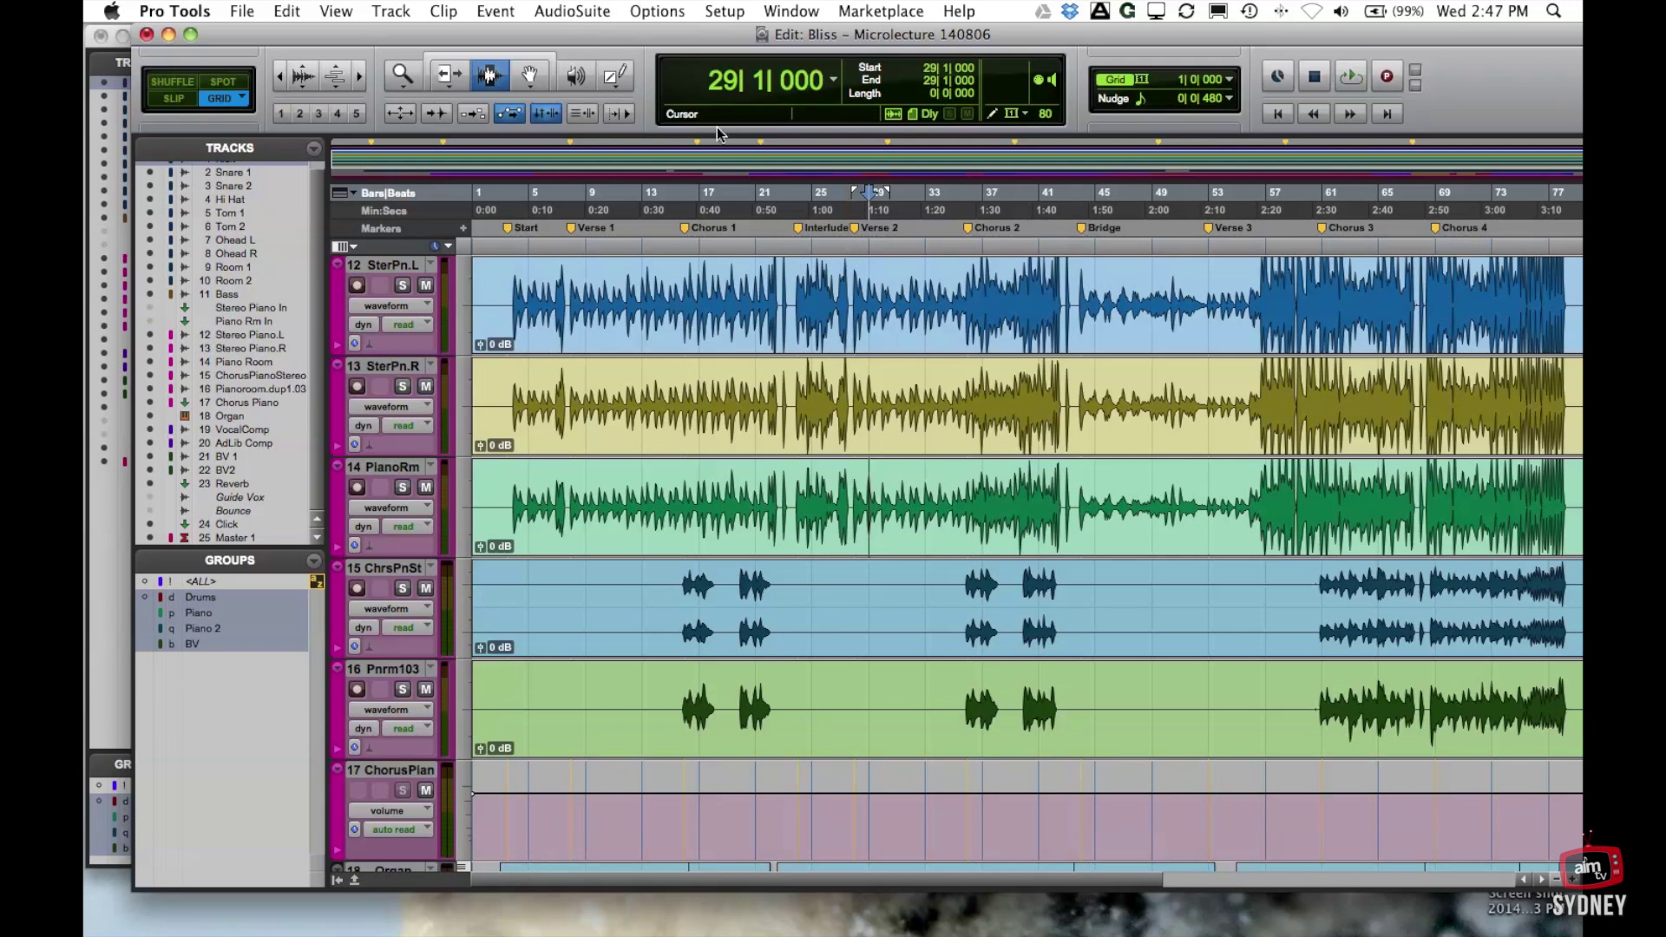
pyautogui.moveTo(711, 34); pyautogui.dragTo(675, 35)
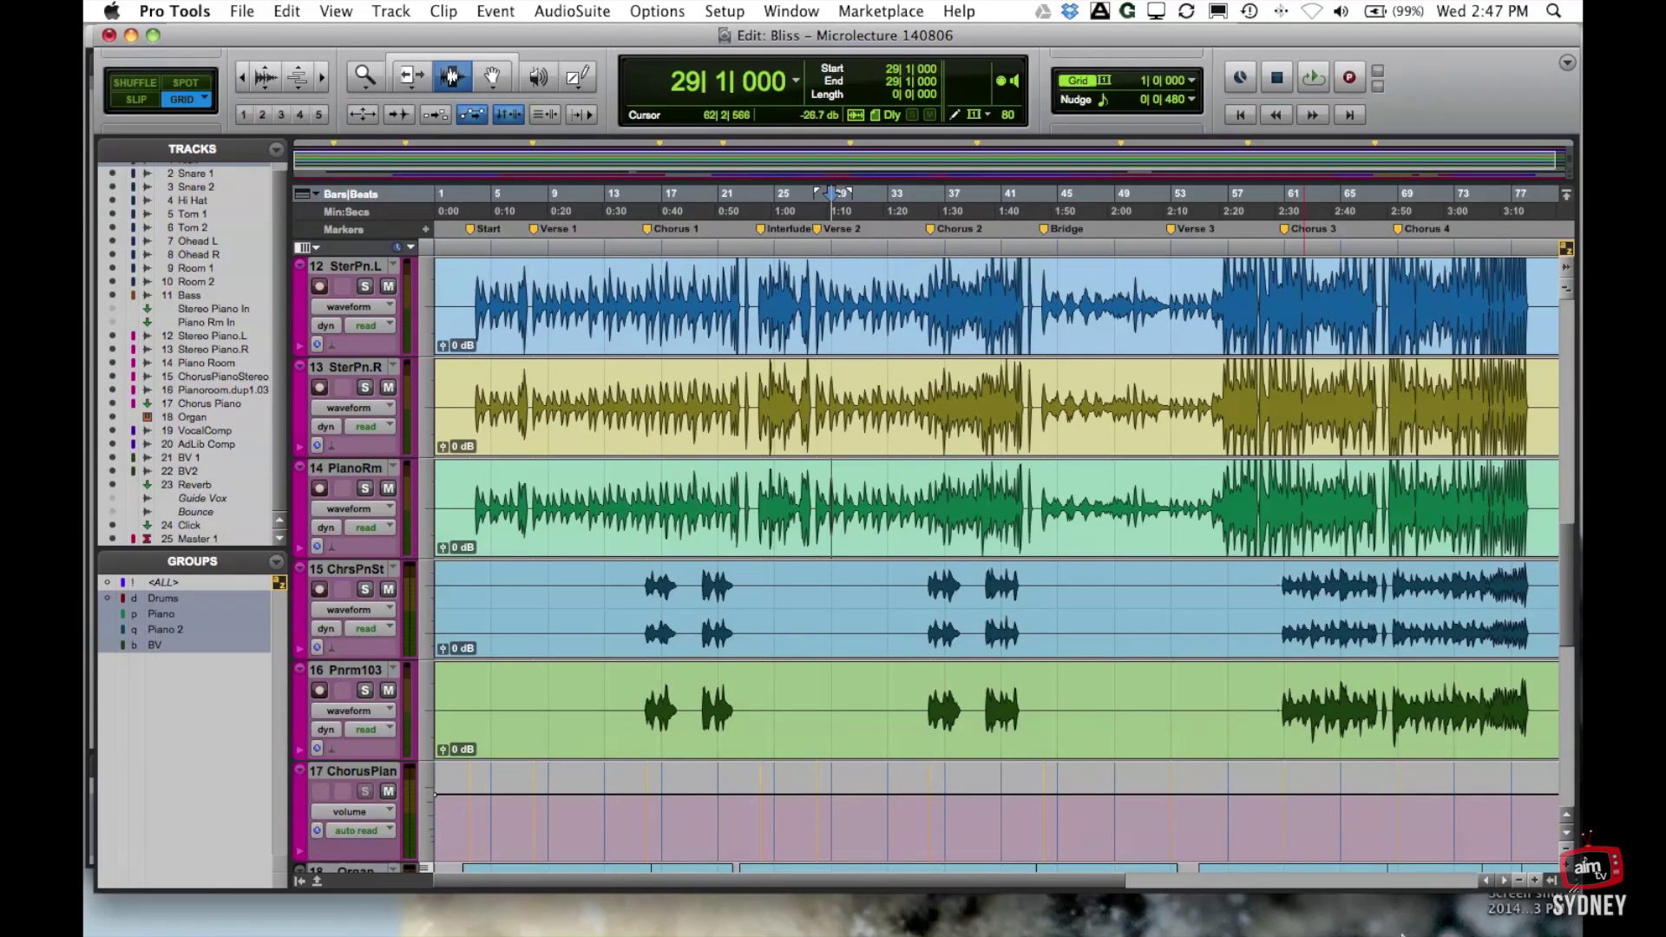
pyautogui.click(1552, 884)
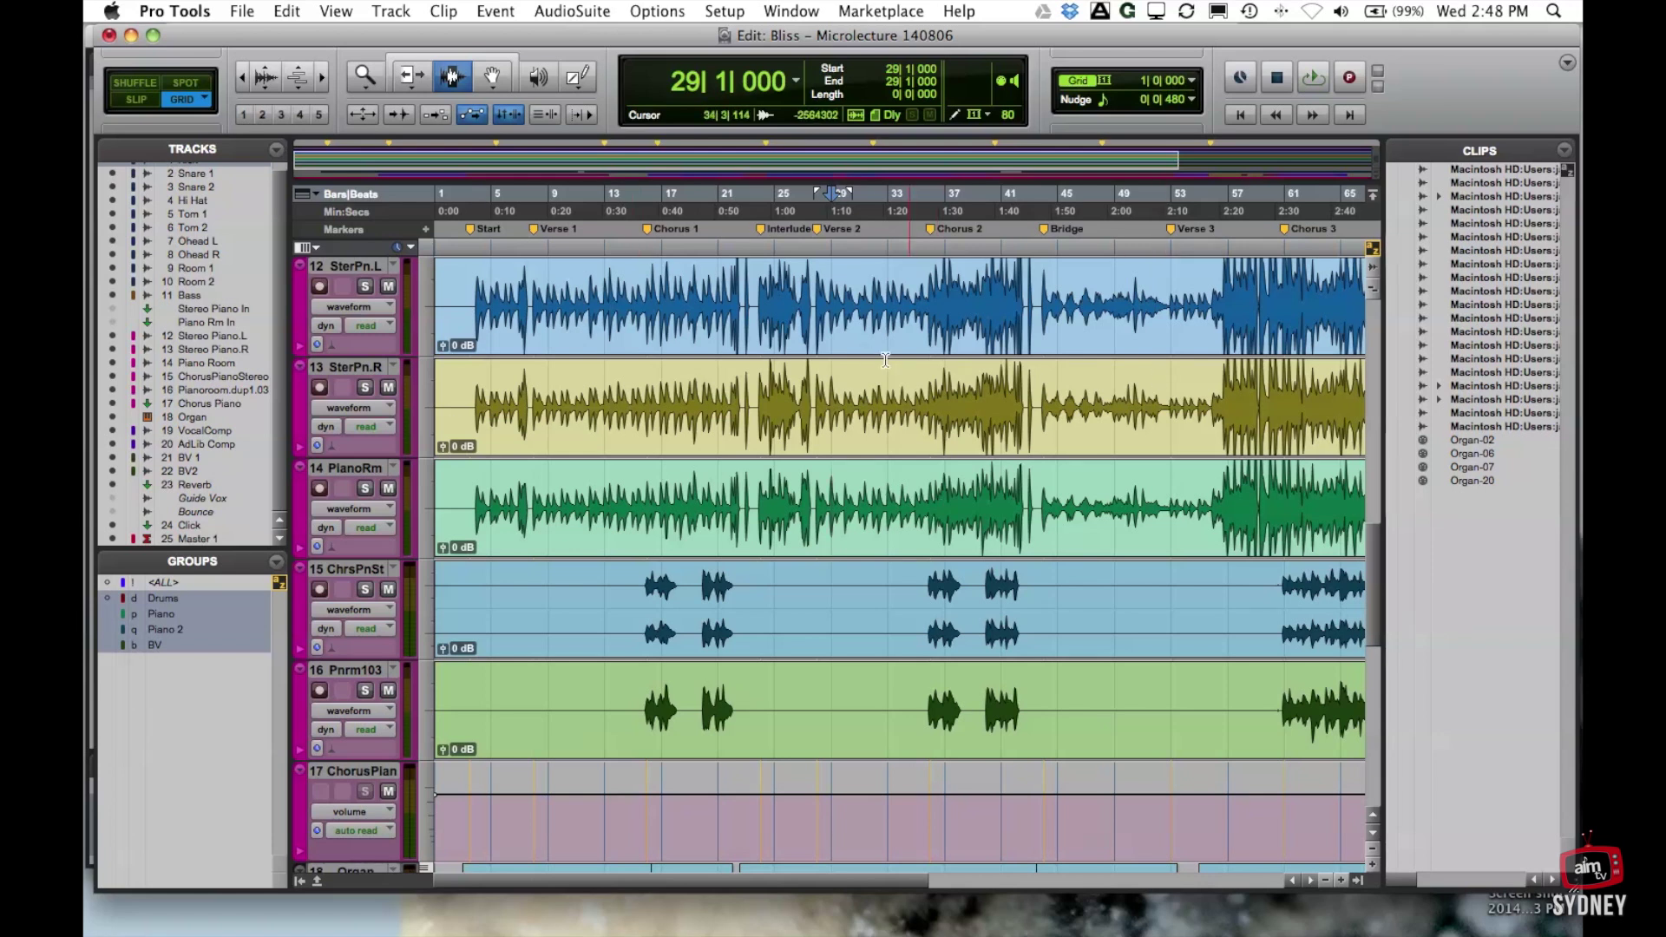
# Select bars 22–30 on SterPn.R, hide the Clips list, and show the Mix window
pyautogui.moveTo(736, 382); pyautogui.dragTo(842, 382)
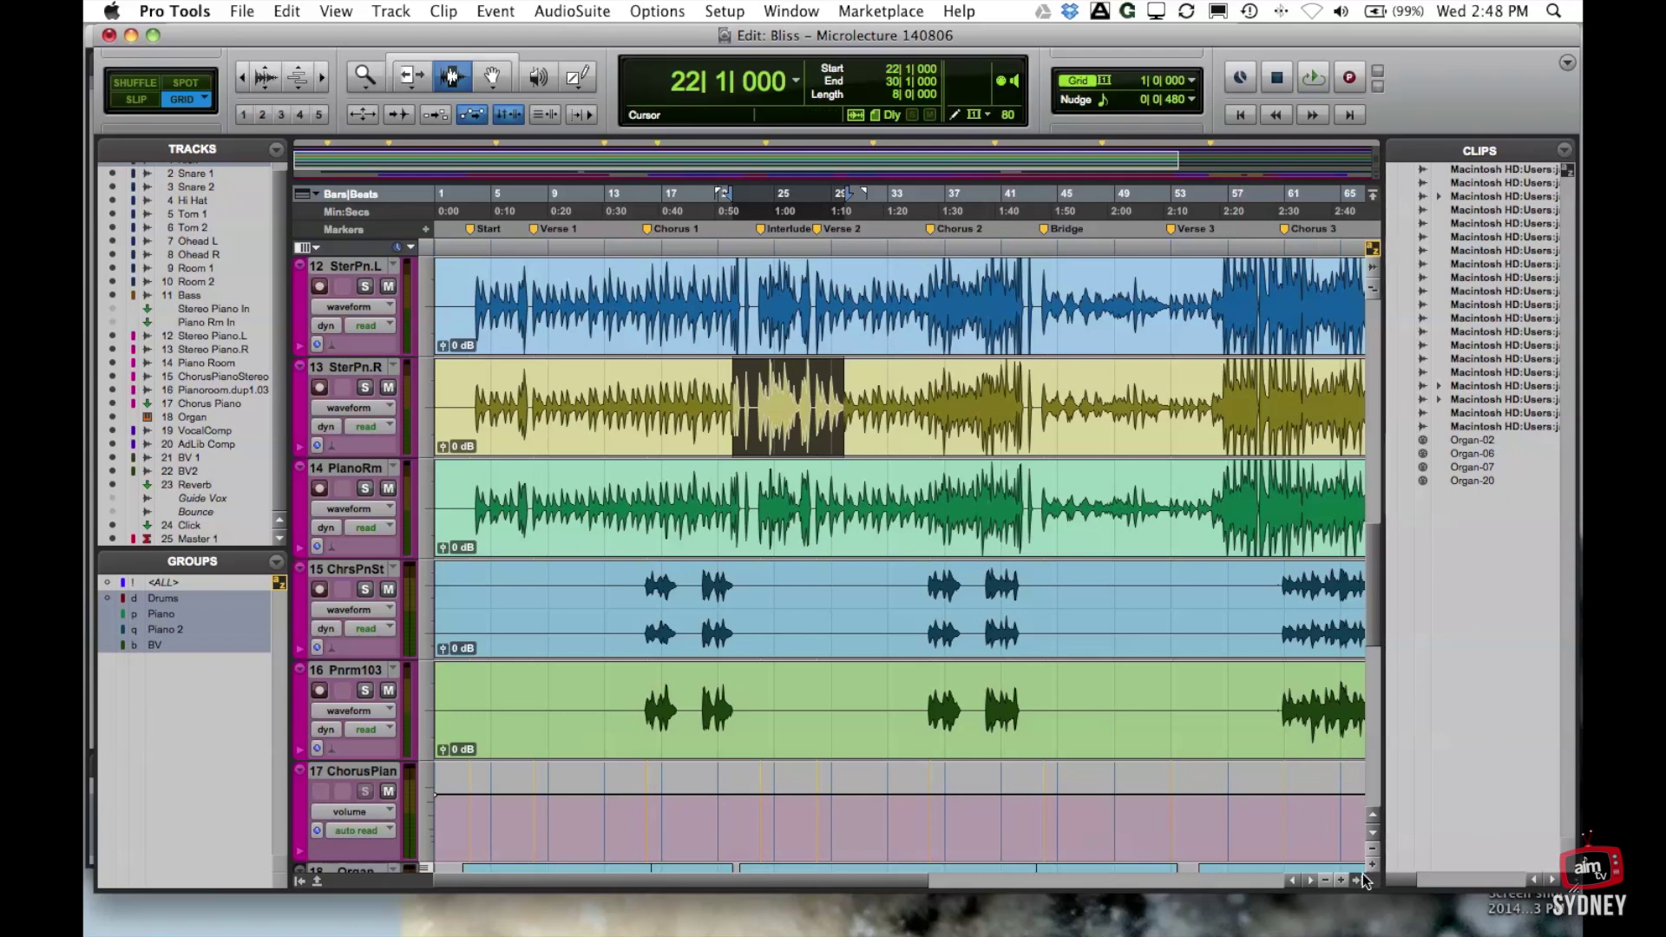
pyautogui.press('alt+super+bracketright')
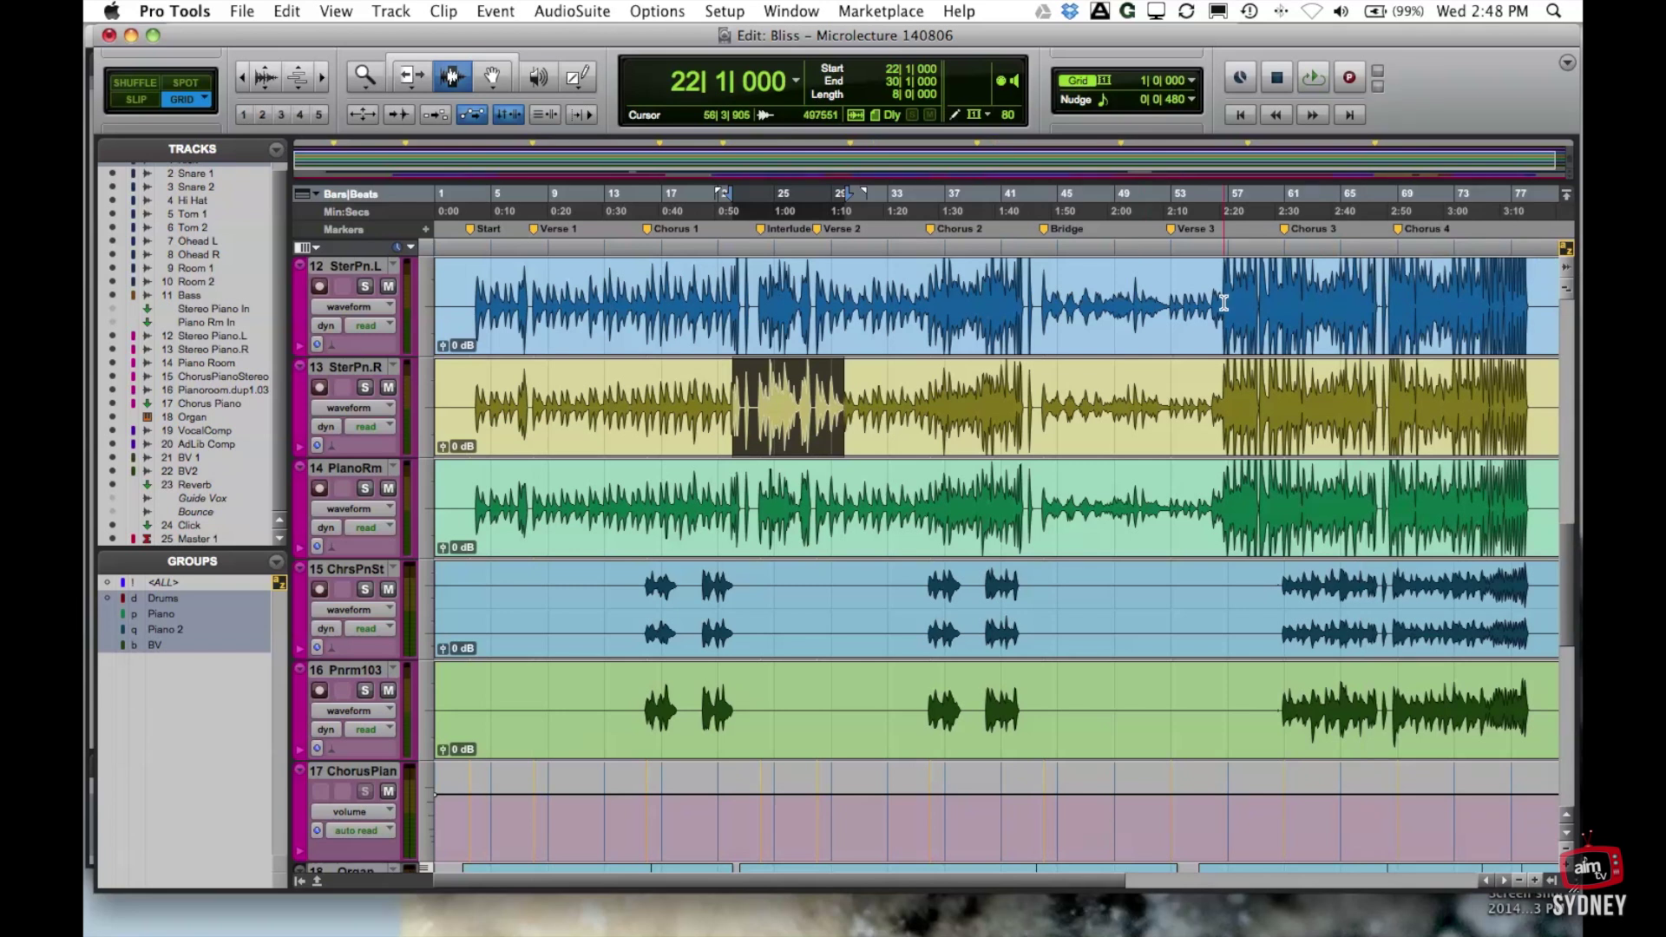
pyautogui.press('super+equal')
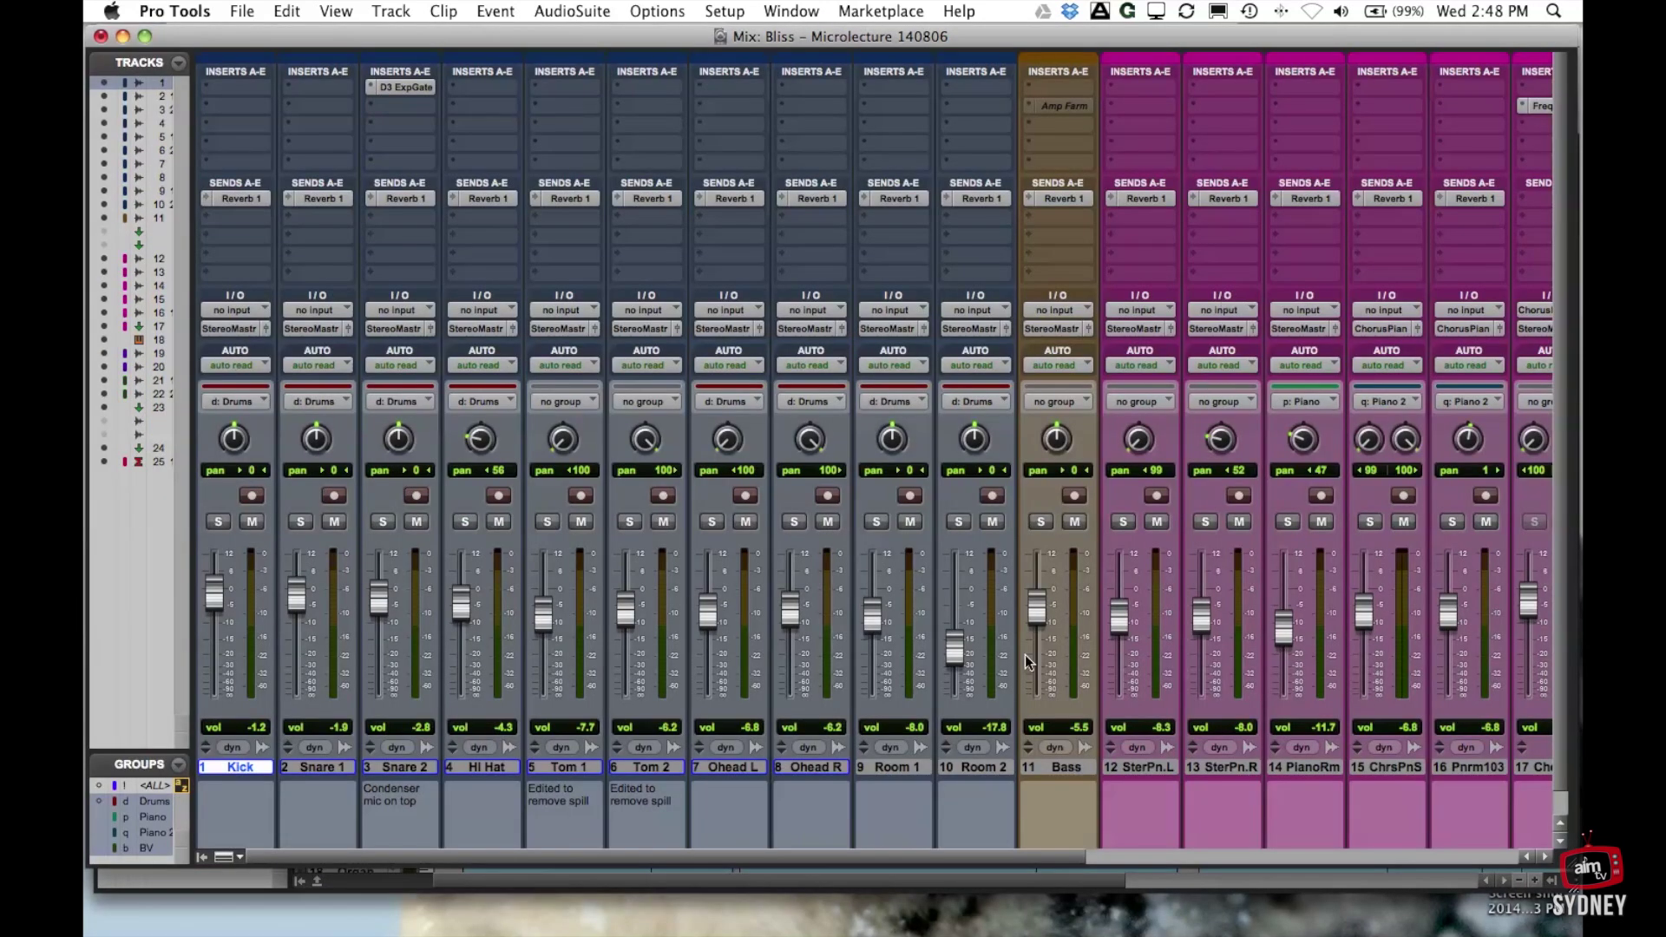
pyautogui.press('super+equal')
pyautogui.press('super+equal')
pyautogui.press('super+equal')
pyautogui.scroll(10, 442, 421)
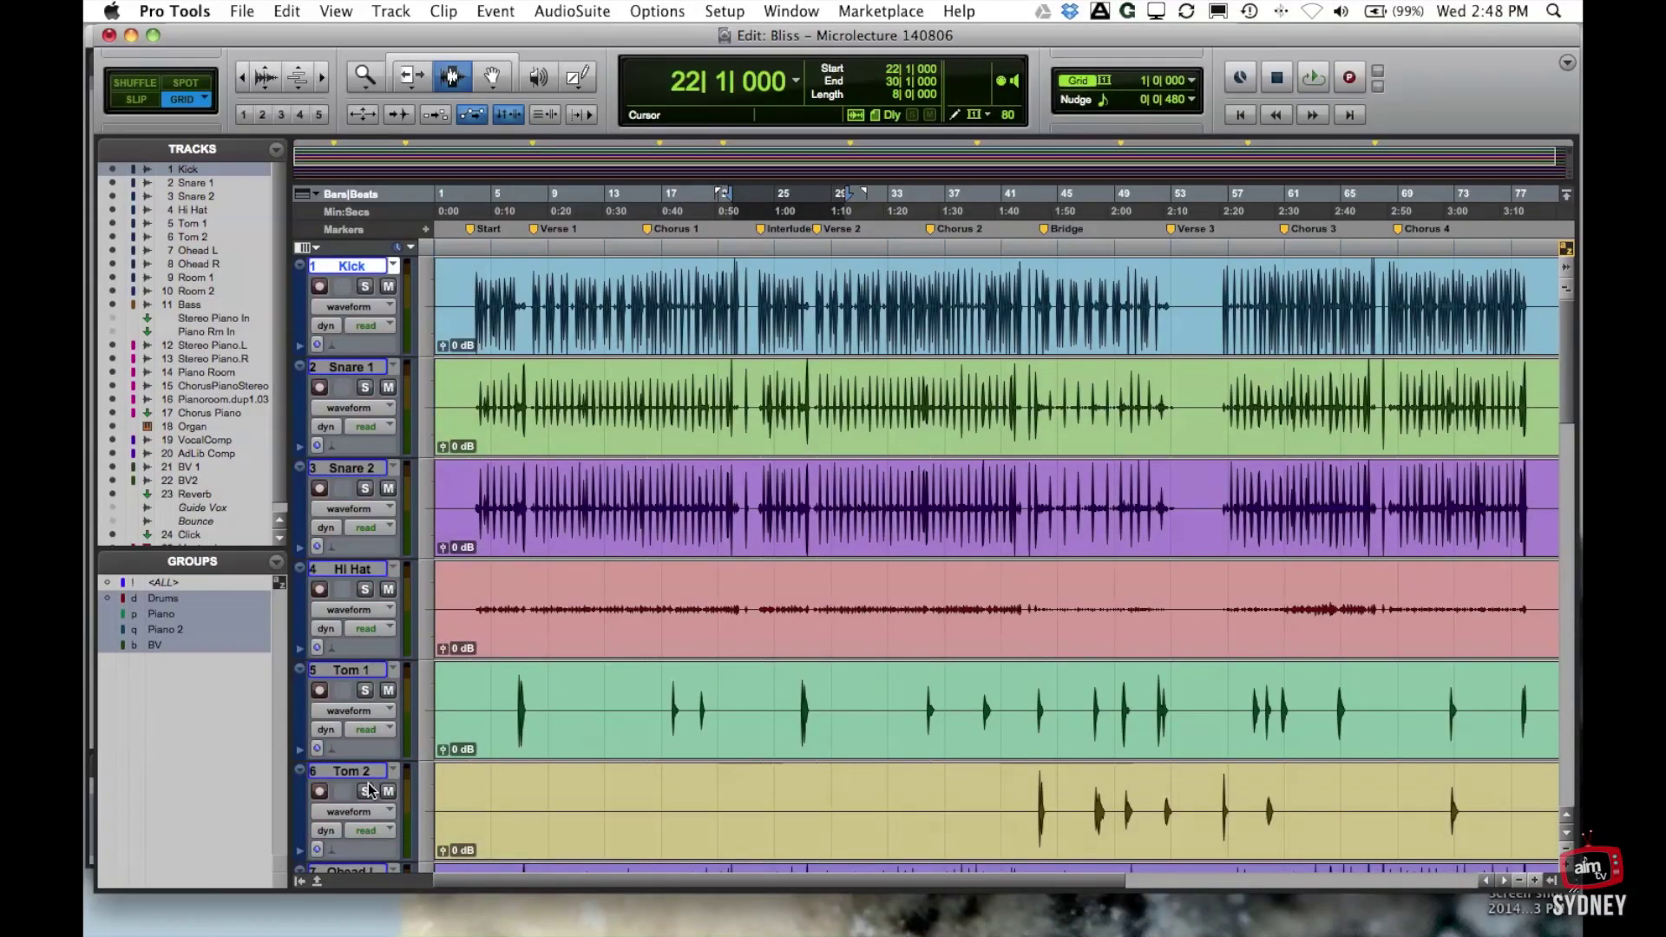
pyautogui.press('super+equal')
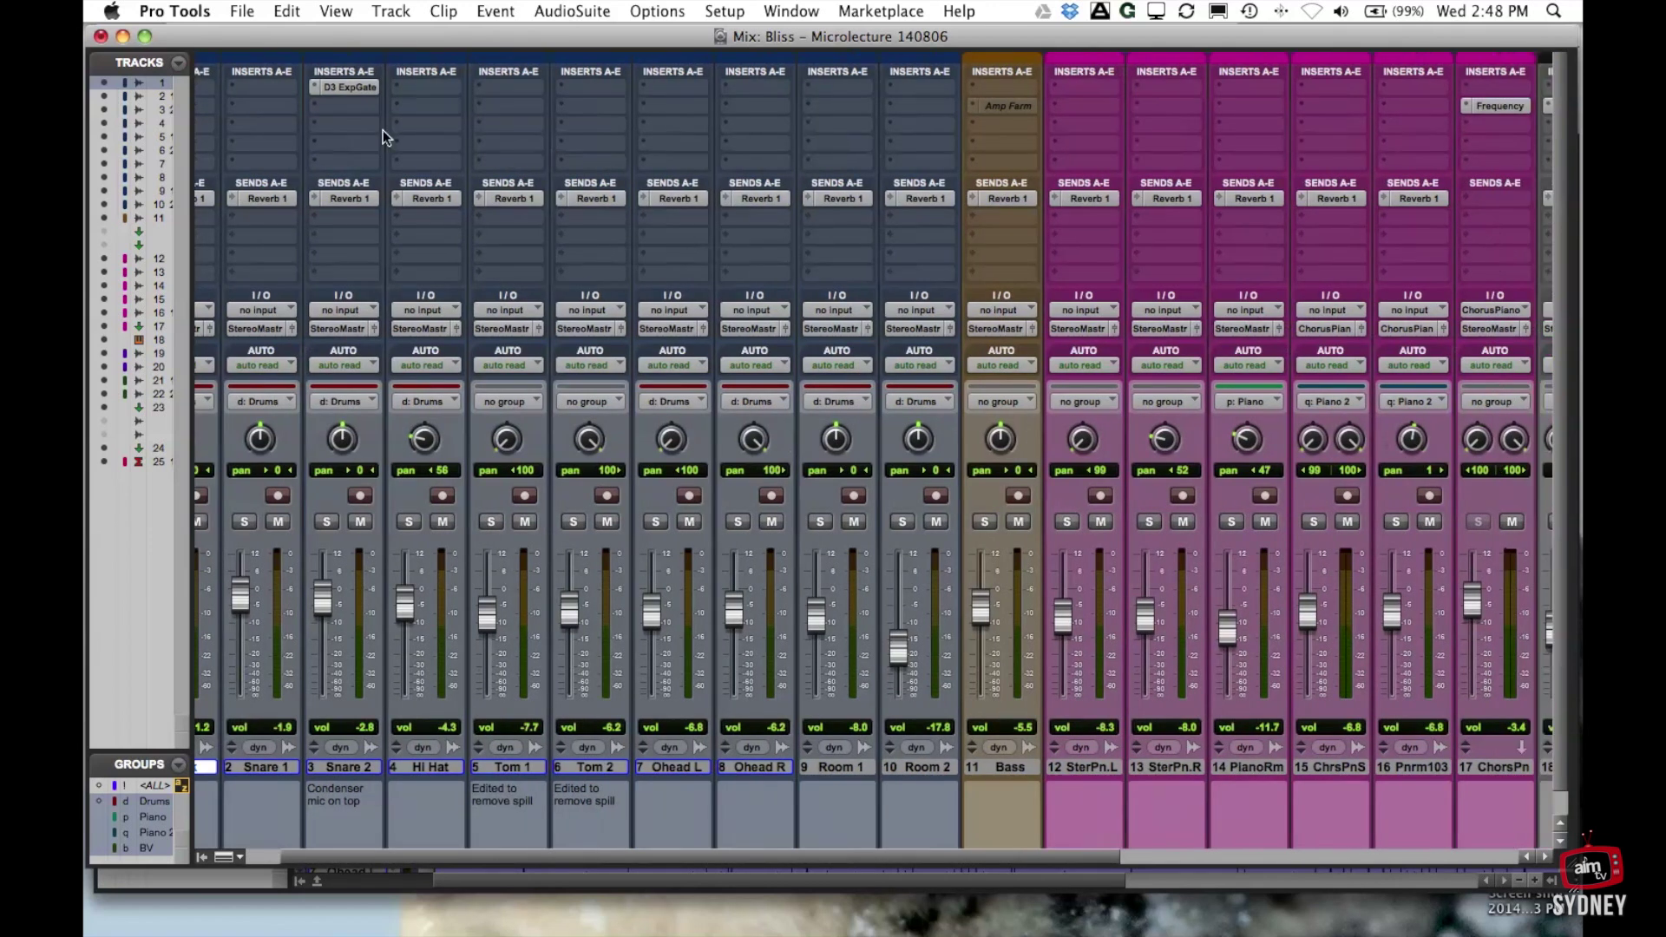
pyautogui.hscroll(8, 479, 159)
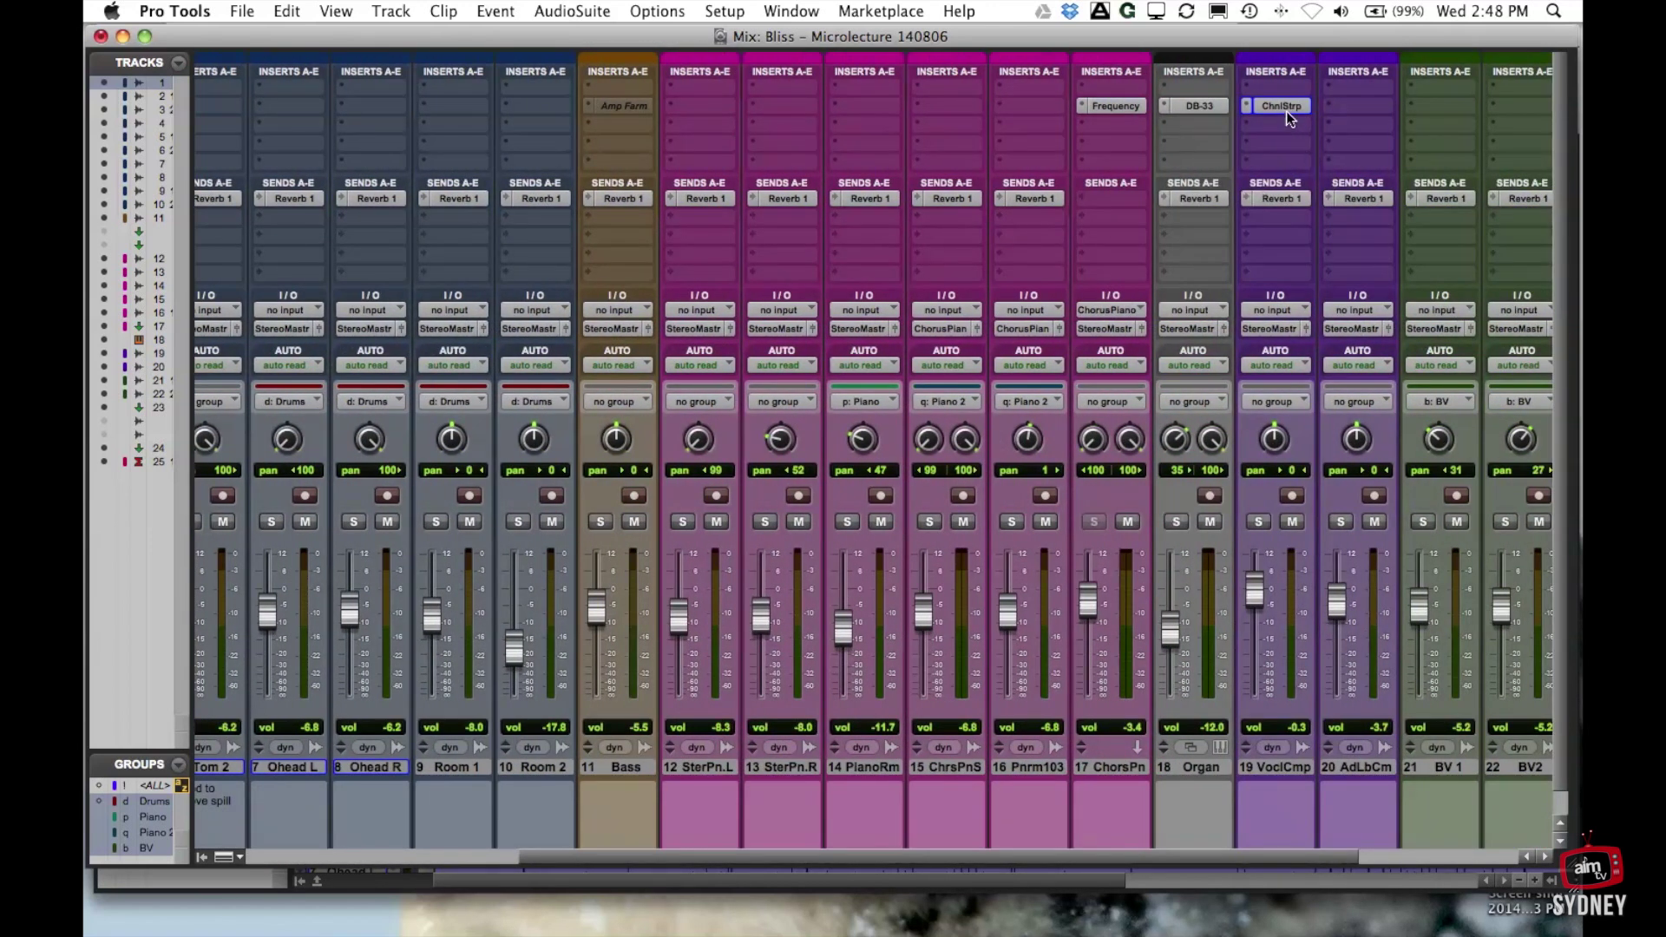
pyautogui.click(1284, 108)
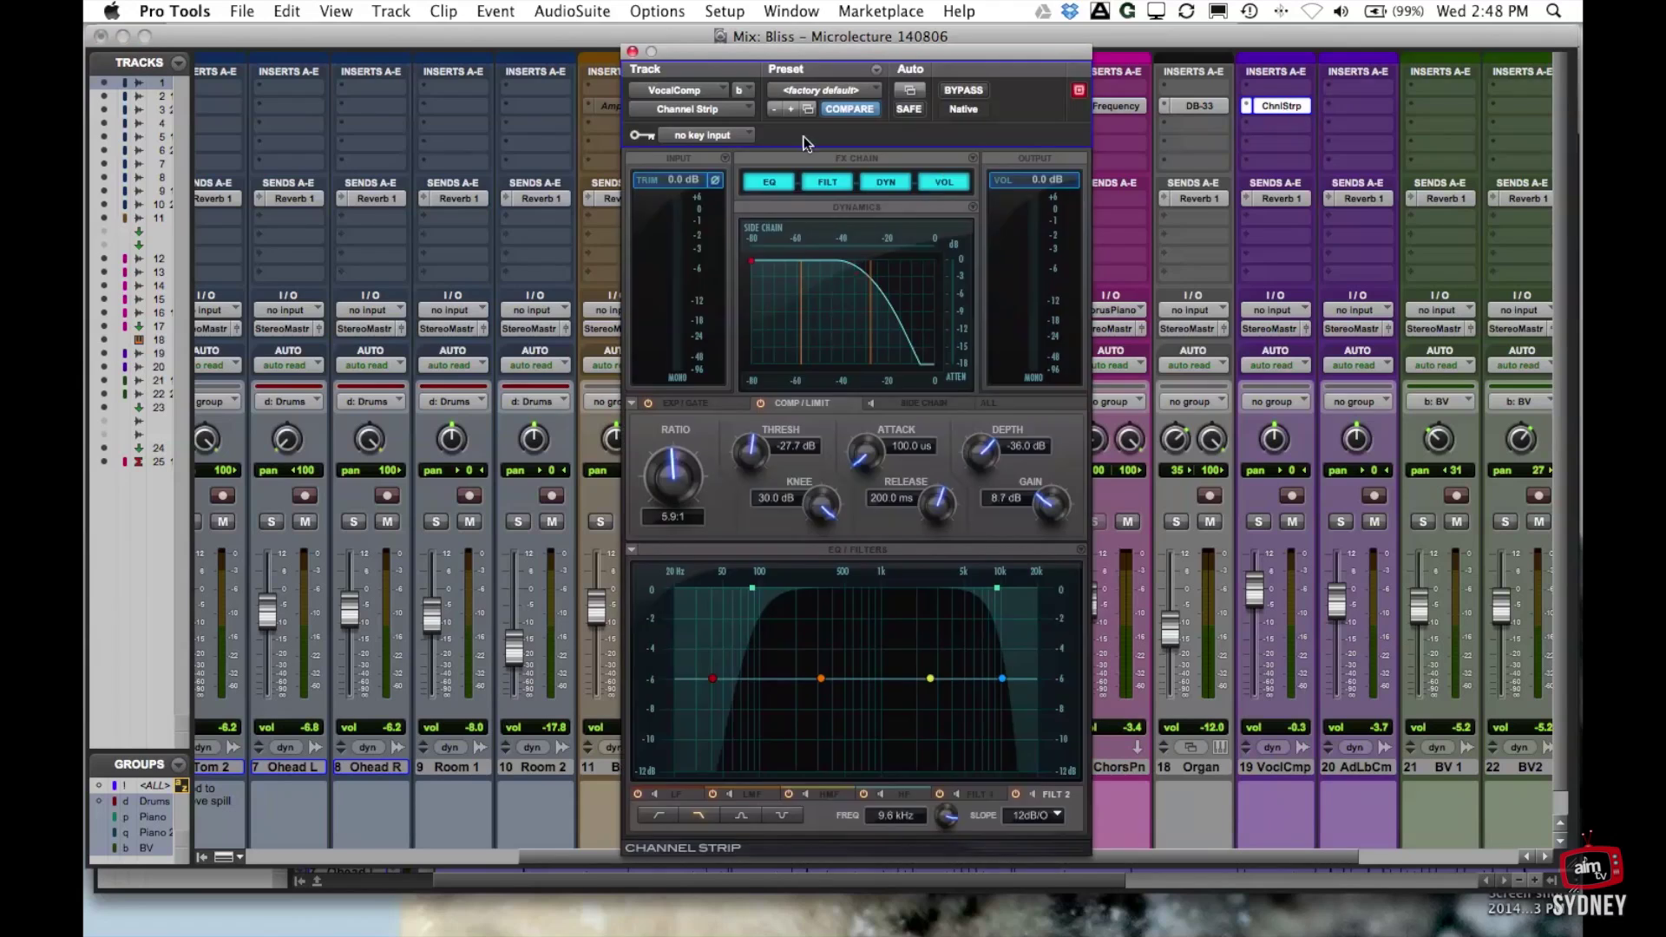
pyautogui.click(632, 52)
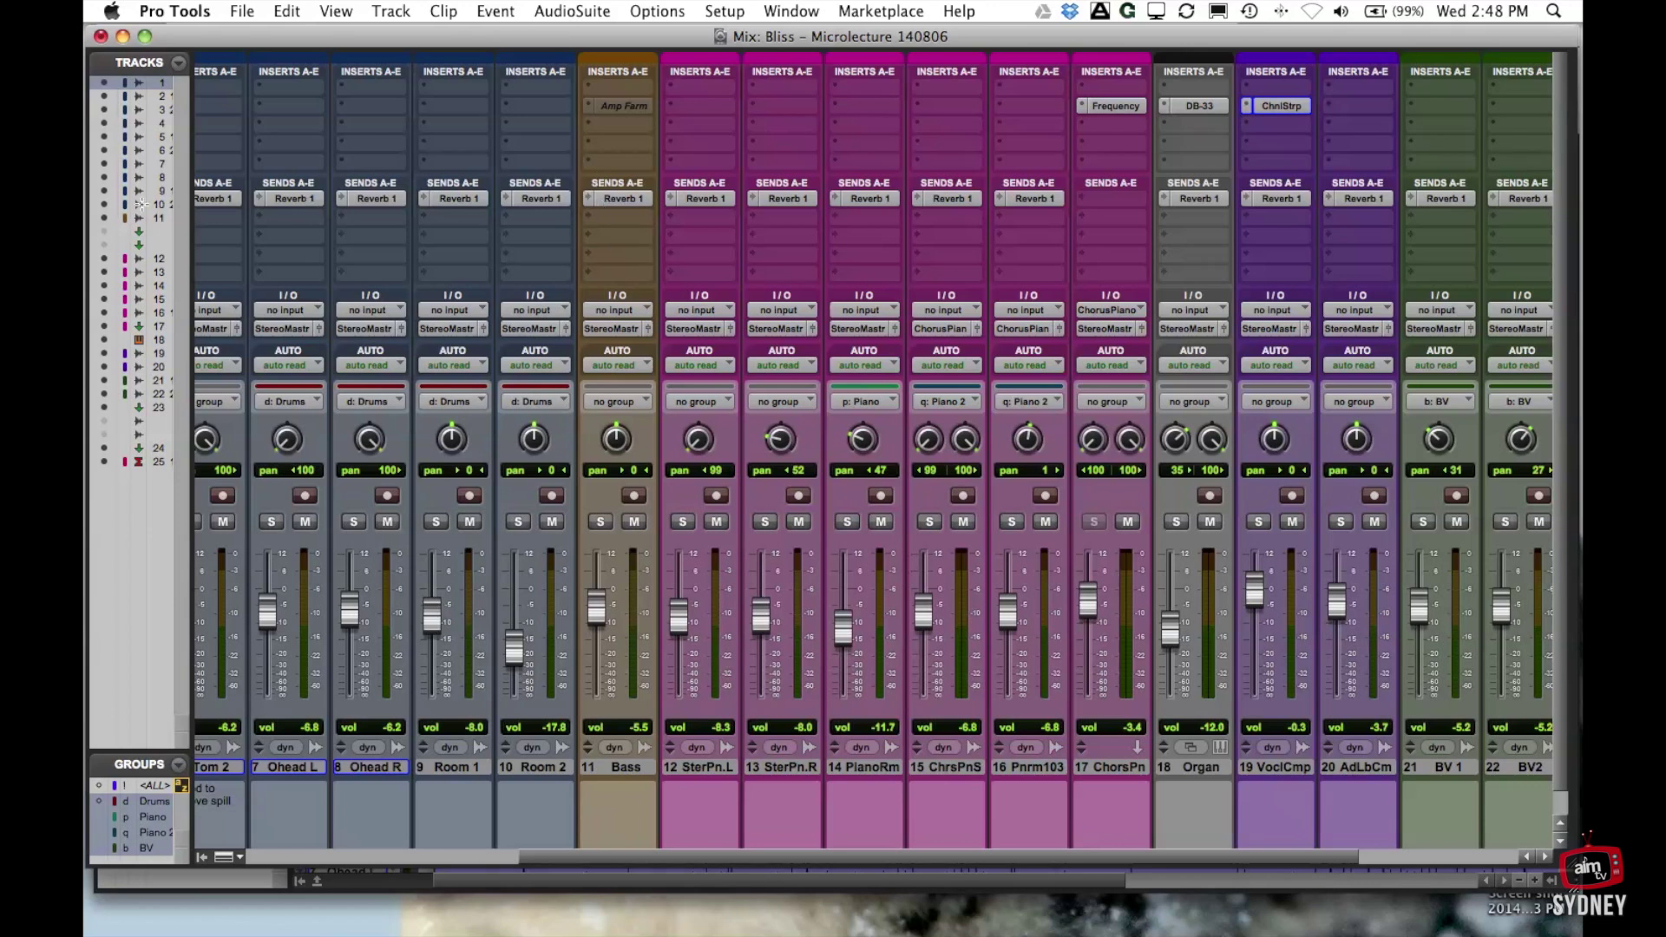
pyautogui.hscroll(-10, 355, 221)
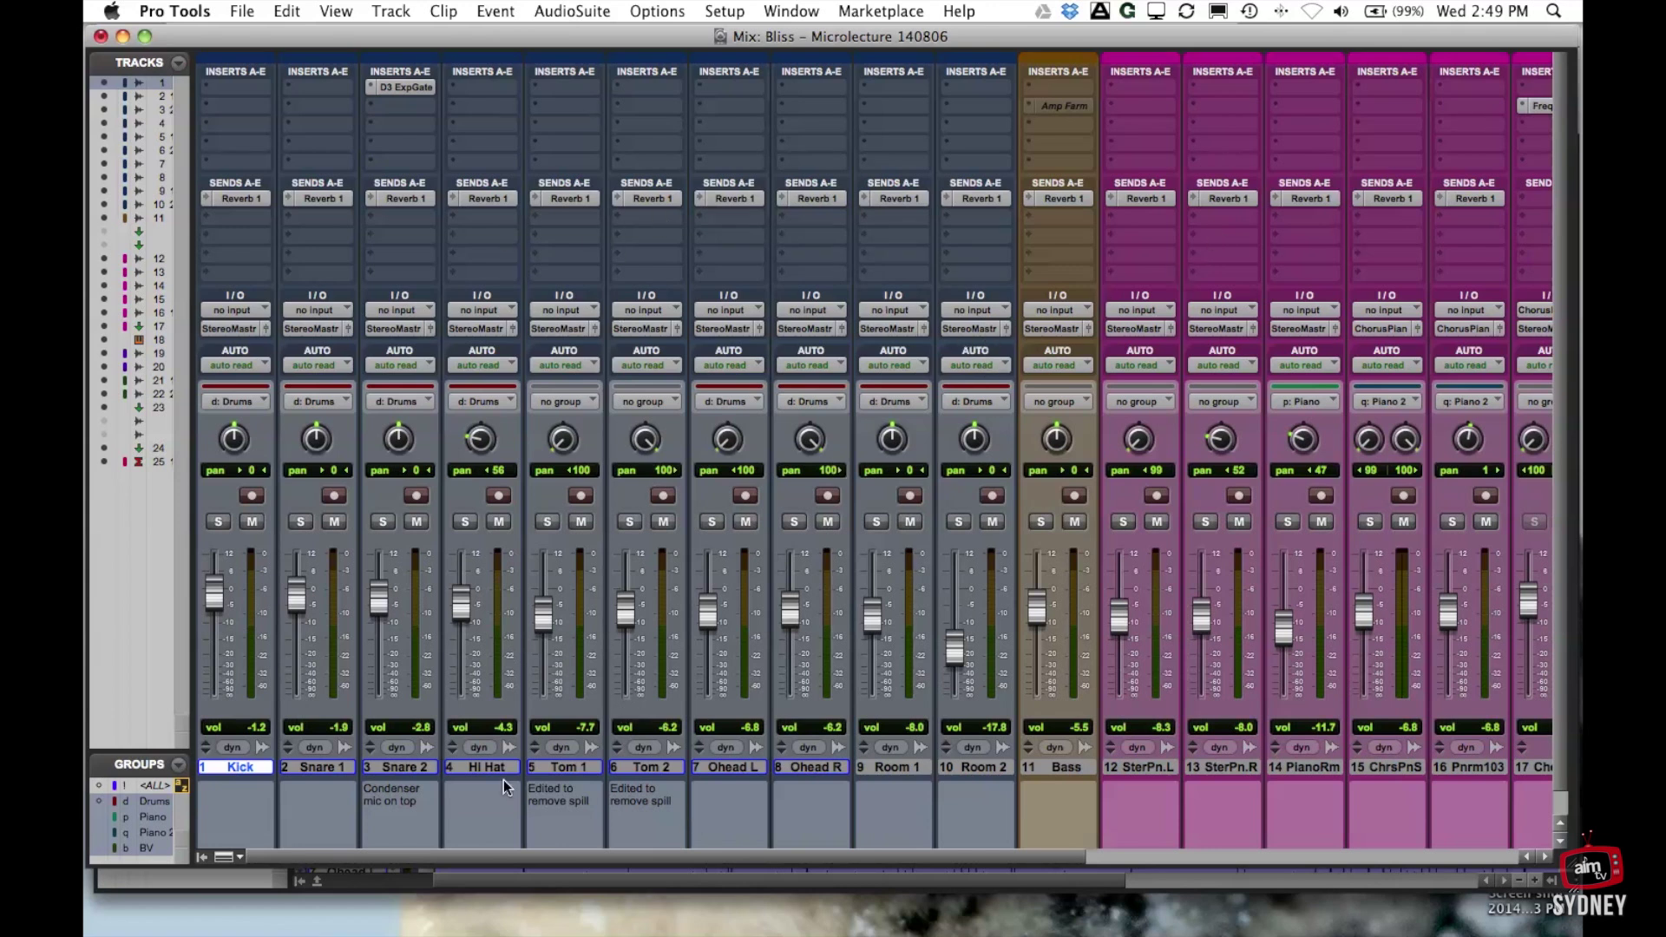
# Uncheck Comments in the Mix Window View options, then scroll across the strips
pyautogui.scroll(-1, 503, 779)
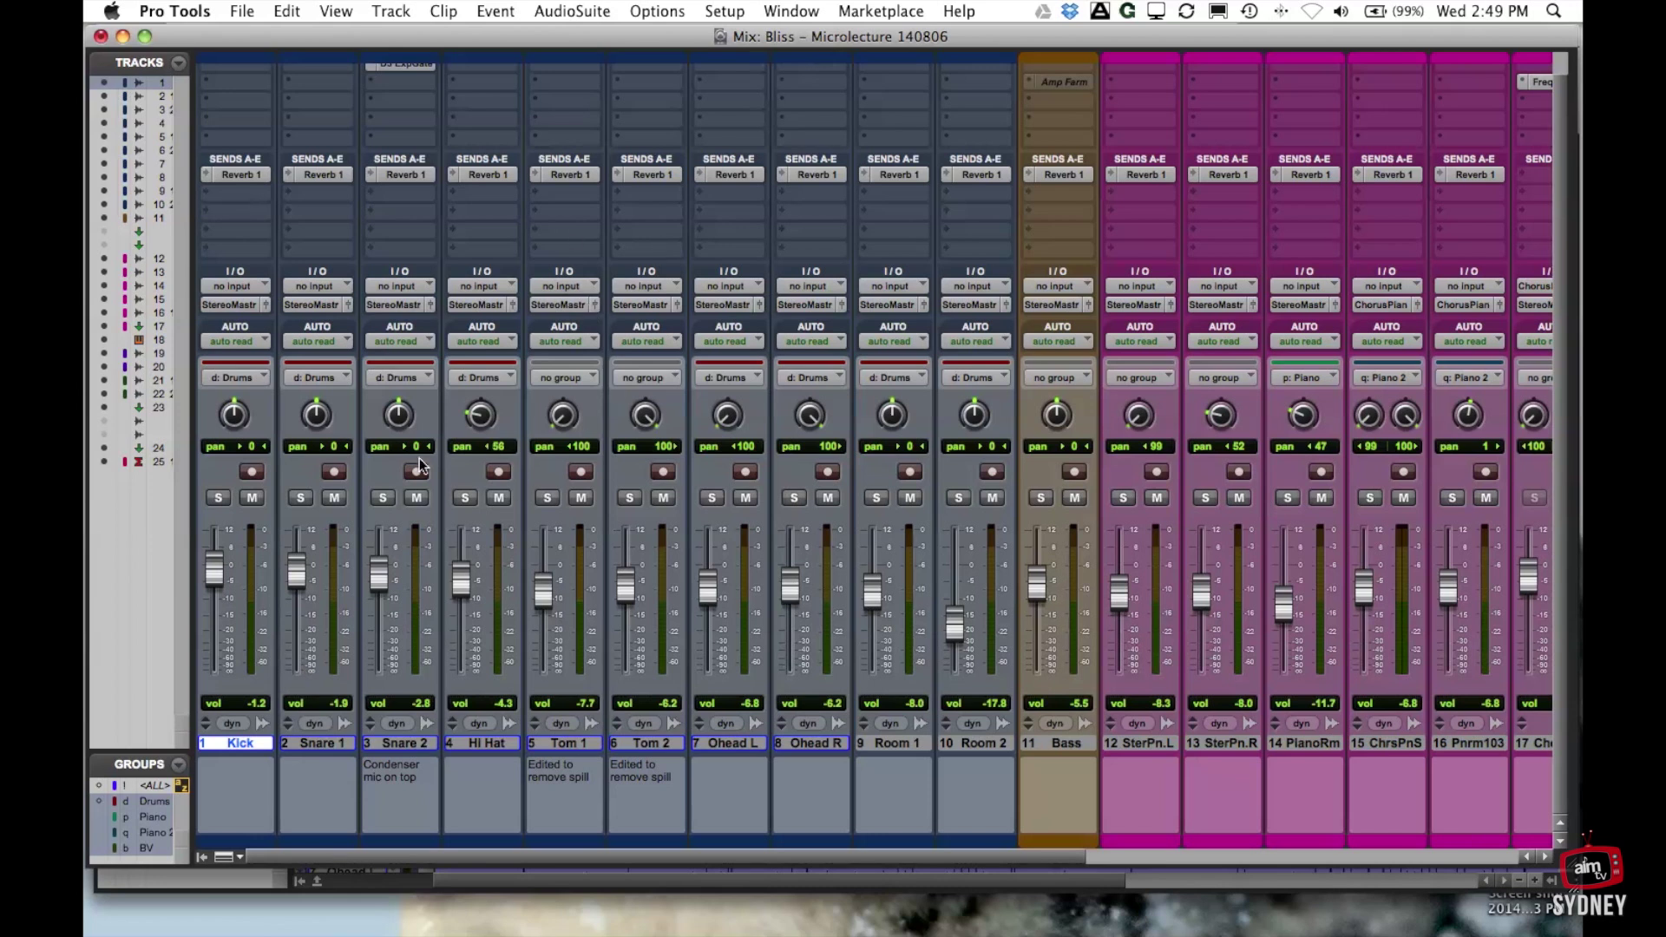
pyautogui.click(240, 861)
pyautogui.moveTo(288, 915)
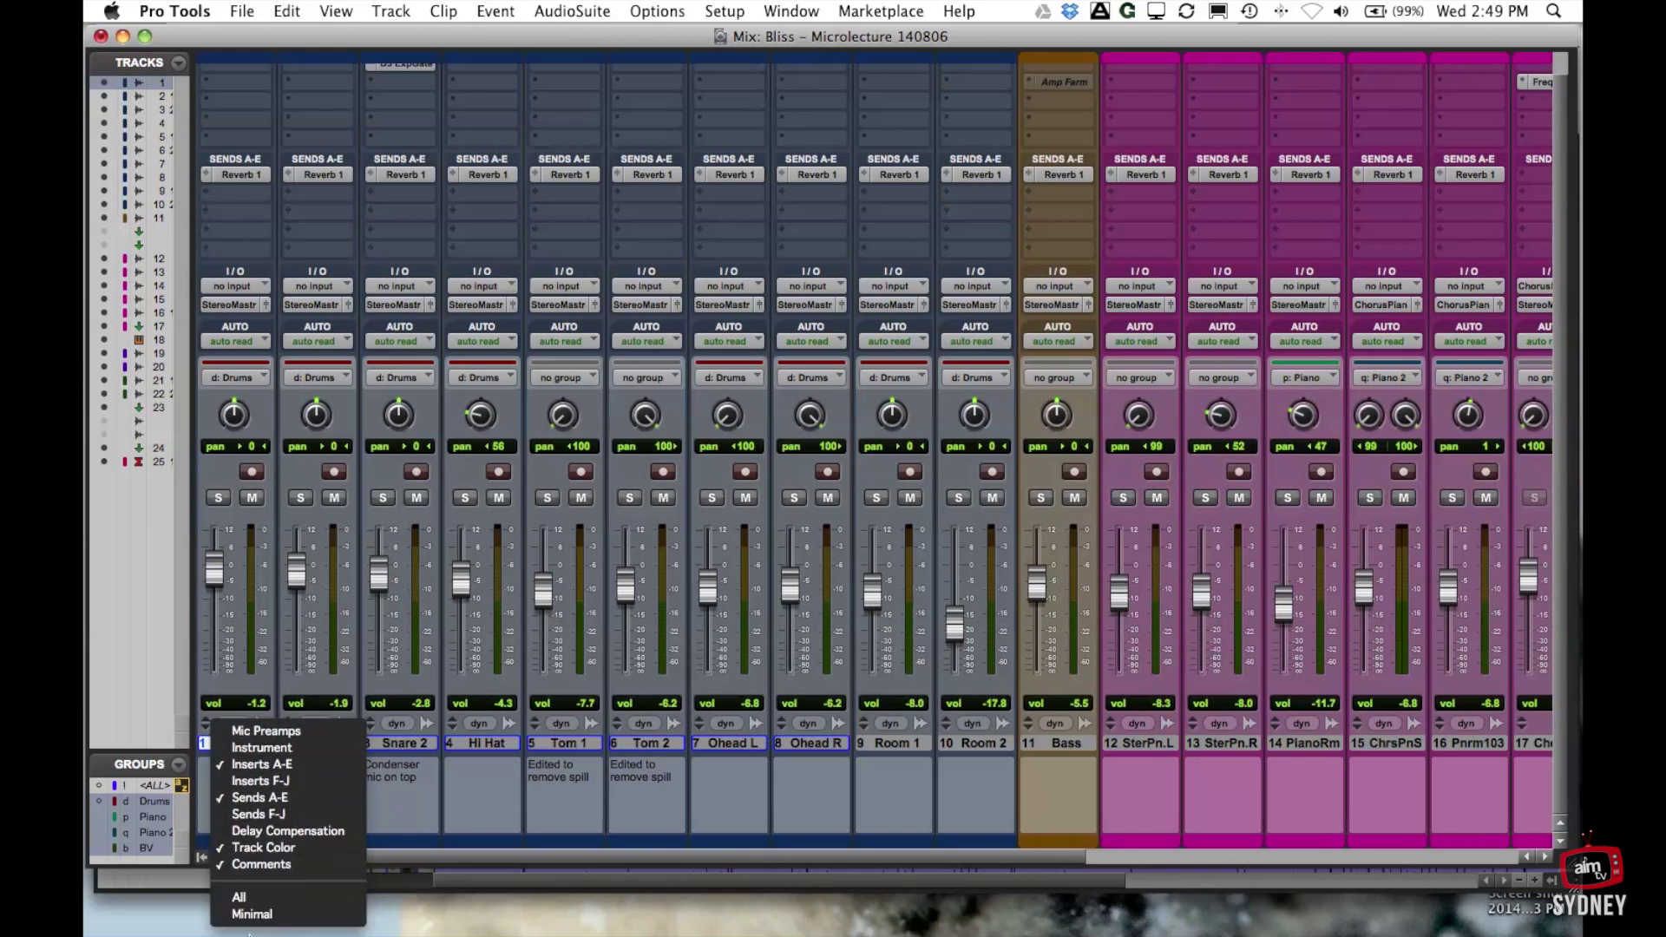
pyautogui.click(261, 864)
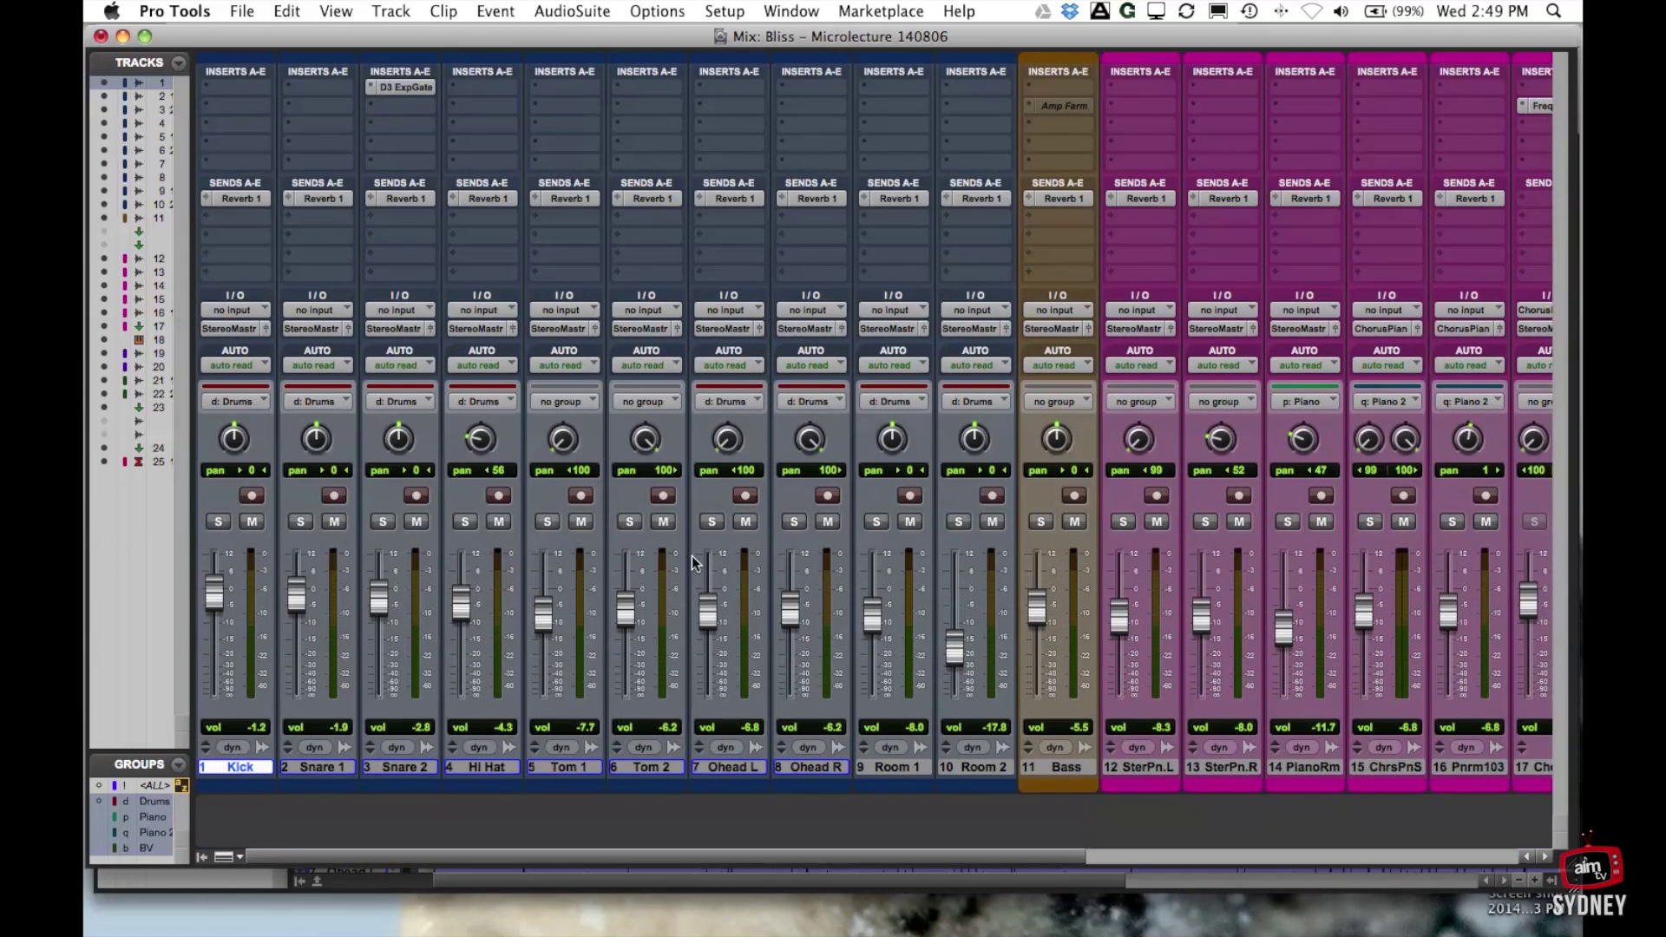
pyautogui.hscroll(10, 690, 553)
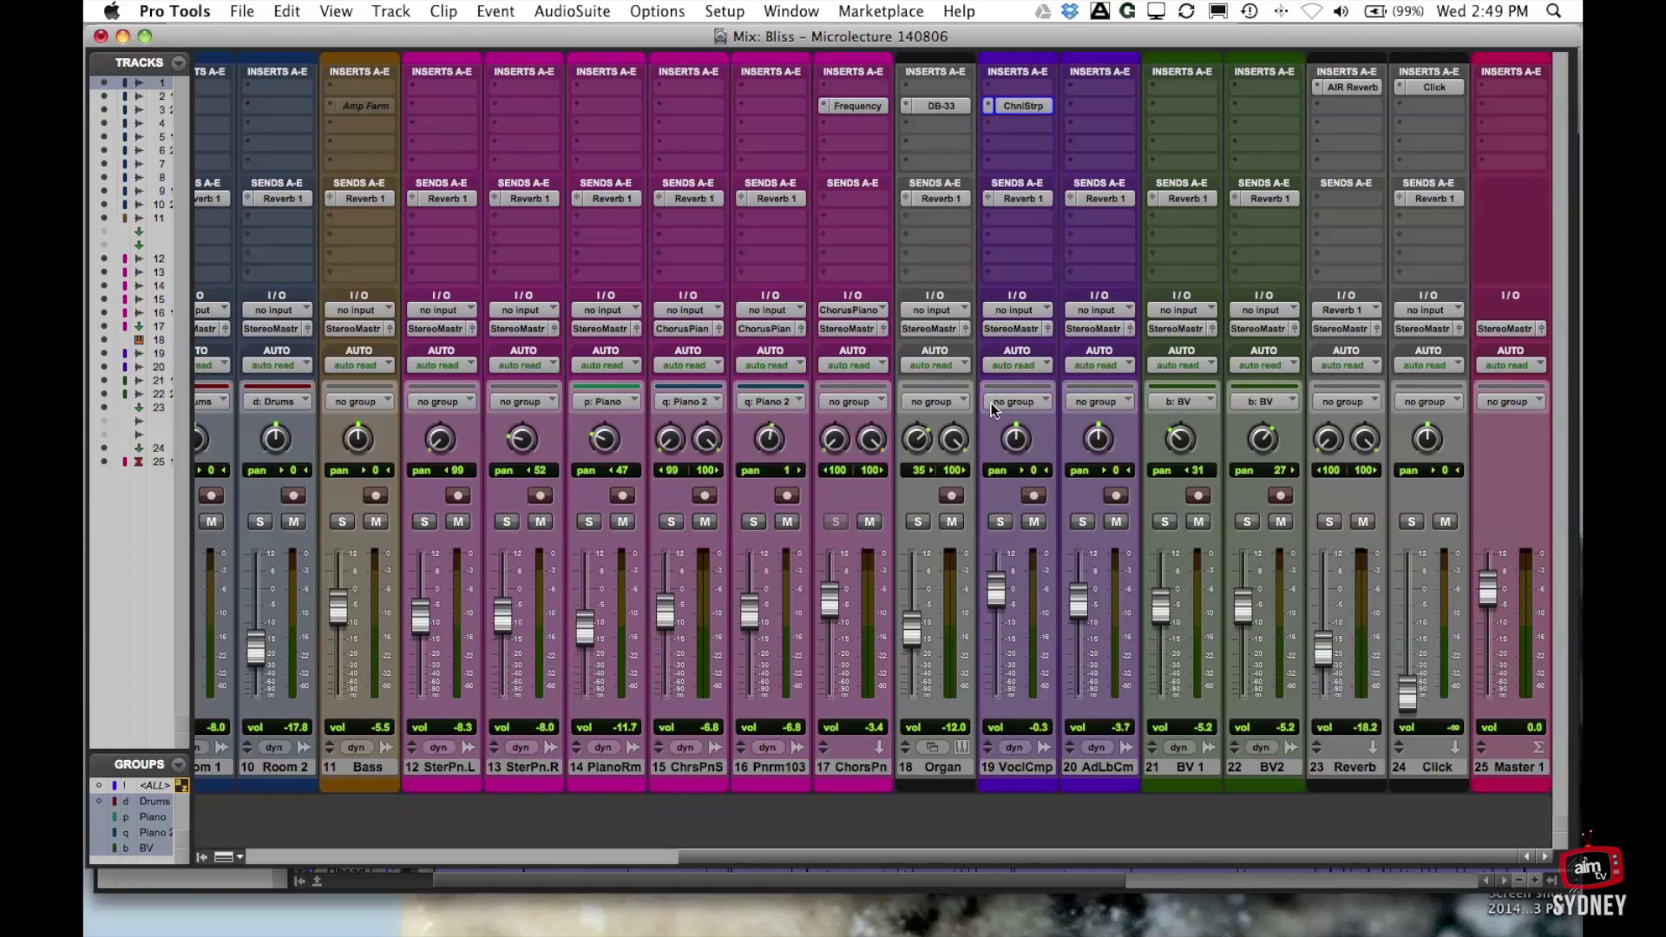
# Scroll through the mixer's channel strips and select the Master 1 track
pyautogui.hscroll(-8, 451, 323)
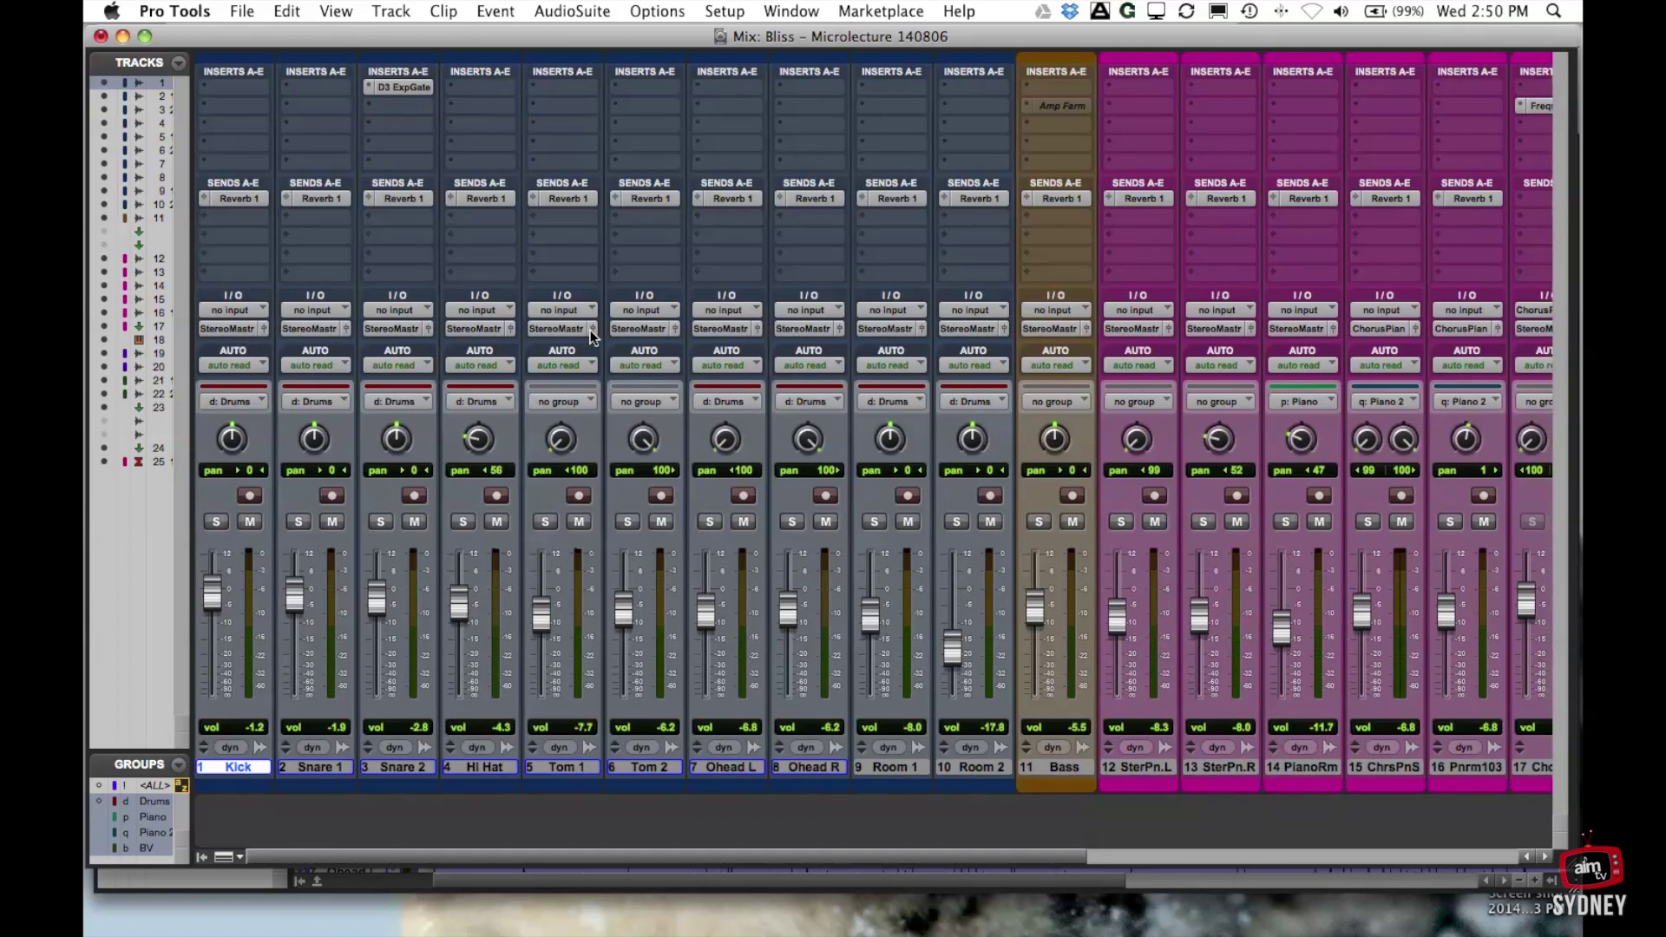
pyautogui.hscroll(7, 575, 330)
pyautogui.hscroll(2, 596, 330)
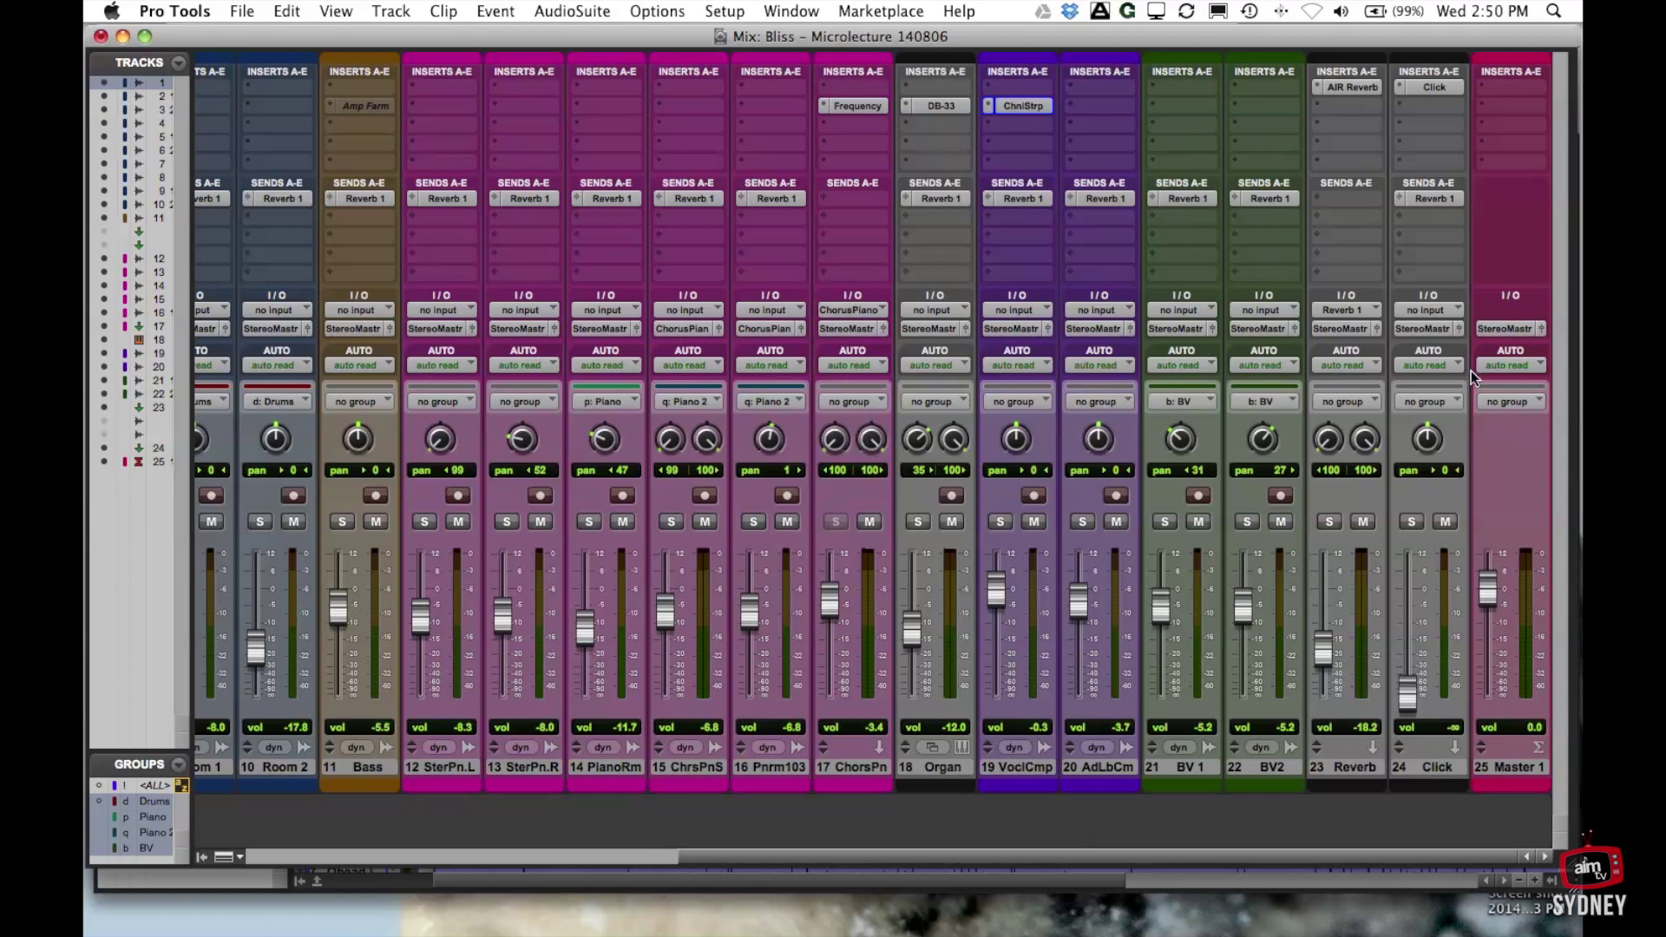
pyautogui.click(1518, 769)
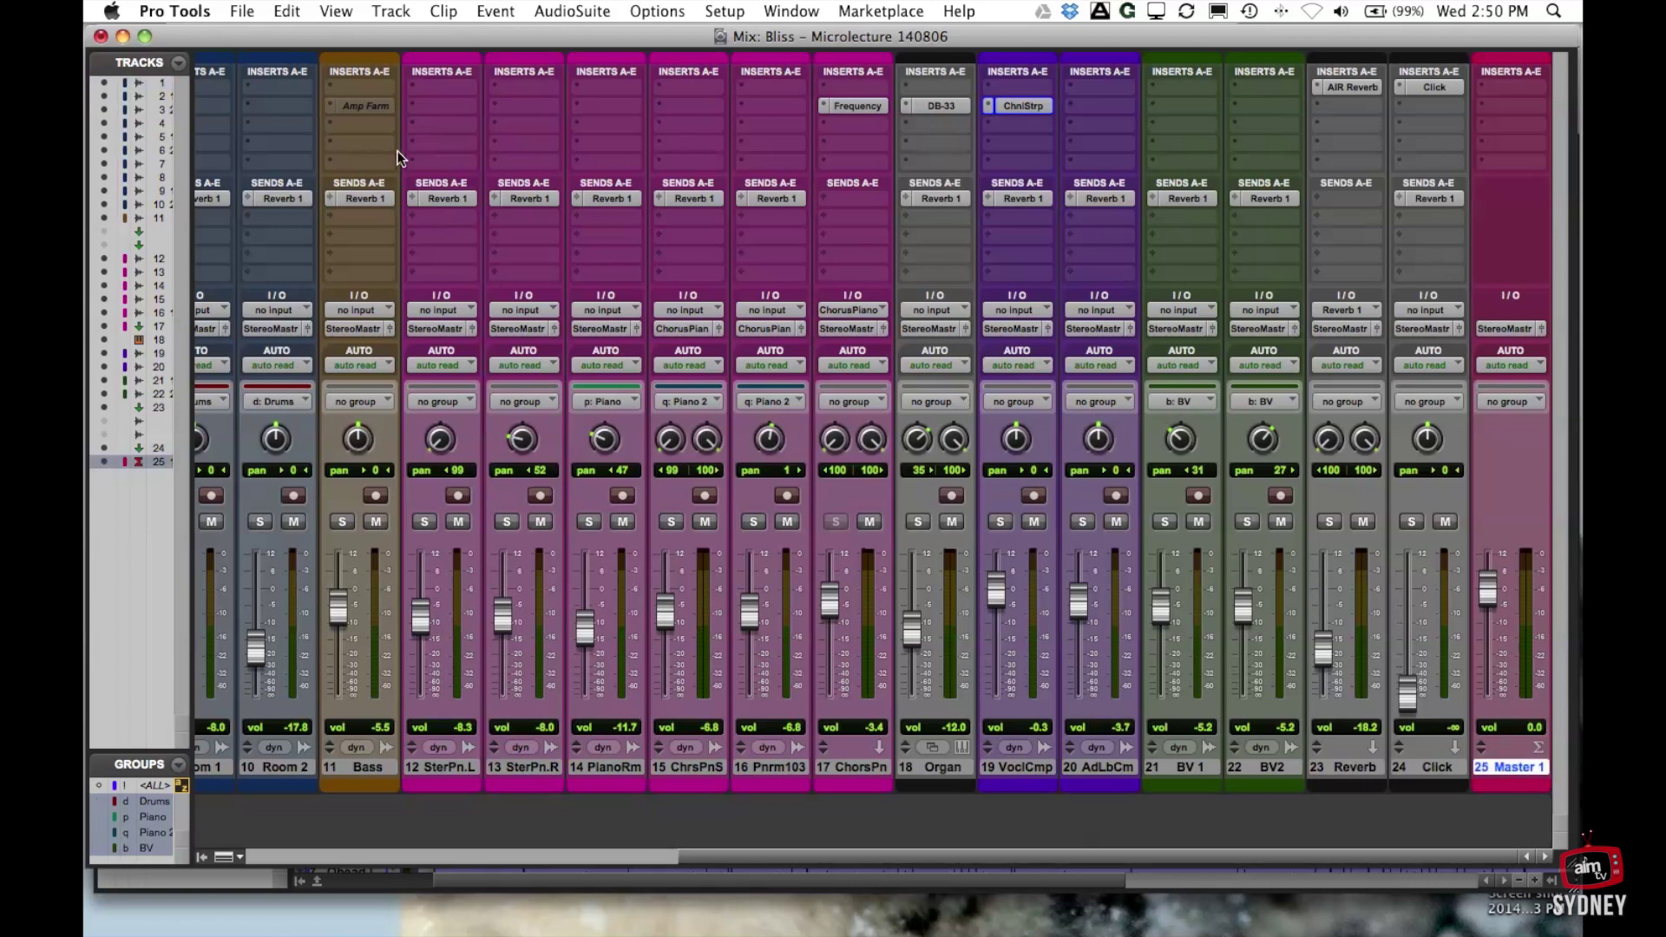
# Back in the Edit window, play from bar 9 and stop, returning to bar 9
pyautogui.press('super+equal')
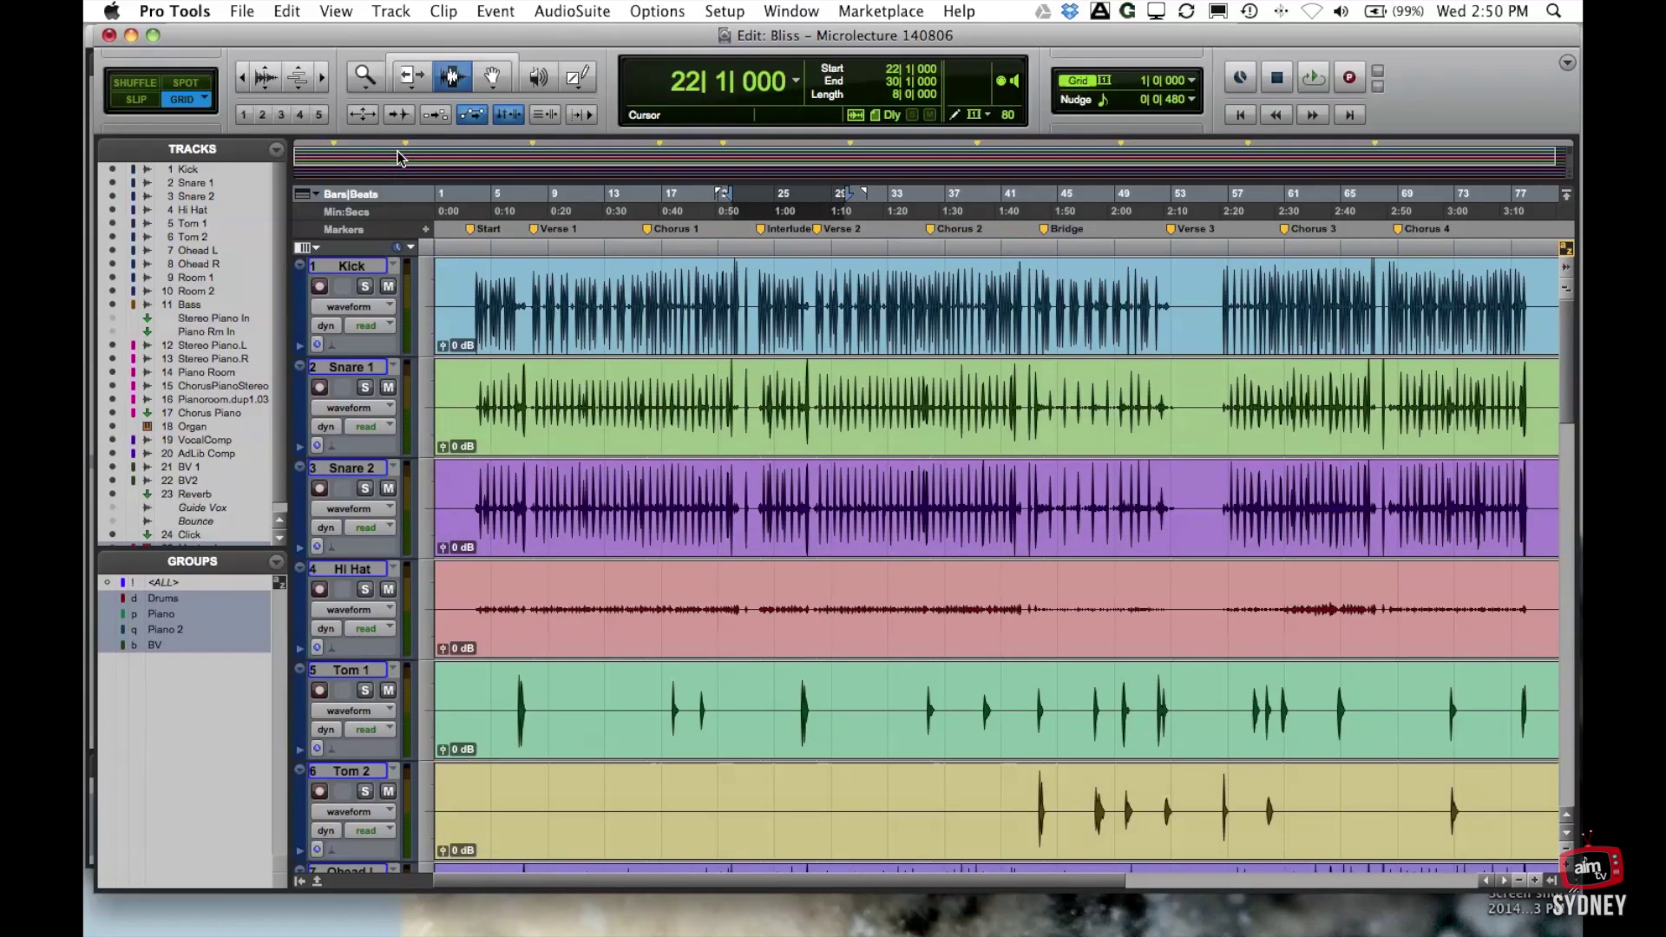
pyautogui.click(720, 451)
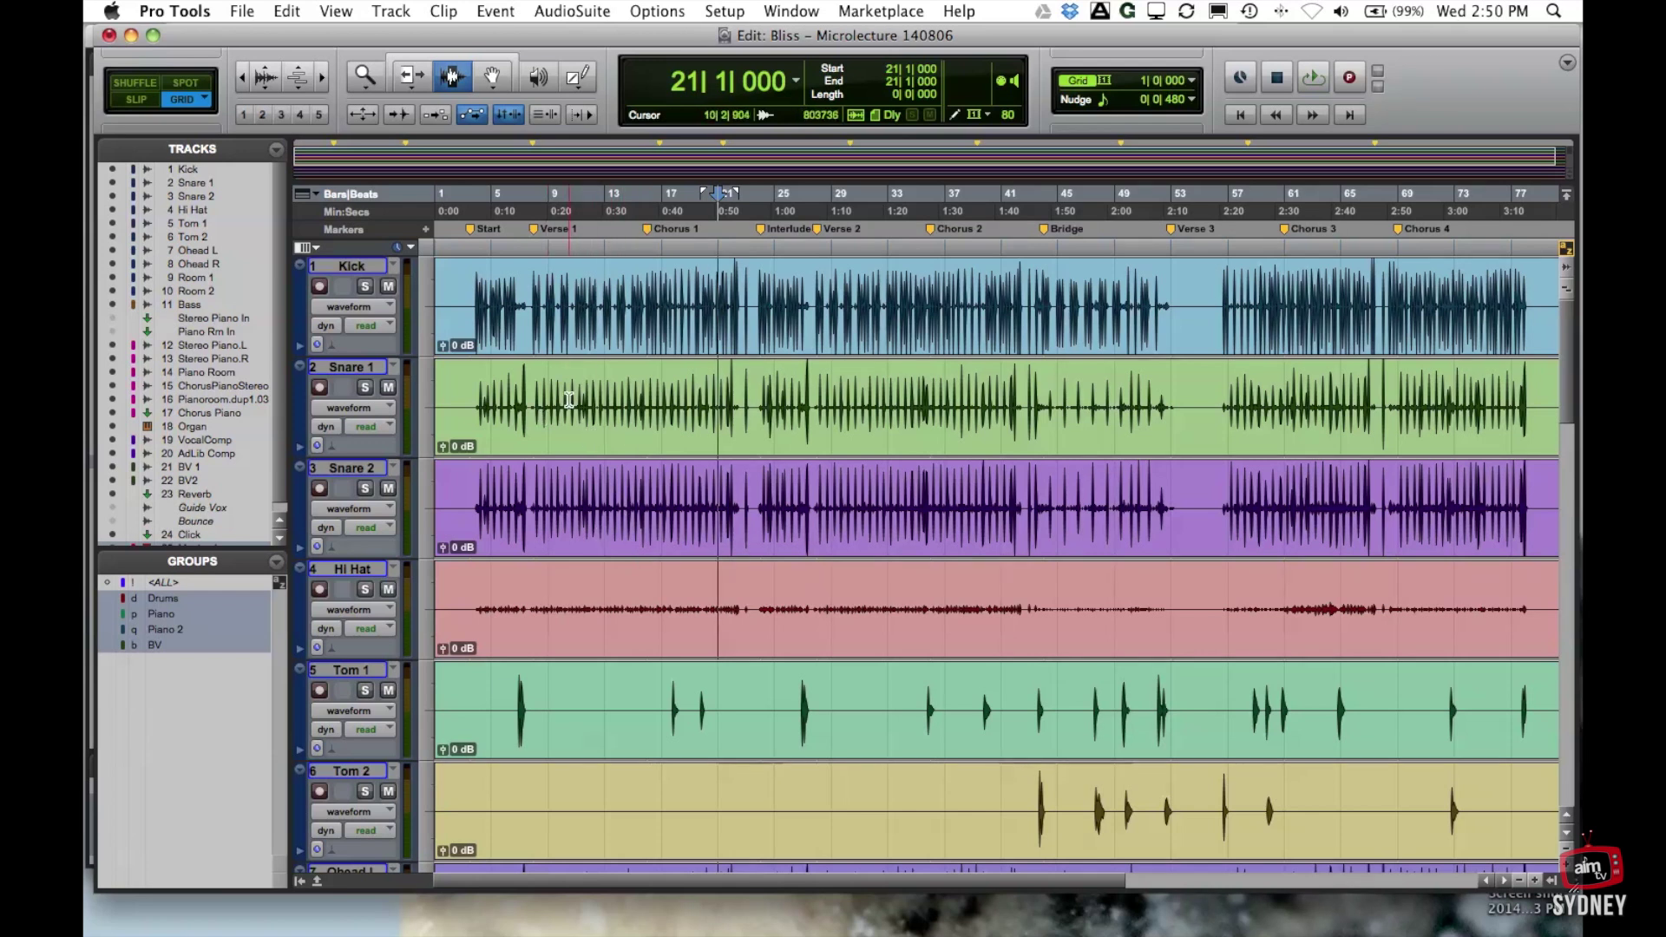
pyautogui.click(521, 406)
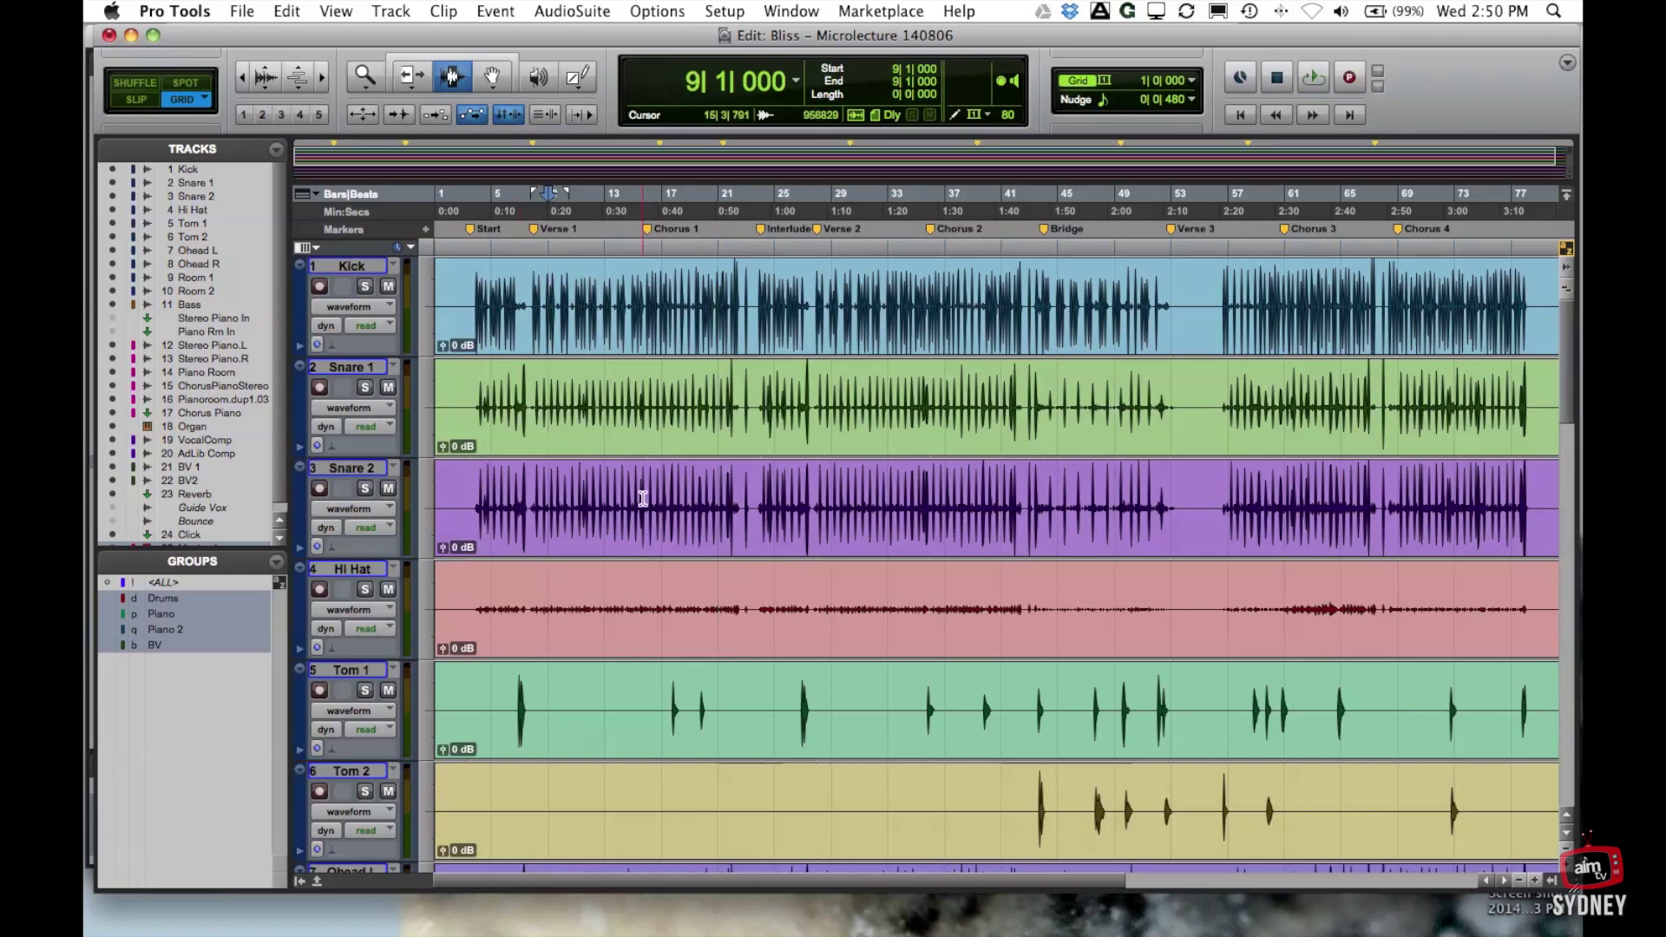
pyautogui.press('space')
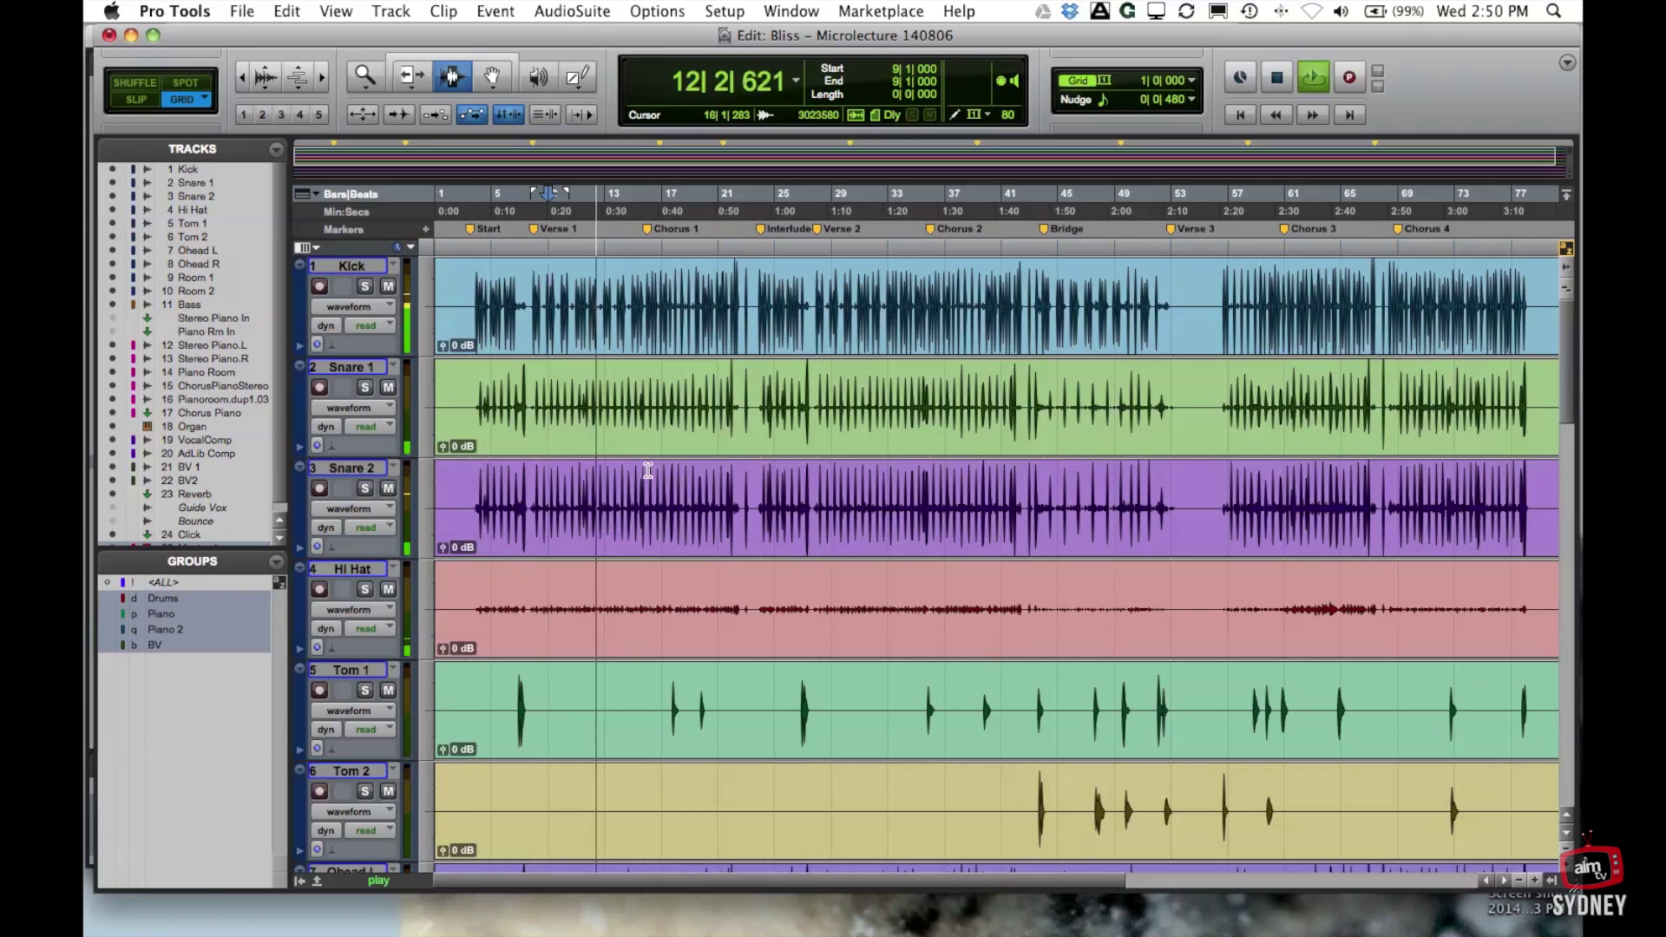
pyautogui.press('space')
# Play from bar 35 and stop, returning to bar 35
pyautogui.click(918, 419)
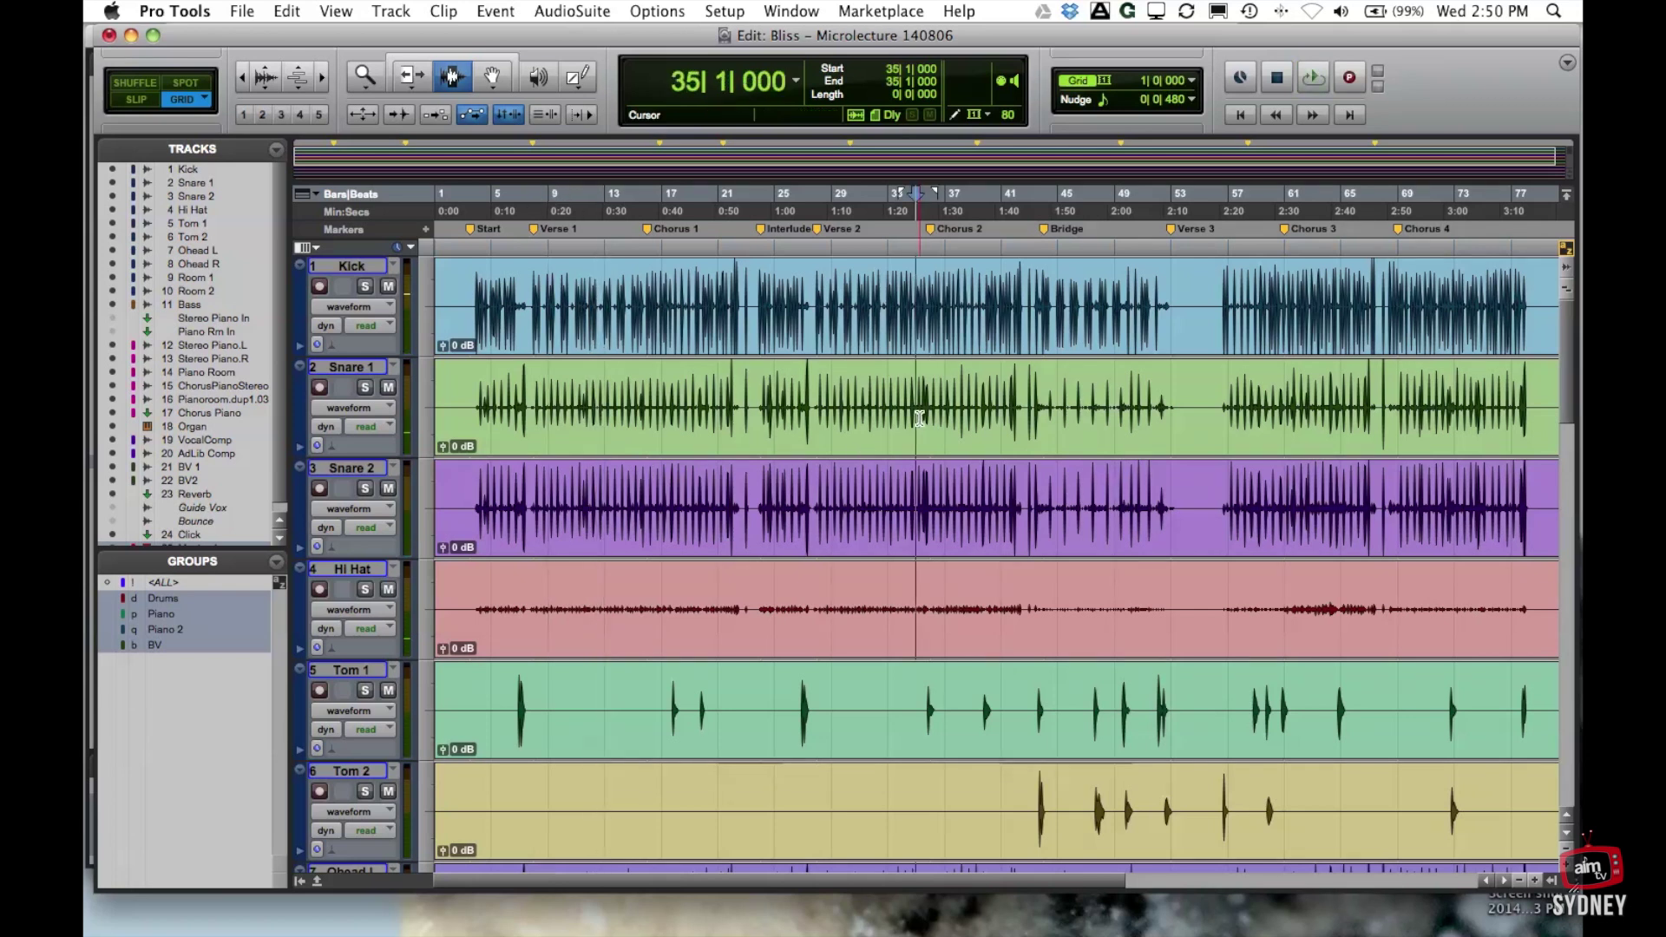
pyautogui.press('space')
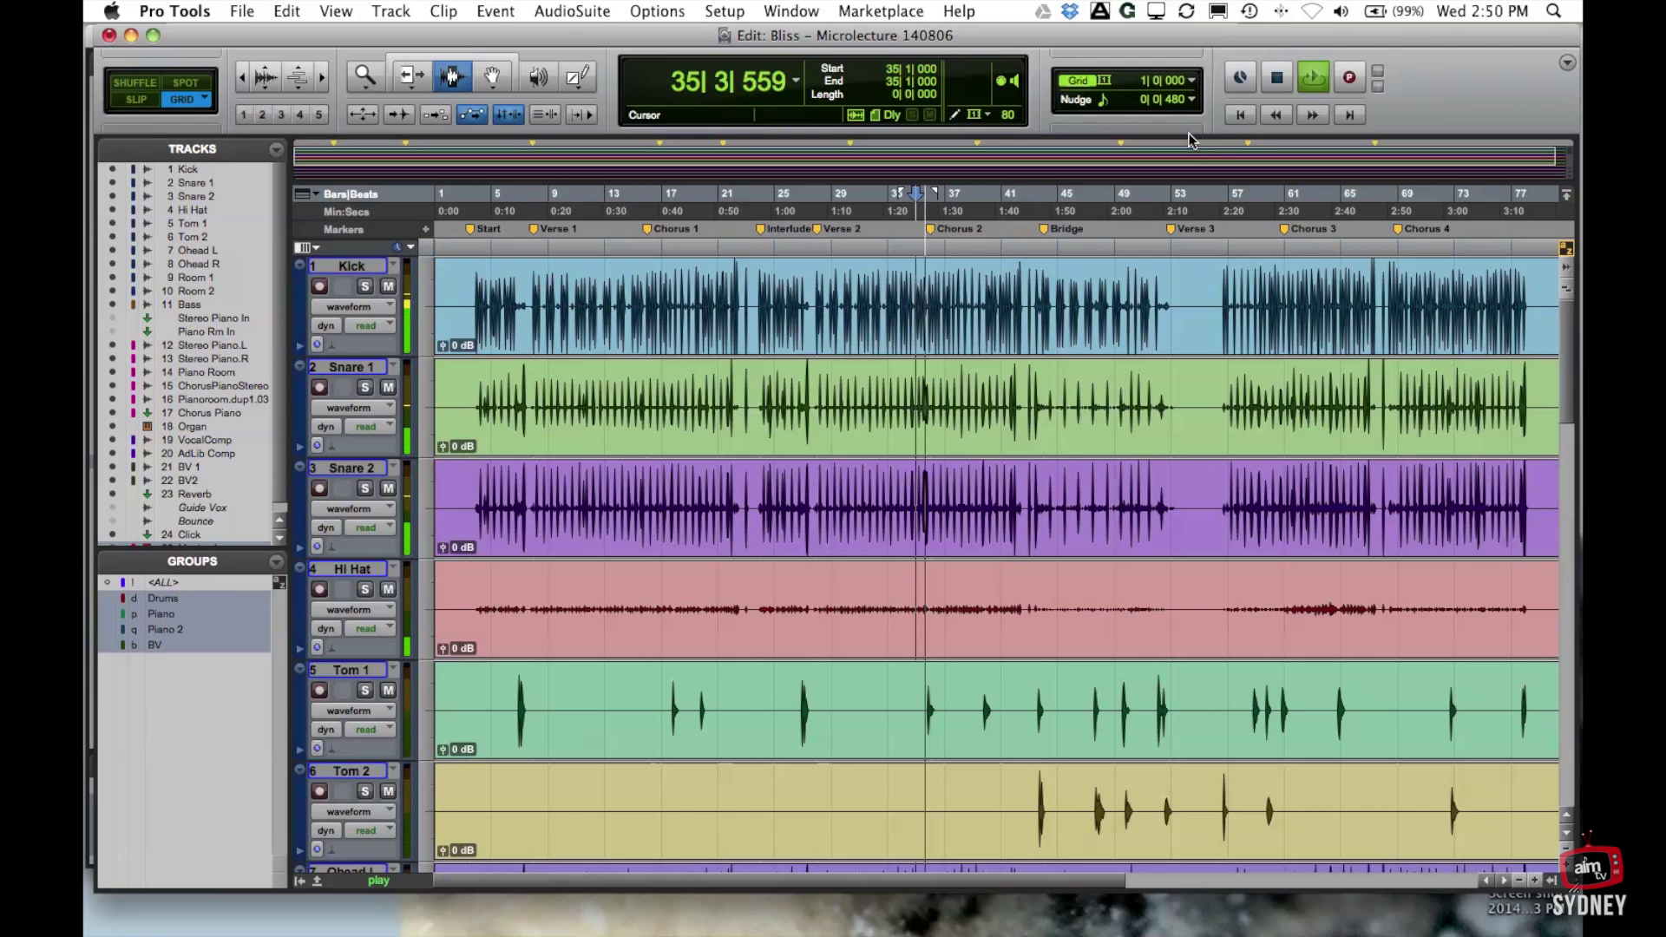
pyautogui.press('space')
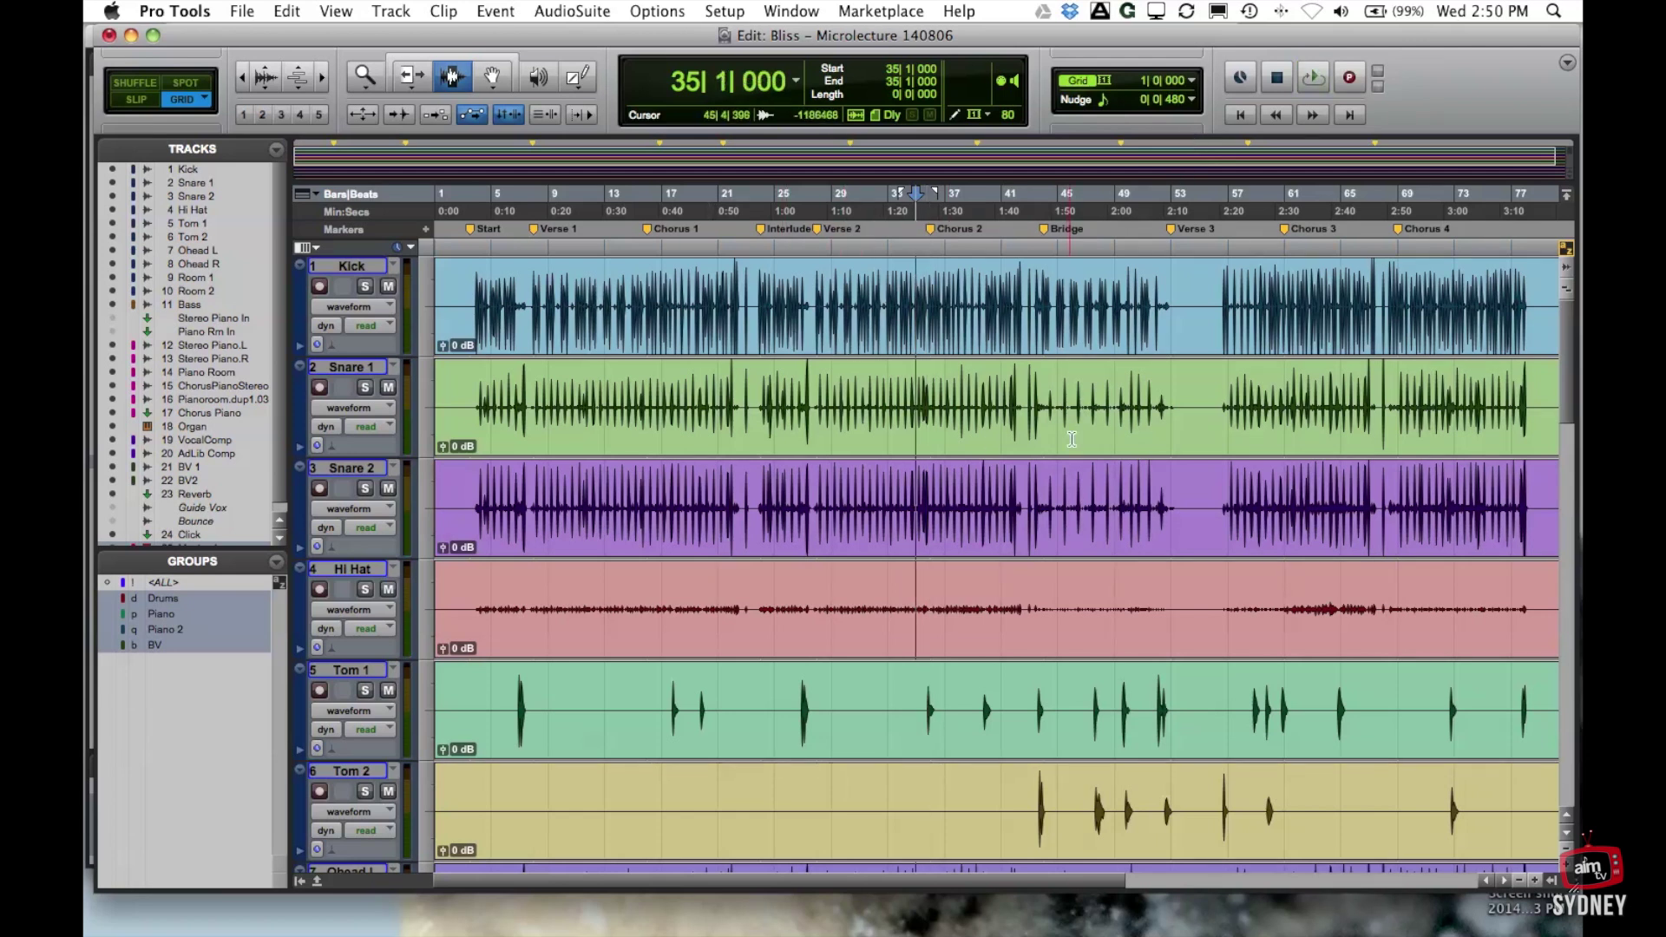
pyautogui.scroll(-3, 1059, 534)
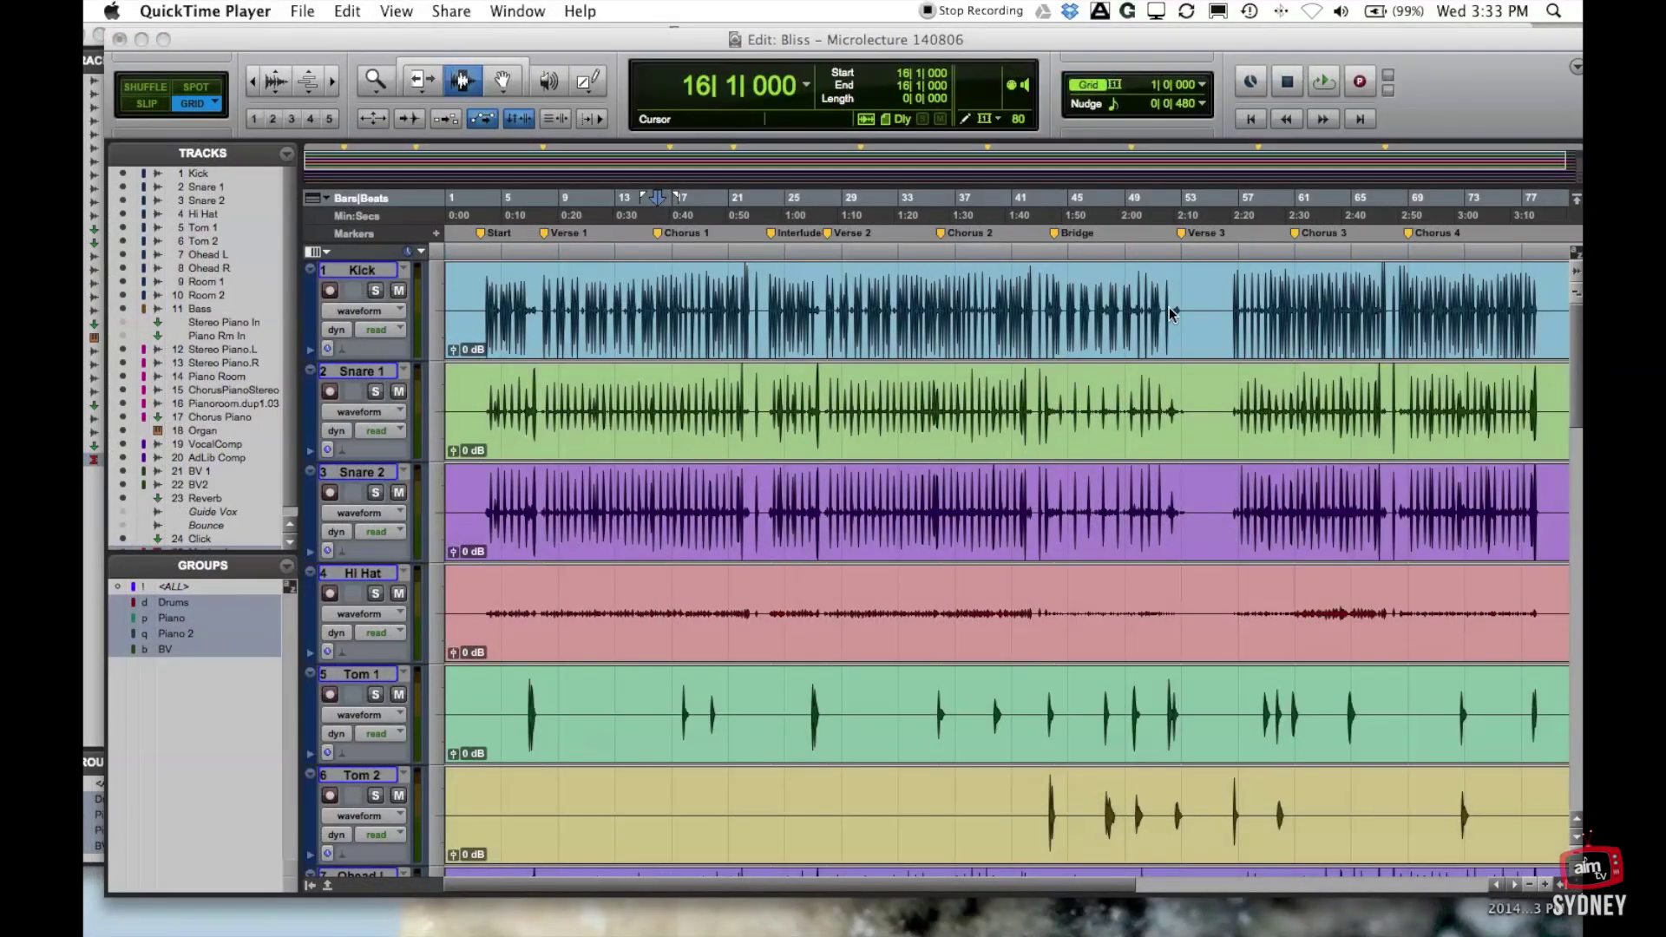
# Set the playback start at bar 53 on the Kick track, then play and stop
pyautogui.click(1170, 314)
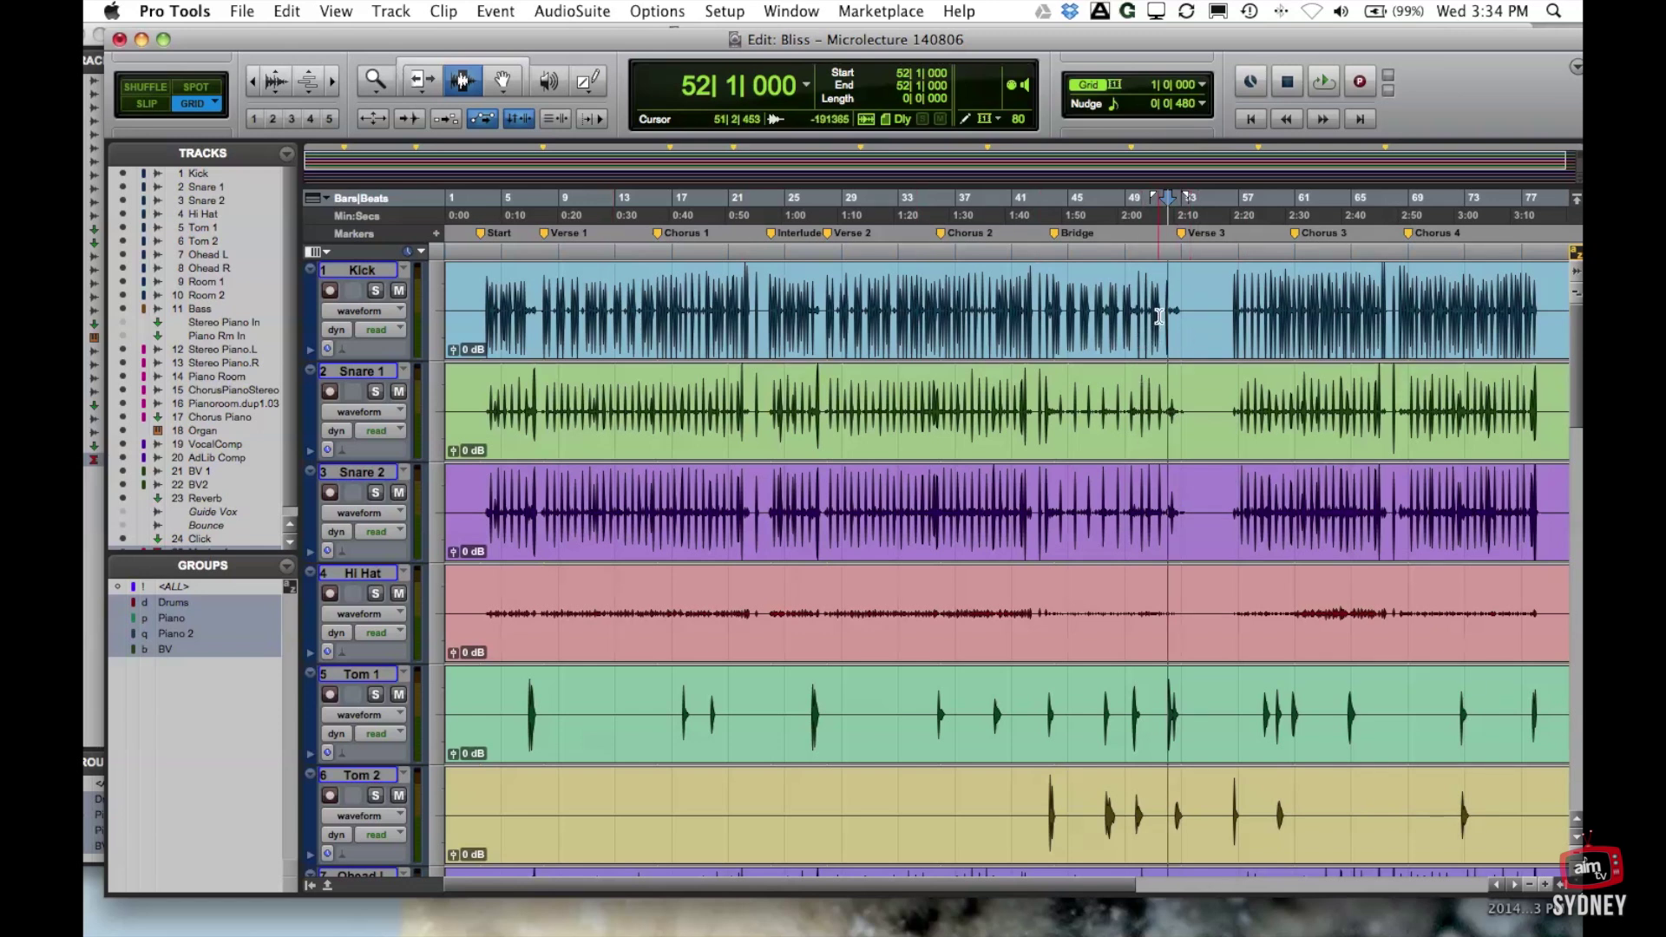
pyautogui.click(1181, 354)
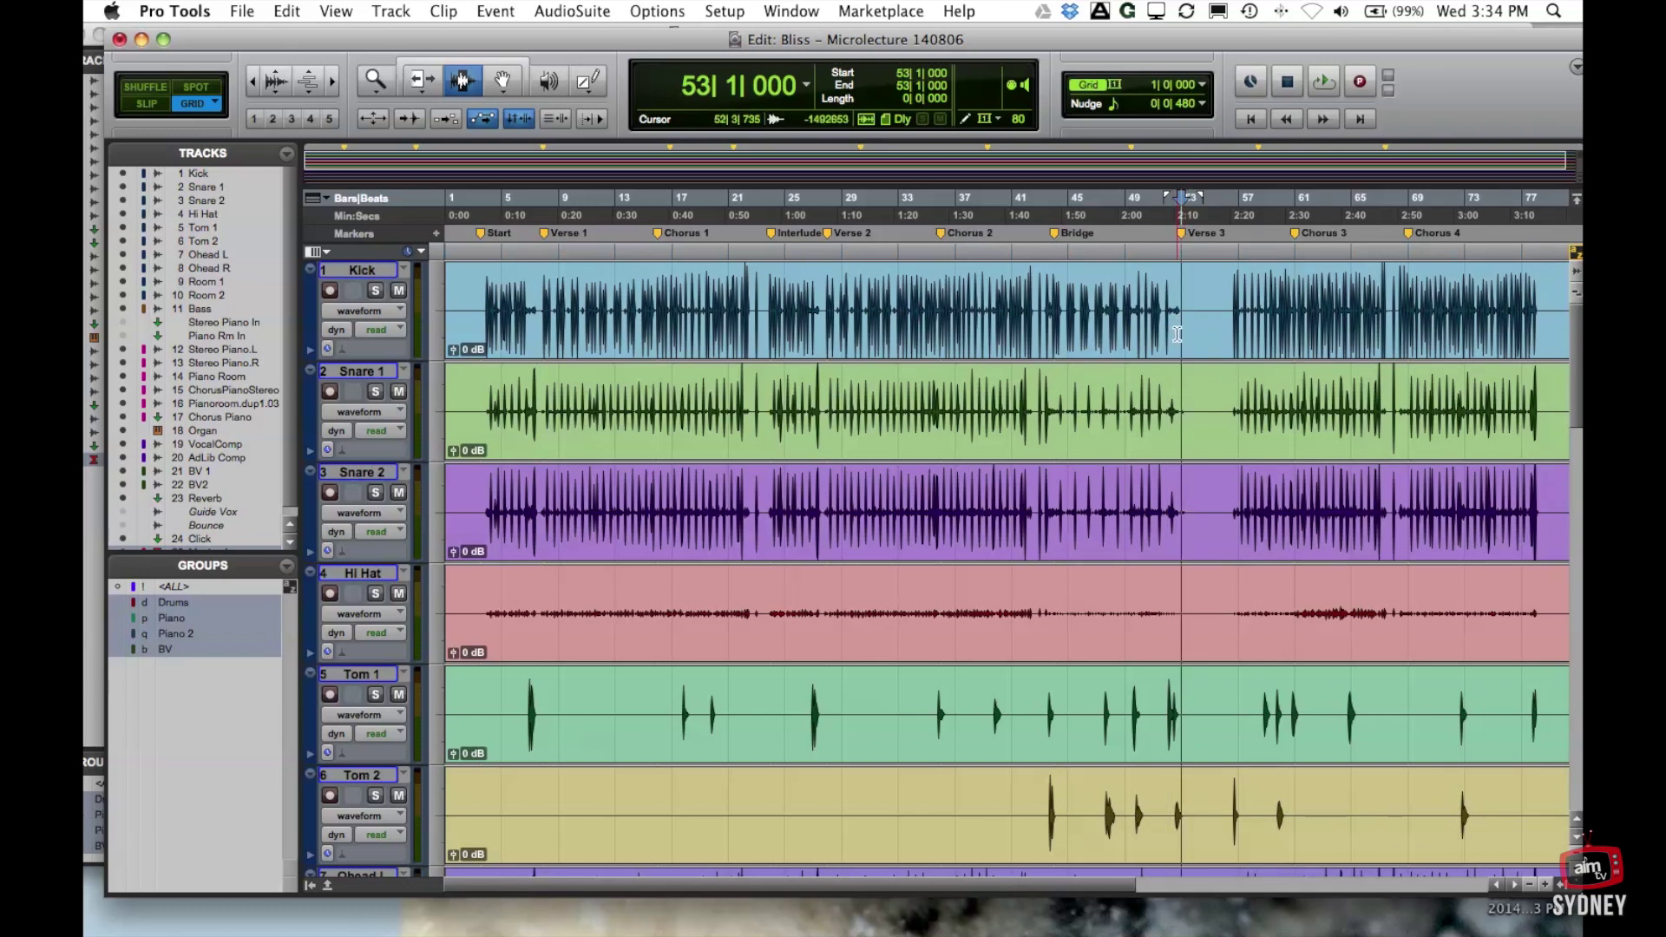
pyautogui.press('space')
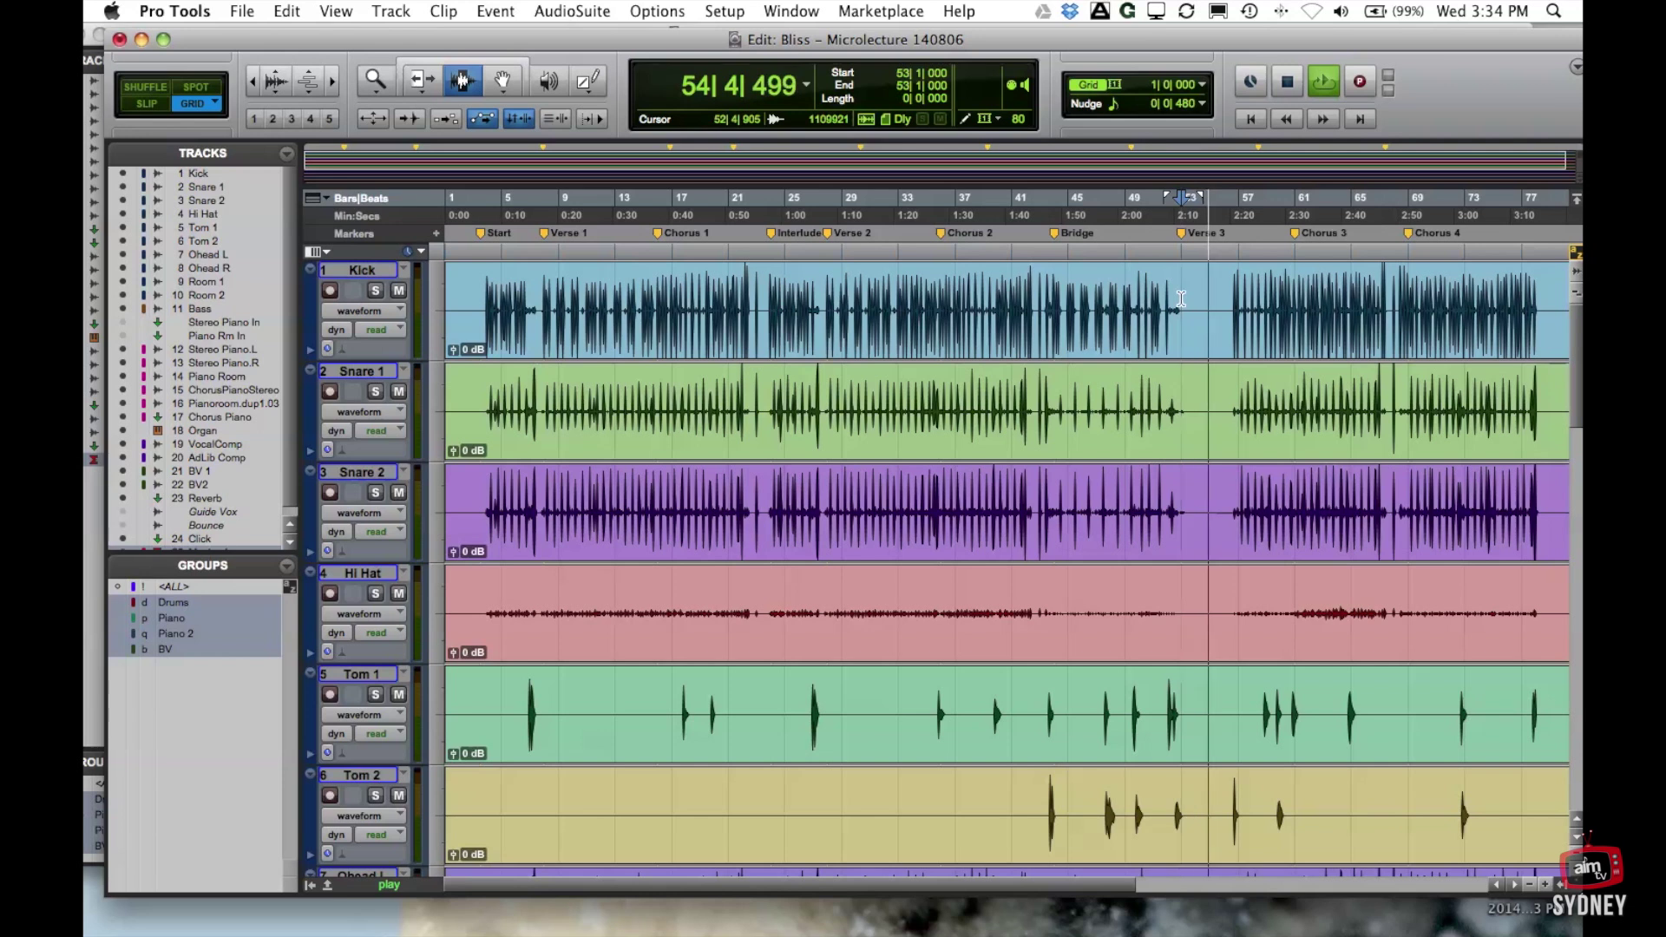
pyautogui.press('space')
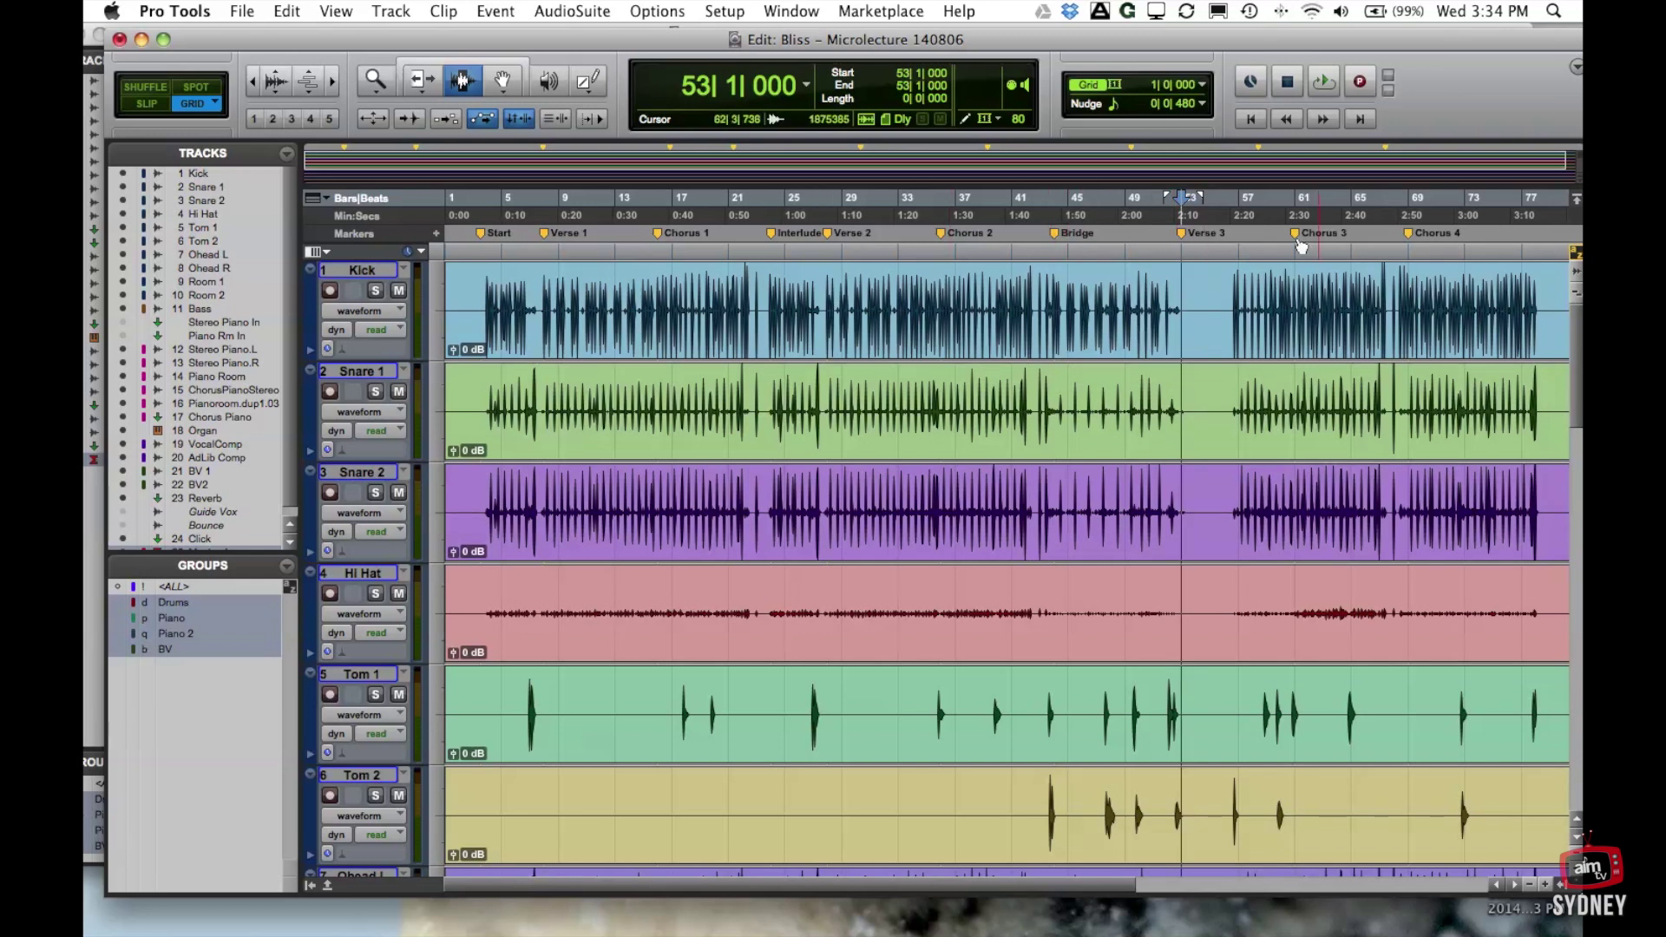
# Enable Insertion Follows Playback, play and stop from bar 53, then click bars 53 and 55
pyautogui.click(593, 121)
pyautogui.press('space')
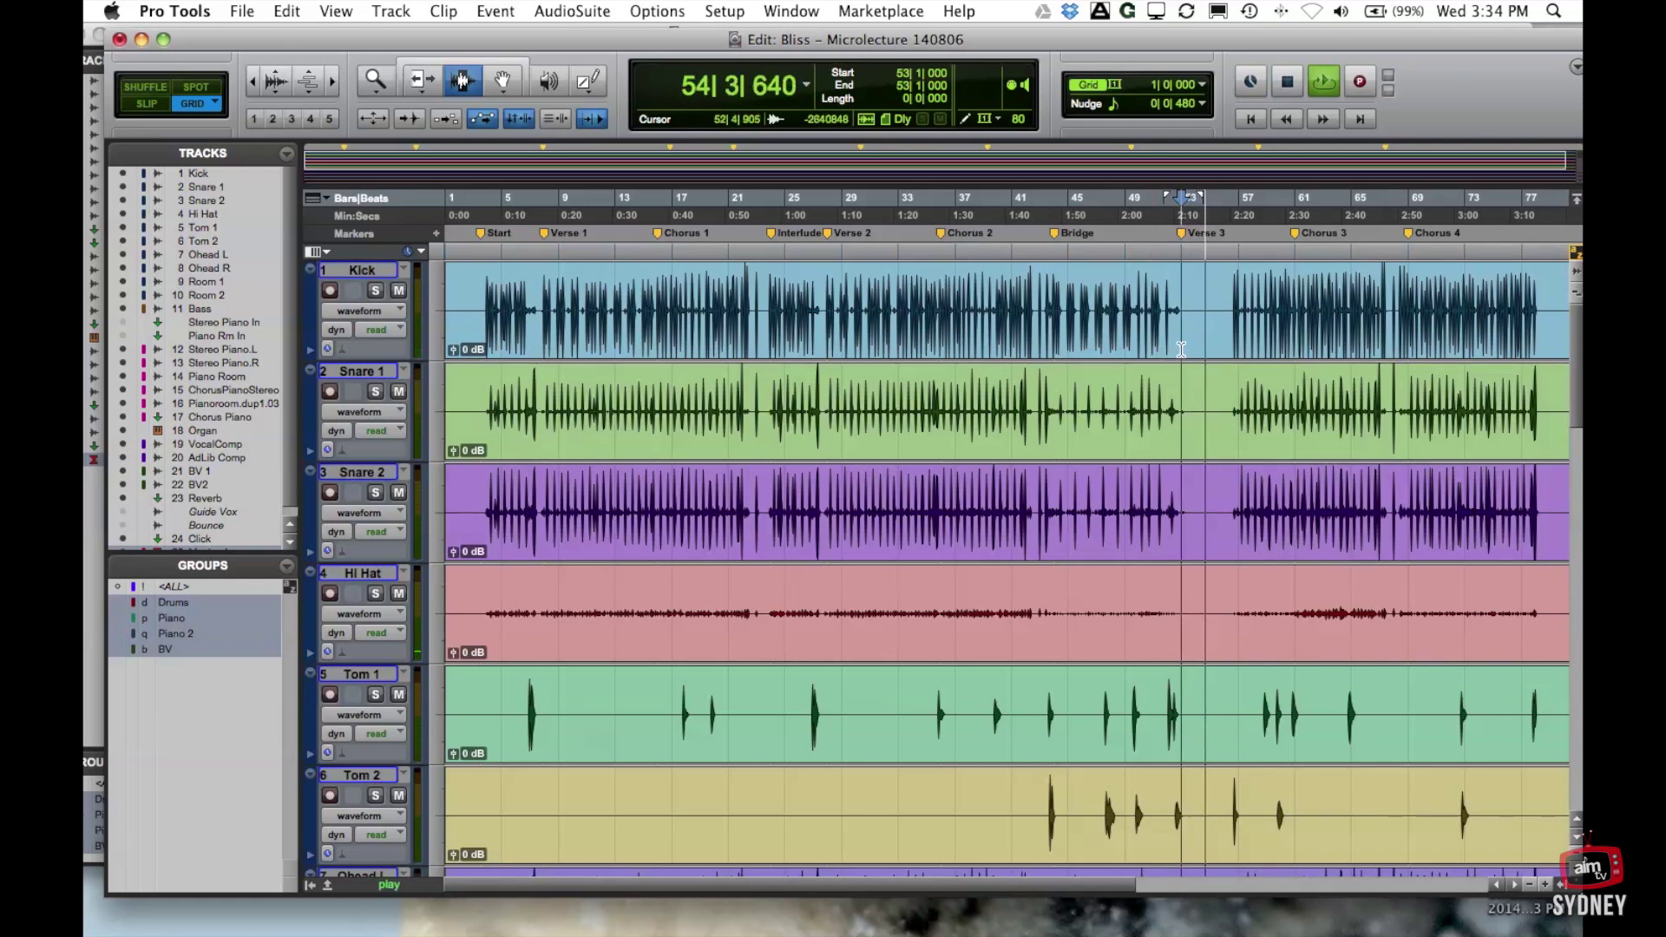
pyautogui.press('space')
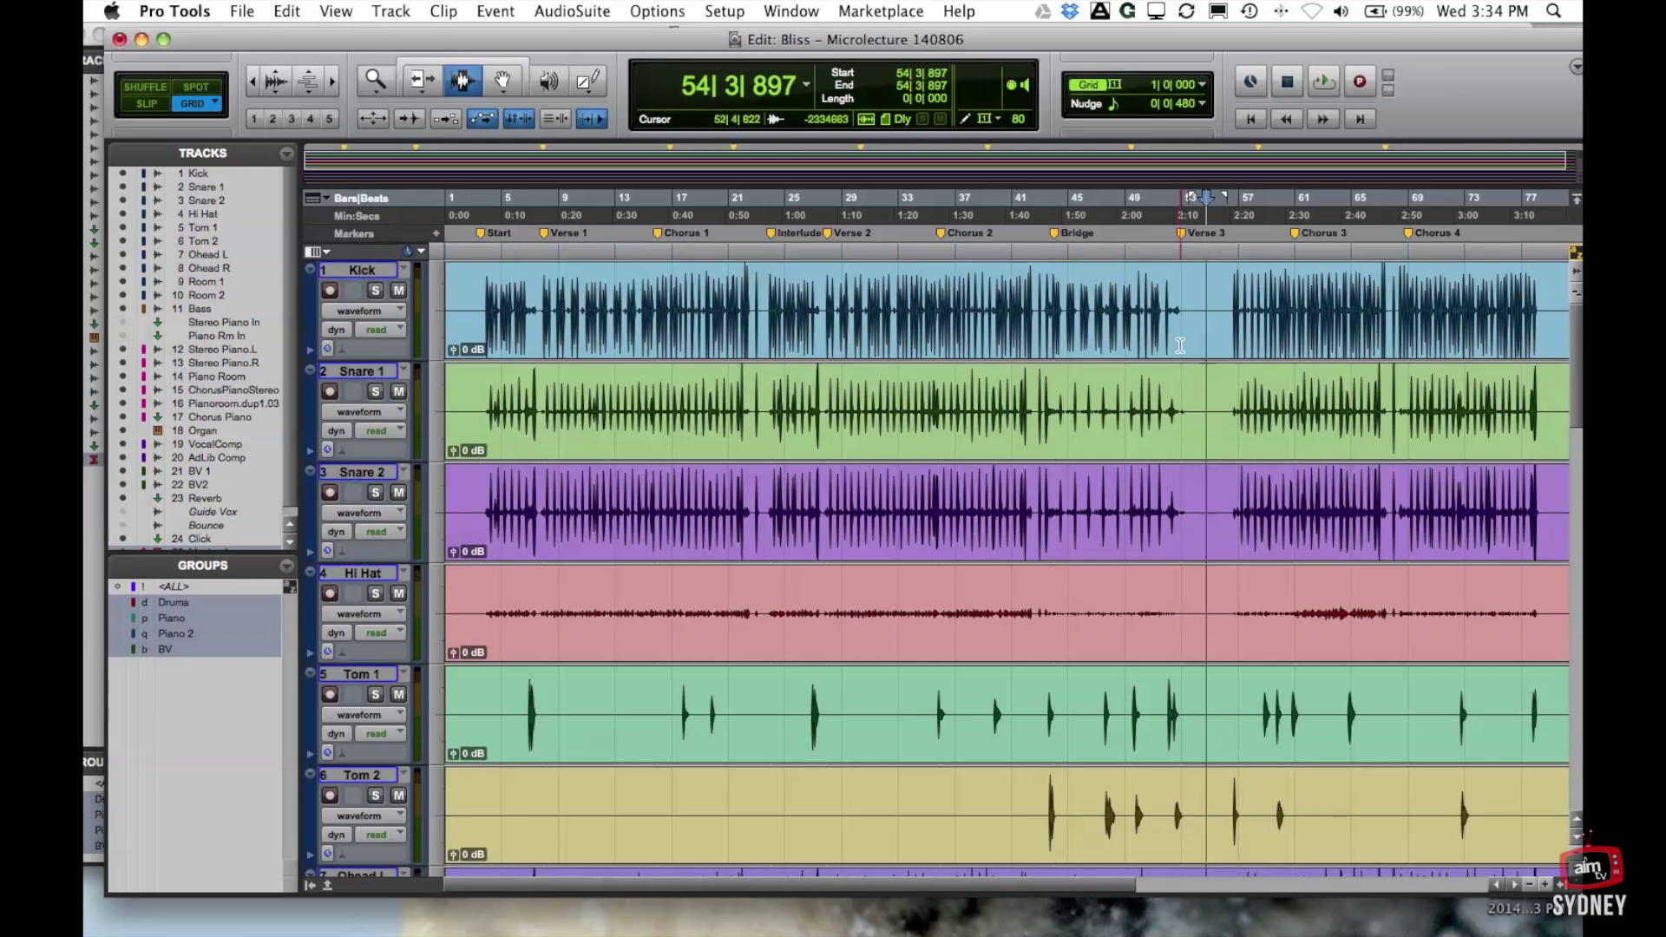
pyautogui.click(1178, 346)
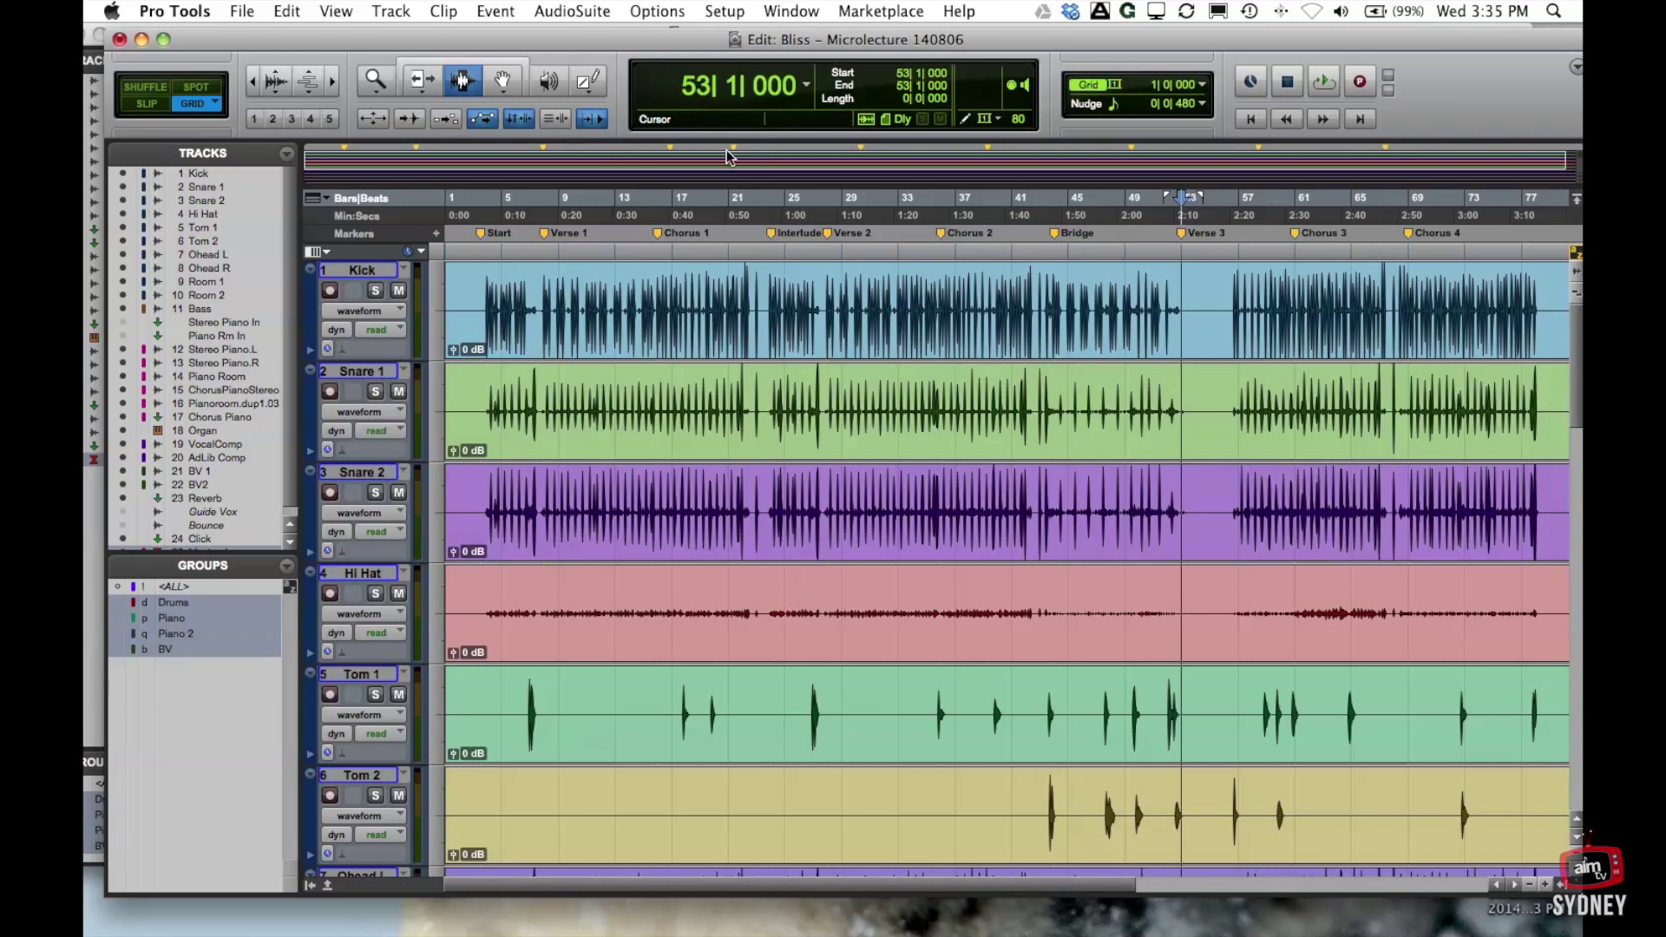
pyautogui.click(1209, 317)
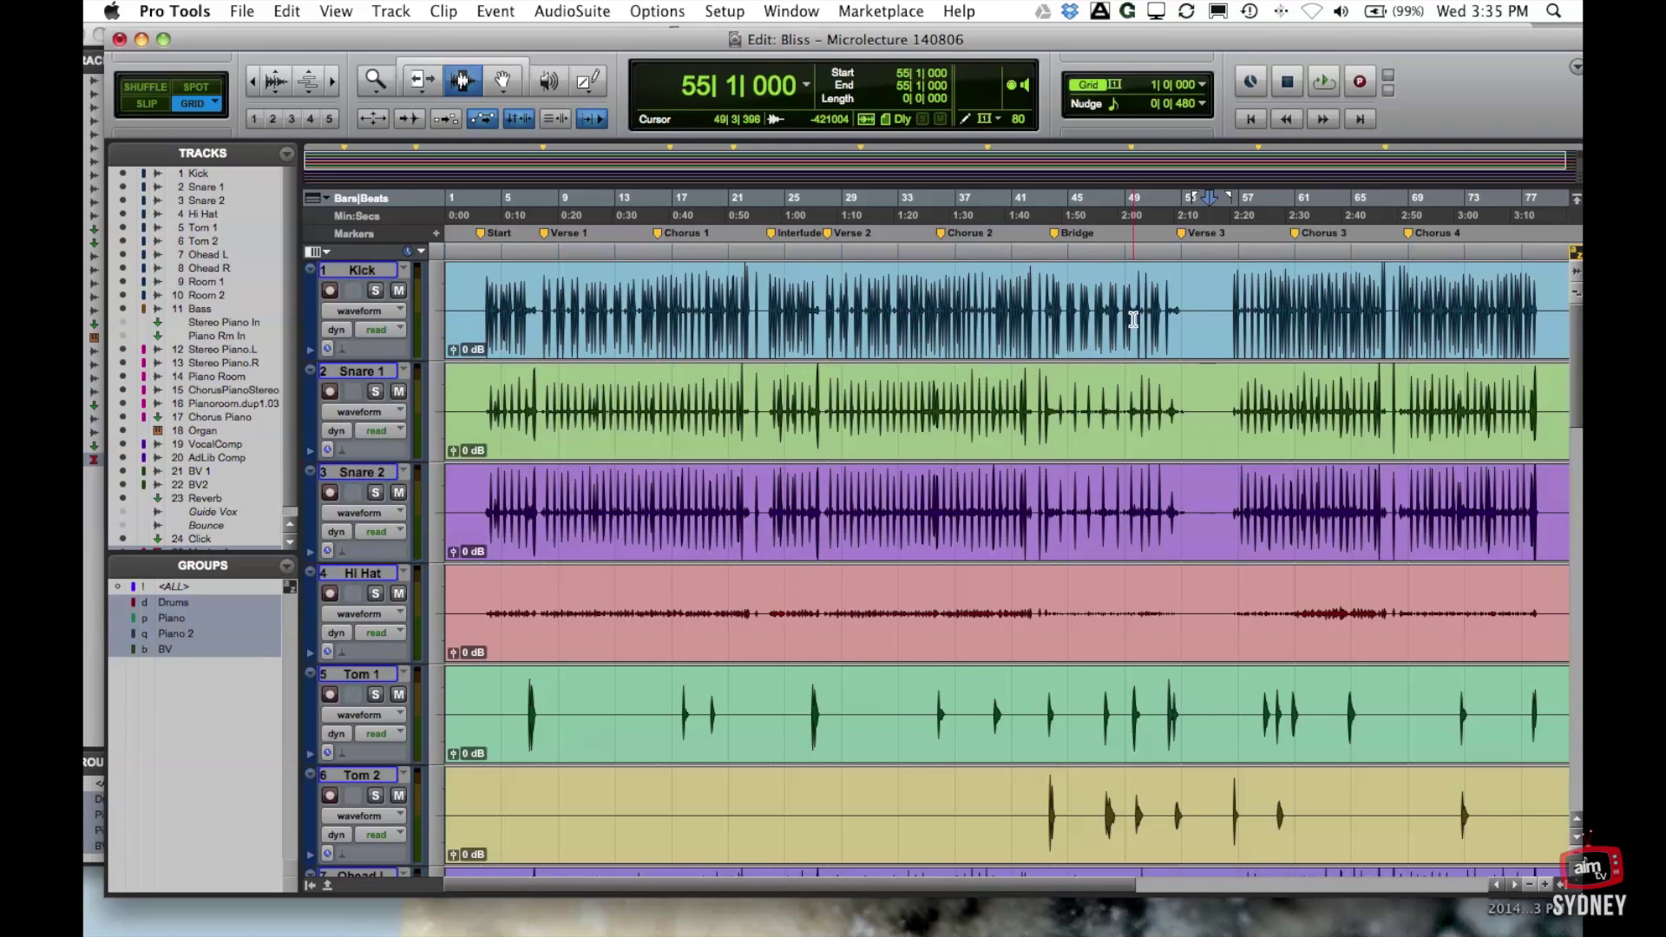
# Disable Insertion Follows Playback, play and stop from bar 53, then re-enable it with N
pyautogui.click(590, 122)
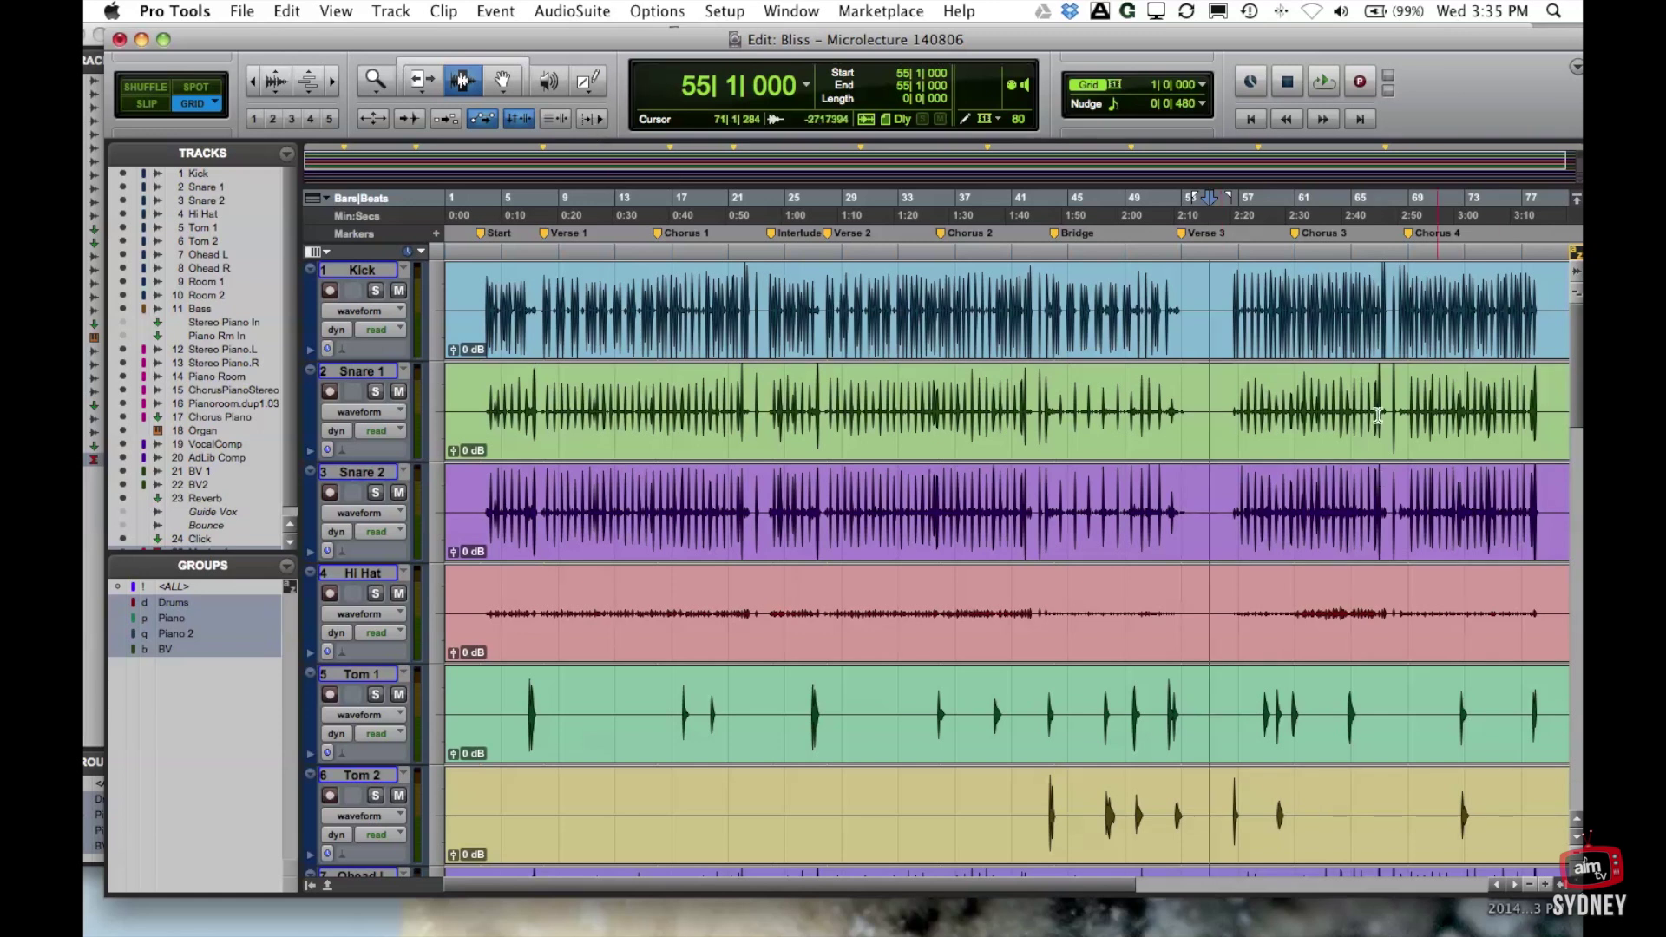
pyautogui.click(1180, 344)
pyautogui.press('space')
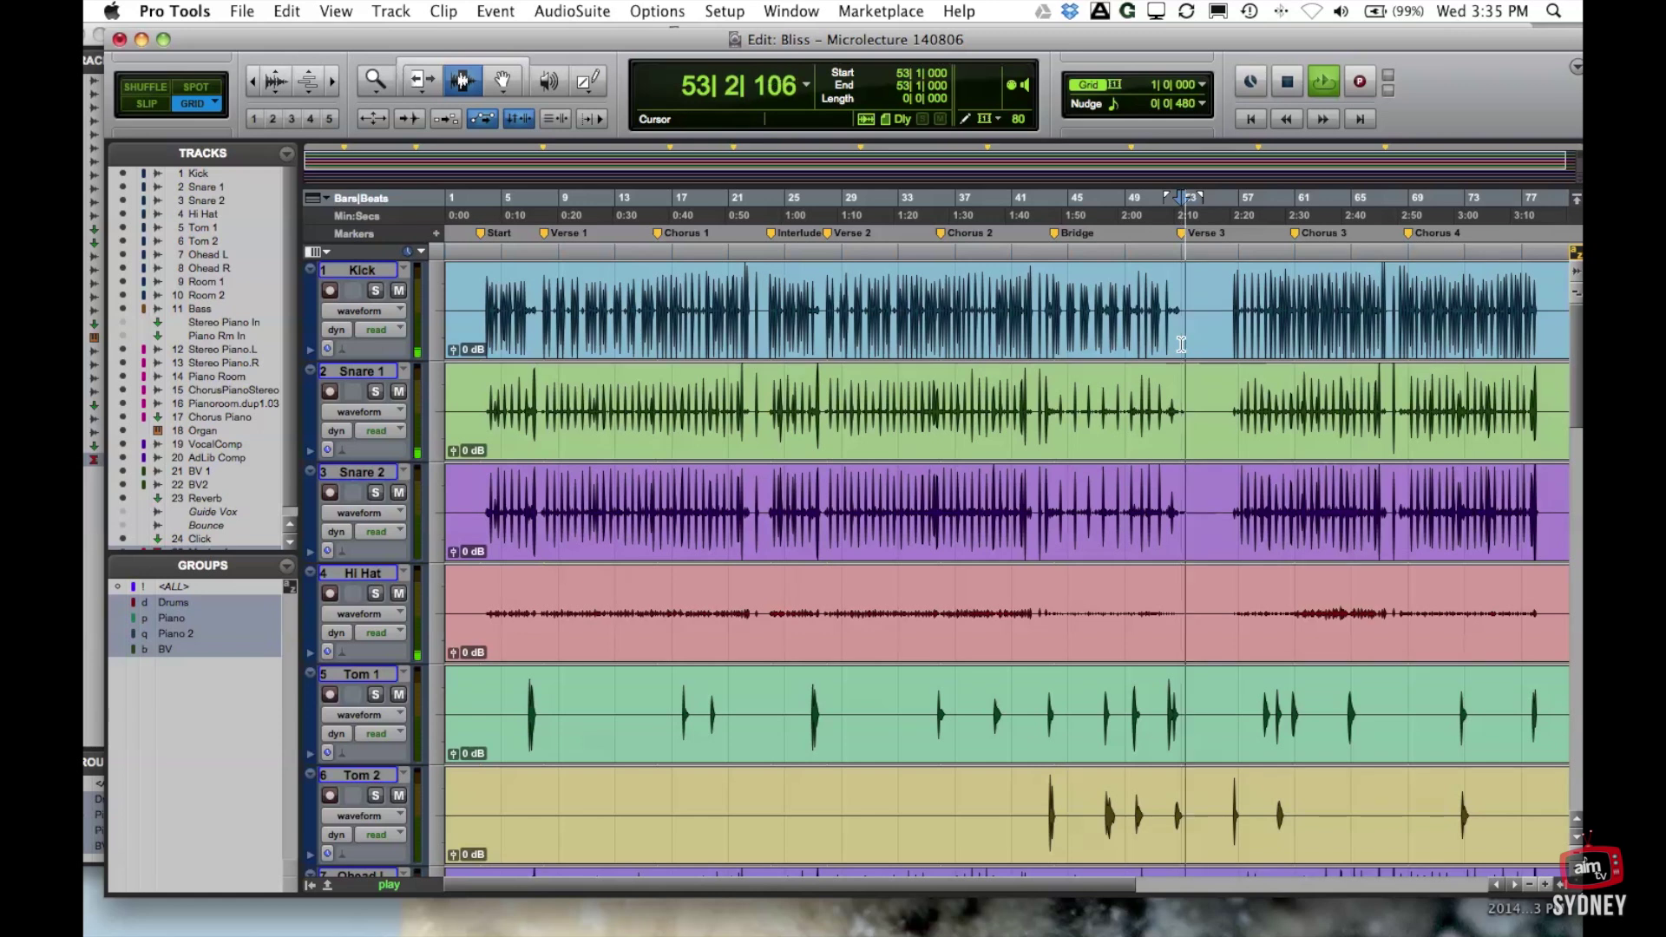
pyautogui.press('space')
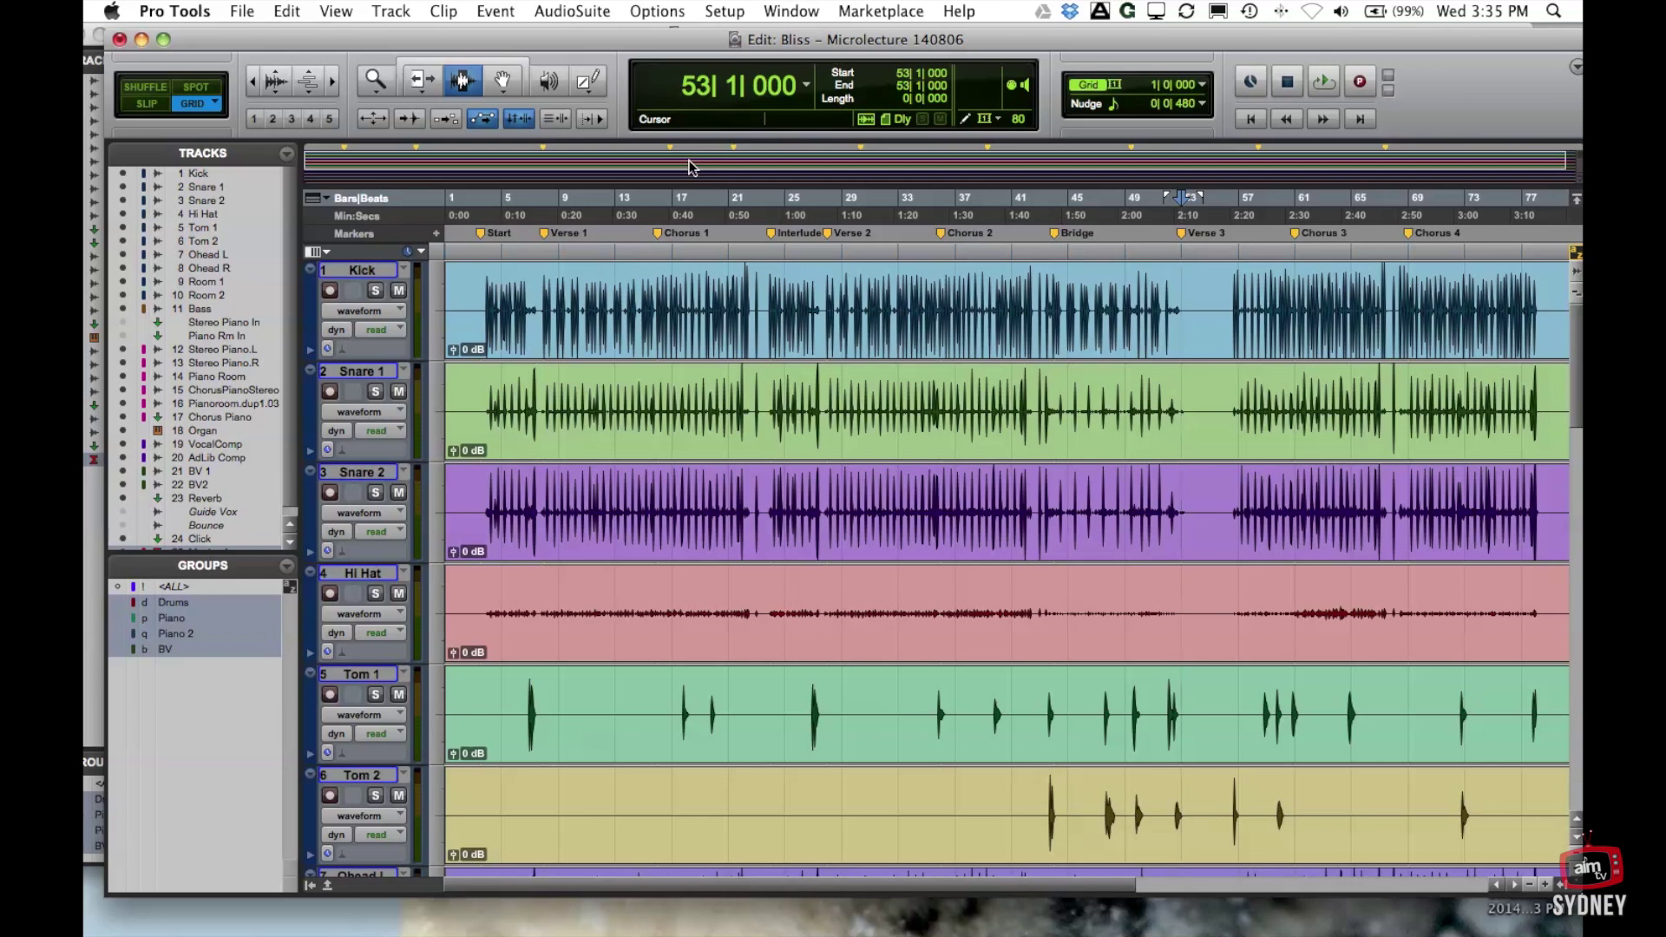
pyautogui.press('n')
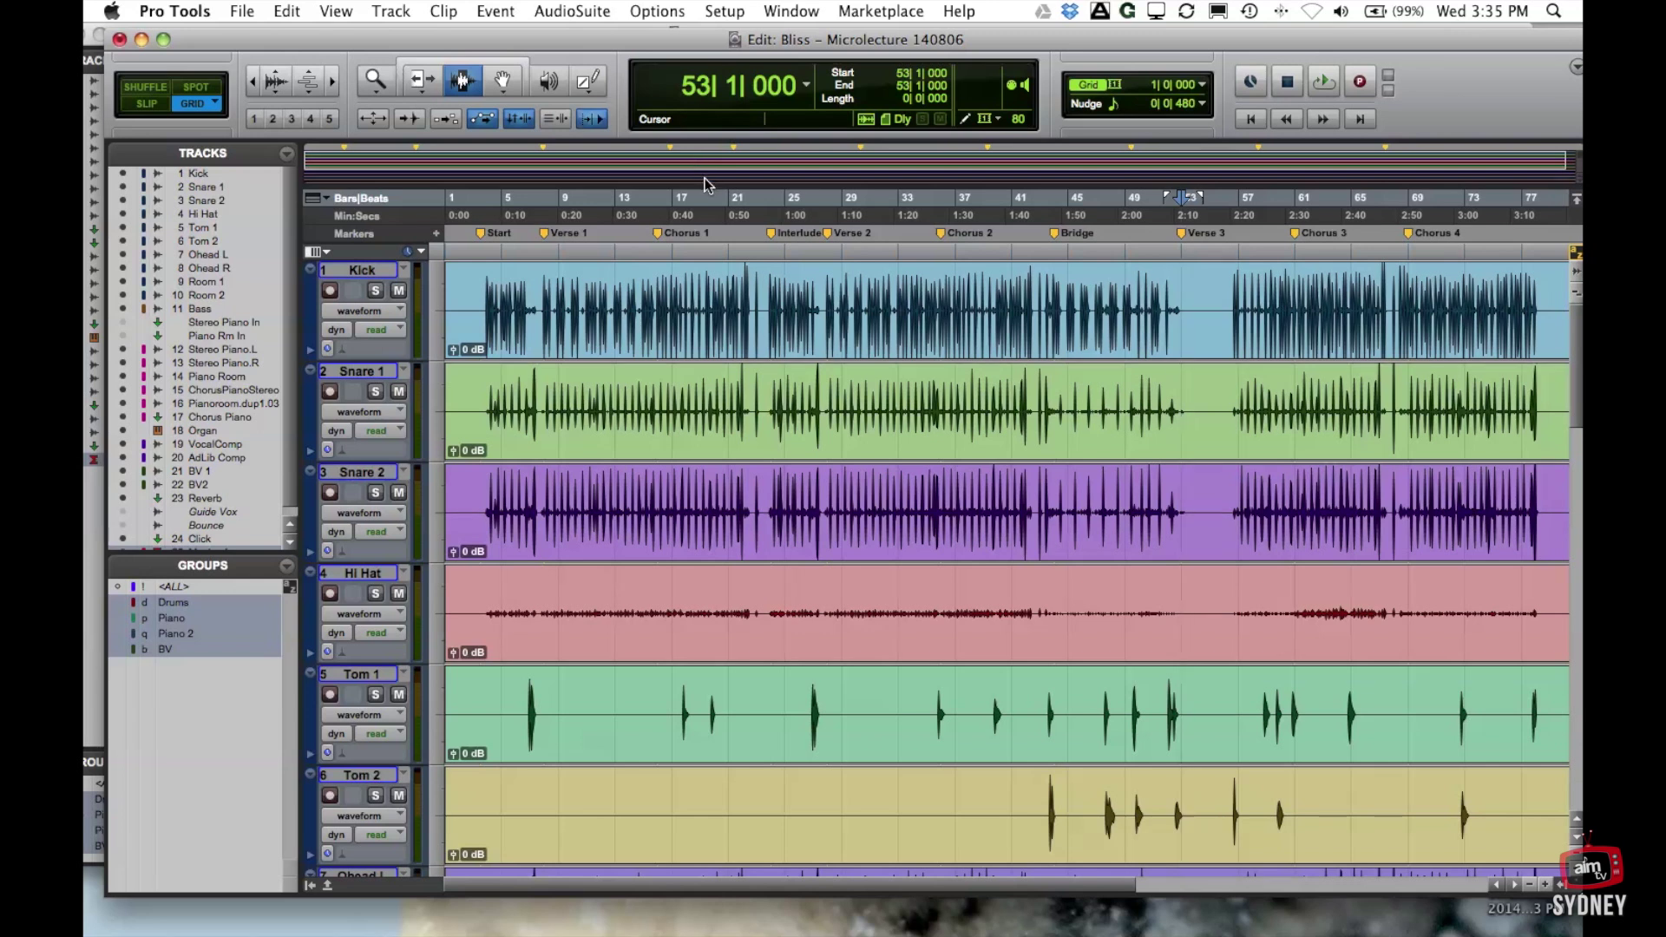